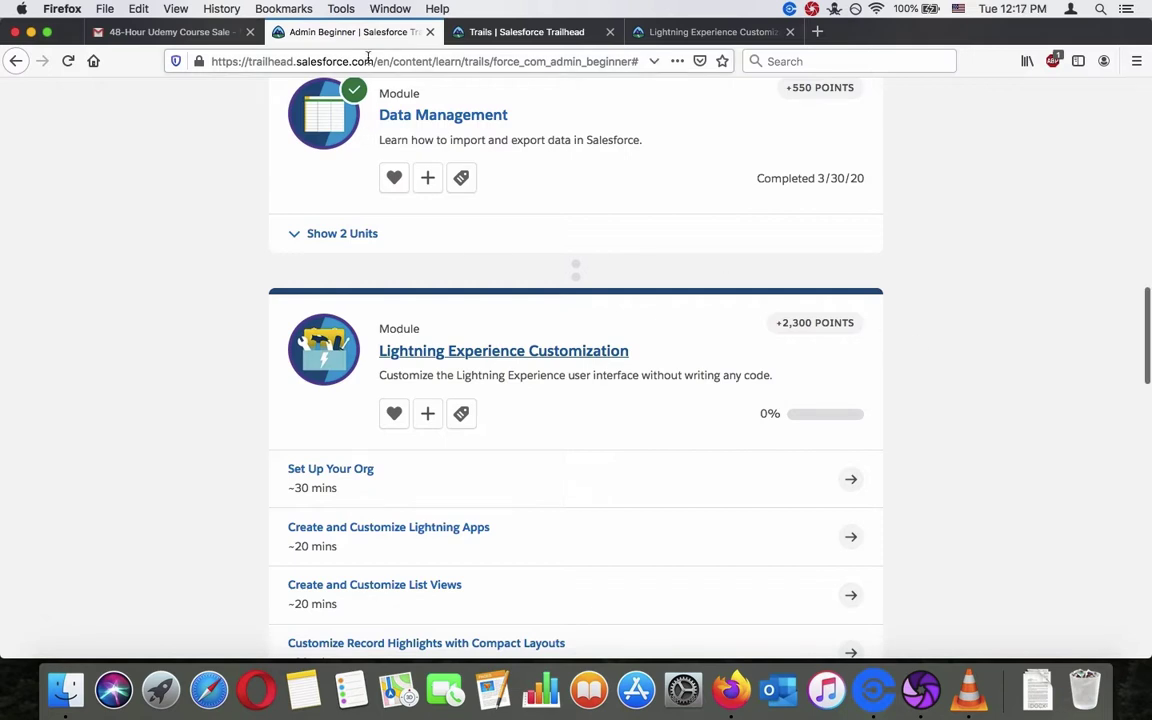
Highlight the trailhead.salesforce.com address and show the Learn options at the start of the Admin Beginner trail.
left_click_drag(372, 61, 248, 66)
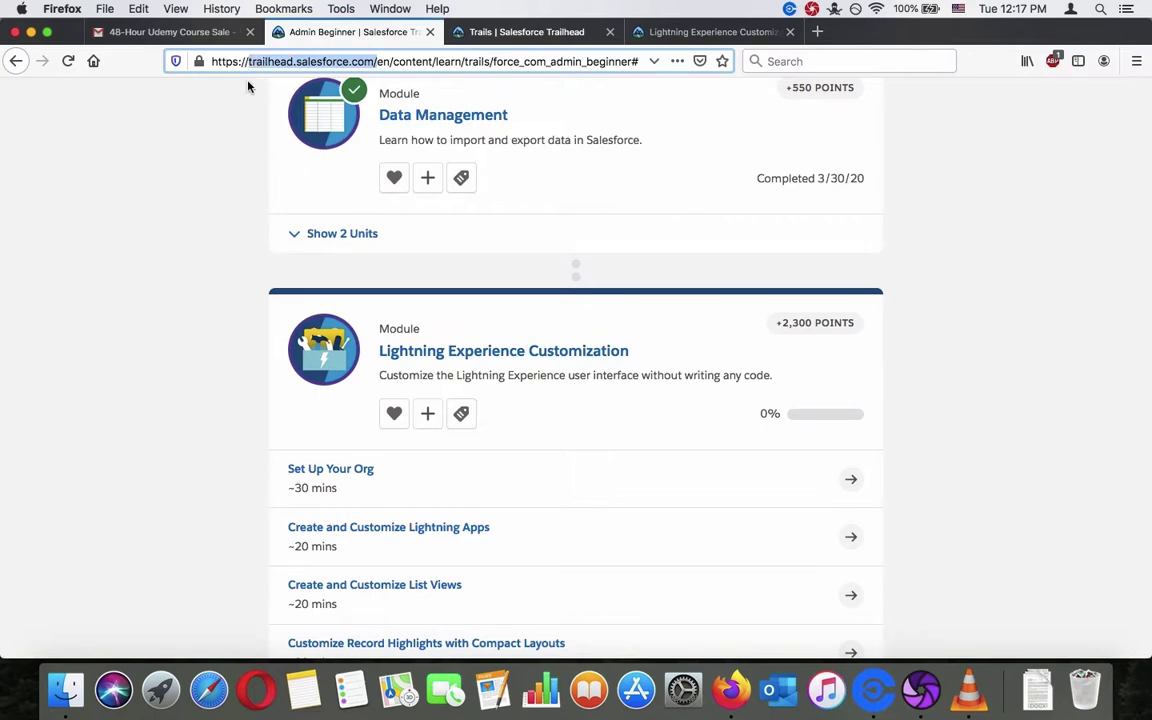
left_click(211, 120)
scroll(275, 130, "up", 10)
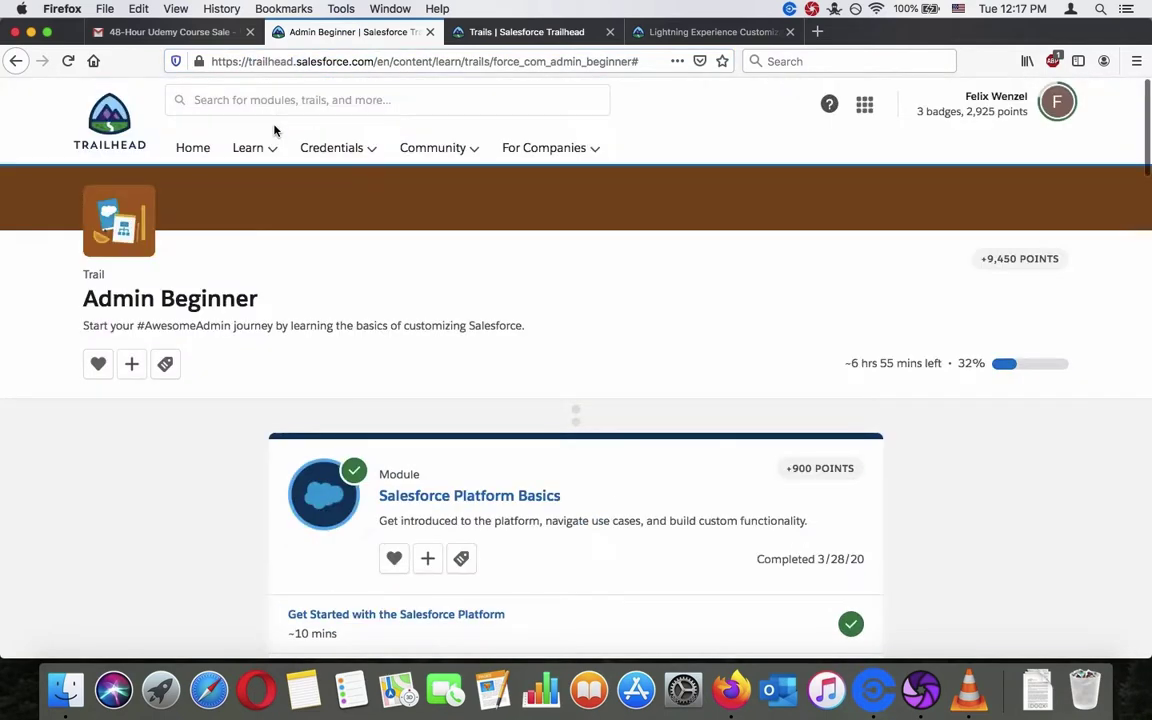
left_click(252, 147)
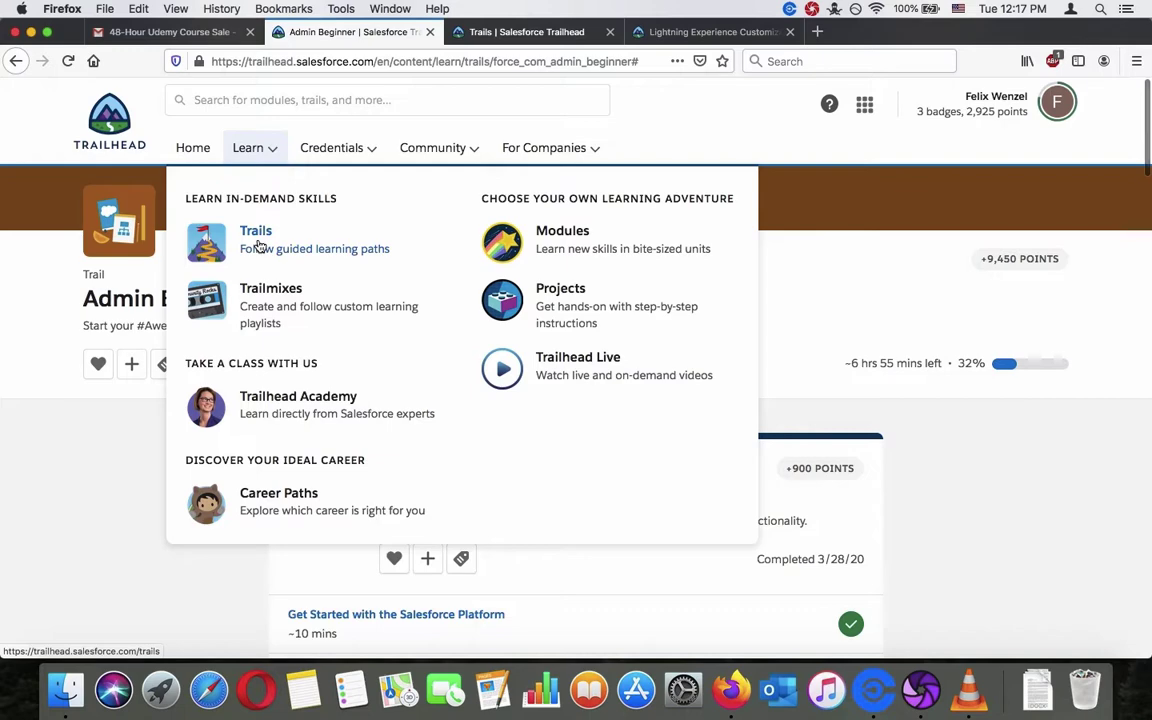
Switch to the Trails catalogue and filter it by the Admin role and Beginner level to find Admin Beginner.
left_click(528, 28)
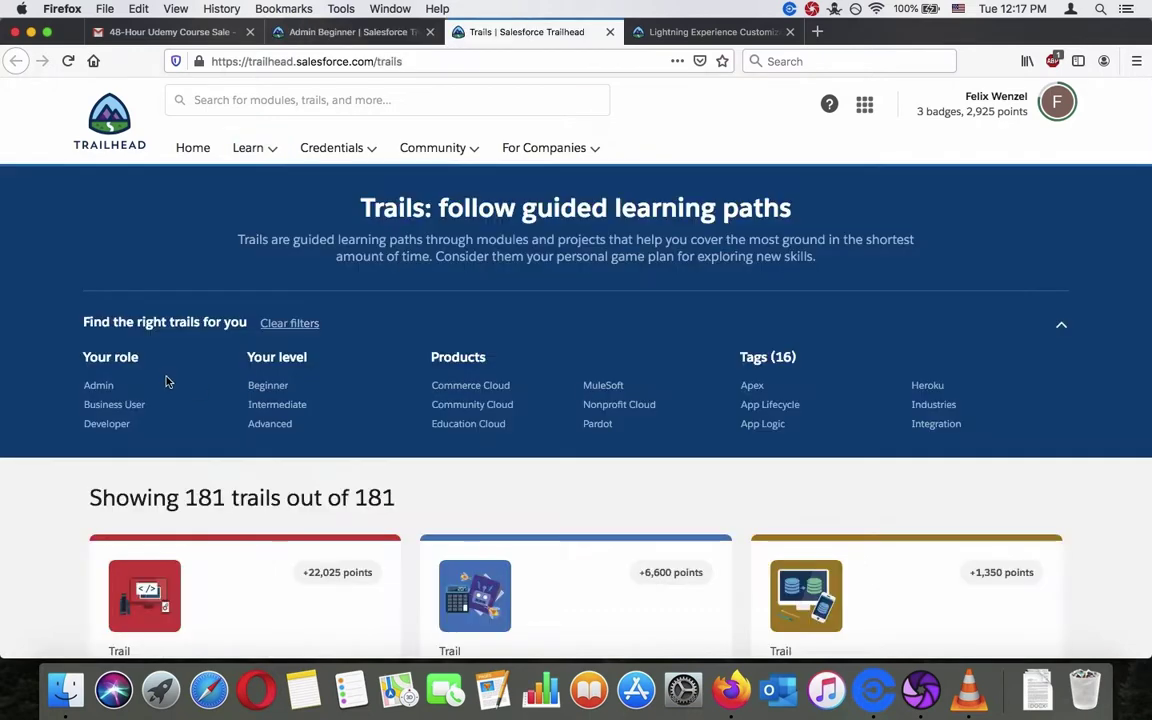
left_click(97, 385)
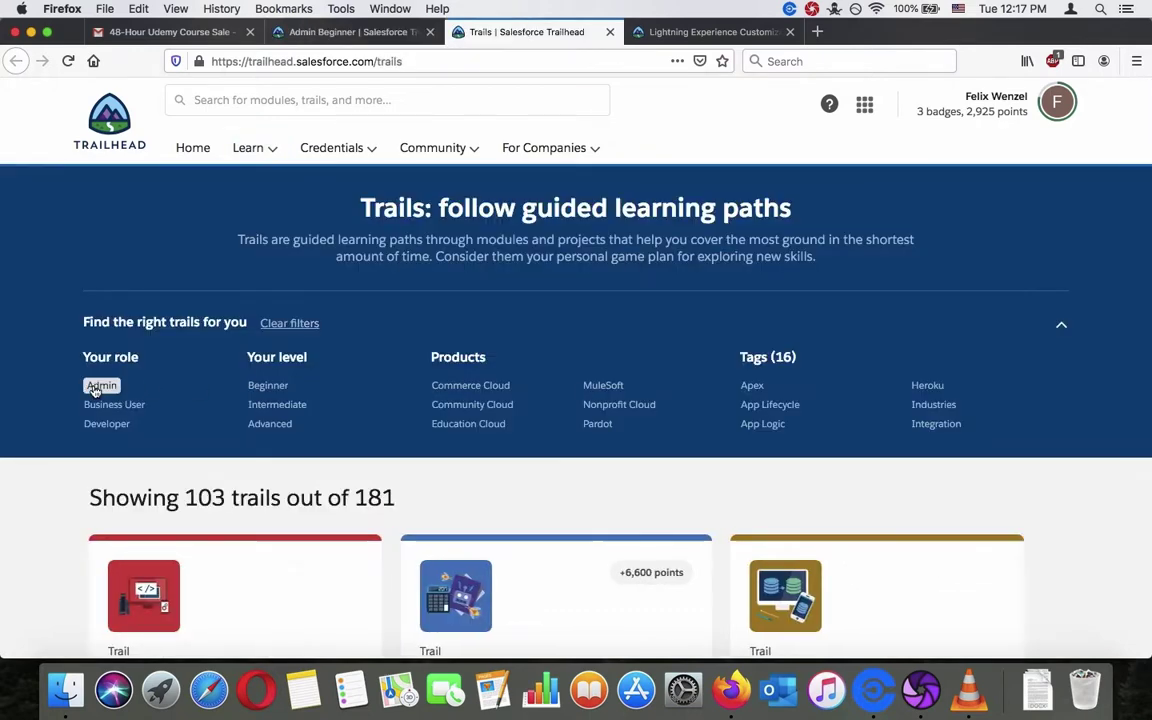
left_click(268, 385)
scroll(281, 389, "down", 5)
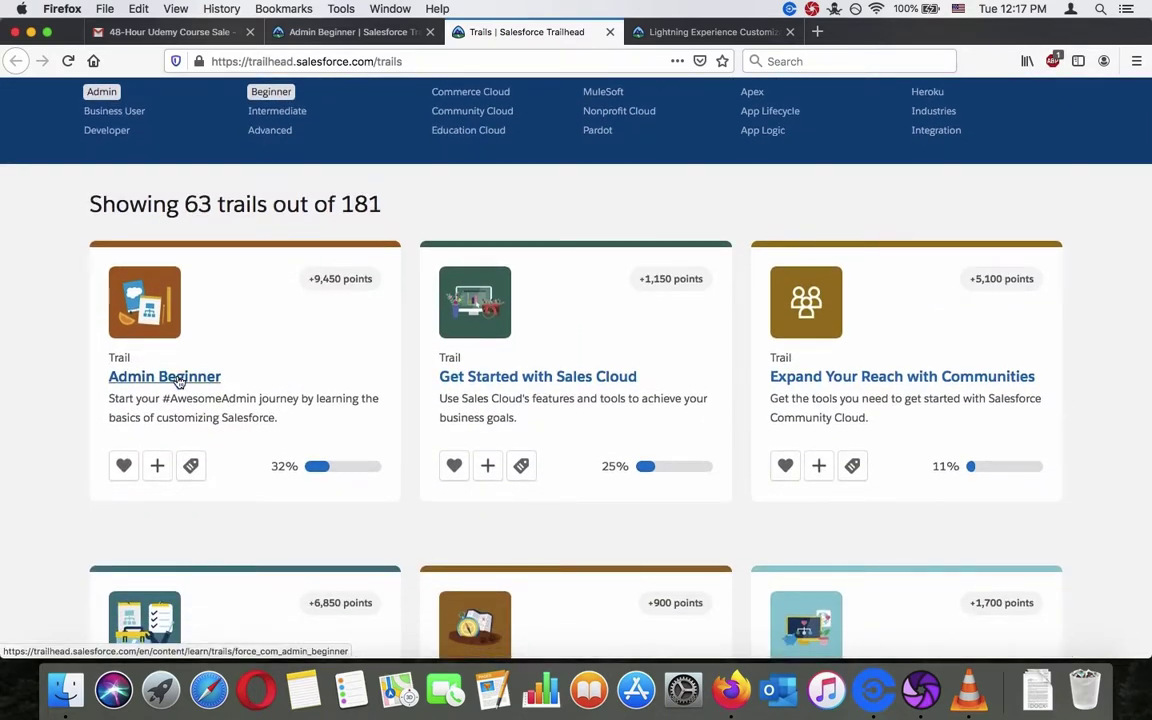
Search Trailhead for "Lightning Experience Customization".
scroll(240, 300, "up", 5)
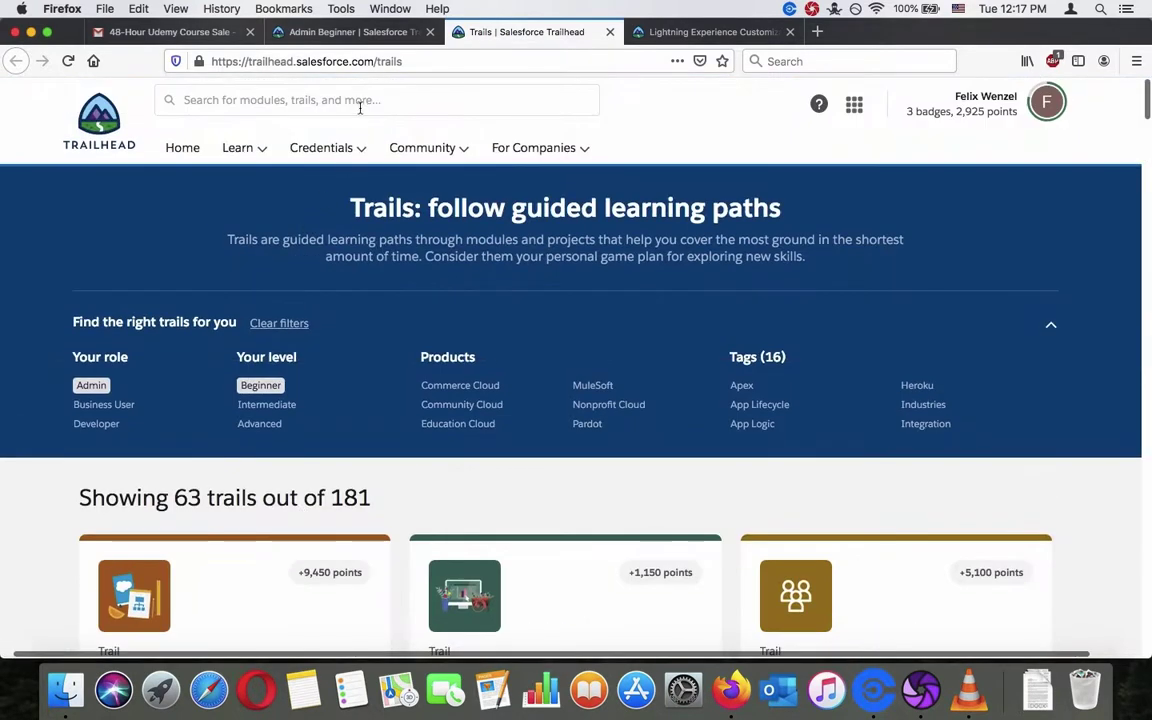
left_click(360, 100)
type("Lightning Experience Customization")
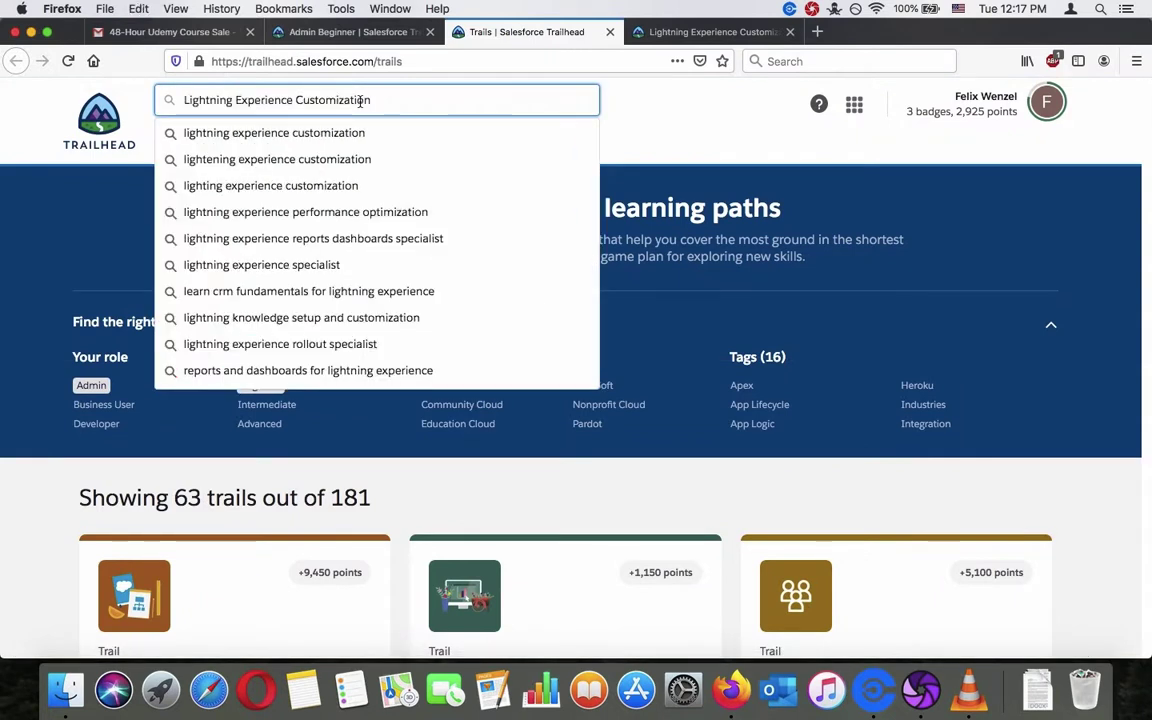
key("Return")
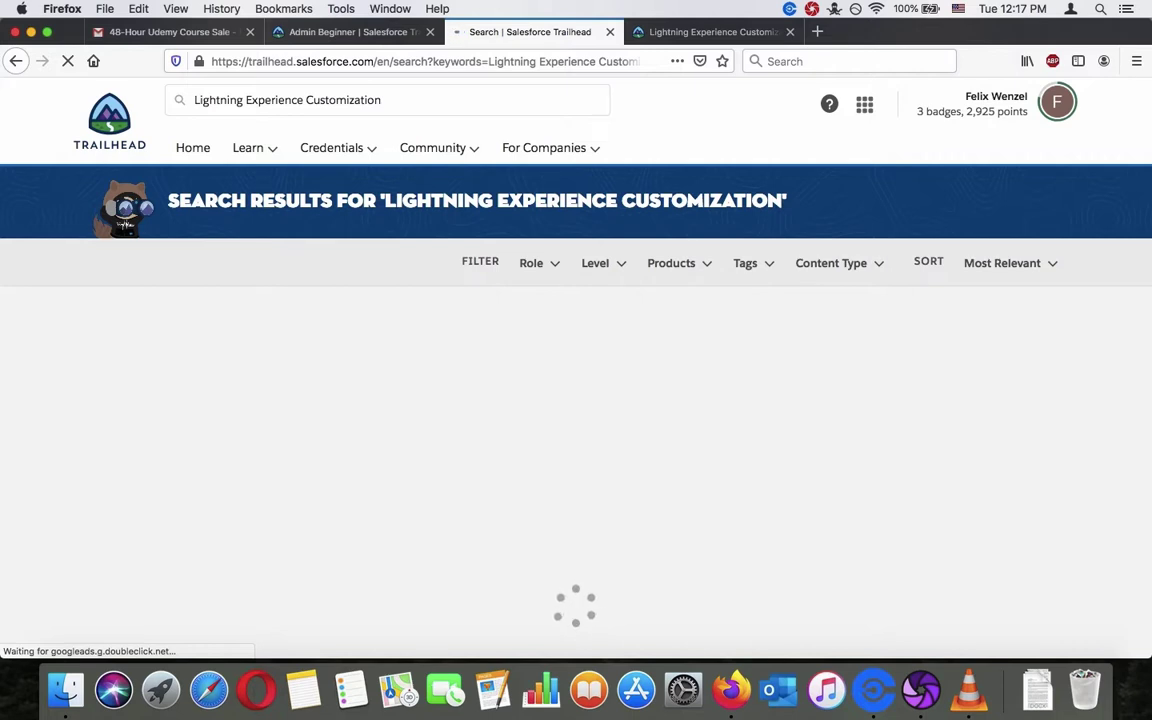
Switch to the Lightning Experience Customization module and examine its time estimate and list of units.
left_click(660, 32)
scroll(697, 306, "down", 2)
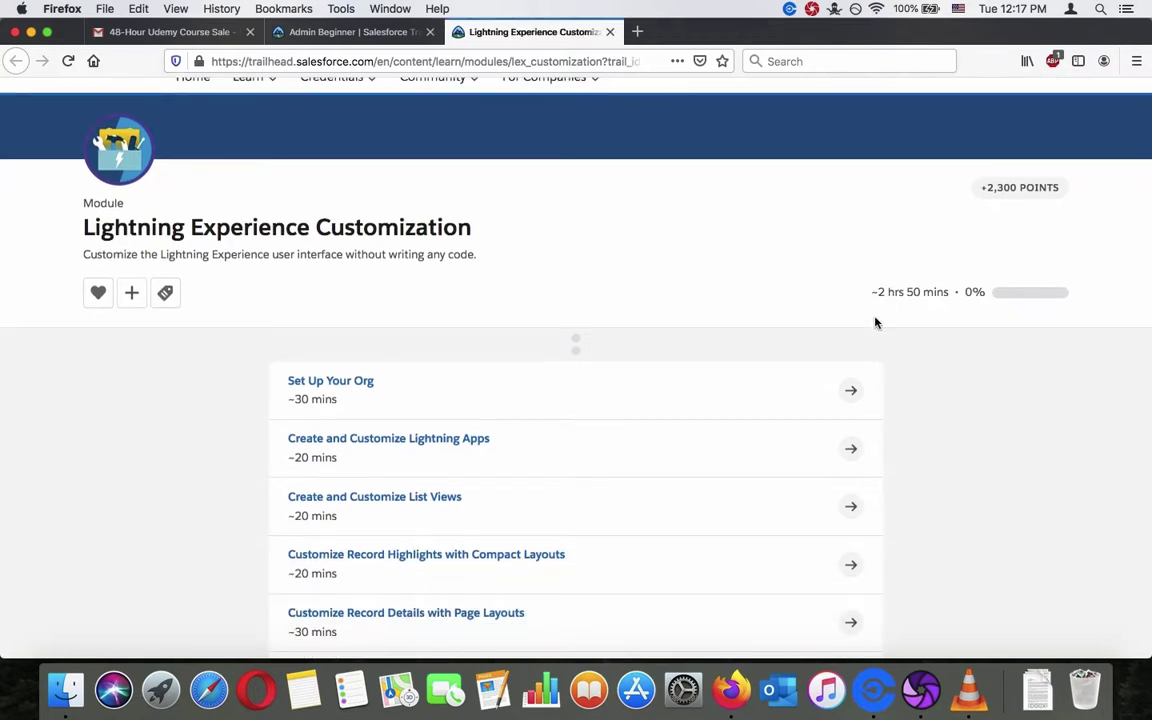
triple_click(893, 292)
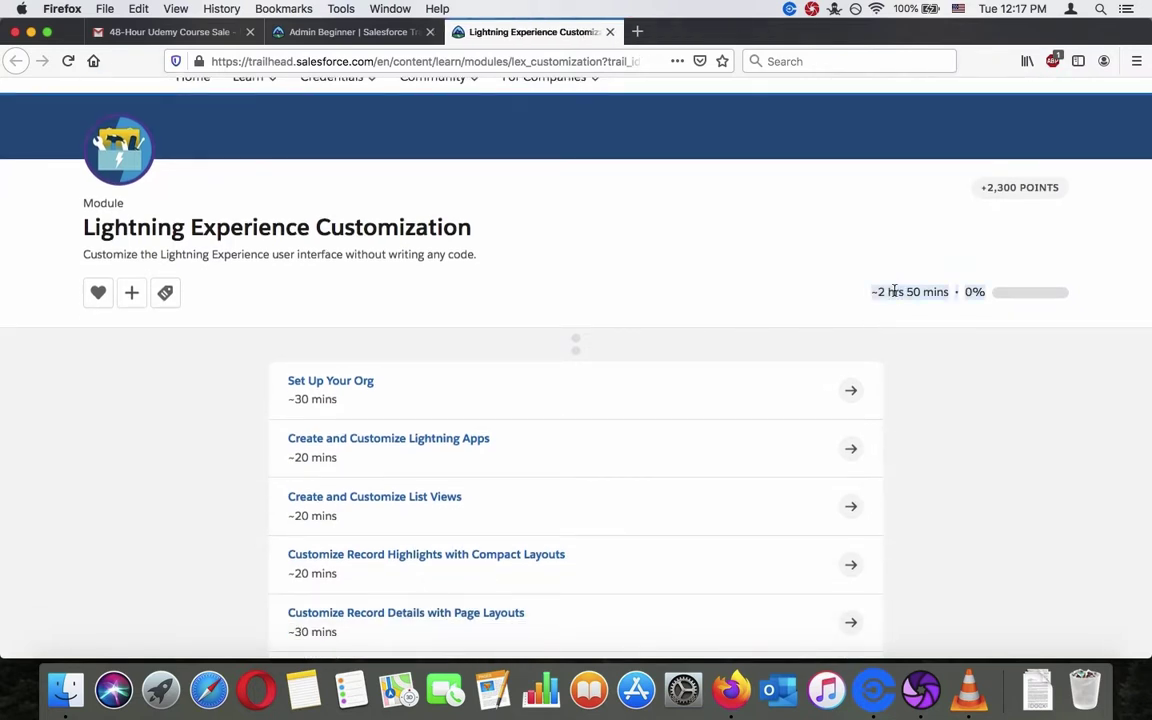
left_click(893, 292)
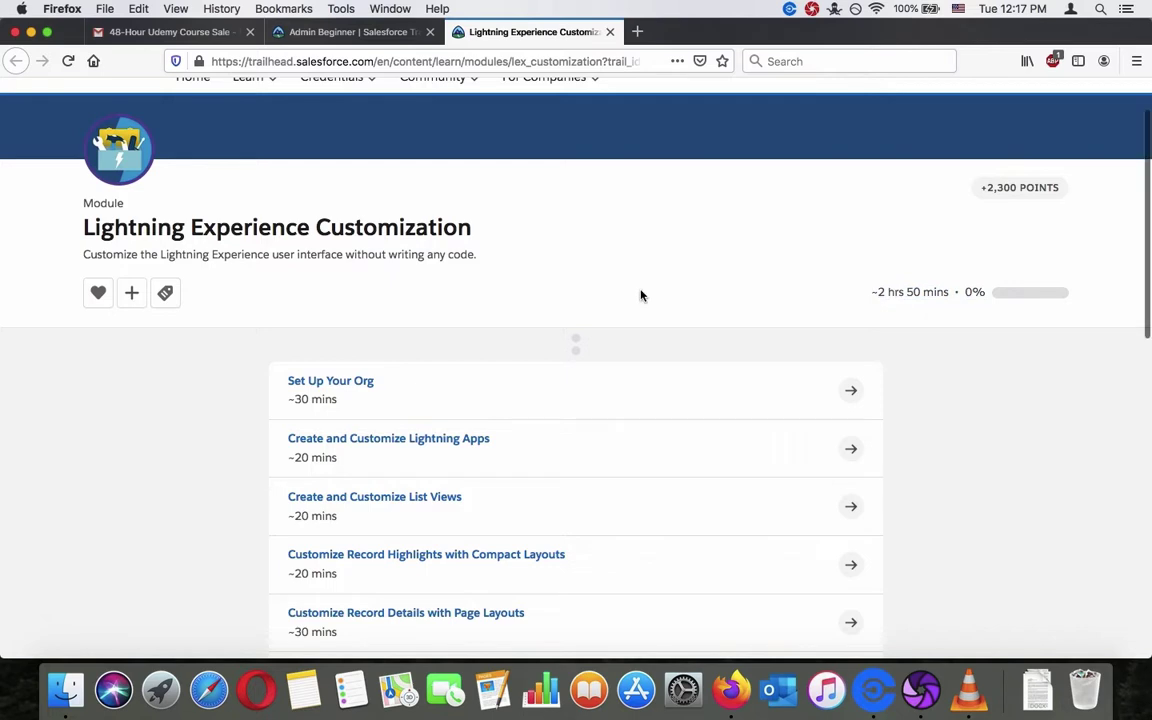
scroll(925, 363, "down", 1)
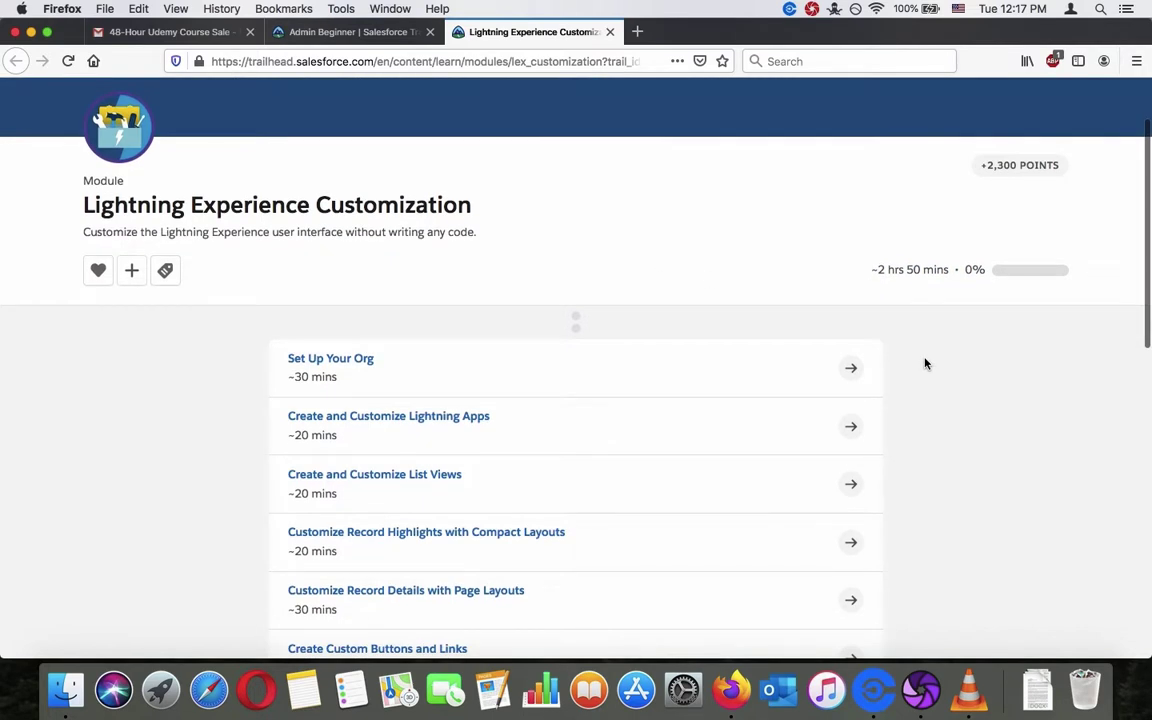
scroll(925, 363, "down", 4)
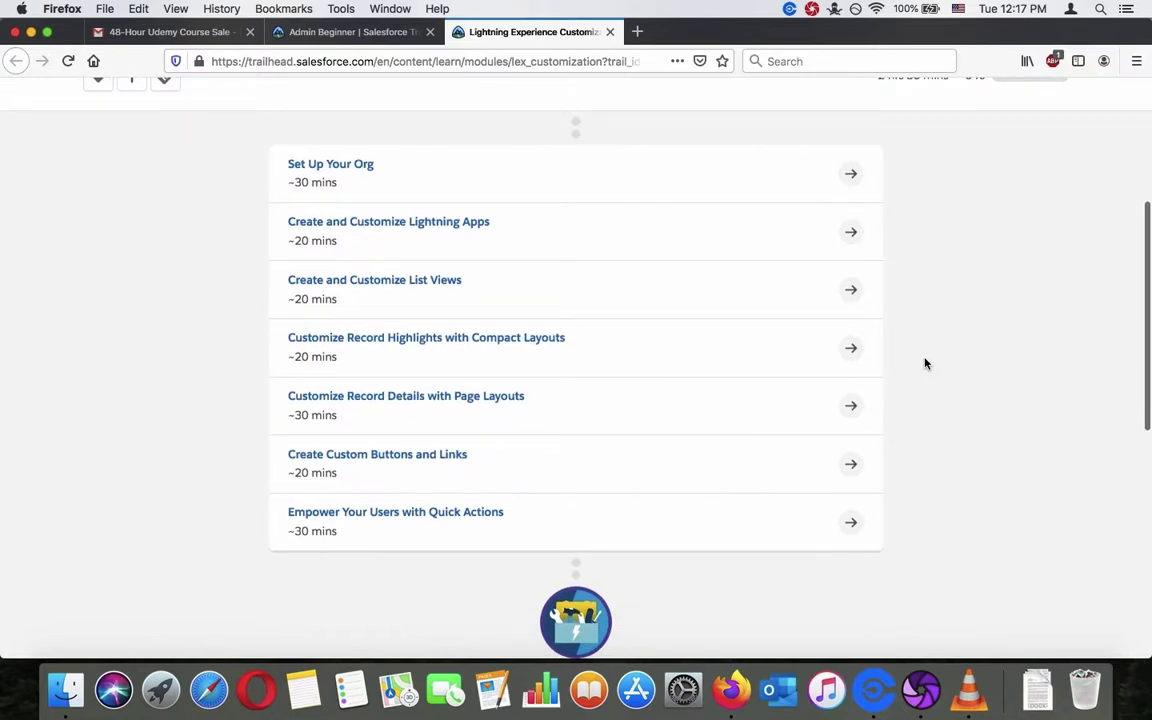
scroll(925, 363, "up", 3)
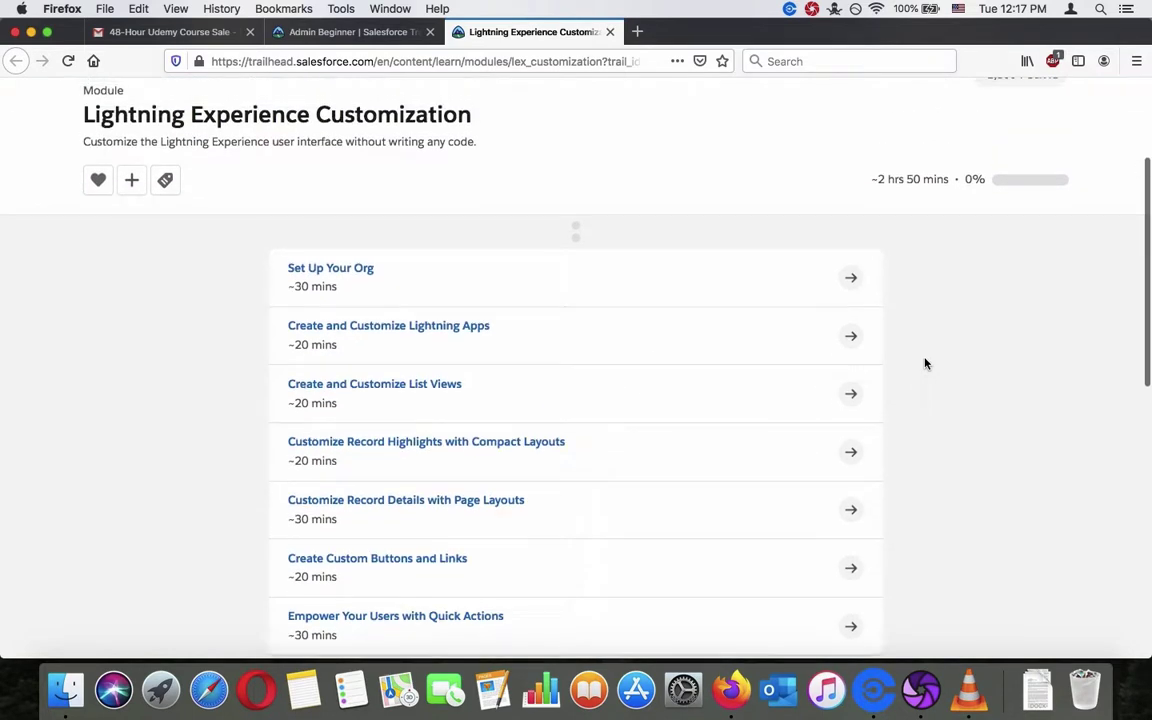
scroll(925, 363, "up", 1)
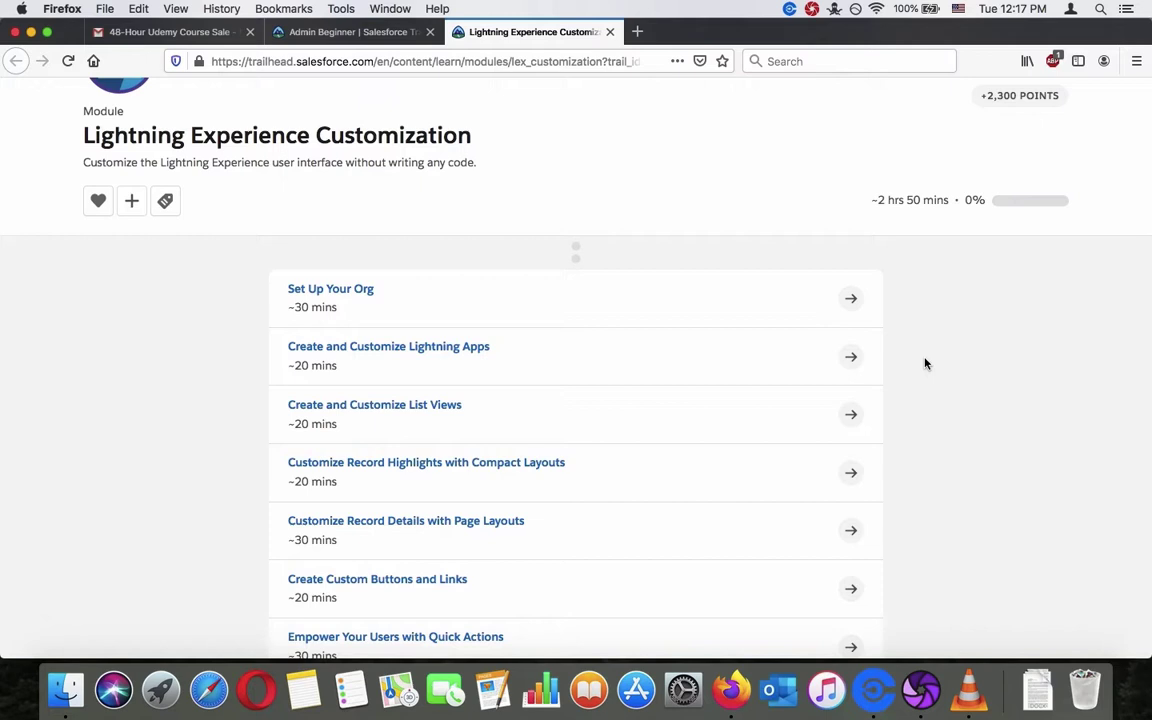
Open the Set Up Your Org unit in a new browser tab and switch to it.
right_click(336, 294)
left_click(346, 297)
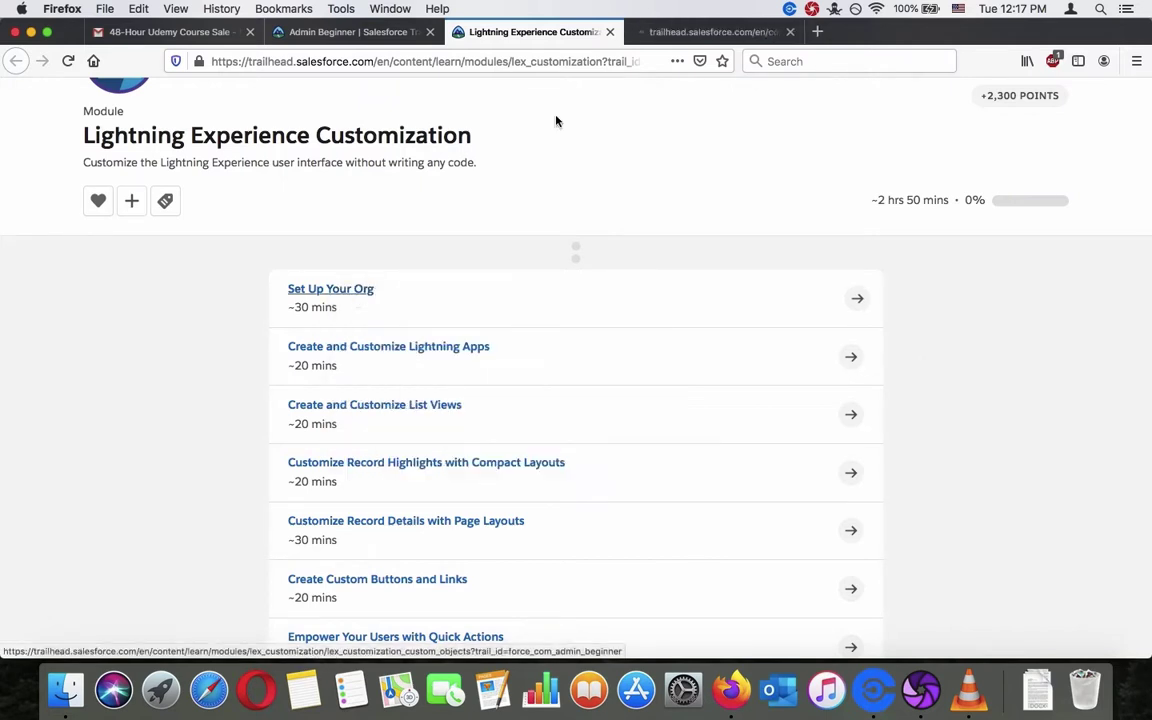
left_click(664, 33)
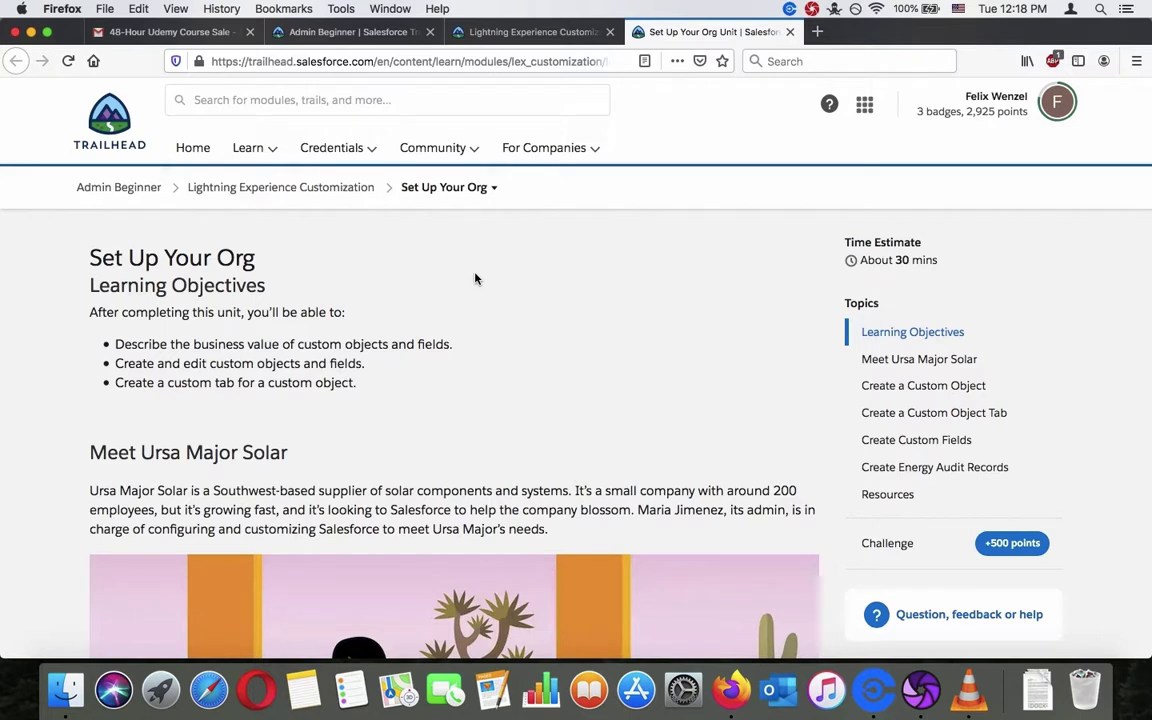
Read the unit's three learning objectives and the Meet Ursa Major Solar section.
triple_click(386, 344)
triple_click(311, 363)
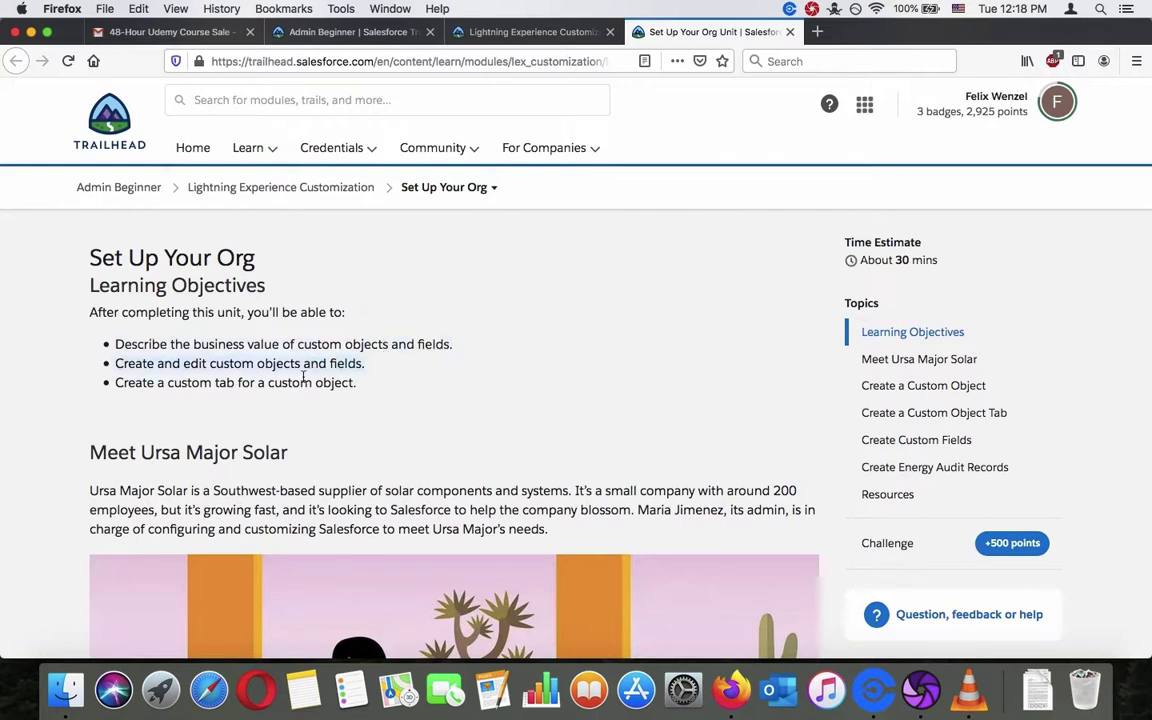
triple_click(297, 383)
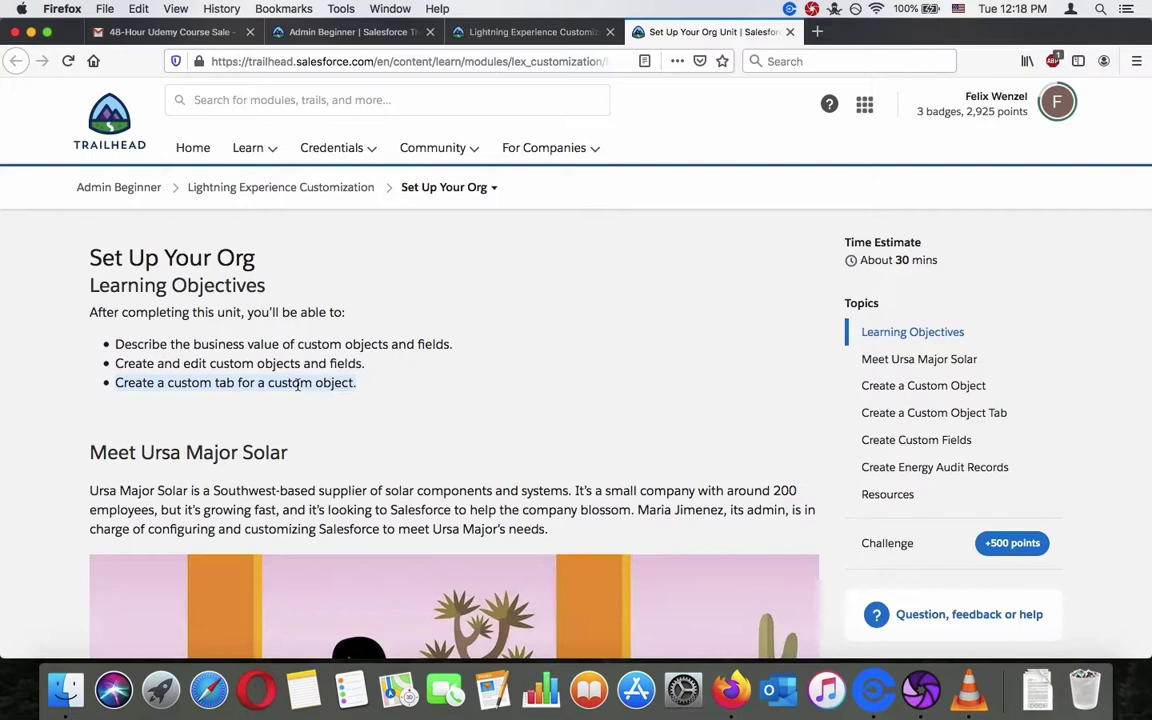
scroll(297, 383, "down", 4)
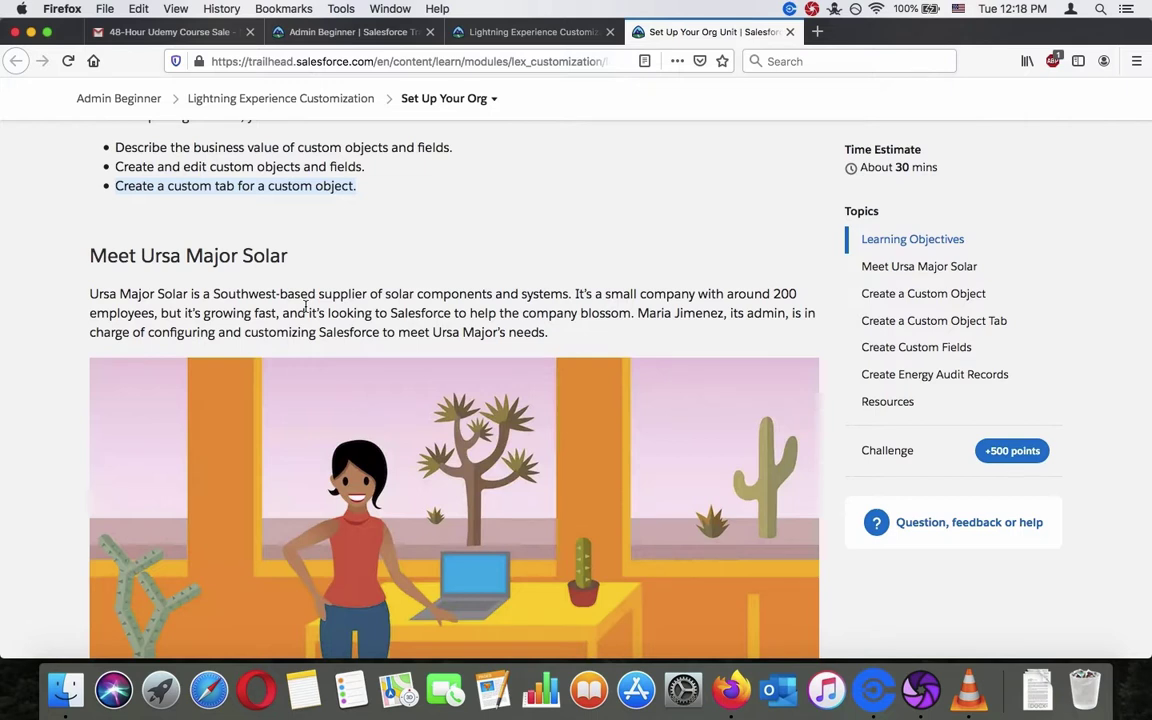
scroll(306, 307, "down", 1)
scroll(306, 307, "down", 1)
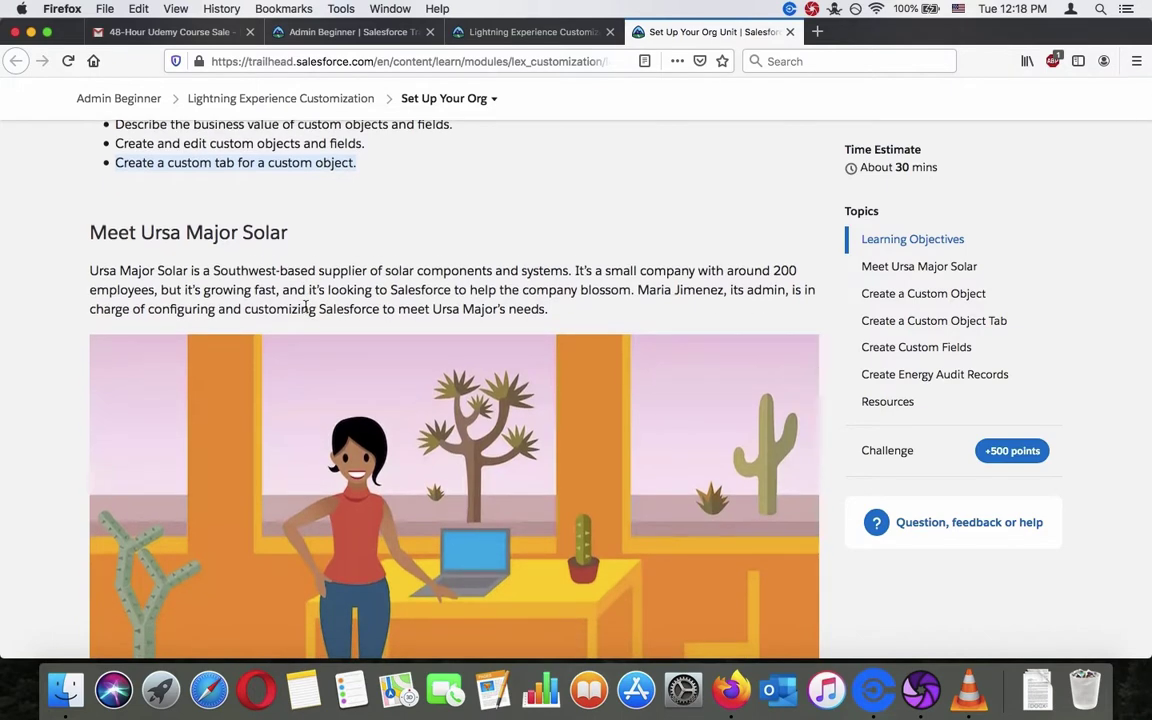
scroll(306, 307, "down", 8)
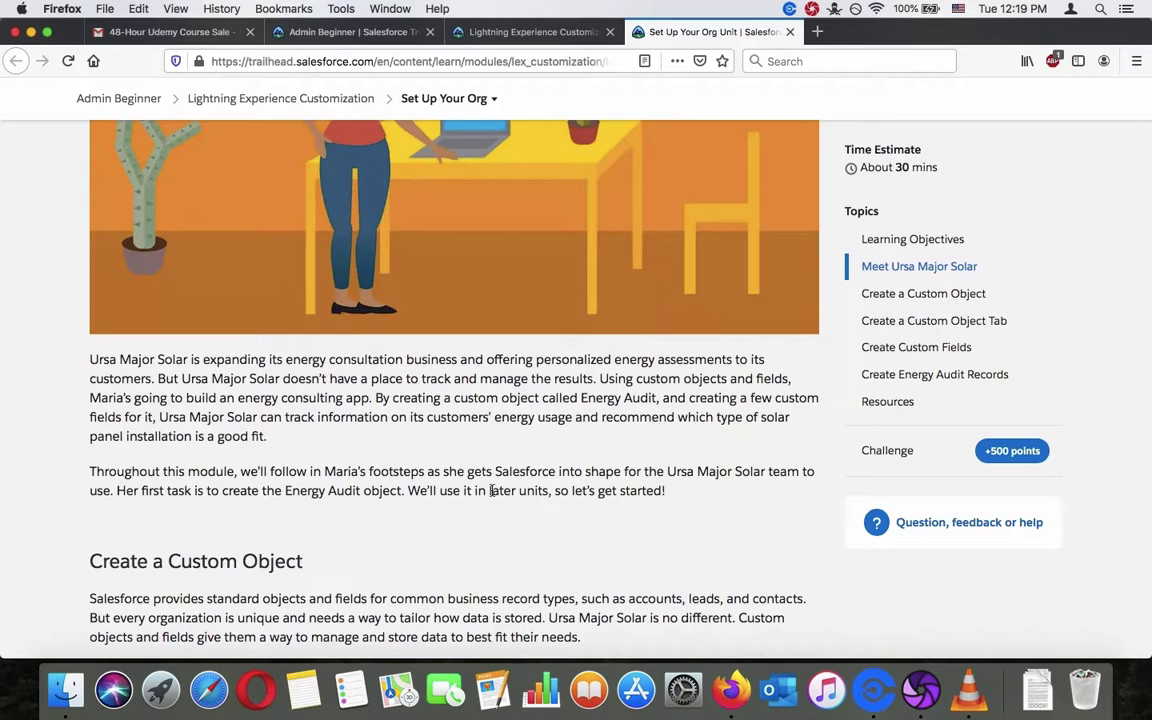
scroll(491, 462, "down", 1)
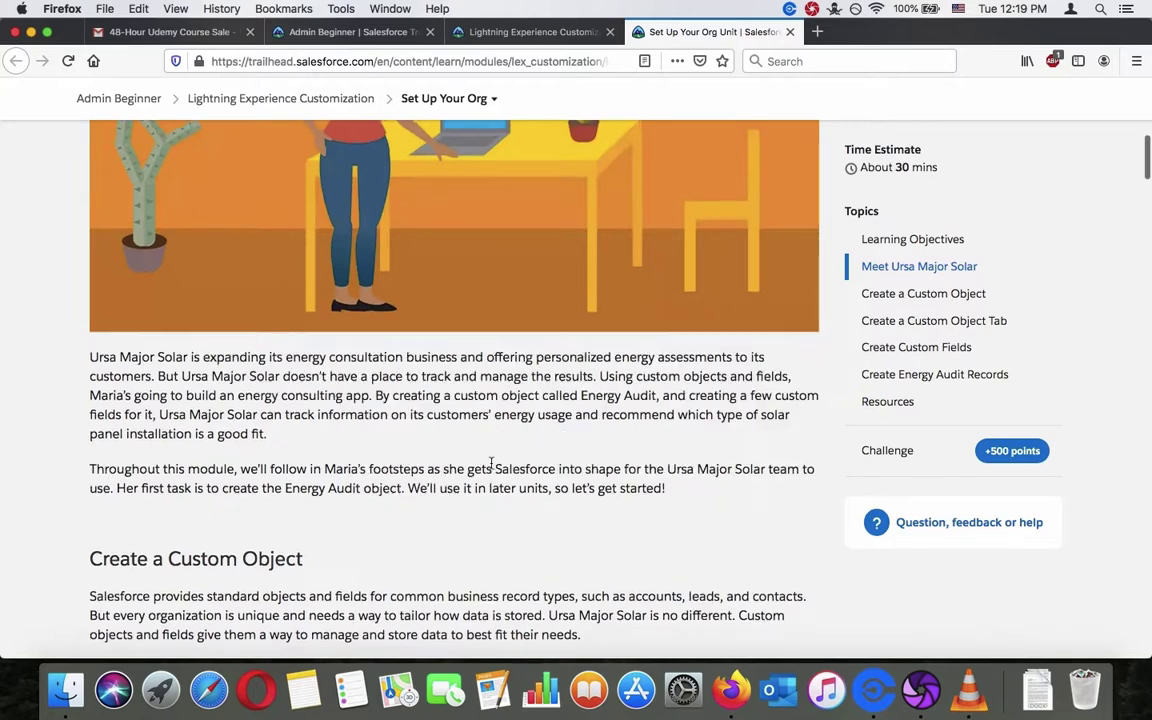
Read the Create a Custom Object section, highlighting the instruction to create a custom object from the Object Manager.
scroll(491, 462, "down", 5)
triple_click(189, 253)
left_click(289, 332)
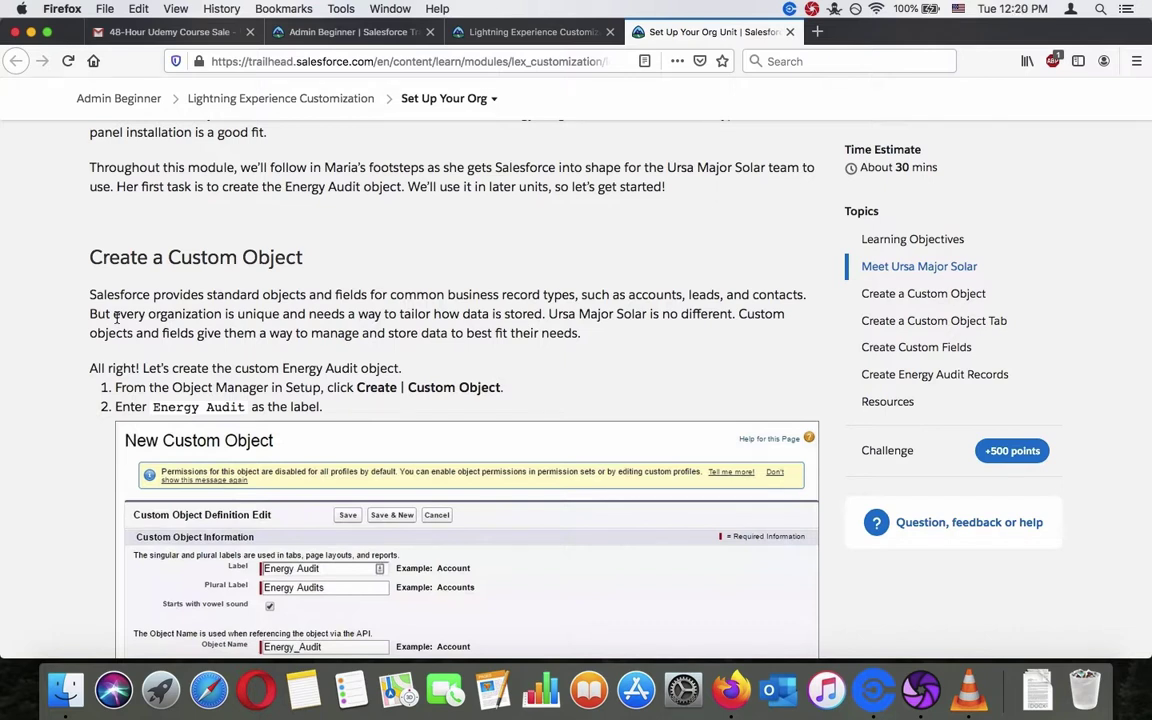
scroll(116, 318, "down", 2)
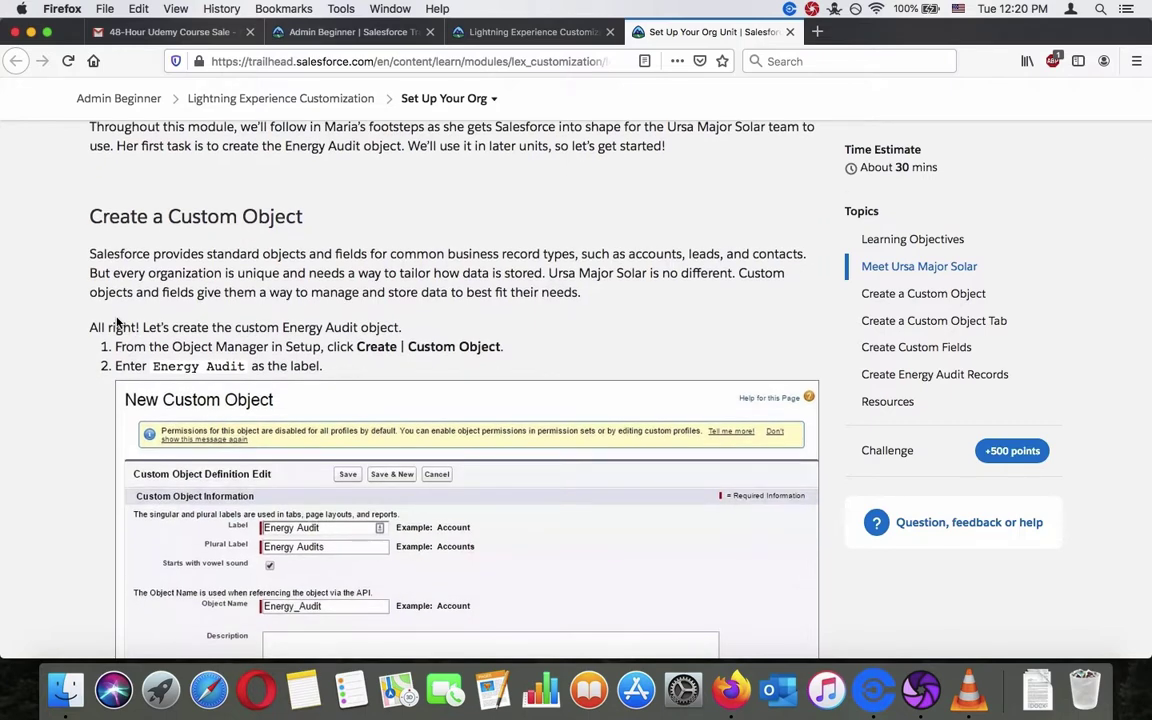
scroll(116, 322, "down", 1)
triple_click(116, 318)
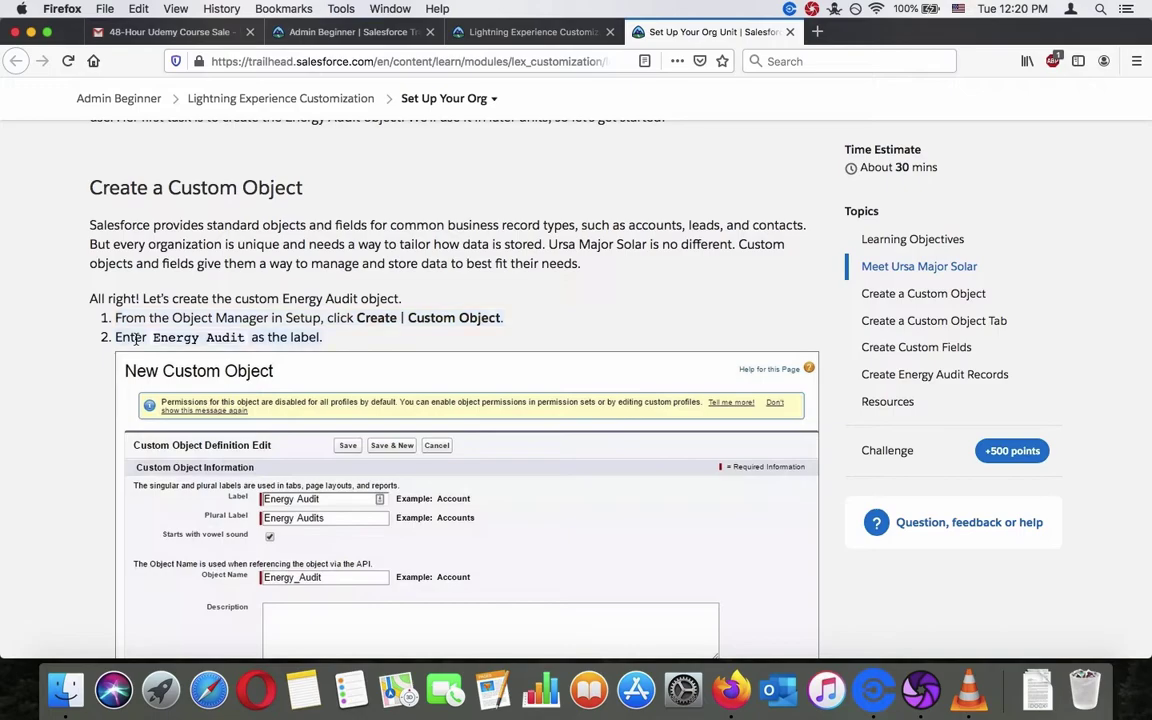
Launch My Trailhead Playground 1 from the challenge at the end of the unit.
scroll(136, 338, "down", 20)
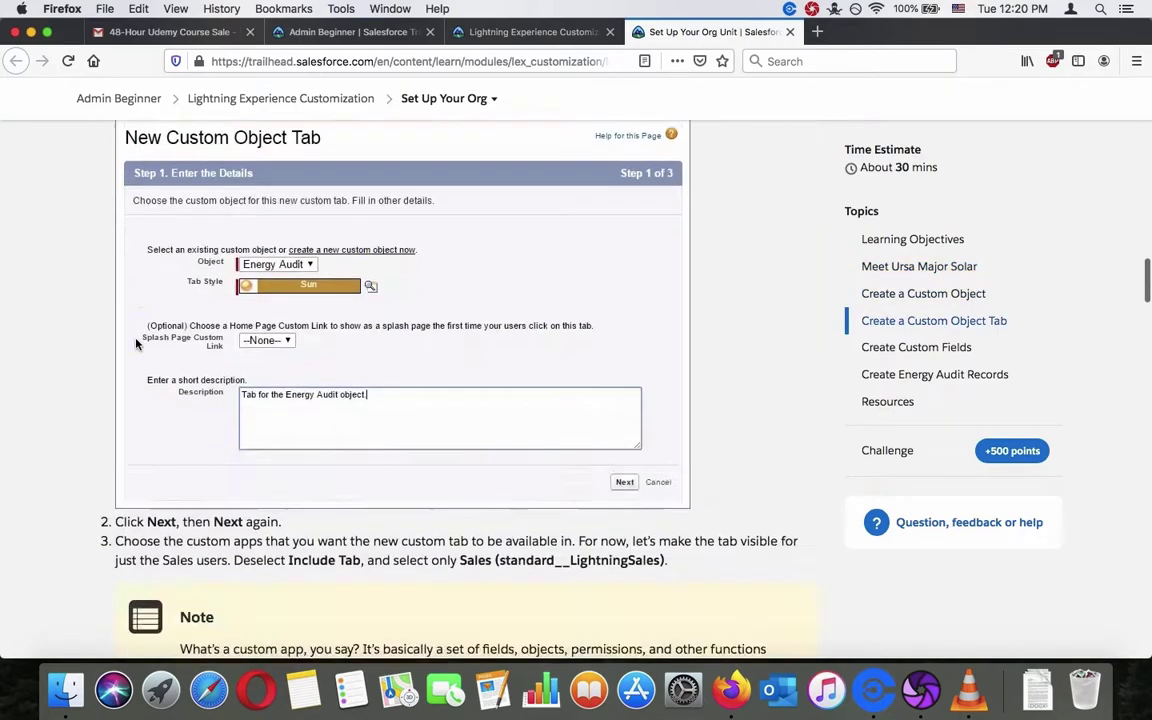
scroll(136, 340, "down", 10)
scroll(136, 342, "up", 5)
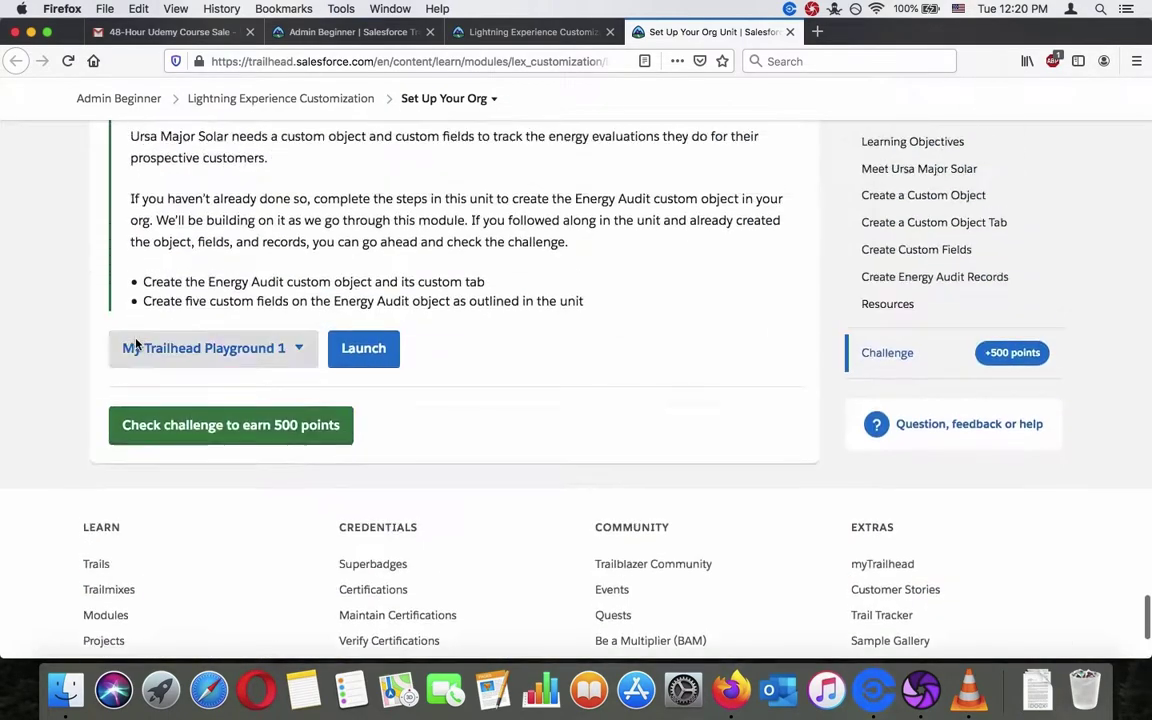
left_click(385, 499)
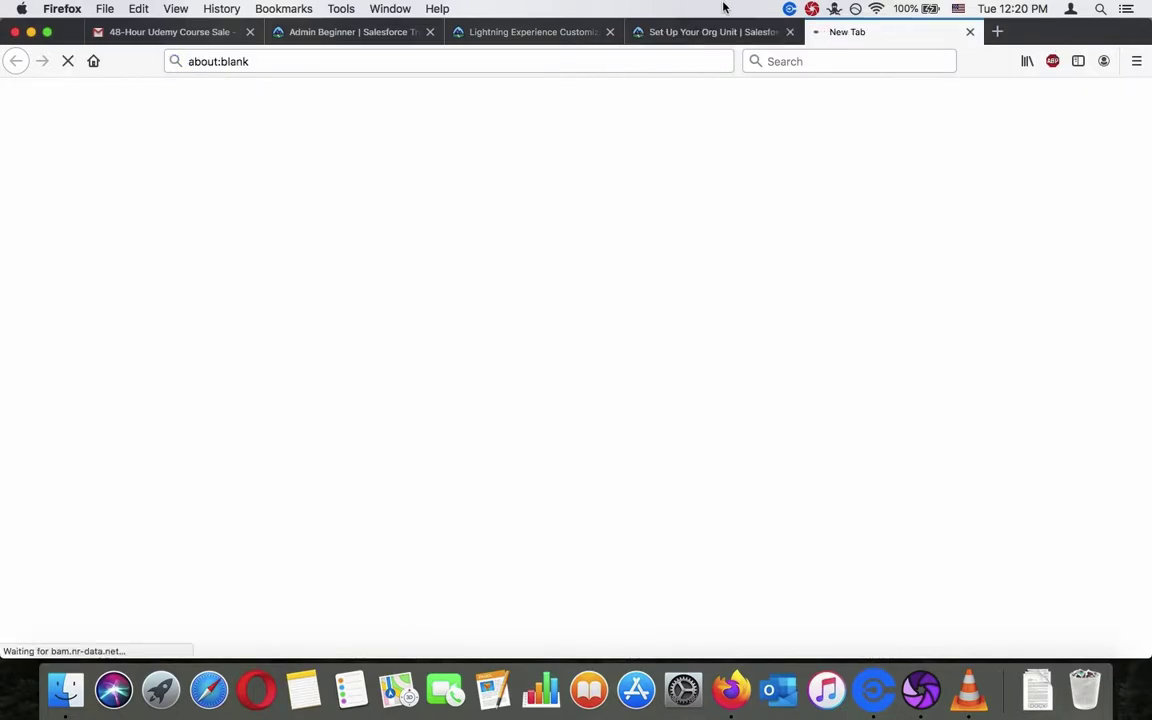
Recheck the unit's Create a Custom Object instructions and switch to the launched playground org.
left_click(660, 31)
scroll(624, 315, "up", 15)
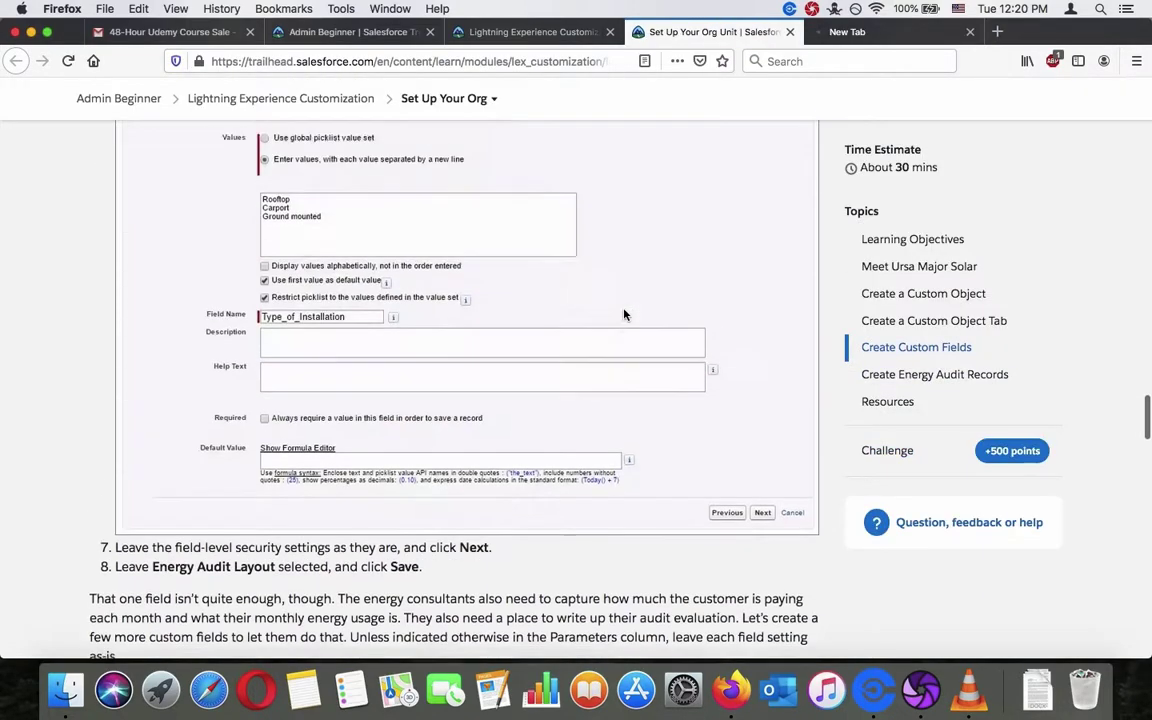
scroll(624, 315, "up", 20)
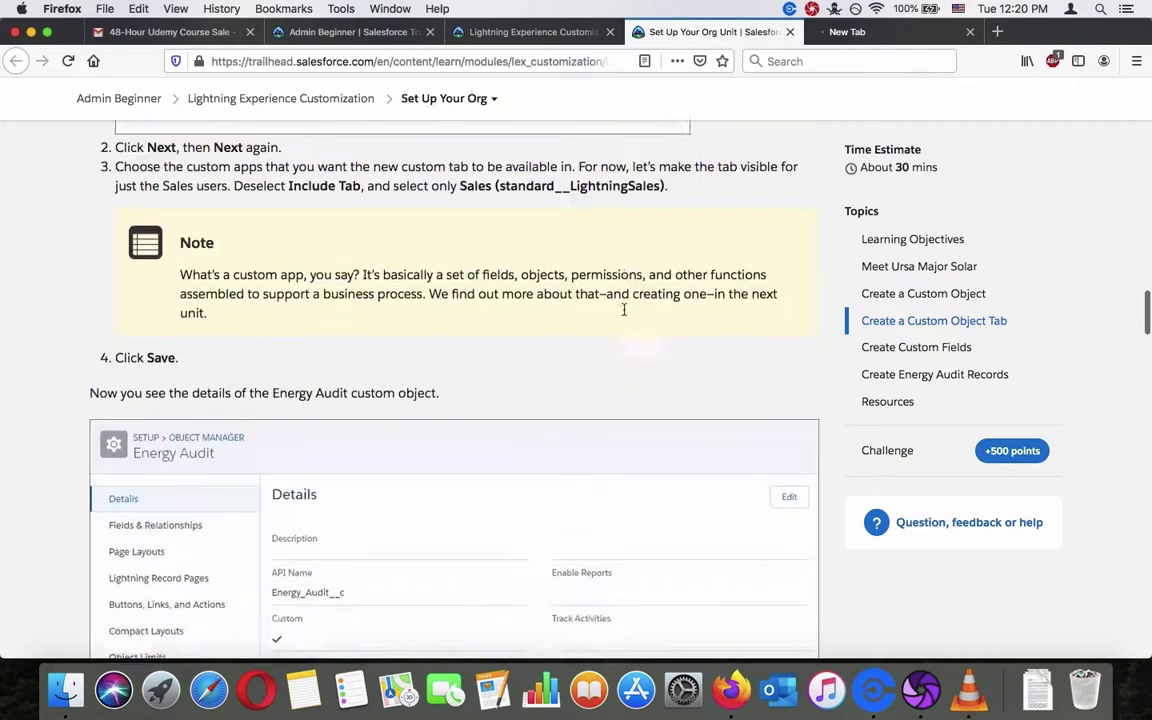
scroll(624, 315, "up", 20)
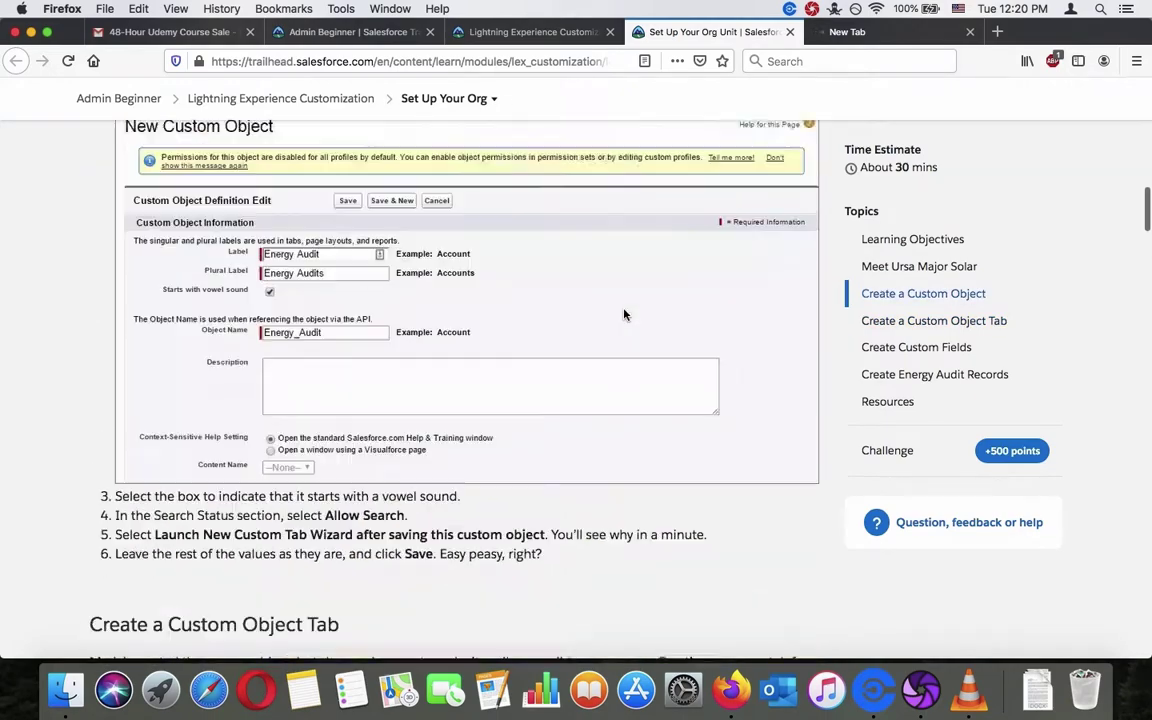
scroll(624, 315, "down", 1)
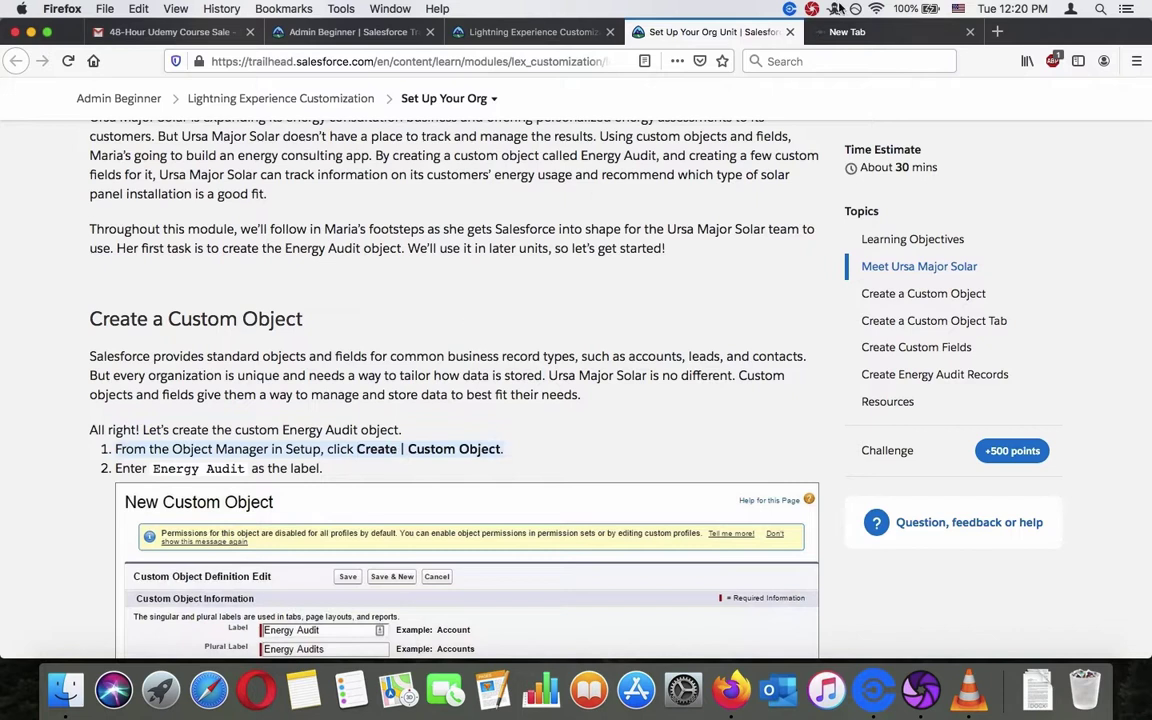
left_click(880, 31)
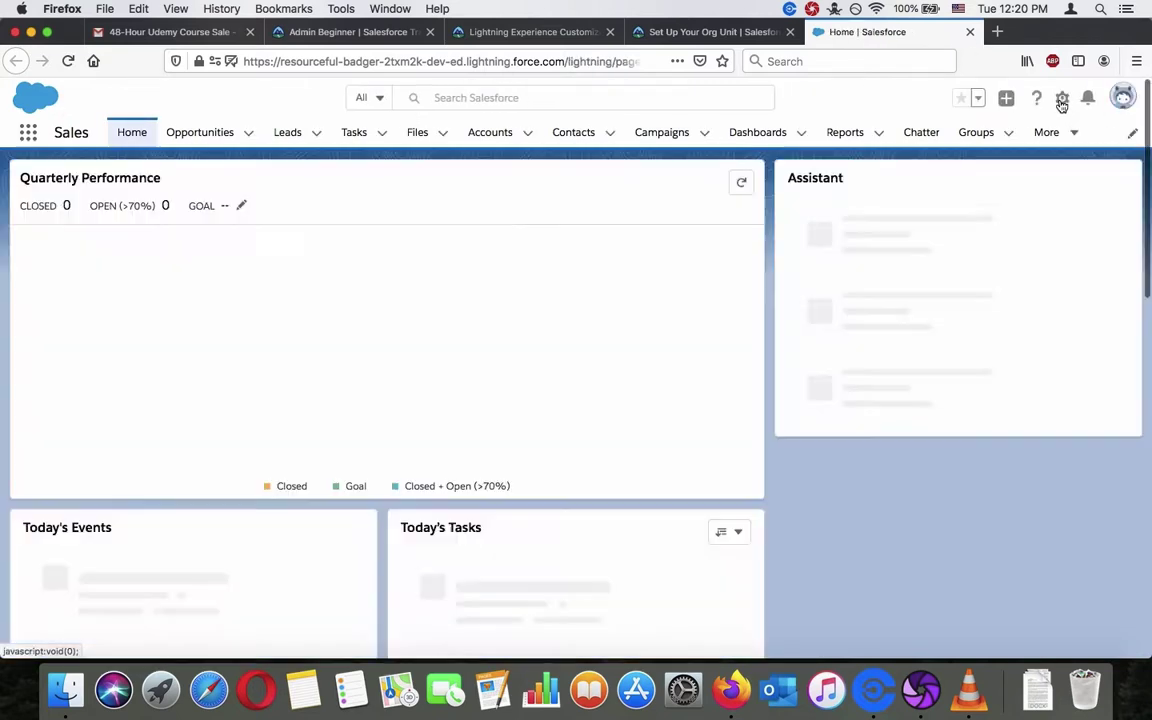
Open the playground org's Setup in its own browser tab and bring that tab to the front.
left_click(1062, 100)
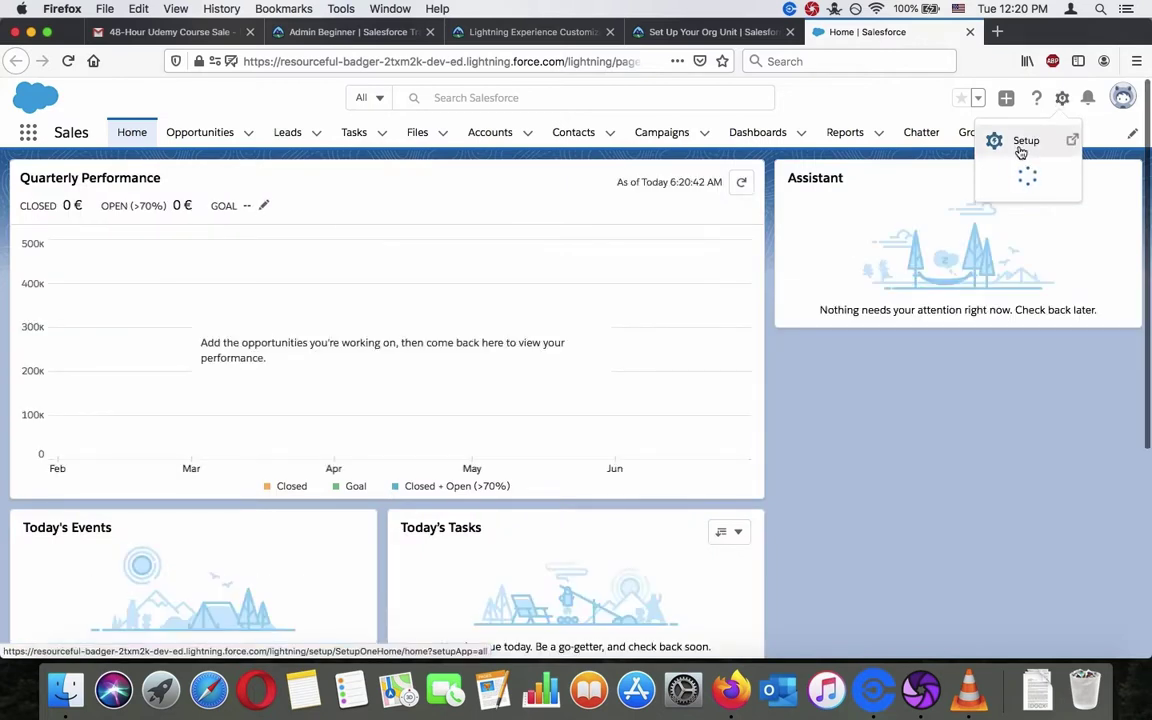
left_click(1020, 151)
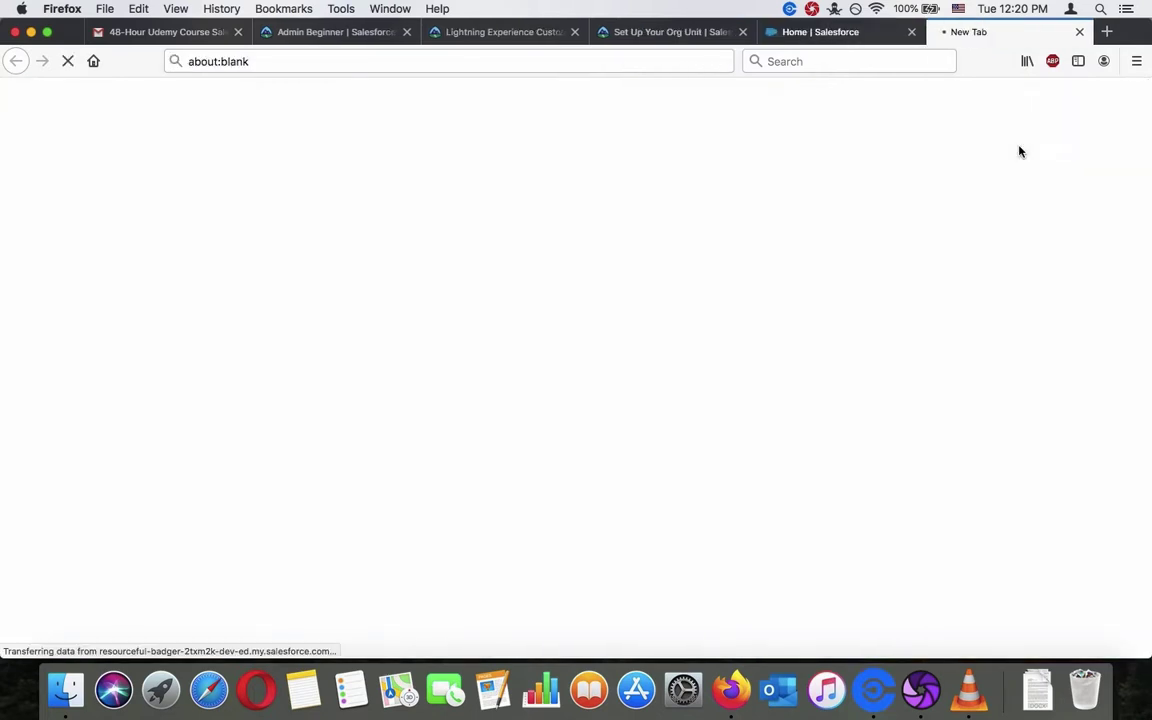
left_click(856, 37)
left_click(980, 32)
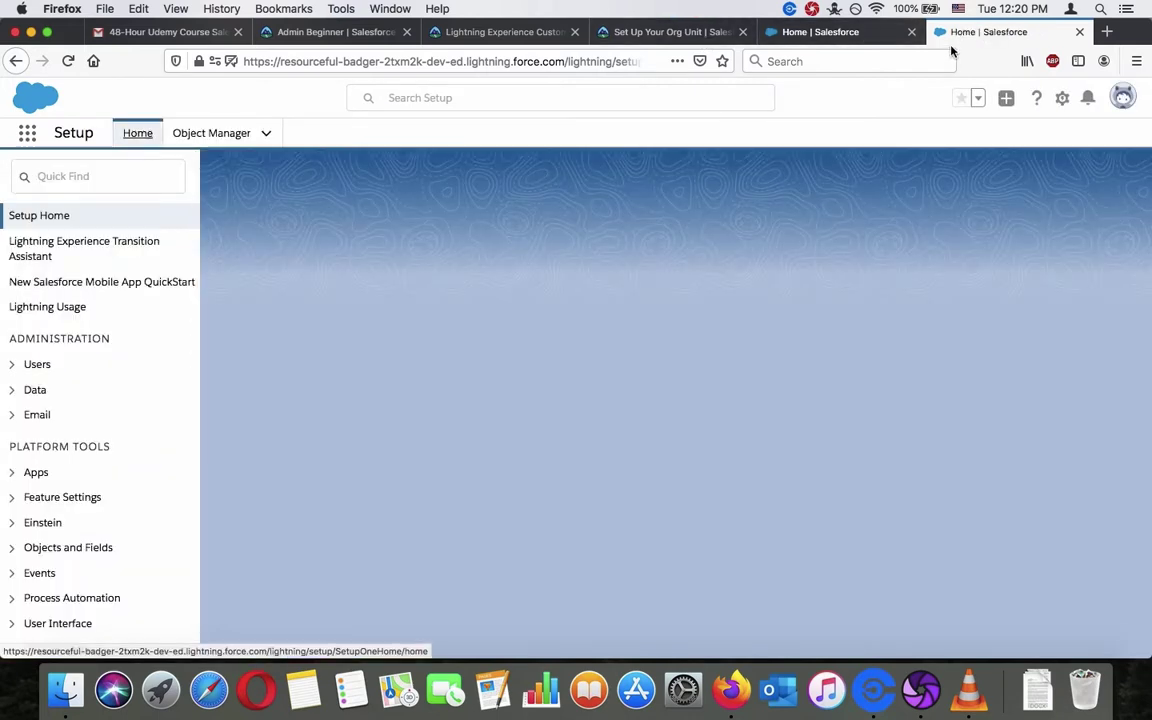
Close the mail tab and detach the Setup tab into a separate browser window.
right_click(957, 36)
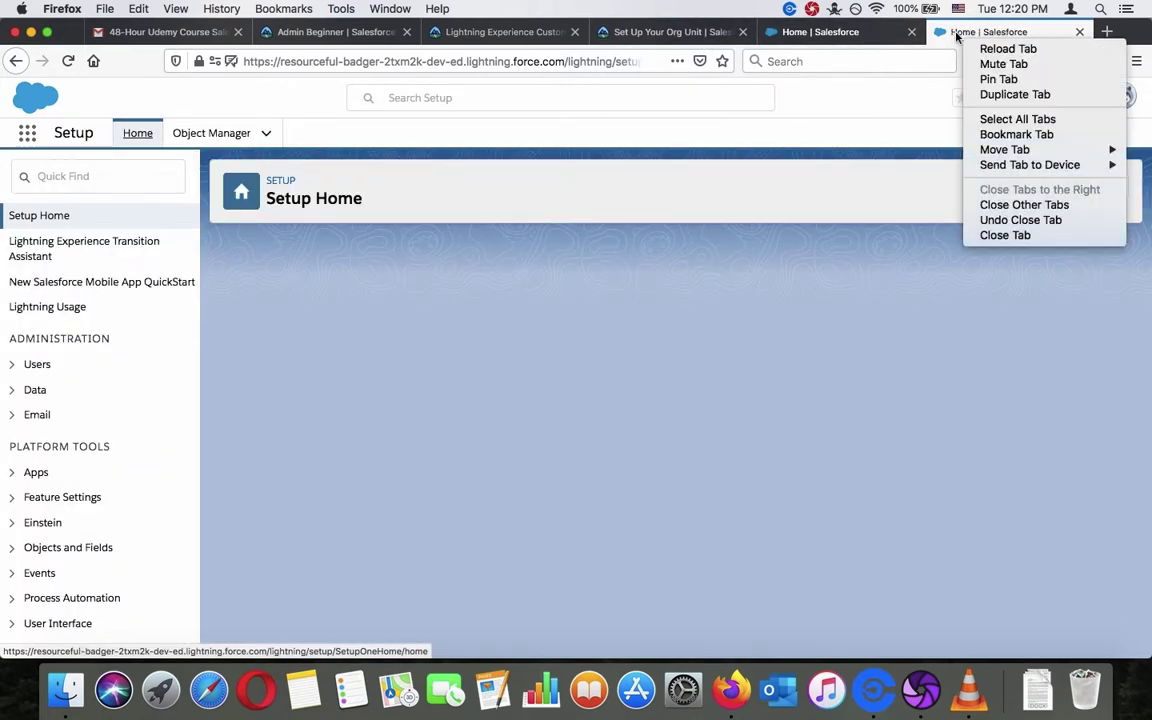
left_click(957, 36)
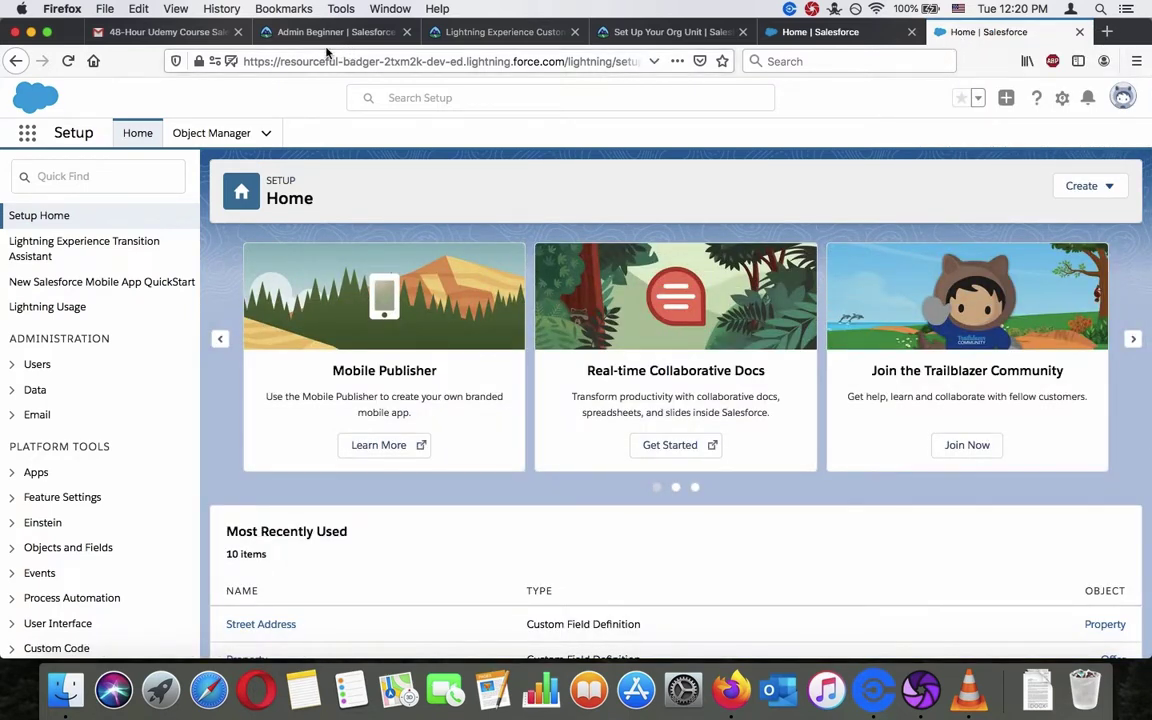
left_click(236, 33)
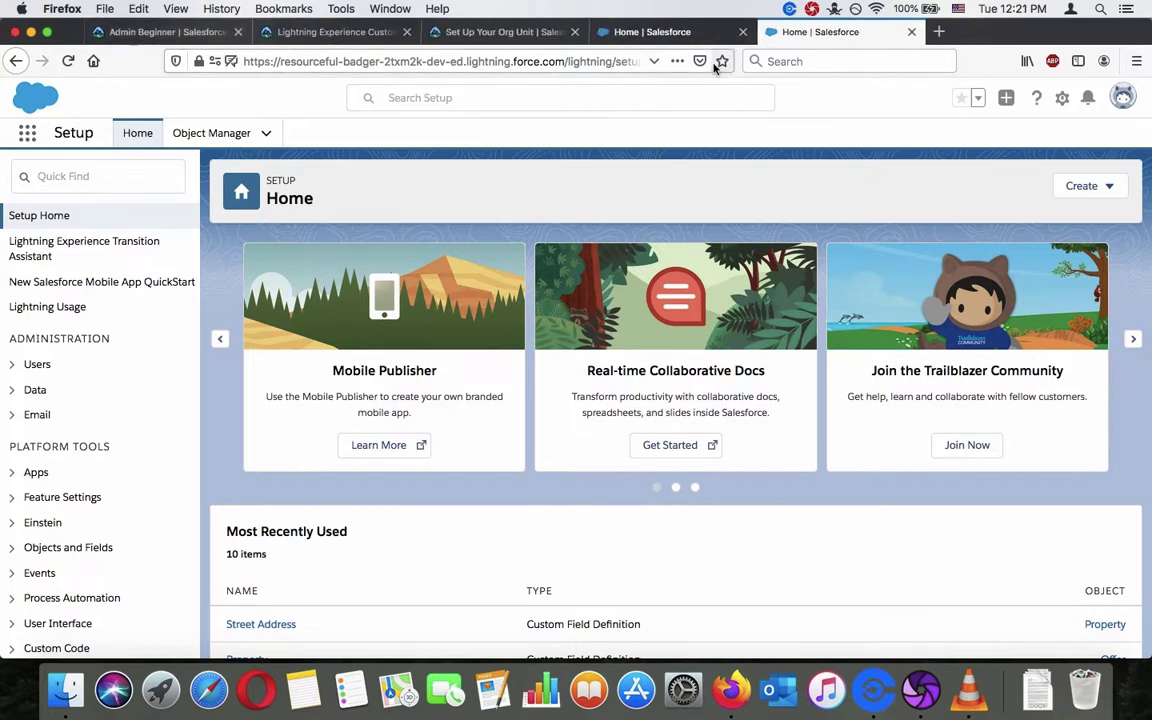
right_click(830, 40)
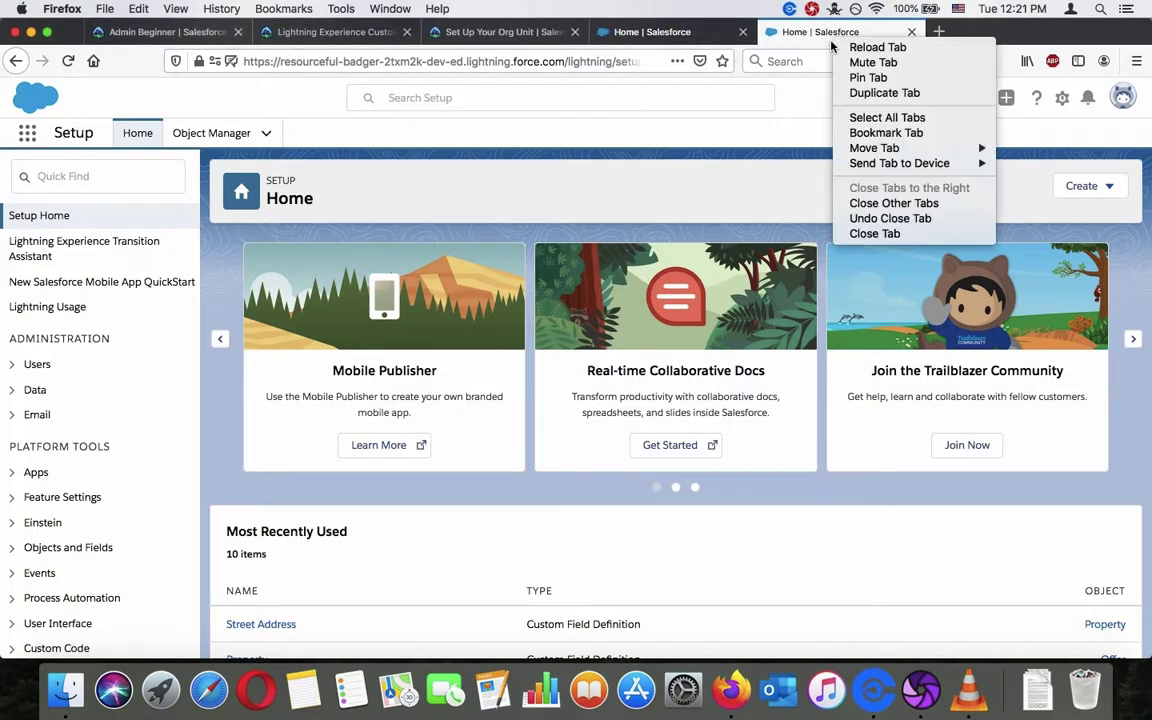
left_click(800, 32)
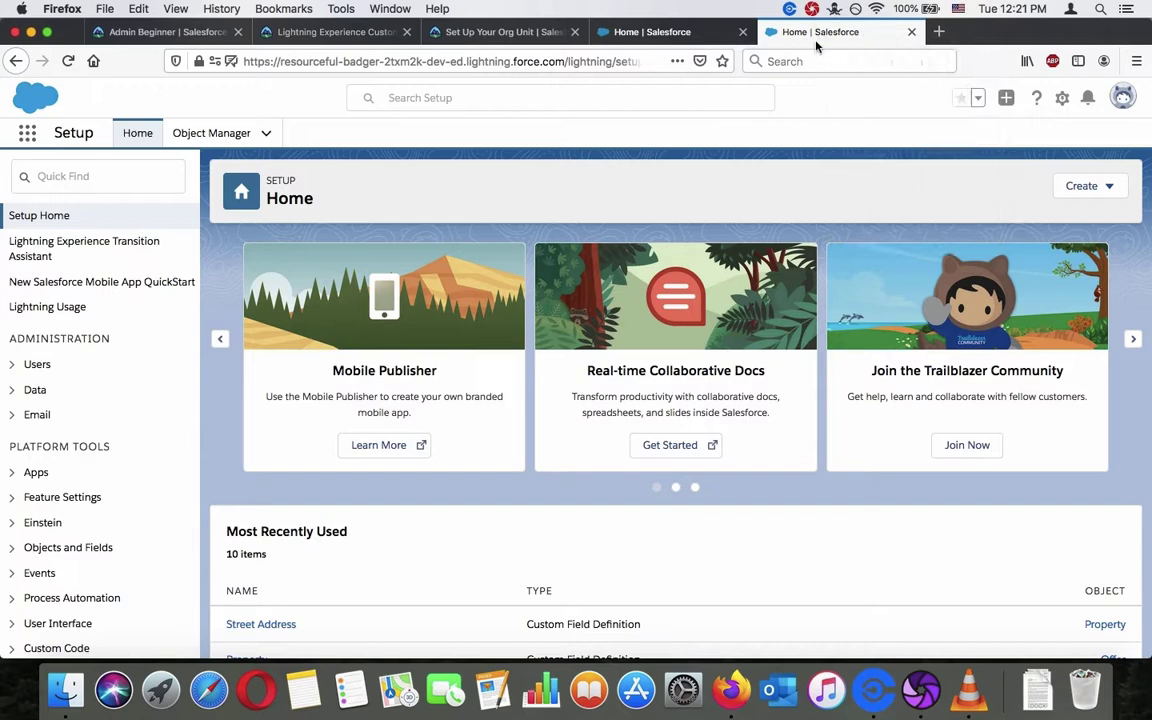
left_click_drag(813, 44, 818, 72)
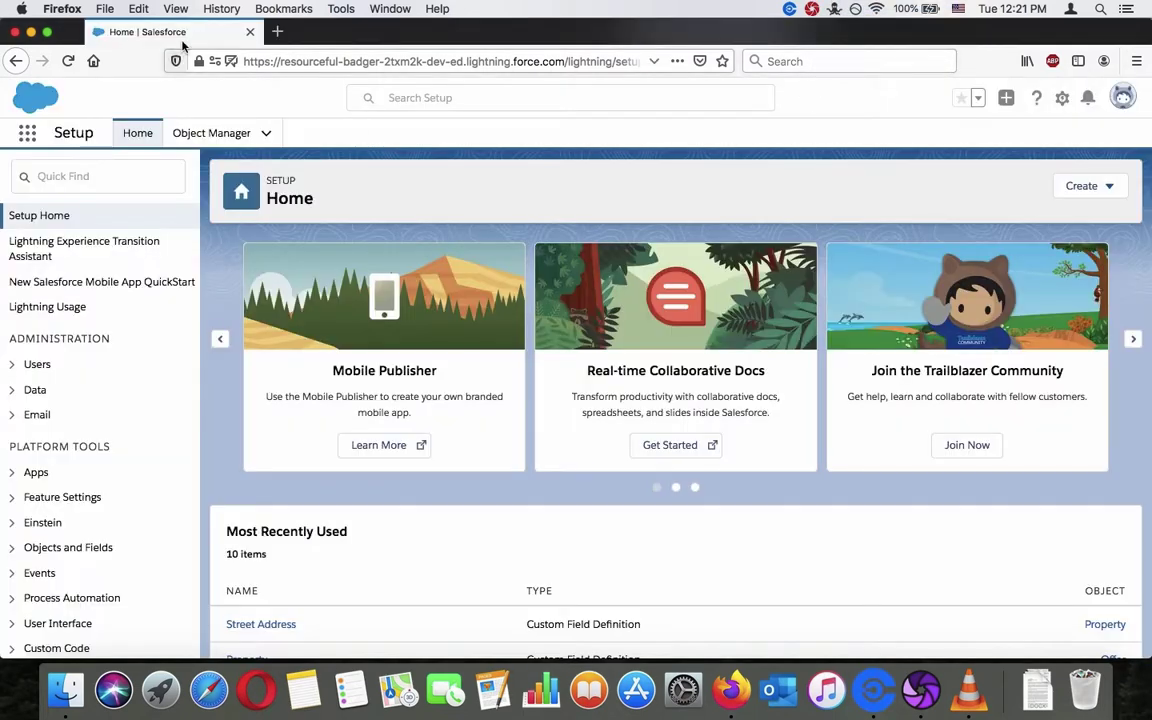
Arrange the two browser windows side by side in split view, showing the Set Up Your Org unit beside Setup.
left_click(48, 33)
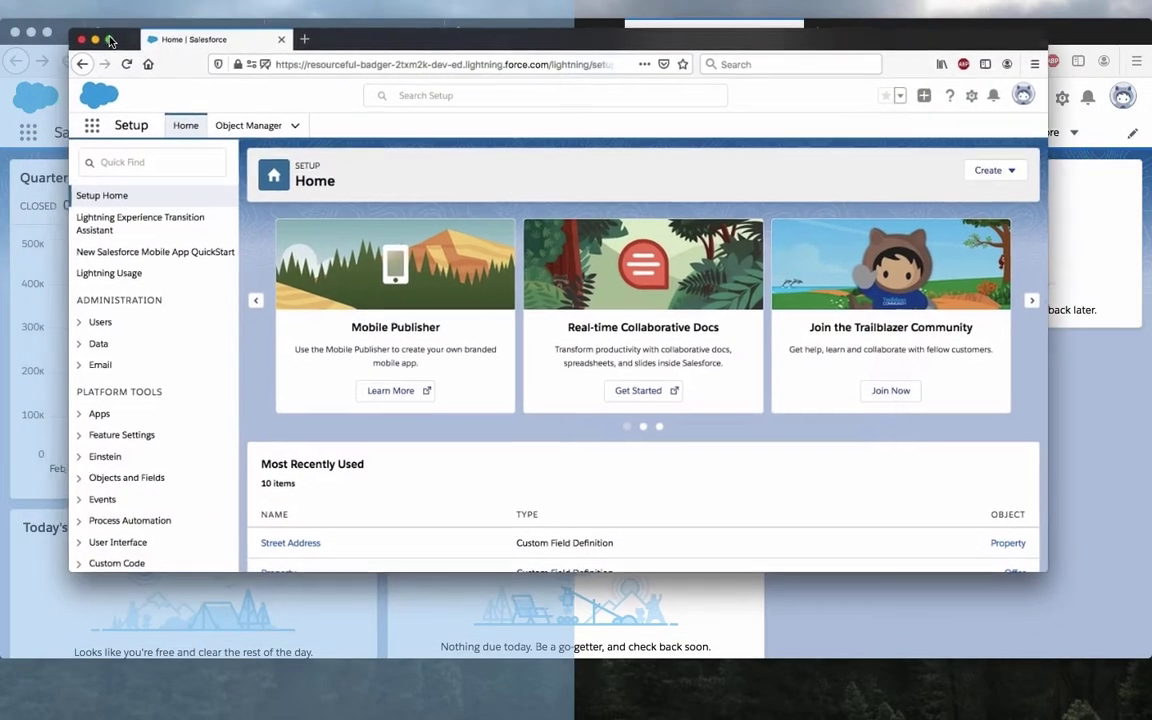
left_click_drag(110, 40, 627, 37)
left_click(167, 391)
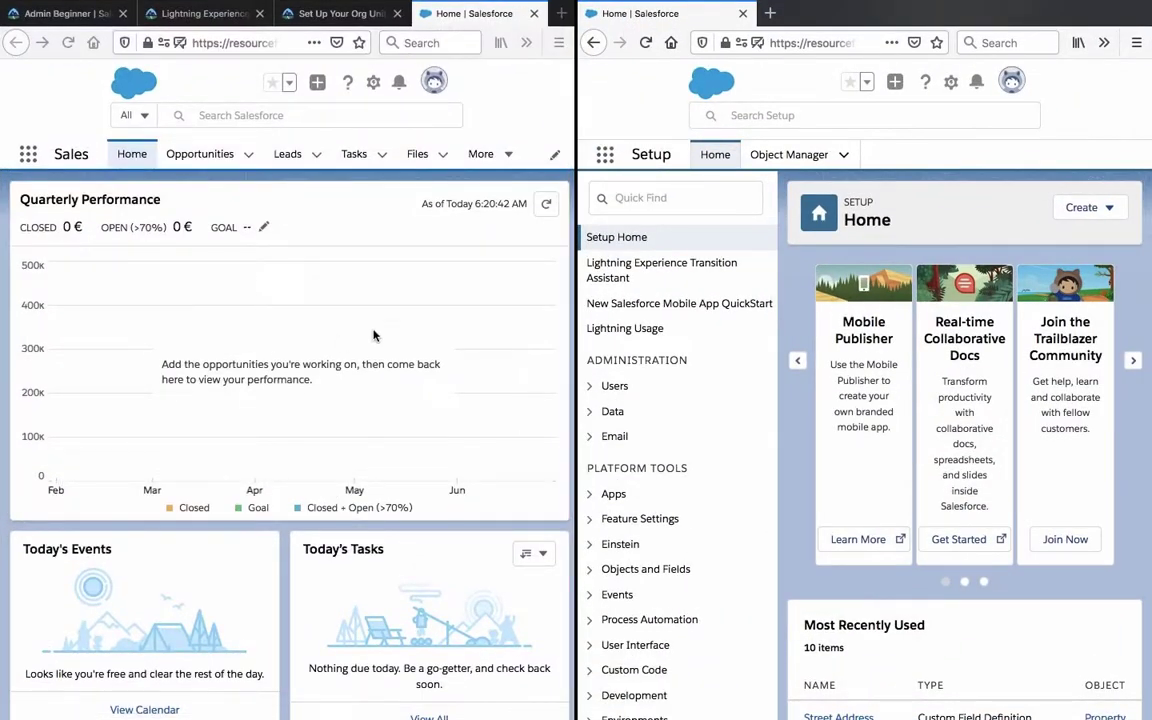
left_click(335, 13)
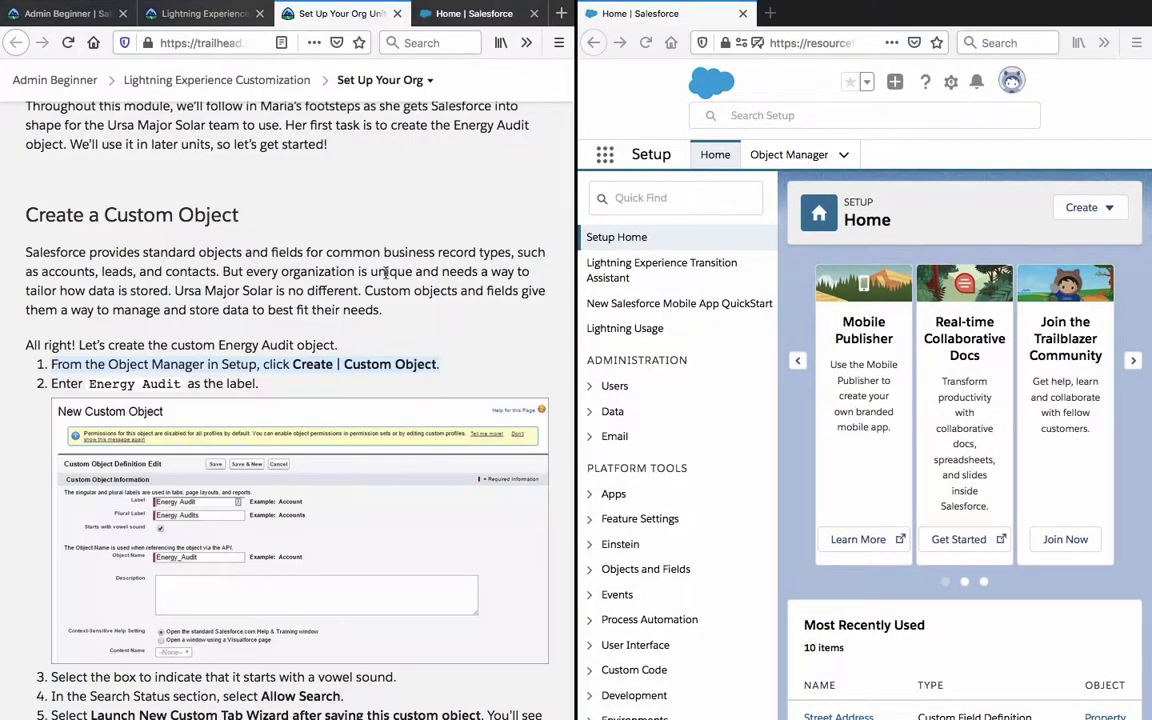
left_click(800, 323)
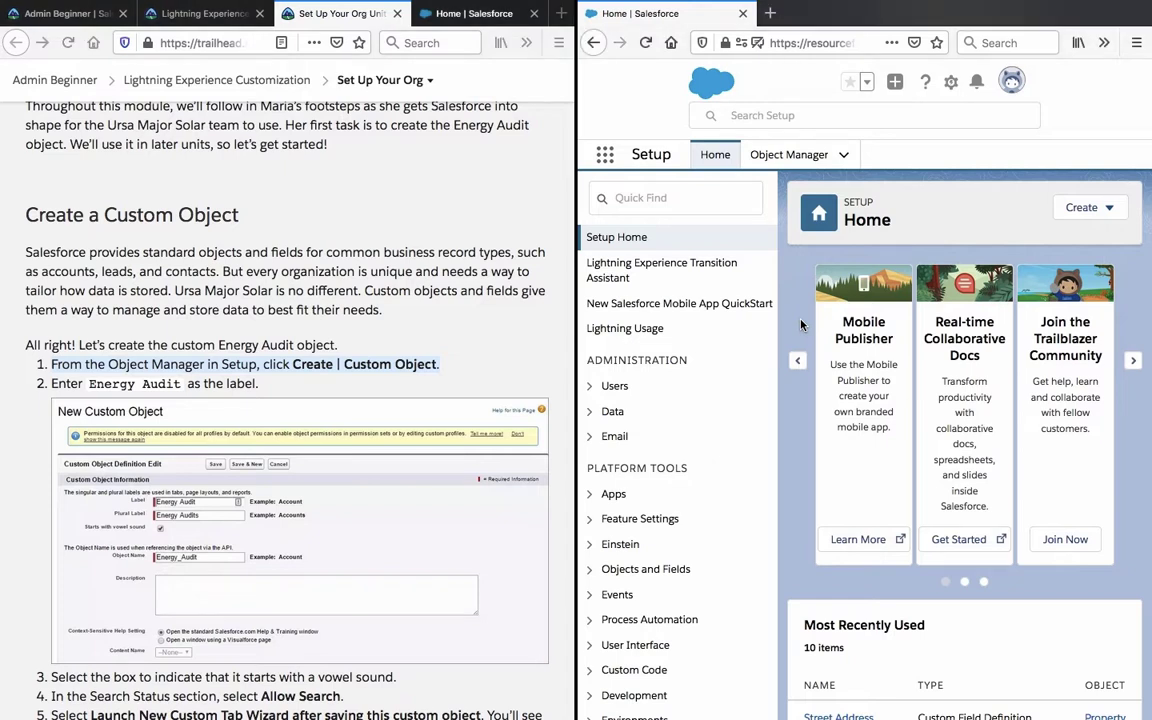
left_click(415, 350)
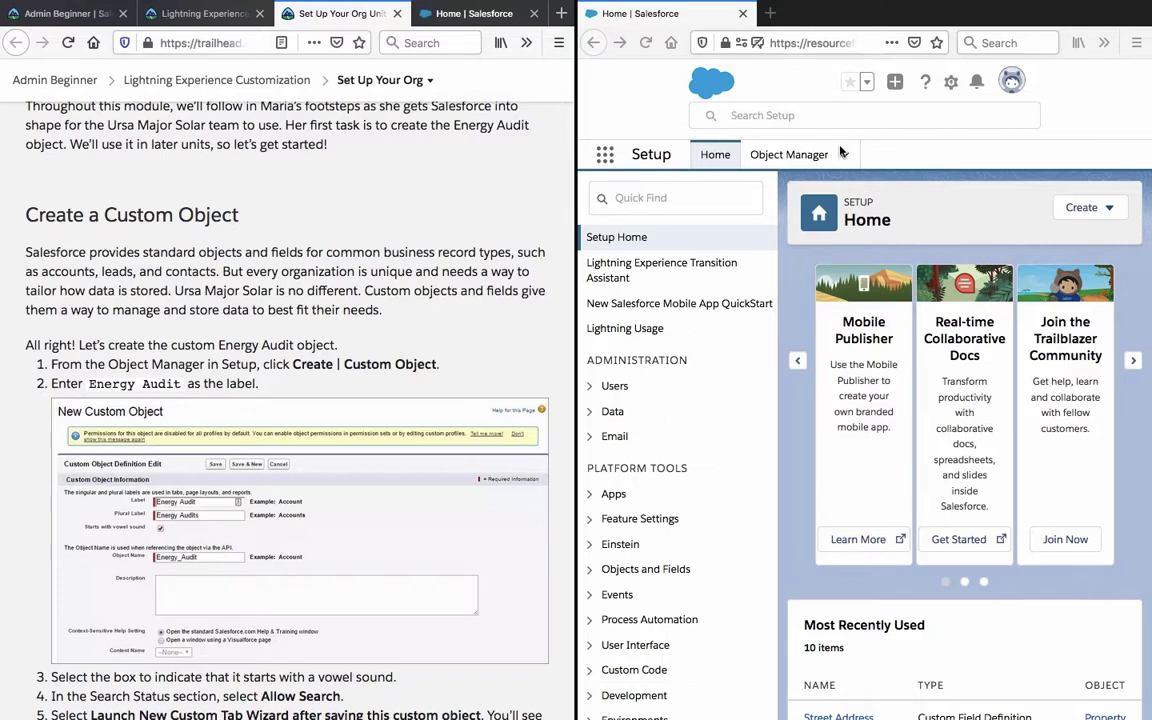
Open the Object Manager in Setup and start creating a new custom object.
left_click(720, 149)
left_click(790, 156)
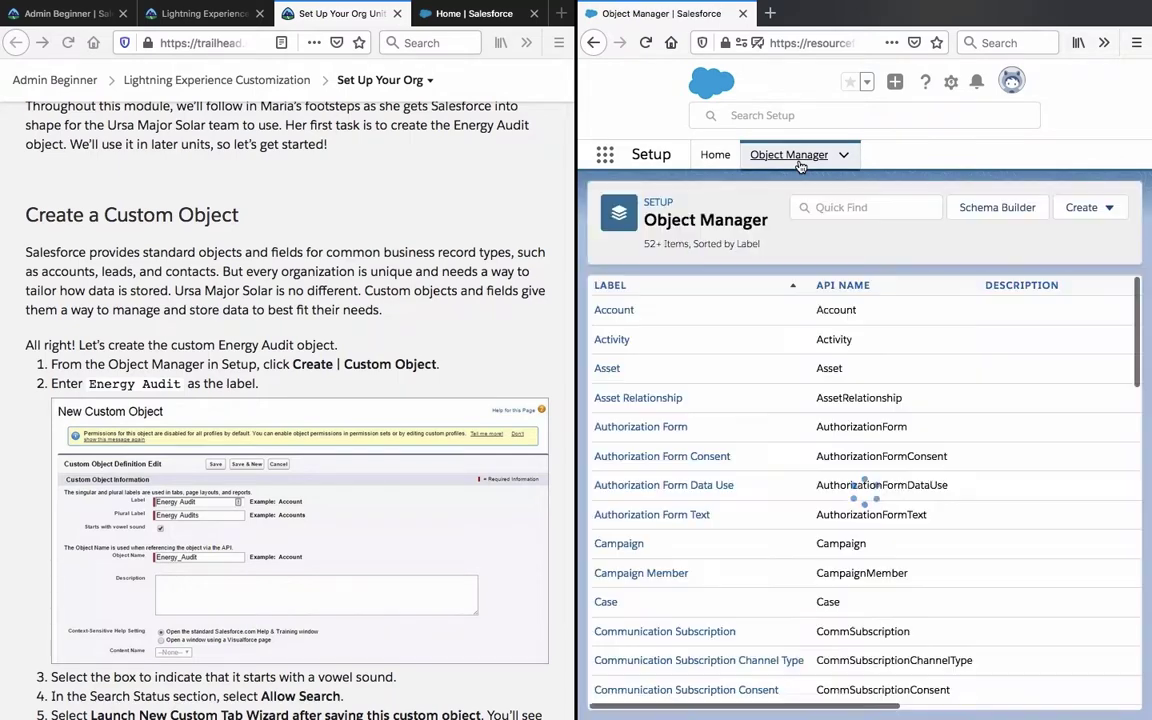
scroll(766, 350, "down", 5)
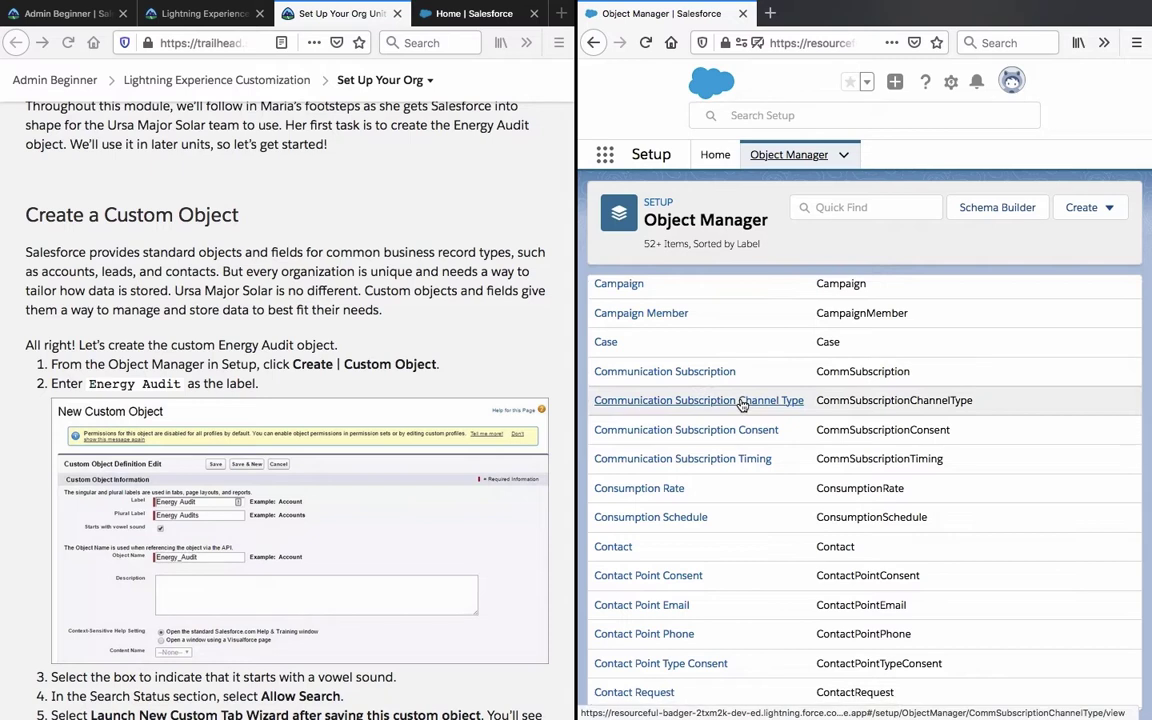
left_click(1083, 208)
left_click(1053, 255)
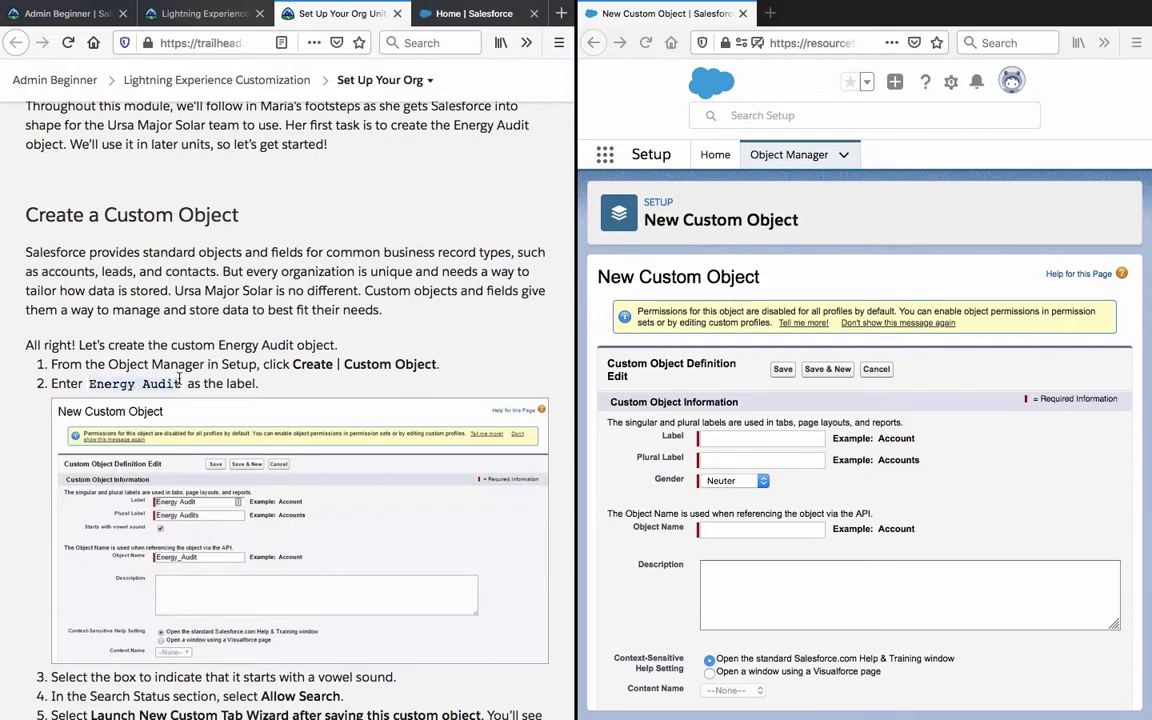
Set the custom object's label to Energy Audit and its plural label to Energy Audits.
left_click(781, 446)
left_click(743, 437)
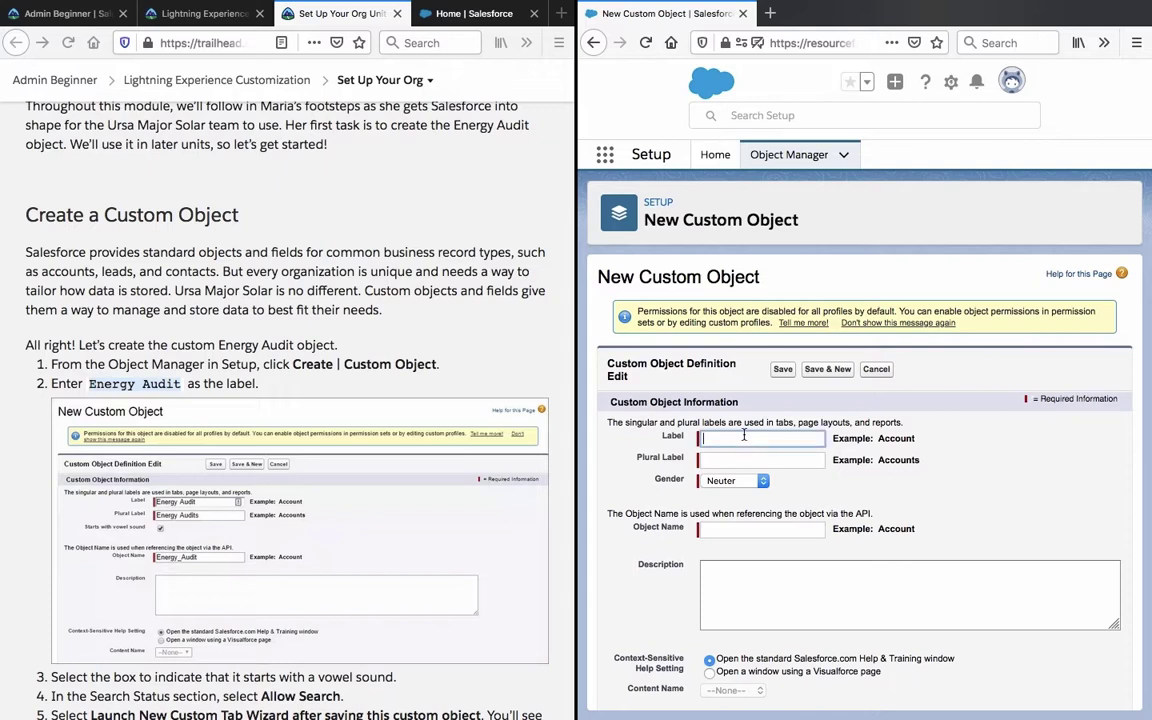
type("Energy Audit")
left_click(740, 460)
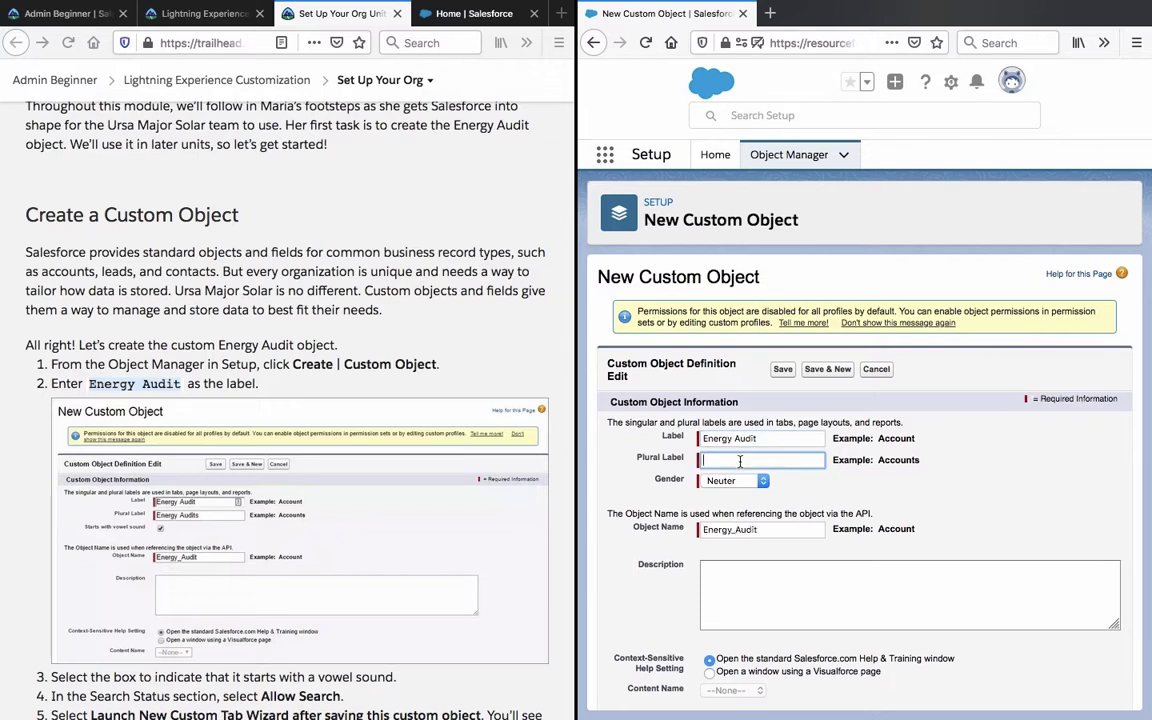
type("Energy Audit")
left_click(812, 463)
Look through the New Custom Object form for the vowel sound option named in the unit's third instruction.
scroll(671, 491, "down", 3)
scroll(671, 491, "down", 3)
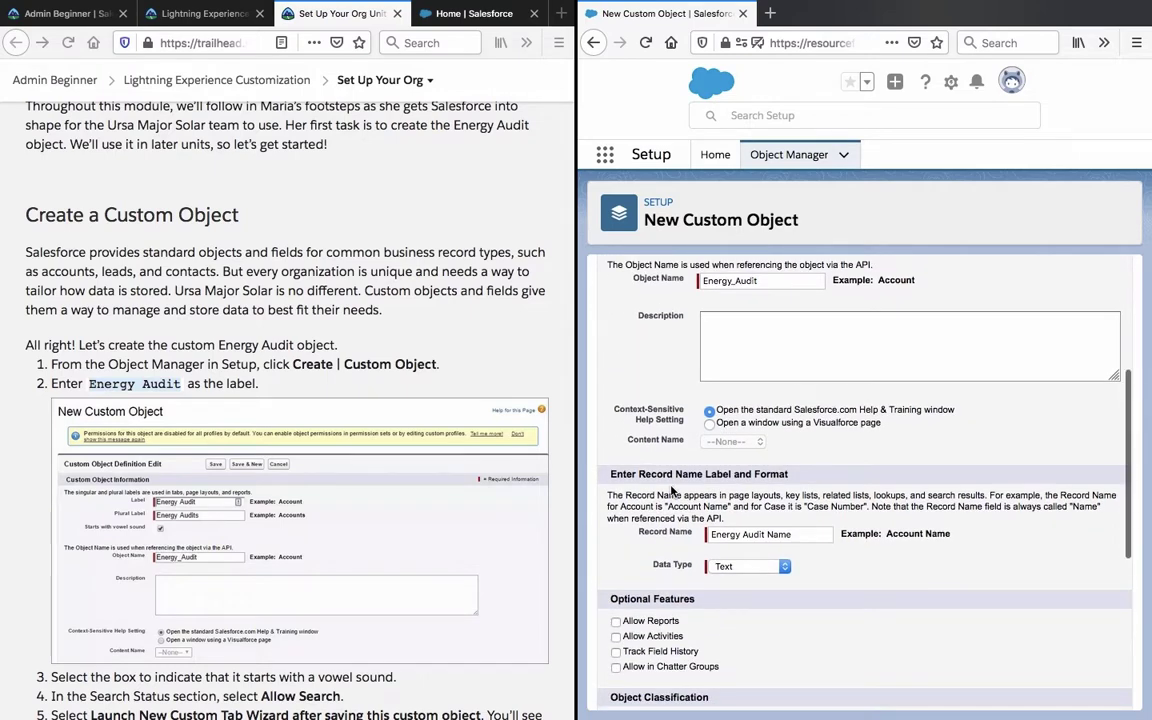
scroll(671, 492, "down", 9)
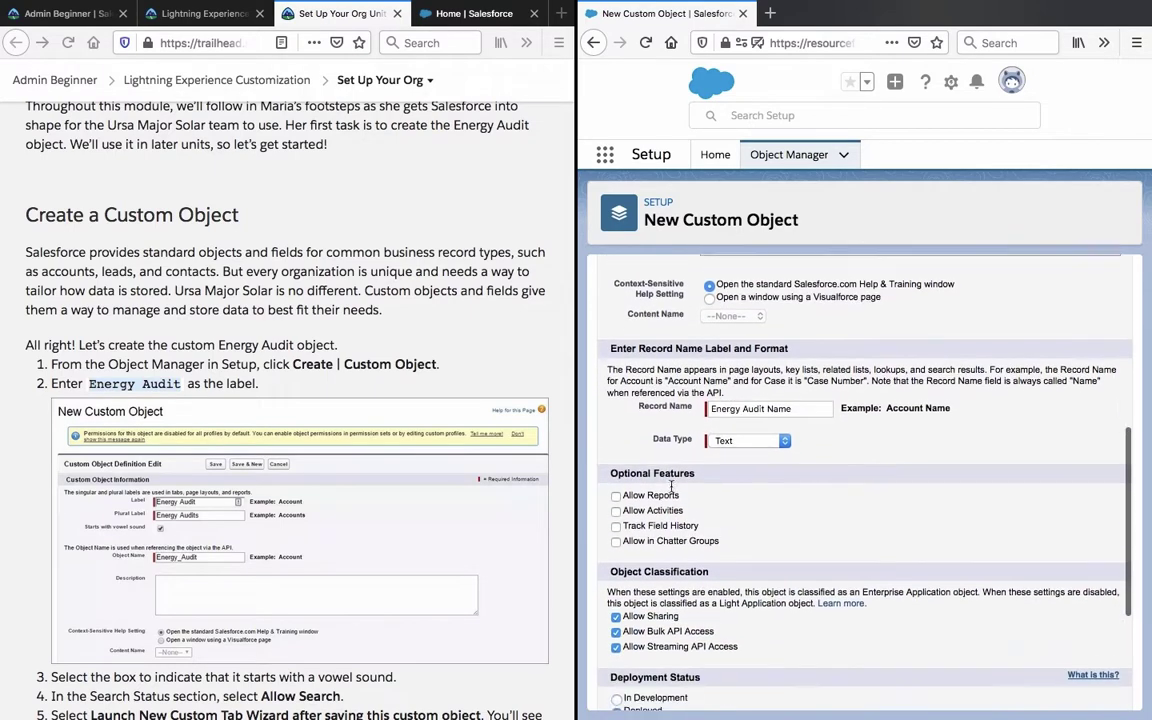
scroll(440, 495, "down", 5)
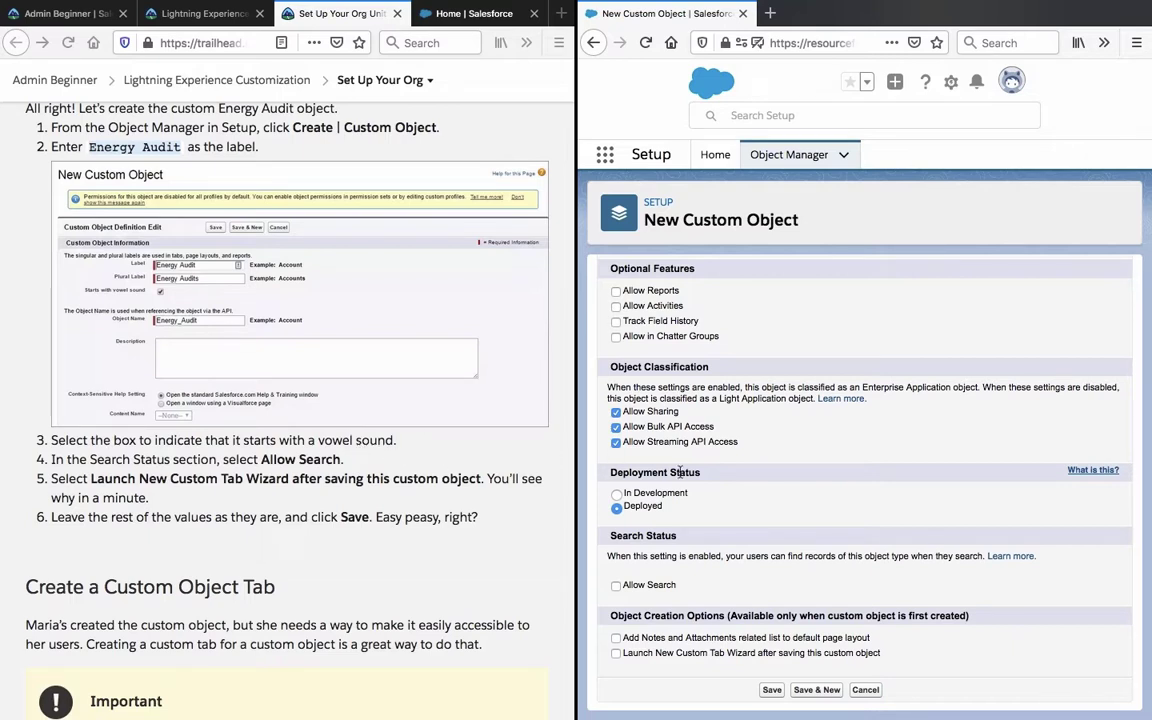
scroll(680, 472, "up", 5)
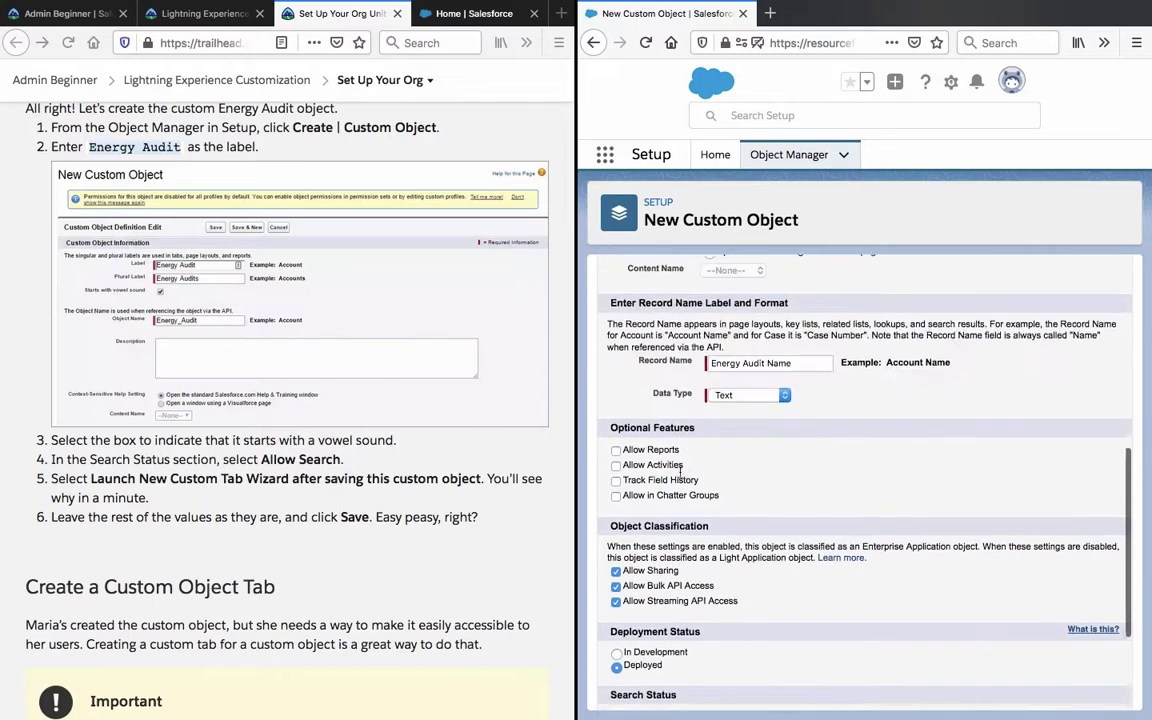
scroll(680, 476, "up", 5)
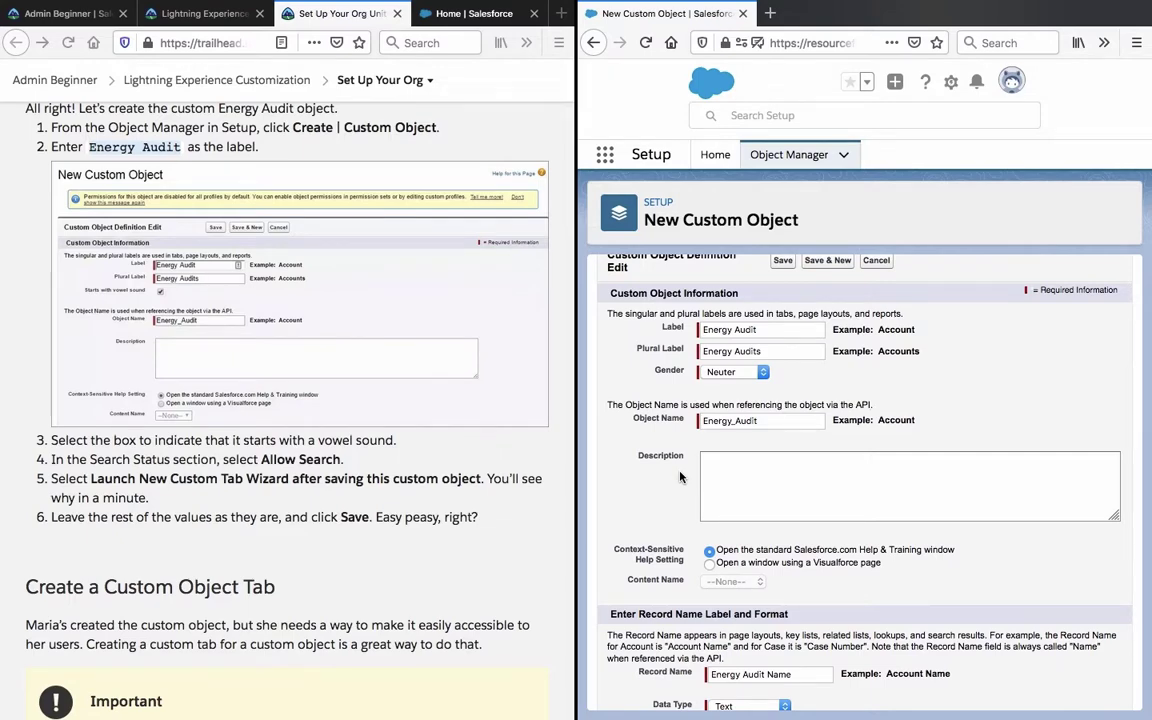
scroll(680, 477, "down", 5)
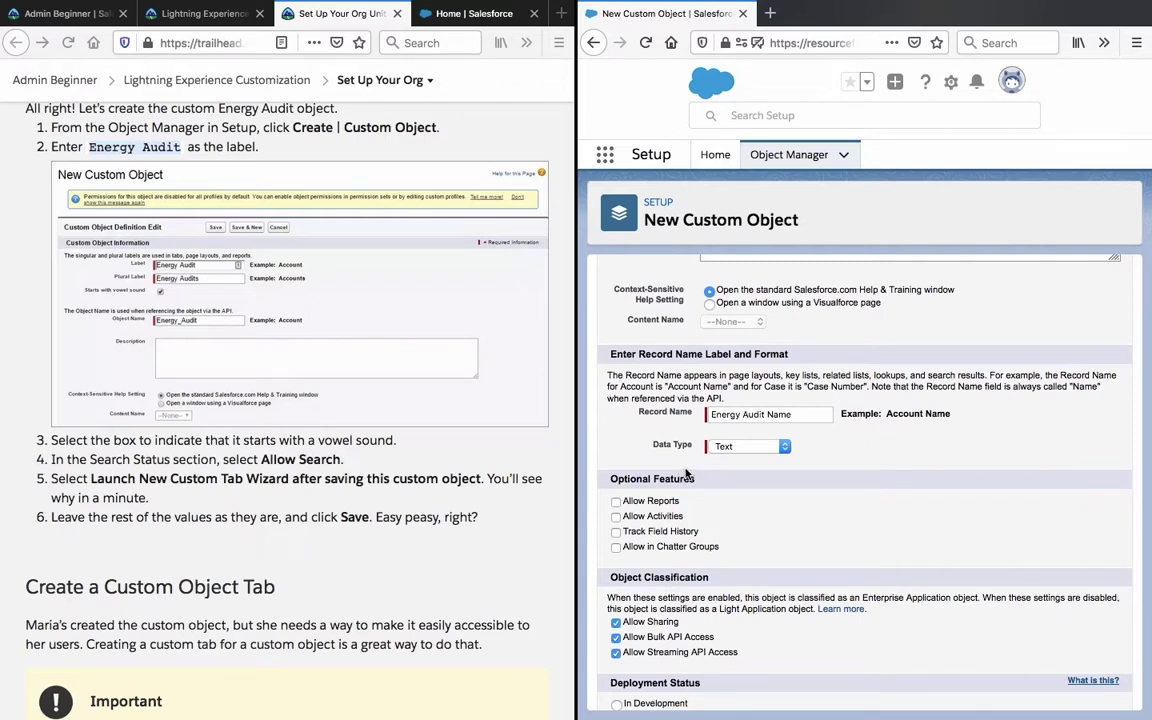
Search the New Custom Object page for the text "vowe" and close the search.
key("ctrl+f")
type("vowe")
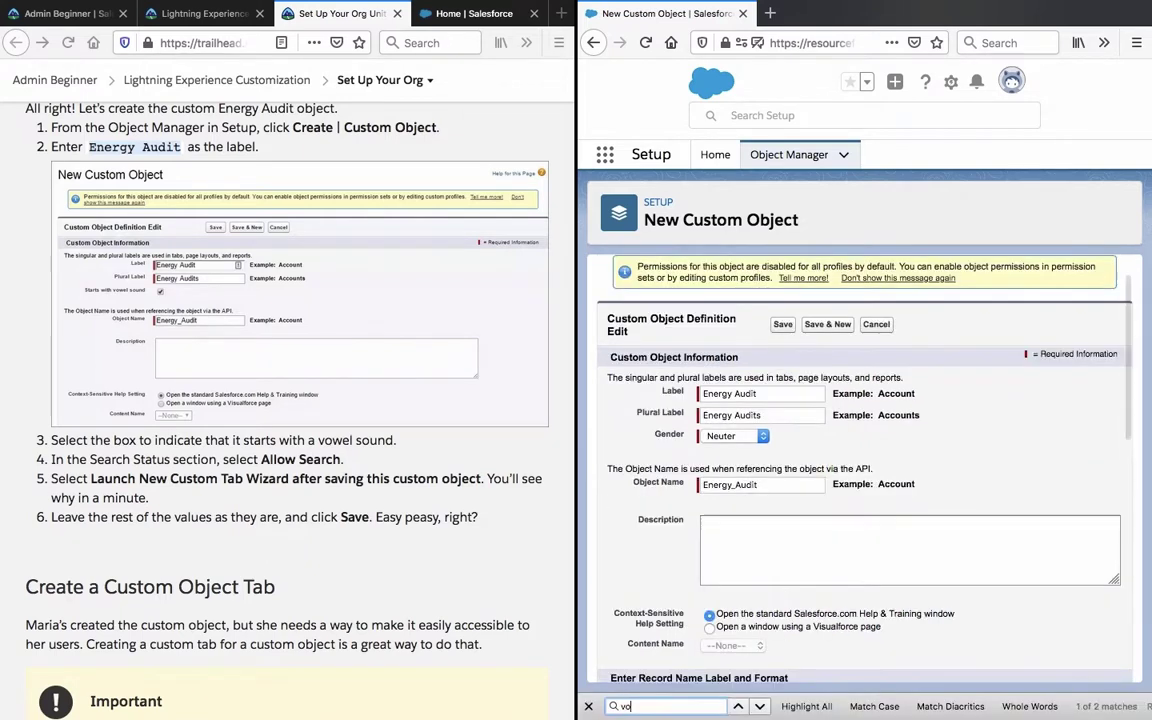
key("BackSpace")
key("BackSpace")
key("BackSpace")
key("BackSpace")
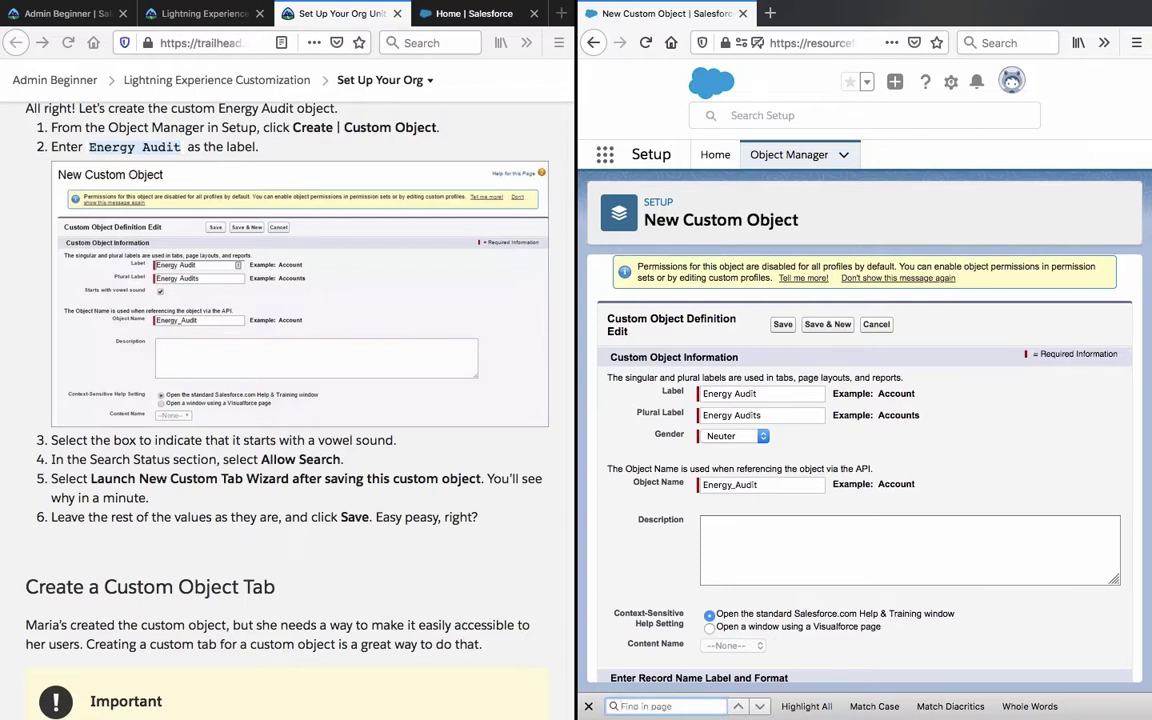
left_click(588, 706)
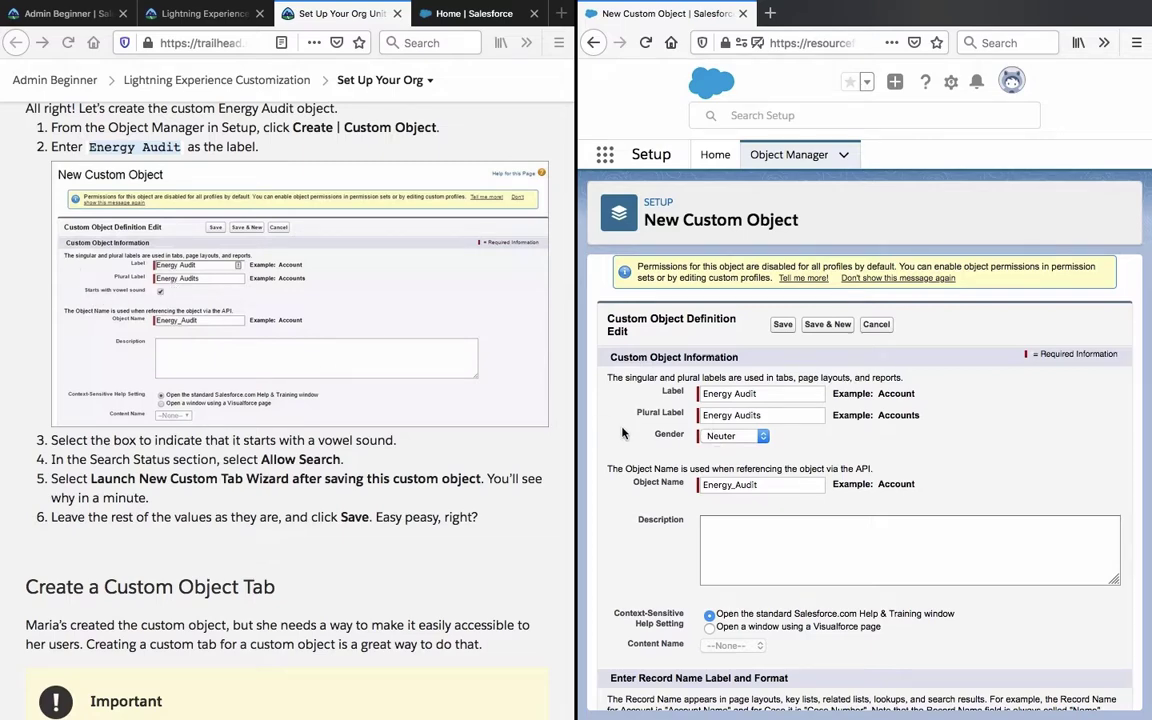
Check the choices offered for the custom object's Gender without changing the selection.
scroll(622, 432, "down", 1)
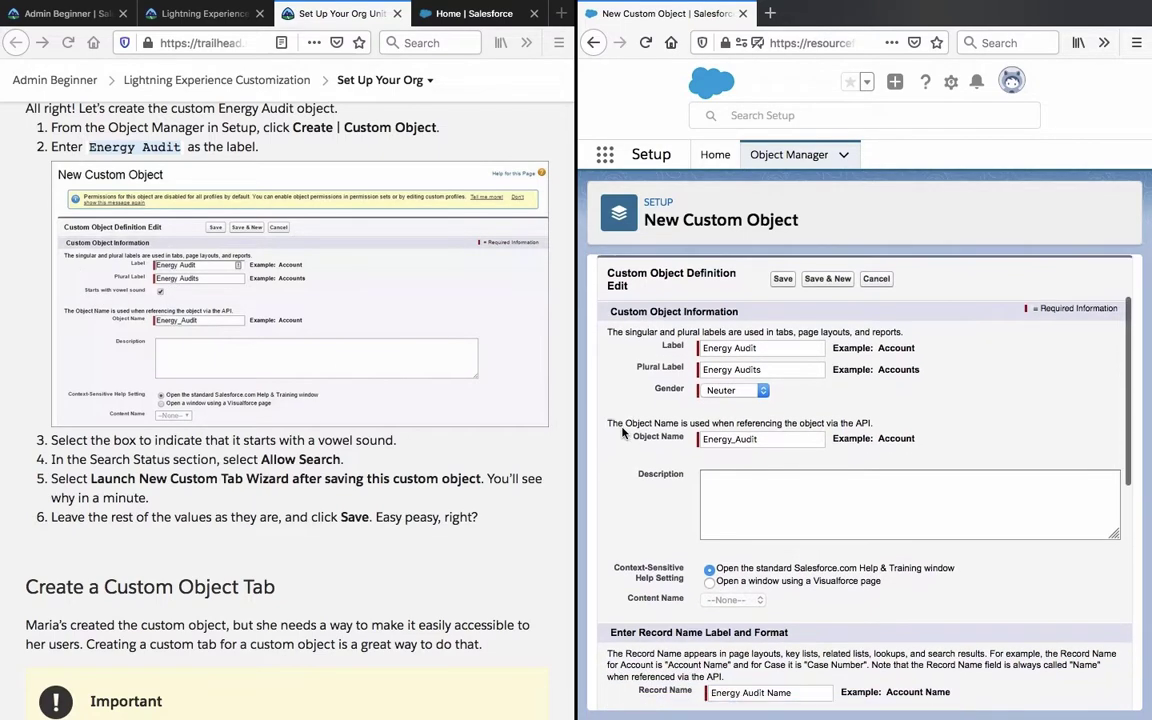
left_click(738, 391)
left_click(795, 347)
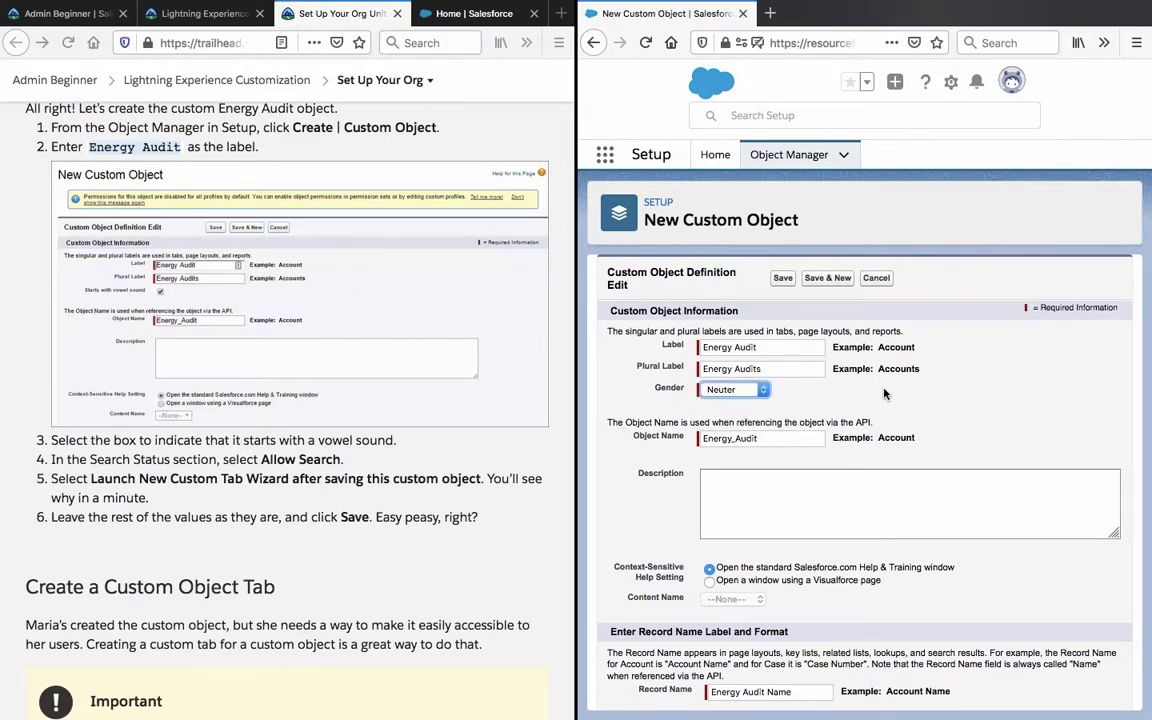
Enable Allow Search and Launch New Custom Tab Wizard after saving for the Energy Audit custom object, and save it.
scroll(884, 393, "down", 2)
scroll(884, 393, "down", 1)
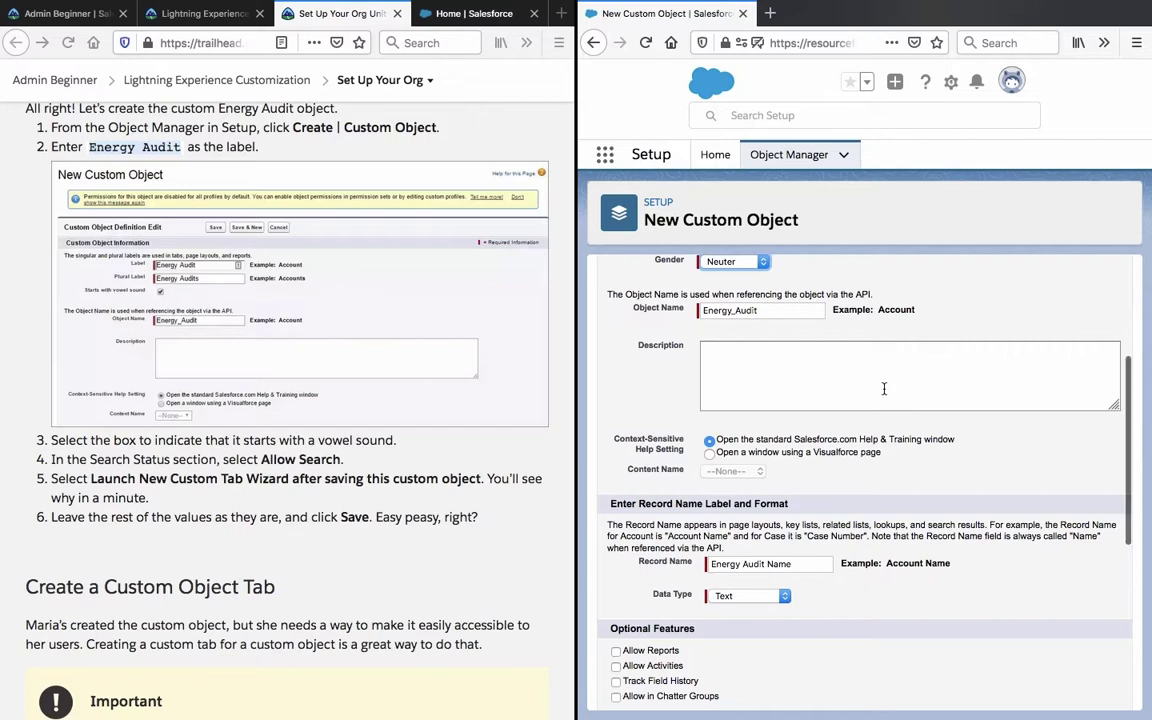
scroll(884, 389, "down", 1)
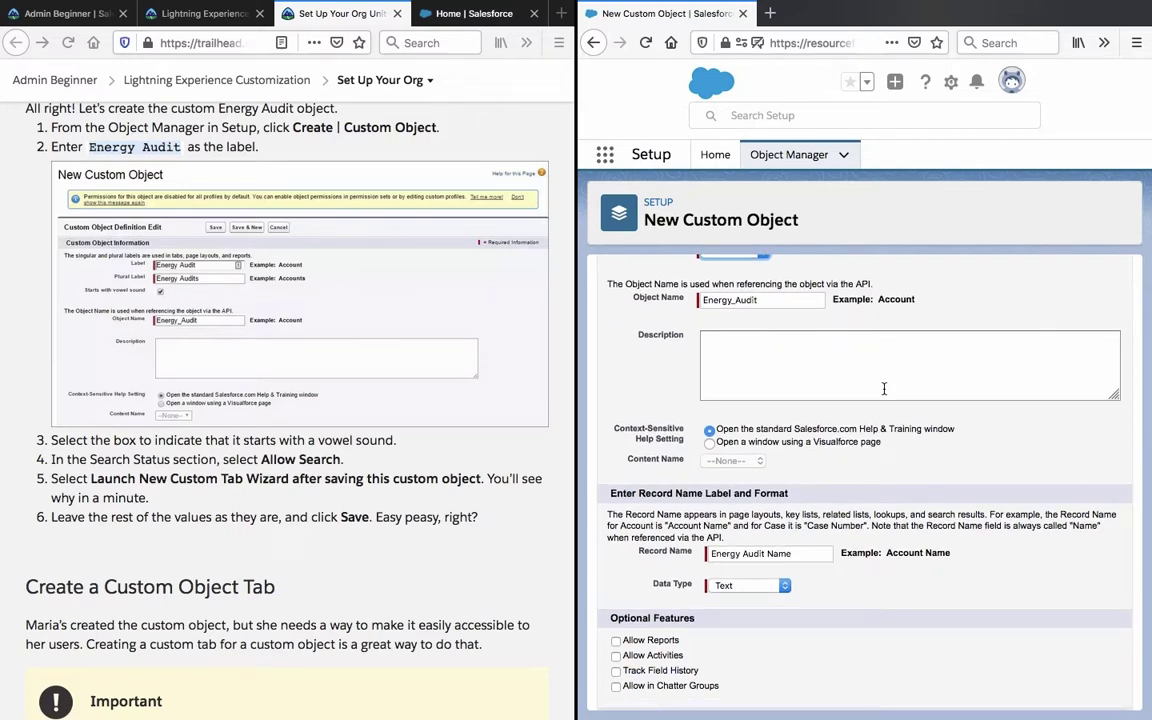
scroll(884, 389, "down", 1)
triple_click(290, 452)
left_click(718, 519)
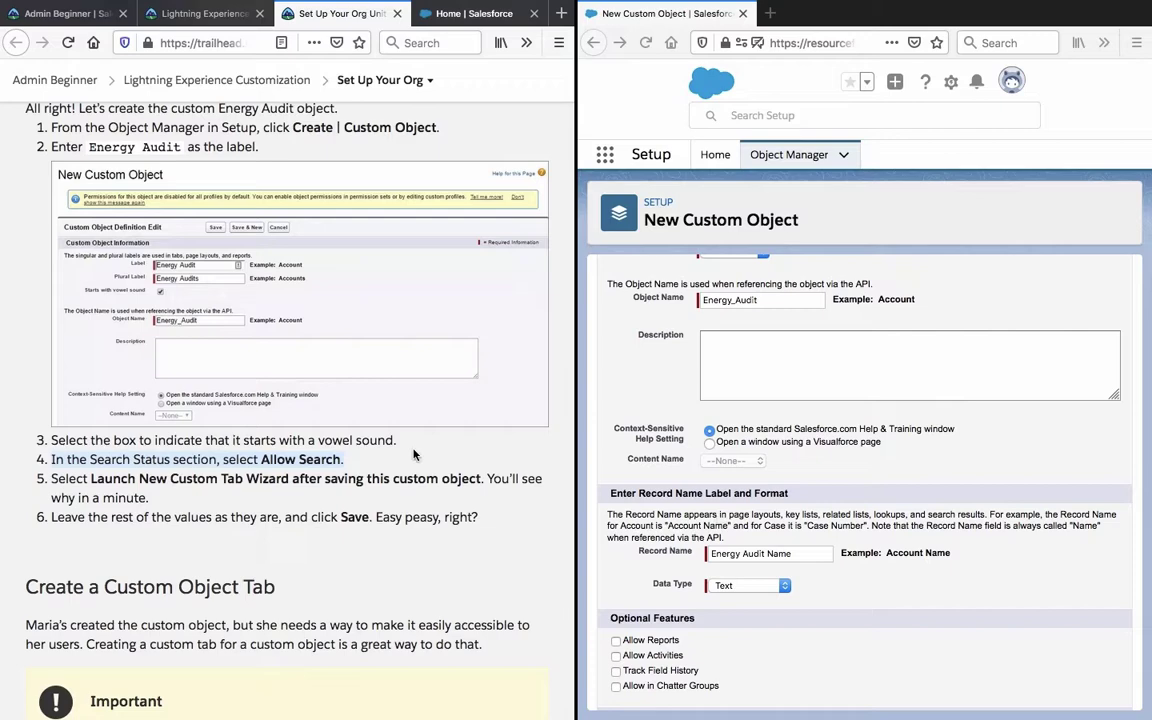
scroll(638, 437, "down", 3)
scroll(638, 437, "down", 1)
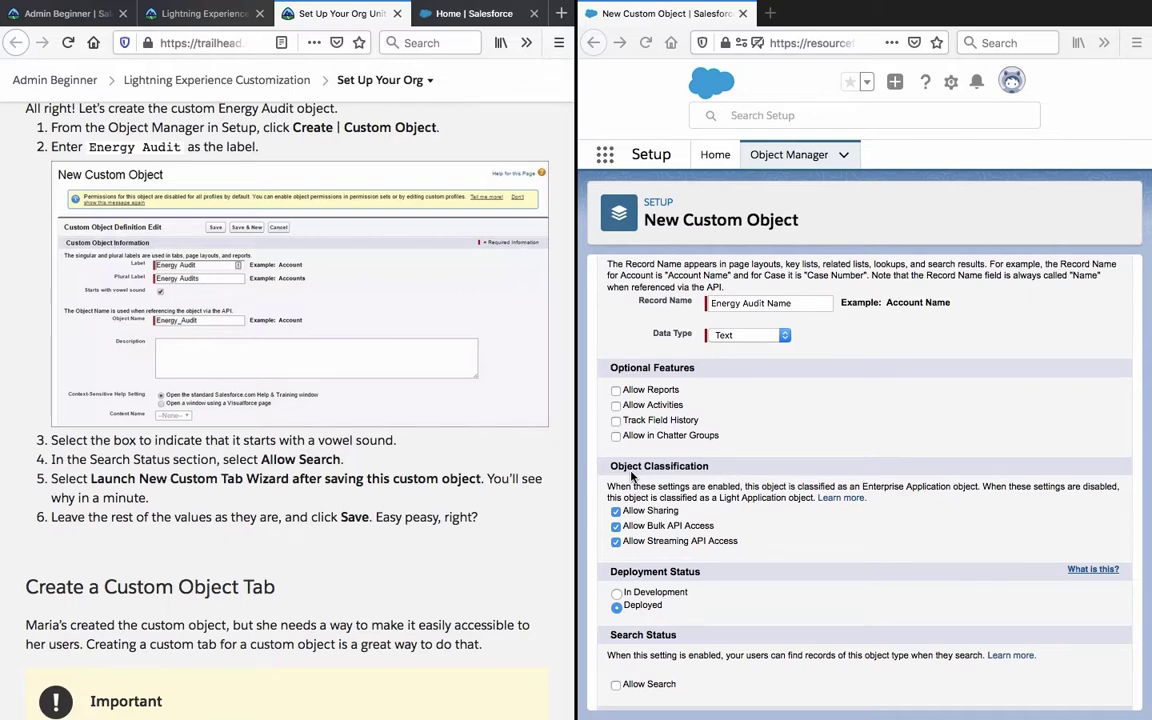
scroll(632, 477, "down", 2)
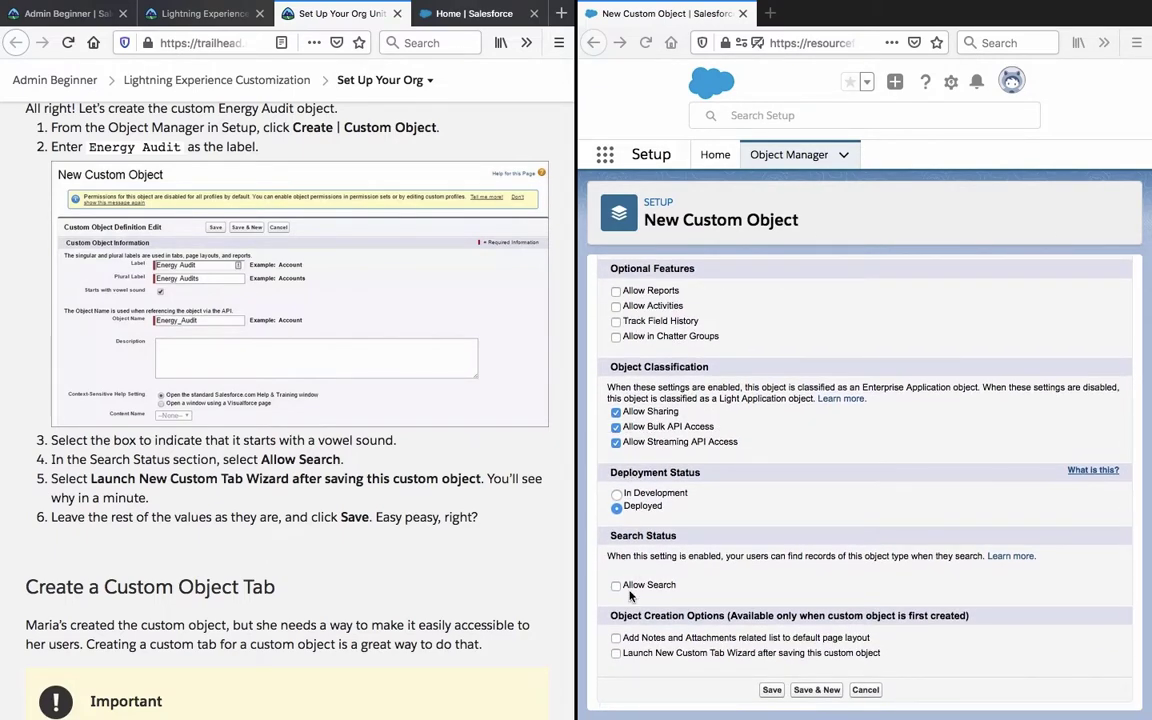
left_click(617, 586)
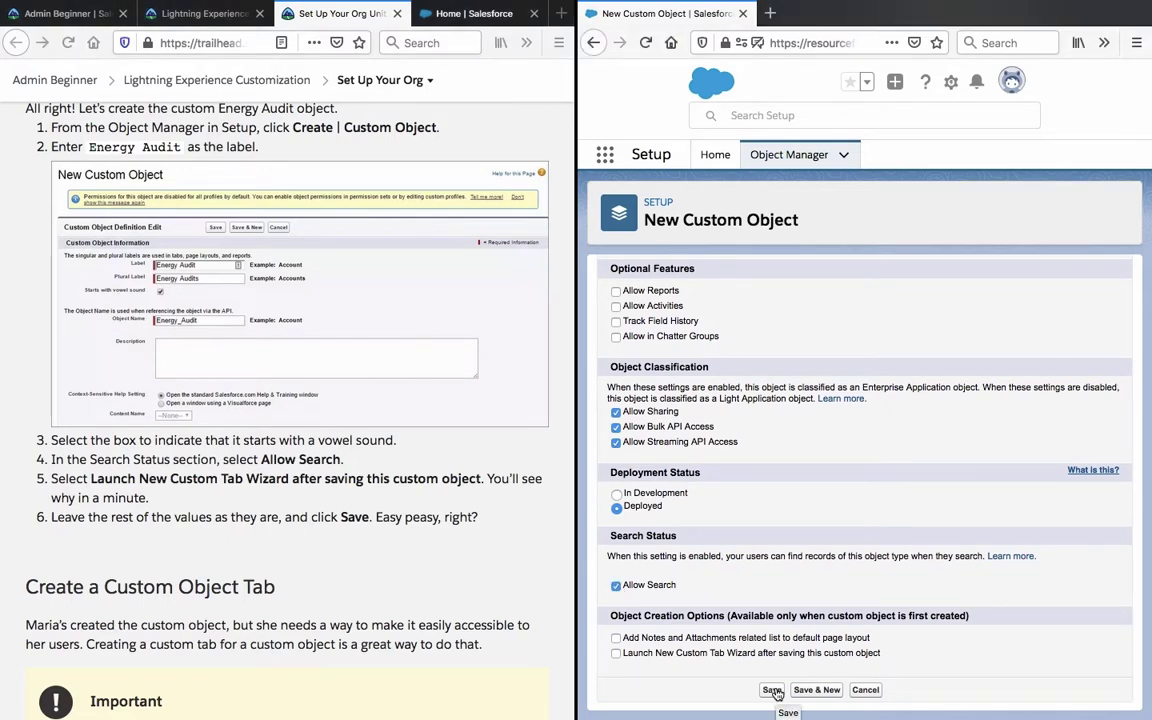
left_click(715, 656)
left_click(771, 690)
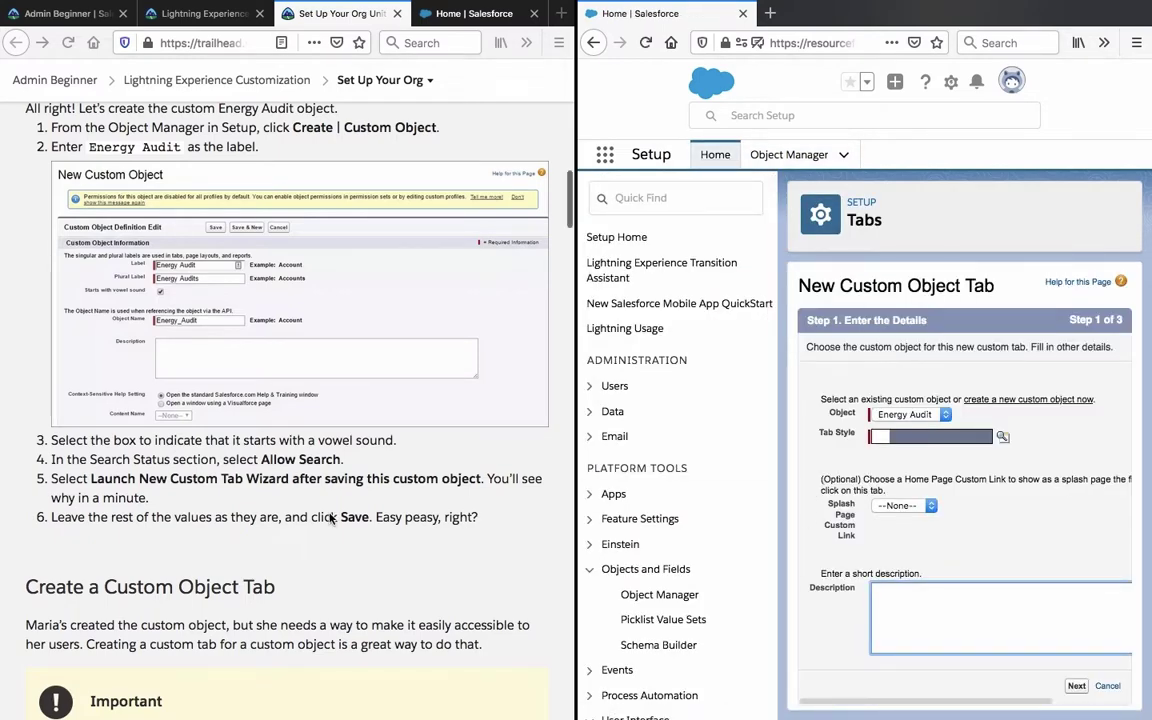
Read the unit's Create a Custom Object Tab section, including the Important note and the first tab style instruction.
scroll(337, 520, "down", 5)
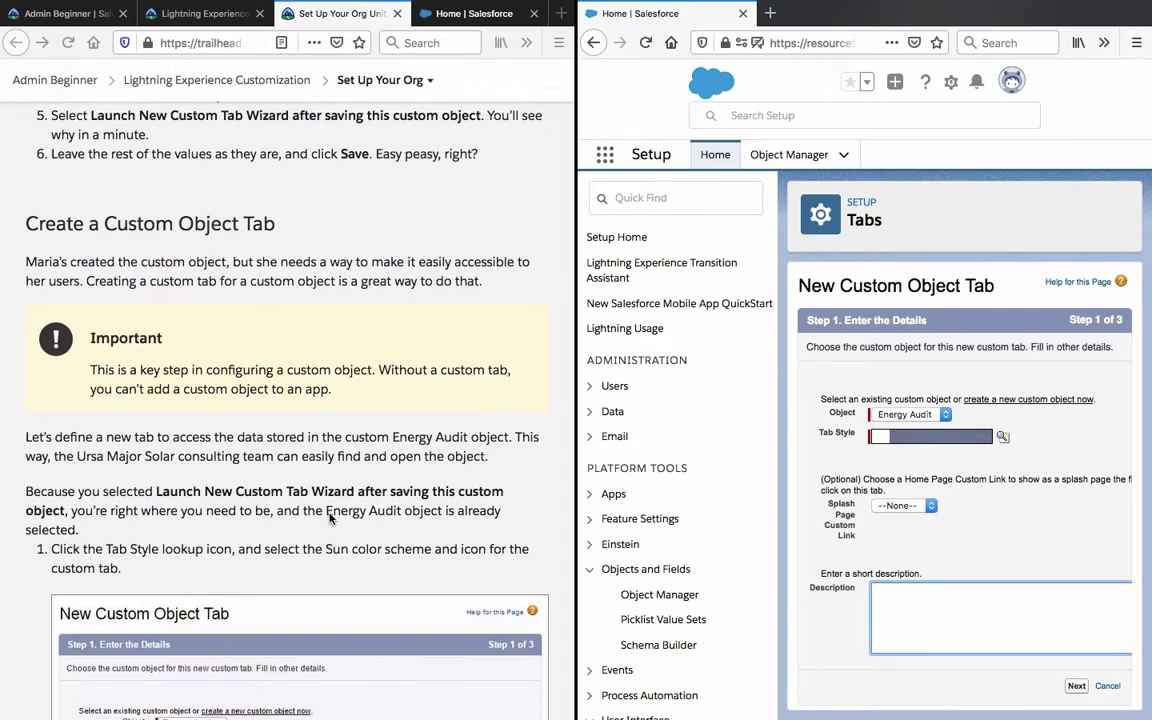
scroll(330, 517, "up", 3)
scroll(330, 517, "down", 4)
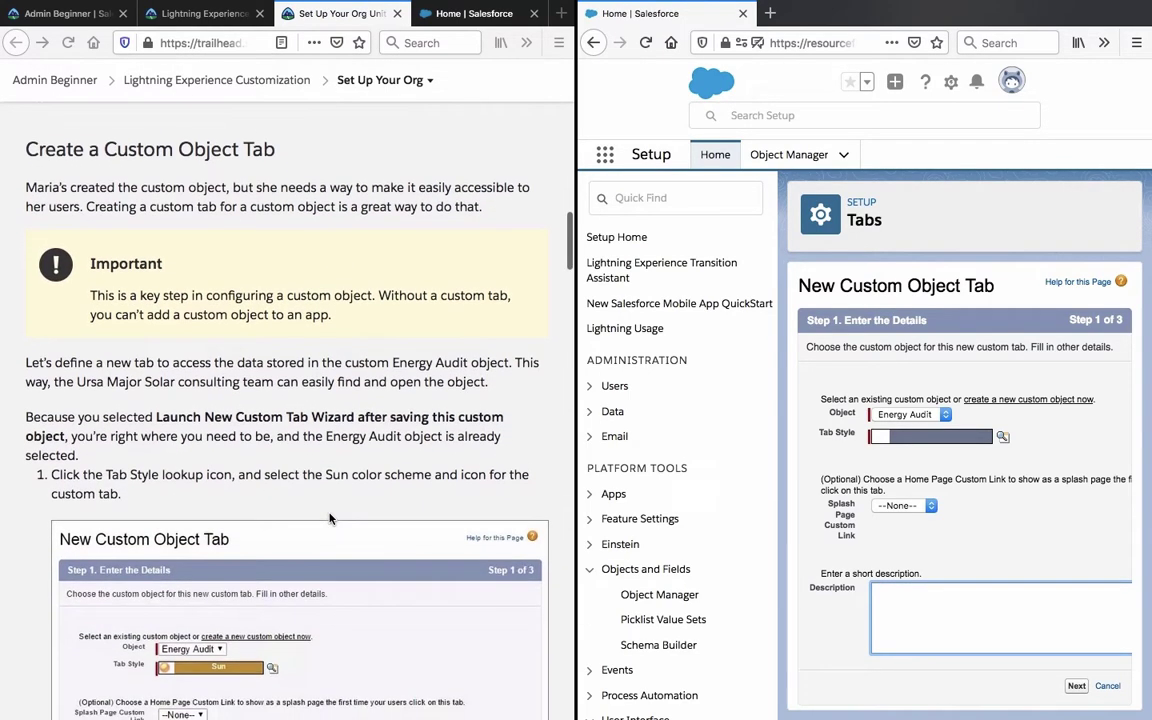
triple_click(132, 150)
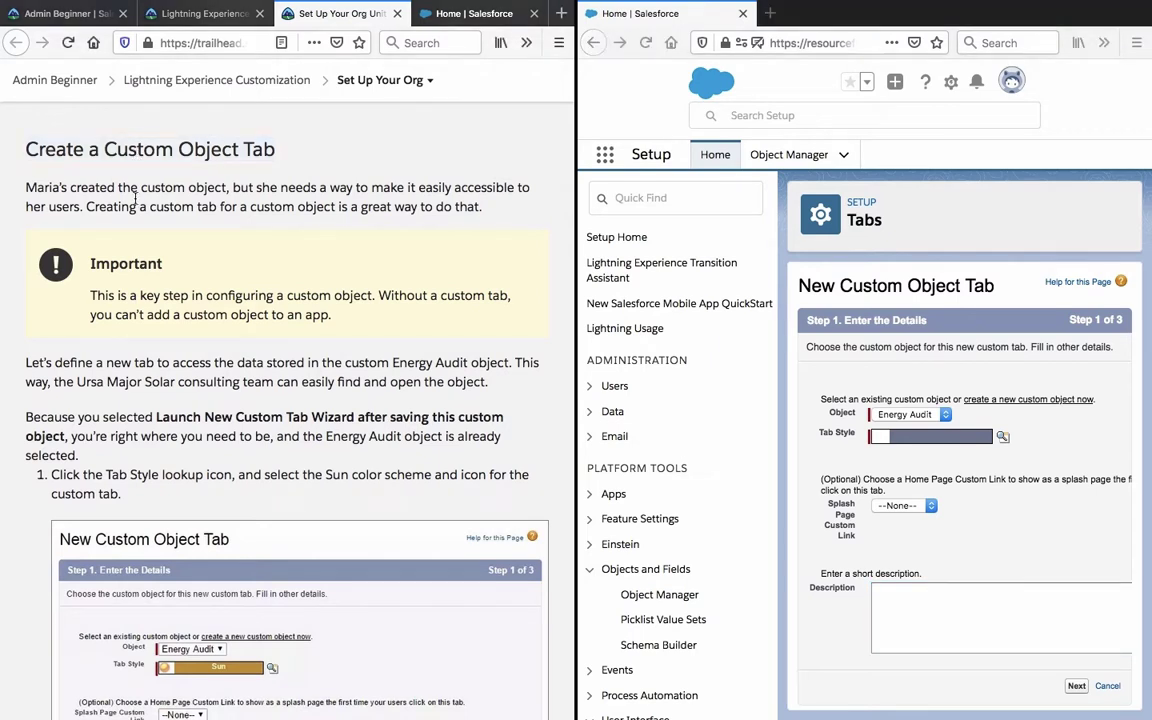
triple_click(135, 196)
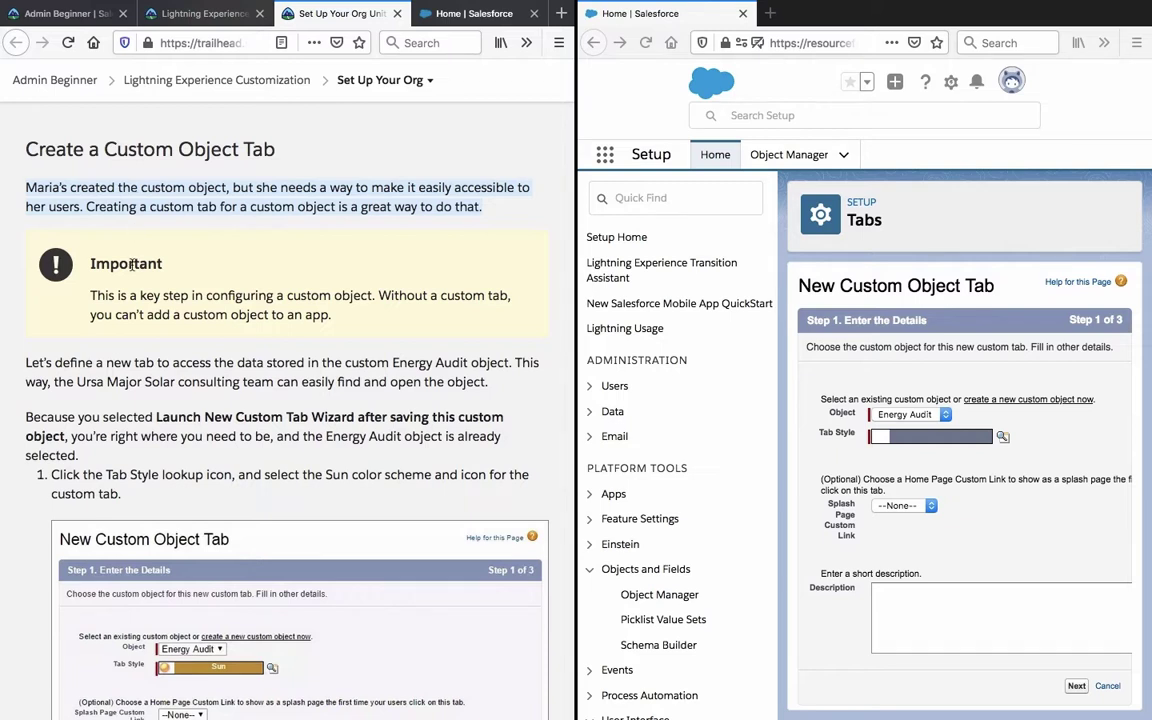
triple_click(139, 308)
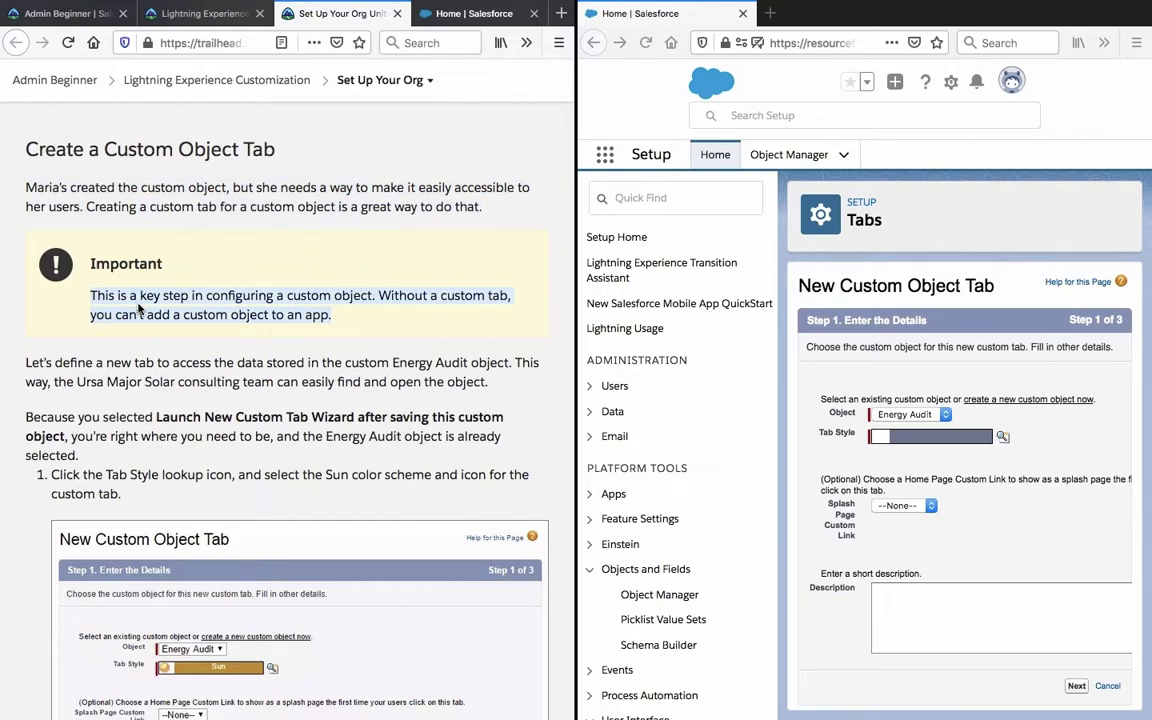
left_click(184, 254)
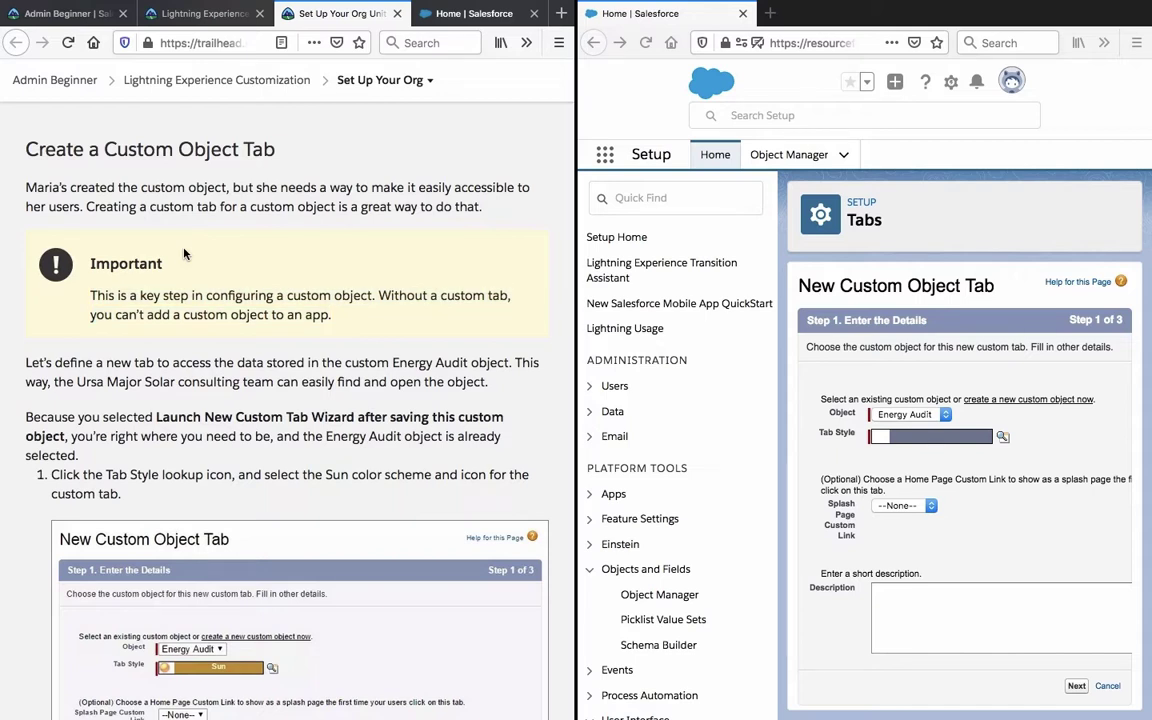
scroll(184, 254, "down", 3)
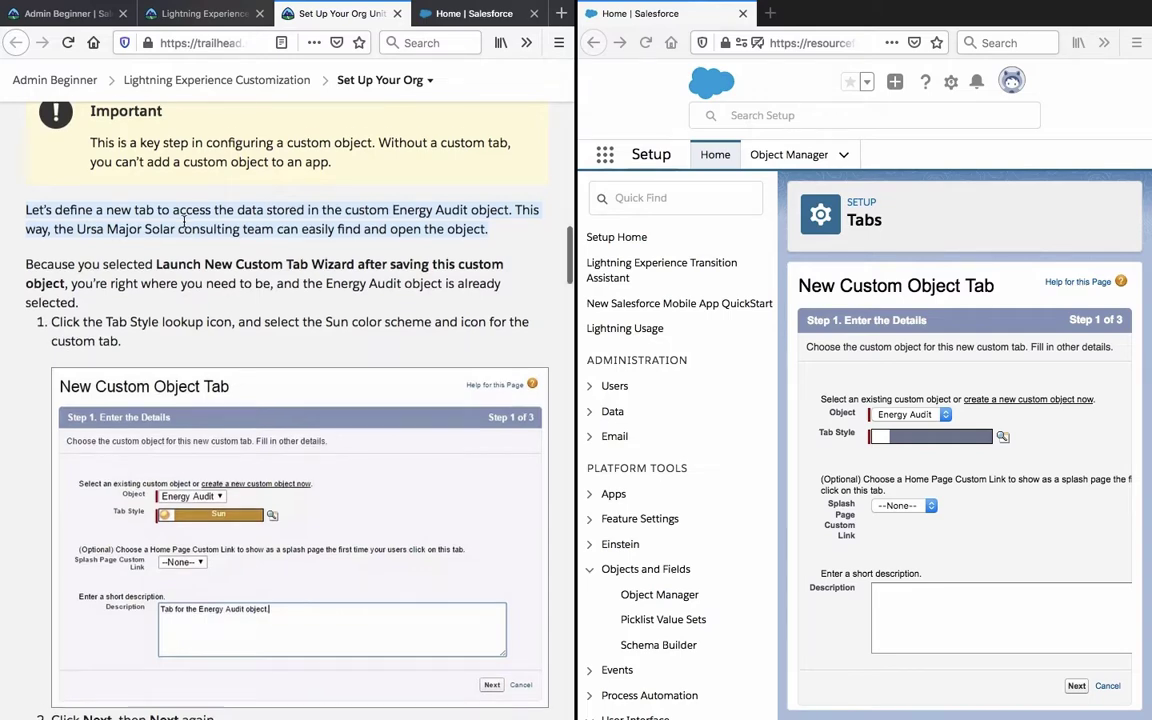
scroll(183, 222, "down", 1)
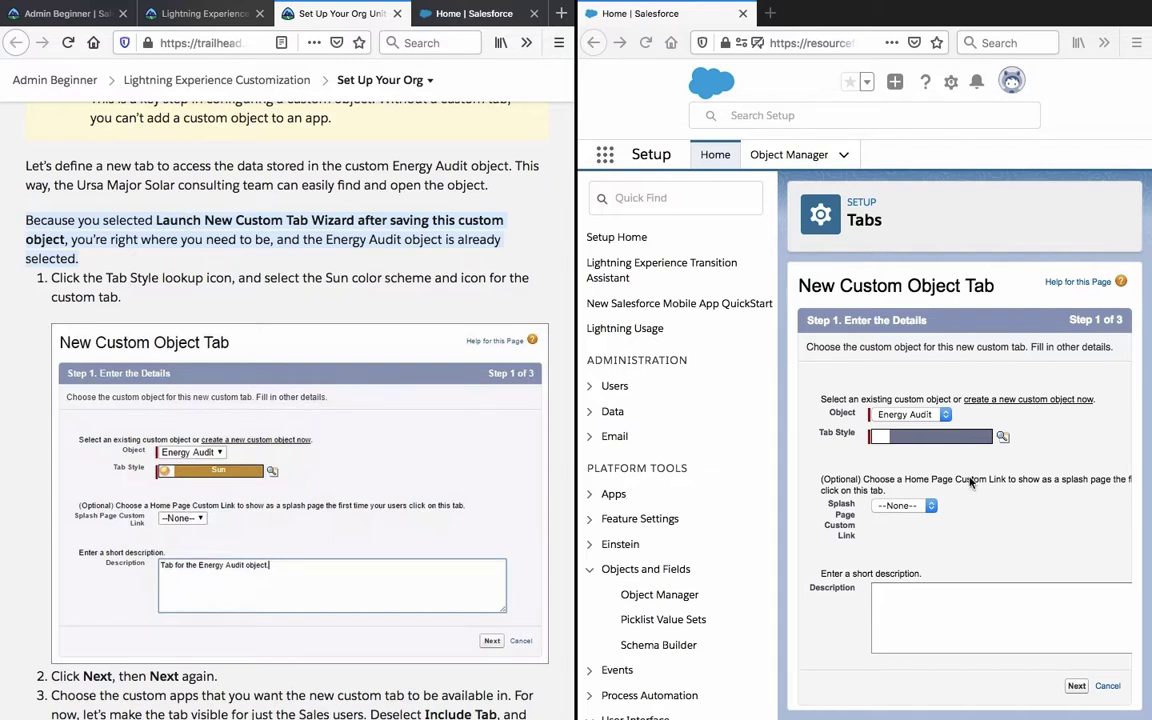
Find the Sun style in the Tab Style Selector and apply it to the new Energy Audit tab.
left_click(909, 437)
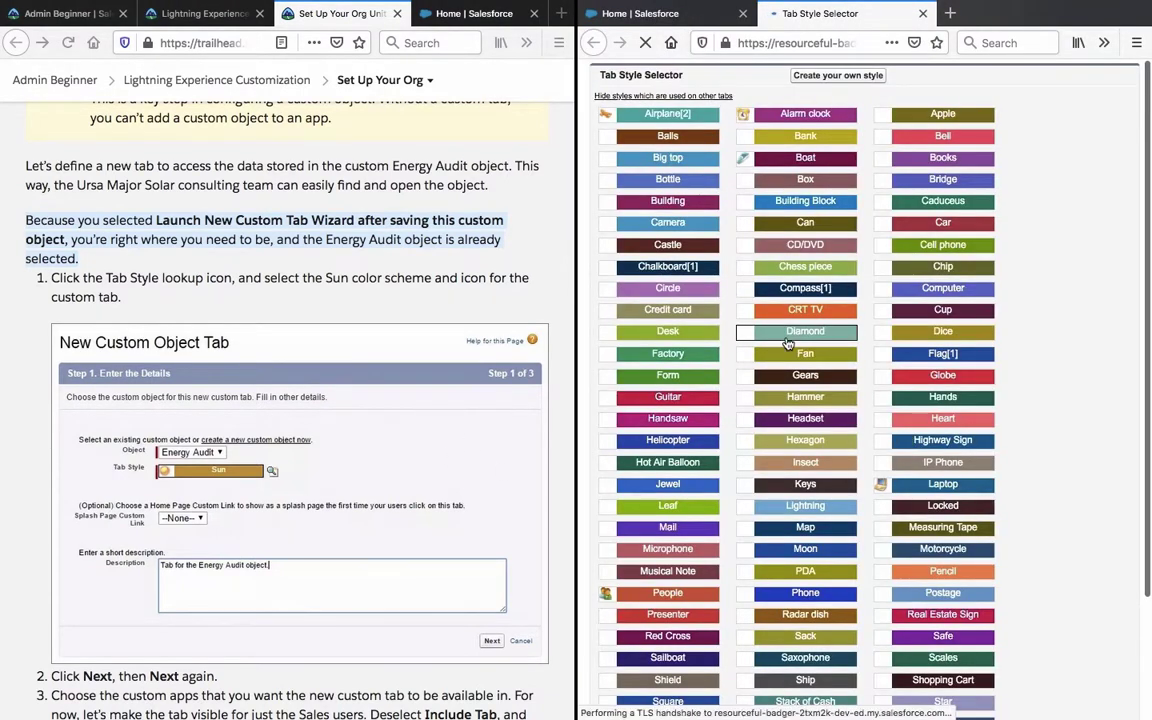
key("ctrl+f")
type("s")
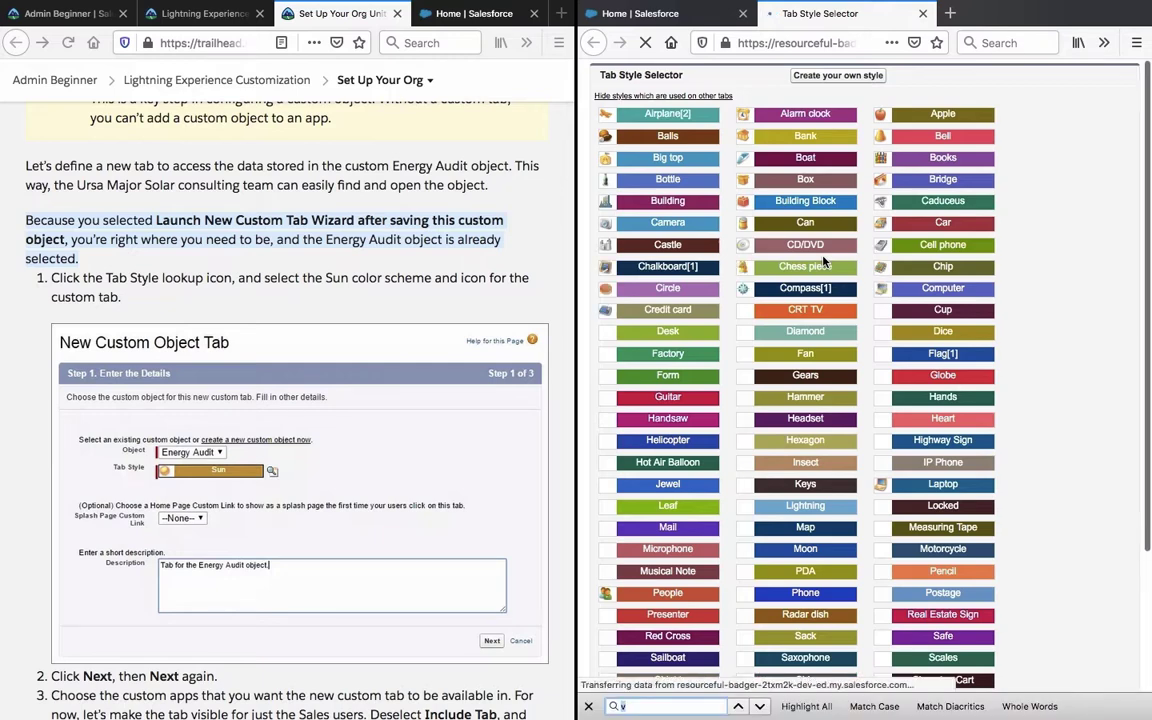
type("un")
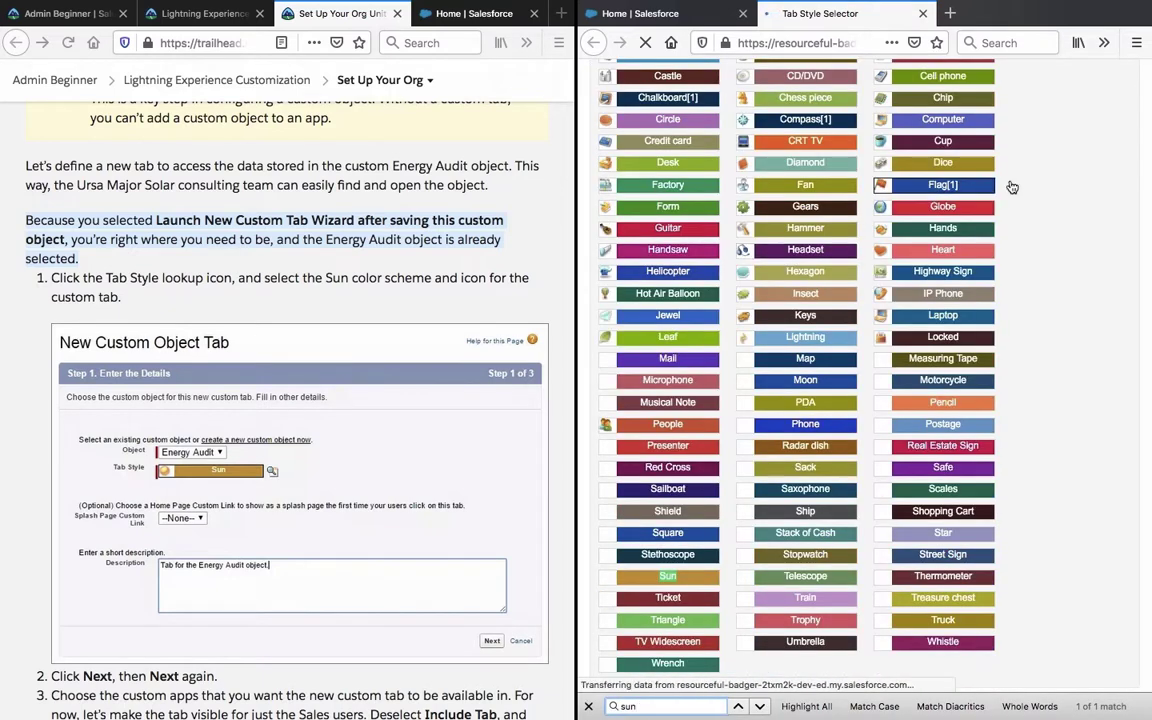
left_click(636, 578)
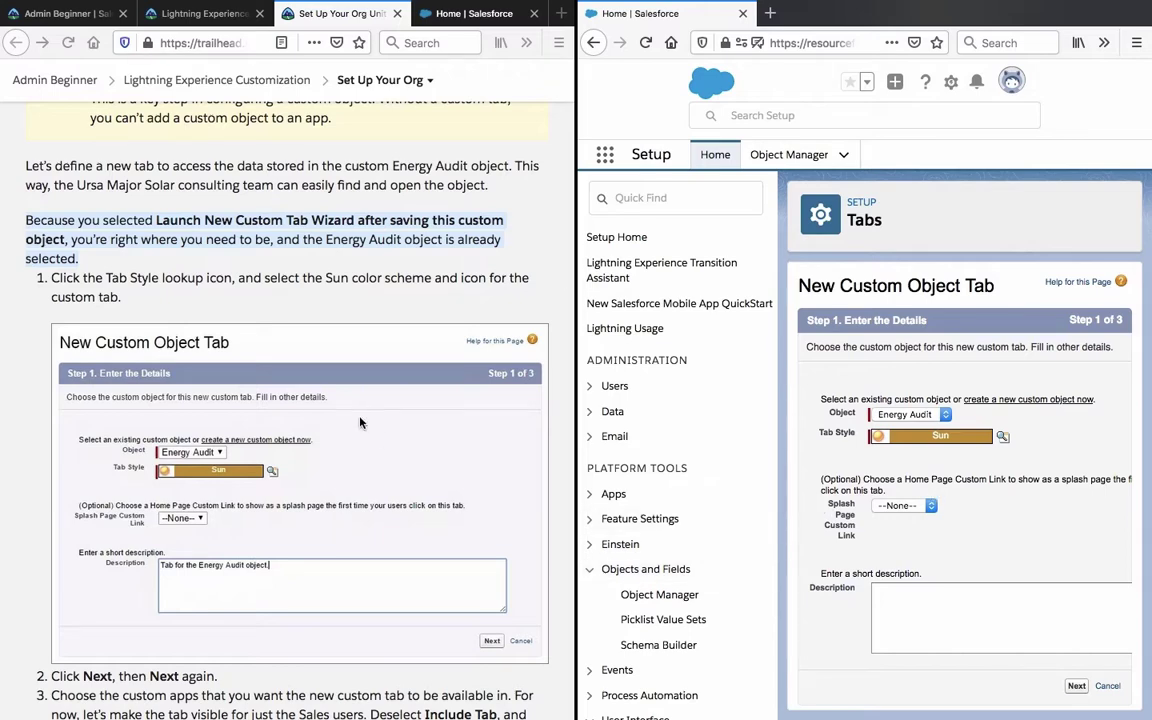
Enter "Tab for the Energy Audit object" as the new custom tab's description, as shown in the unit's example.
scroll(360, 422, "down", 2)
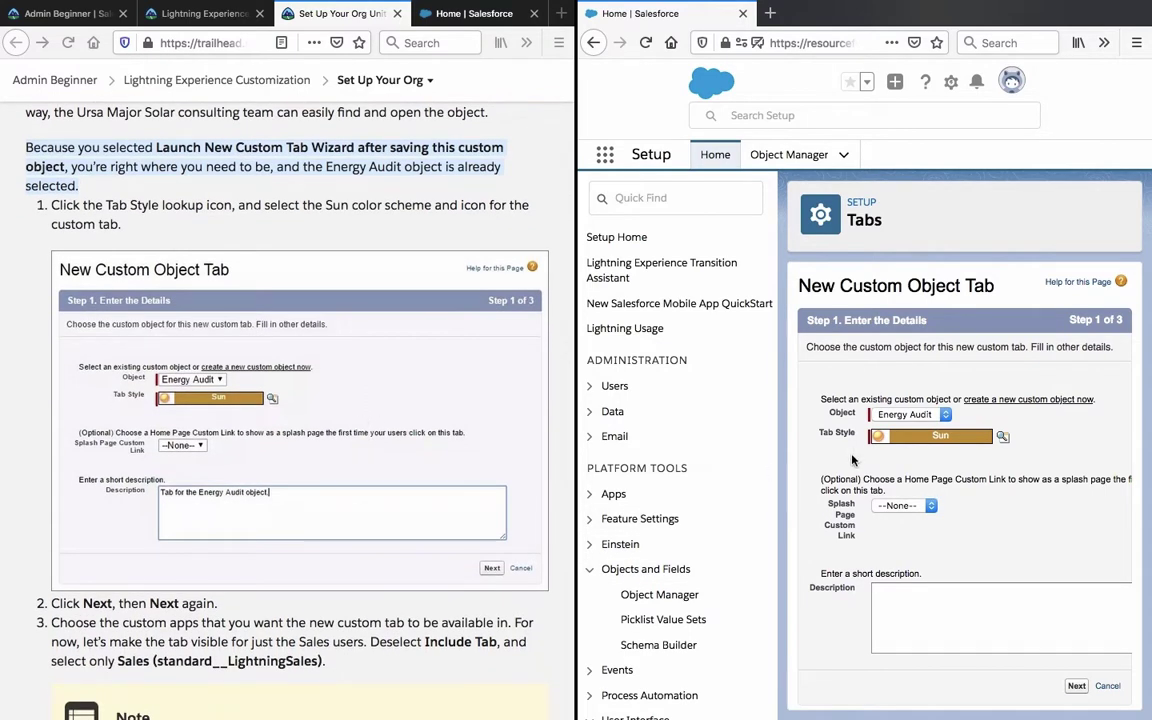
left_click(482, 190)
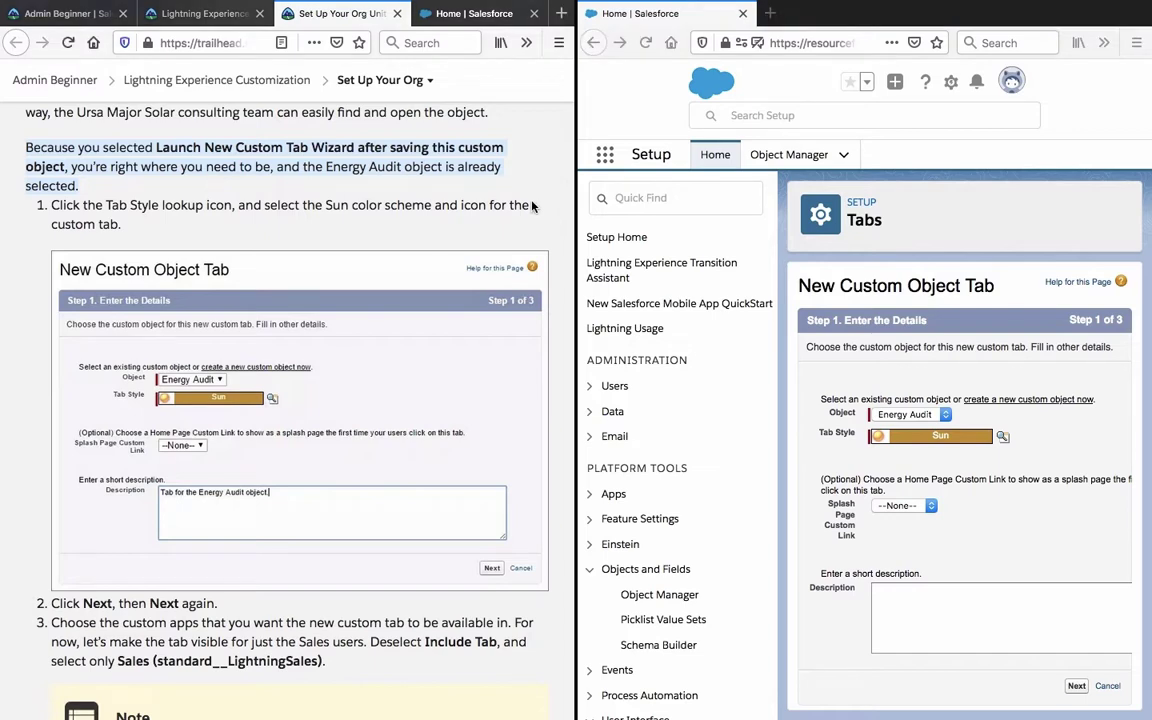
scroll(532, 205, "down", 2)
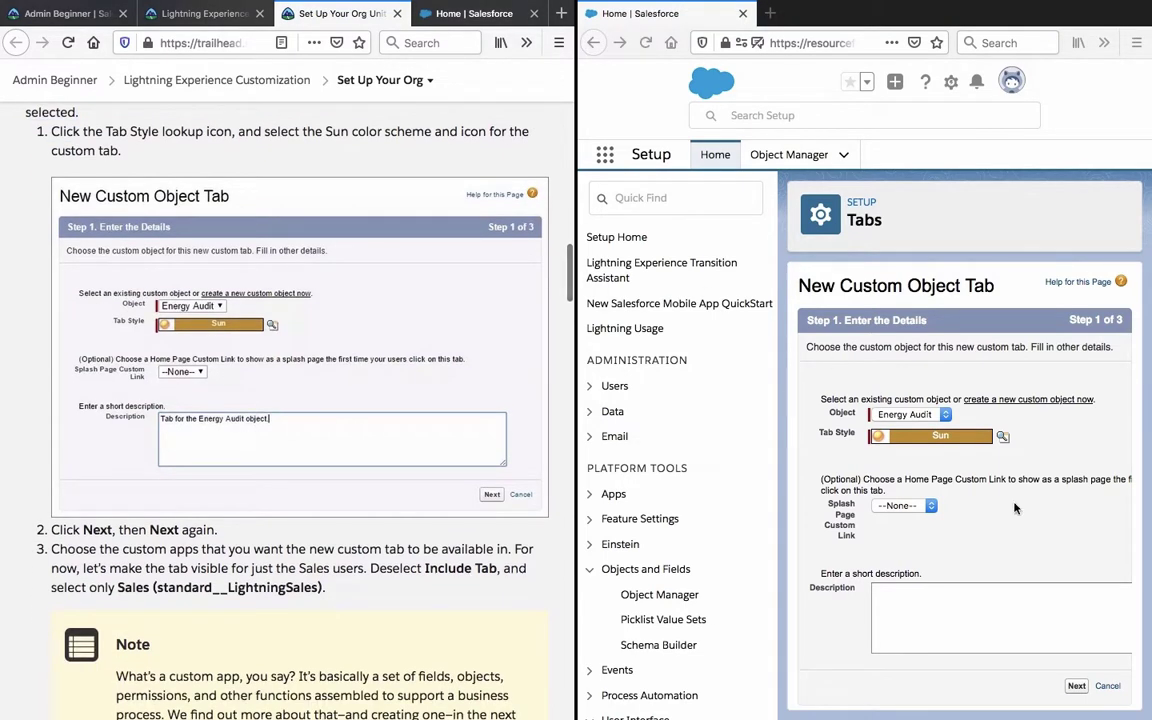
left_click(949, 625)
type("Tab")
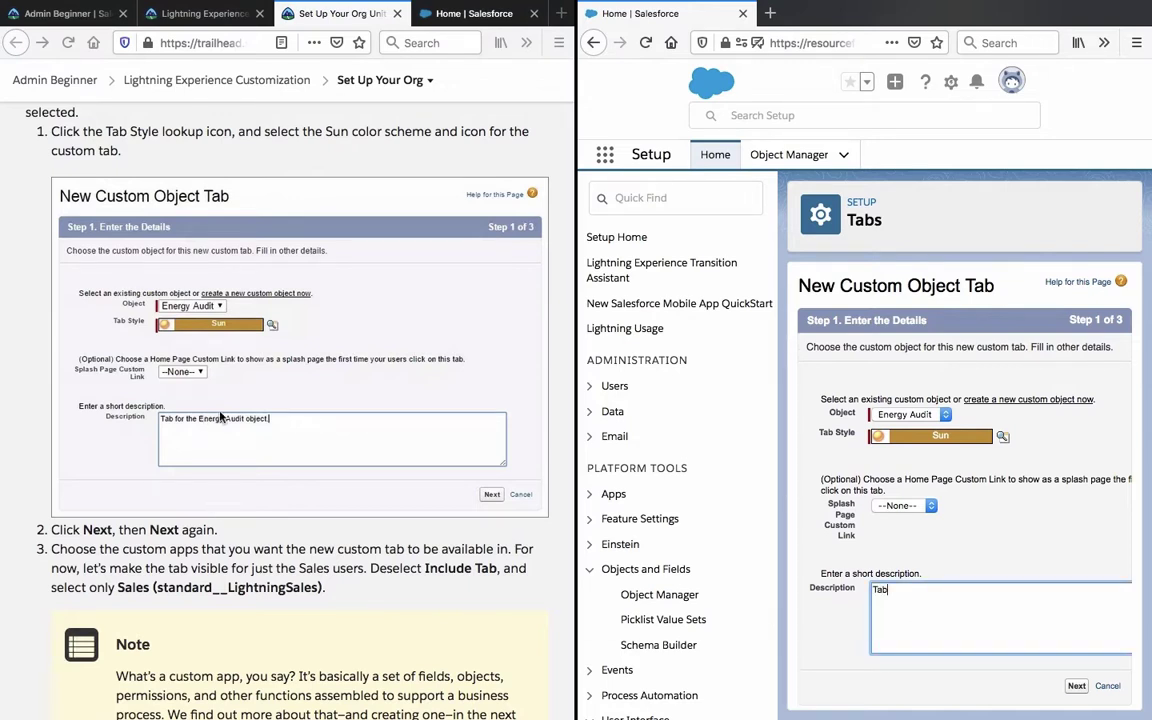
type(" for the Energy Audit object")
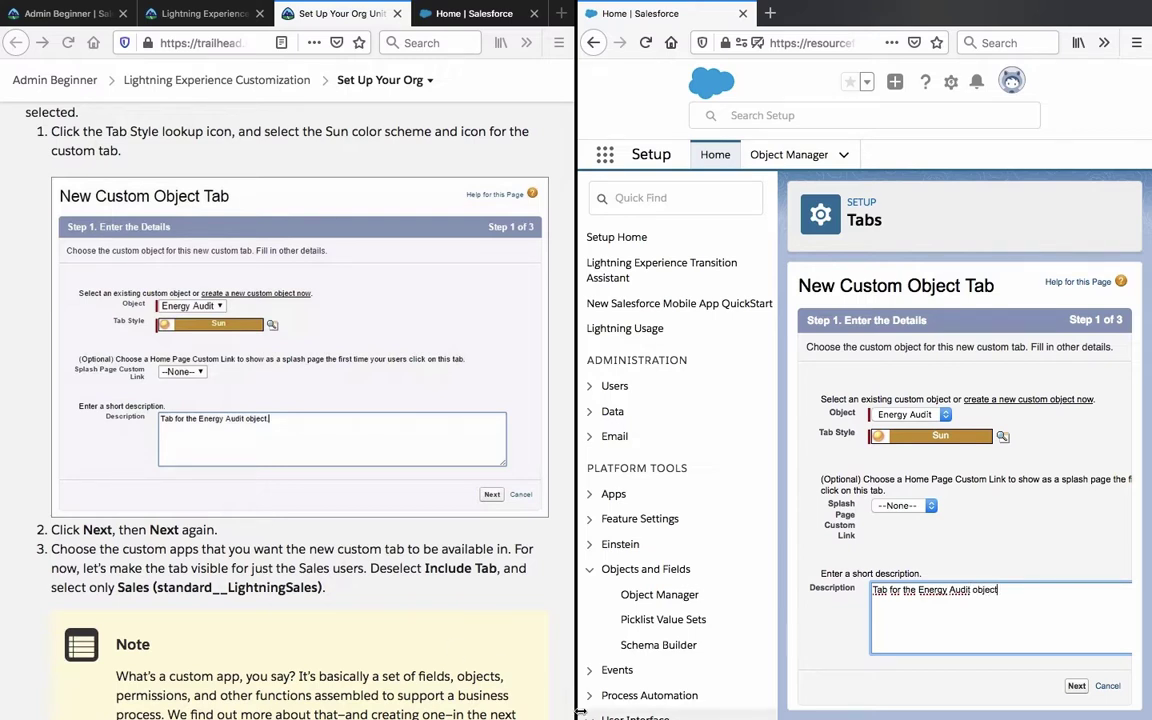
Proceed through the profile visibility stage with Default On for all profiles to reach the Add to Custom Apps stage.
left_click(1071, 686)
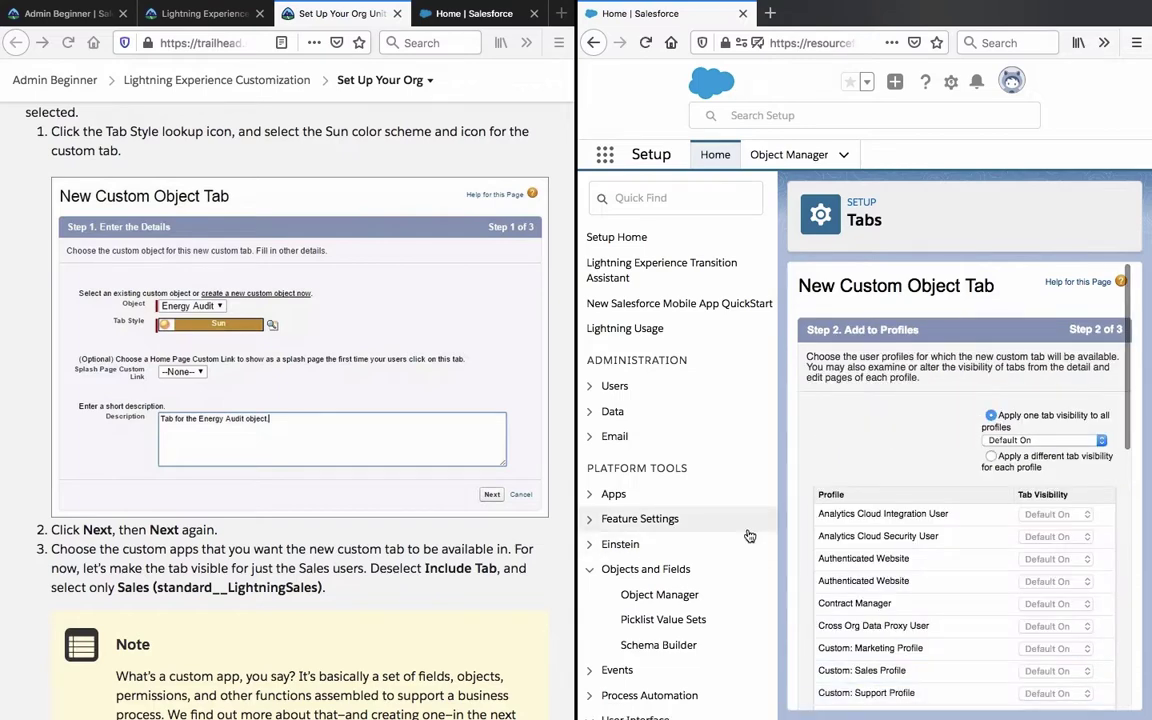
scroll(905, 494, "down", 10)
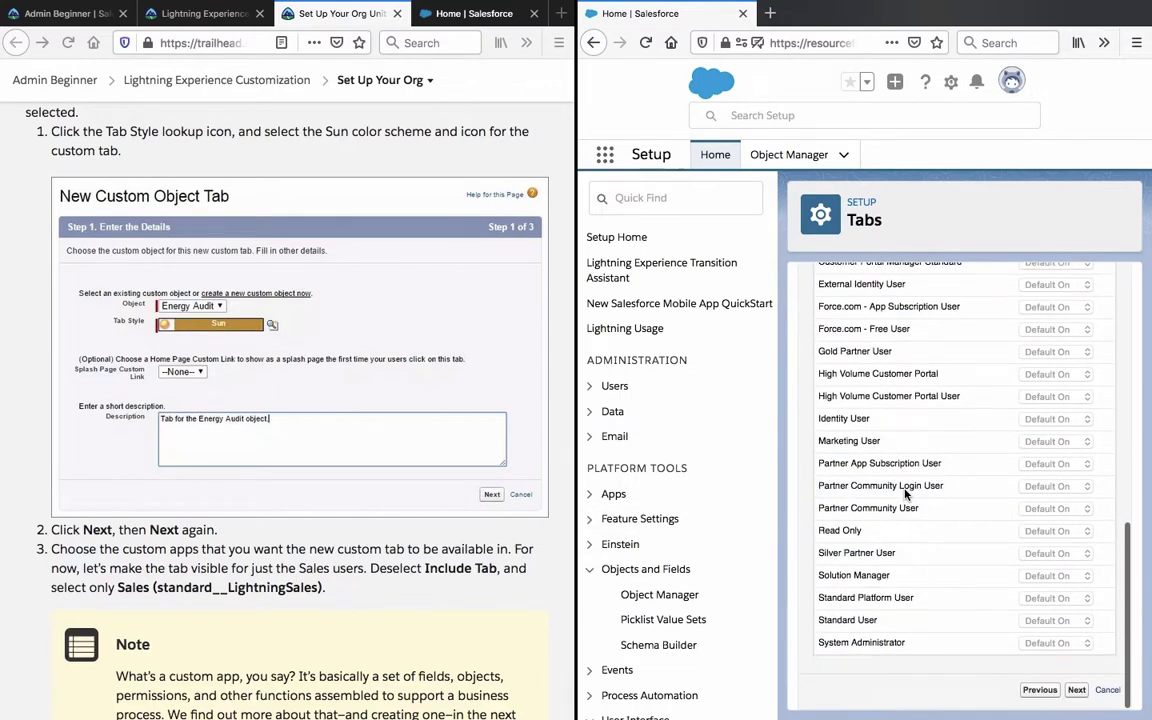
left_click(1076, 690)
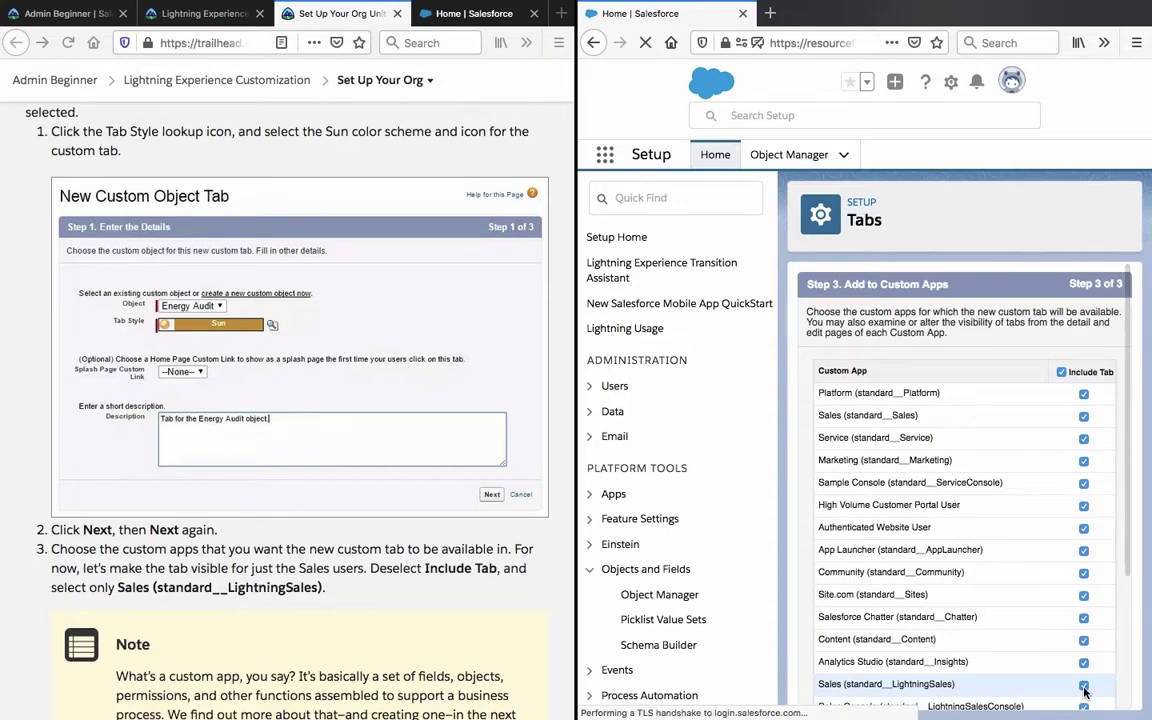
Include the new tab only in the Sales (standard__LightningSales) app, excluding all other apps, and save the tab.
scroll(1085, 693, "down", 3)
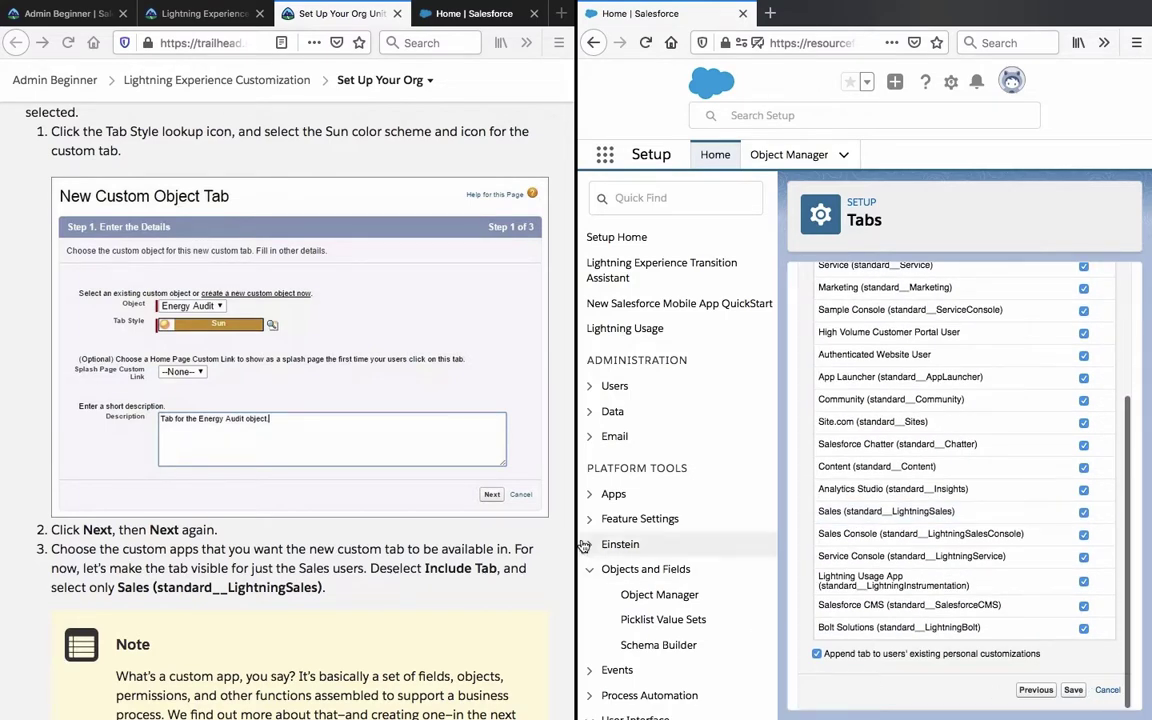
scroll(391, 541, "down", 3)
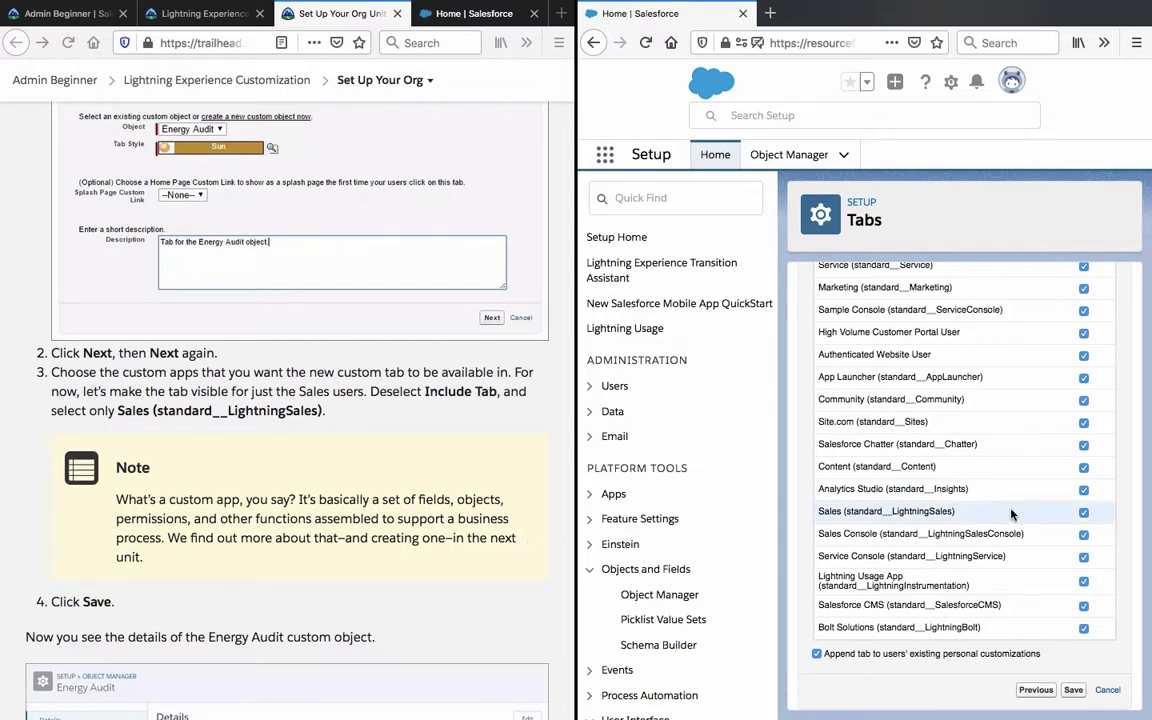
left_click(151, 380)
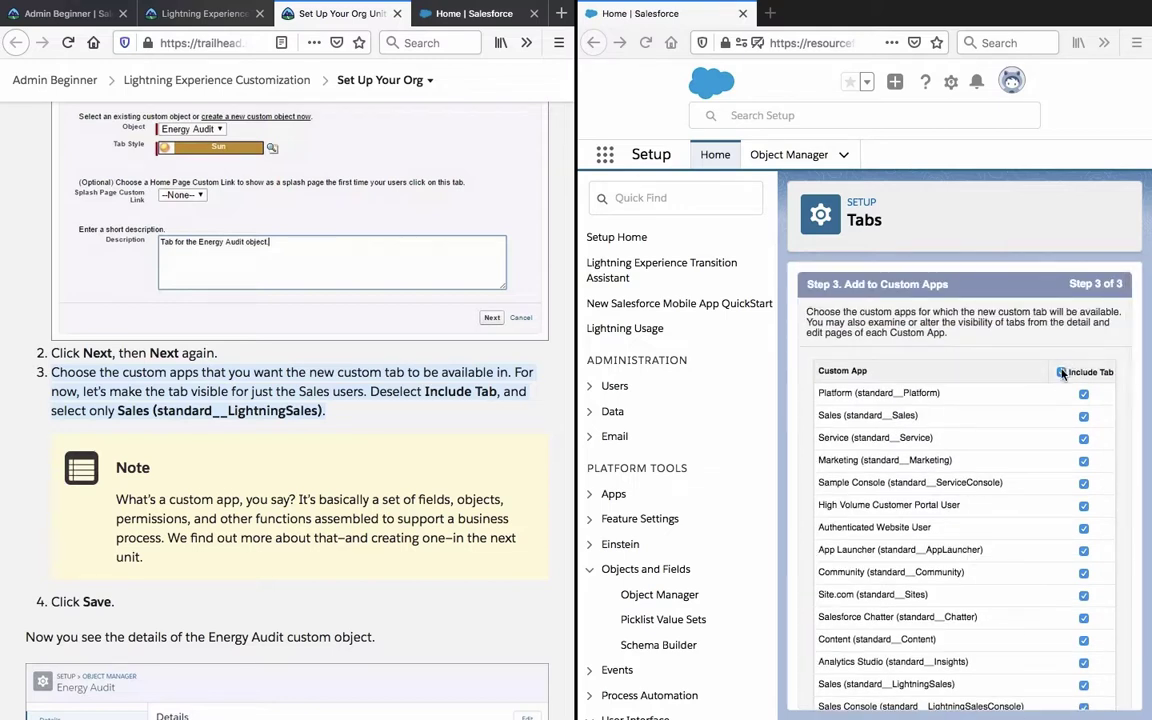
left_click(1061, 373)
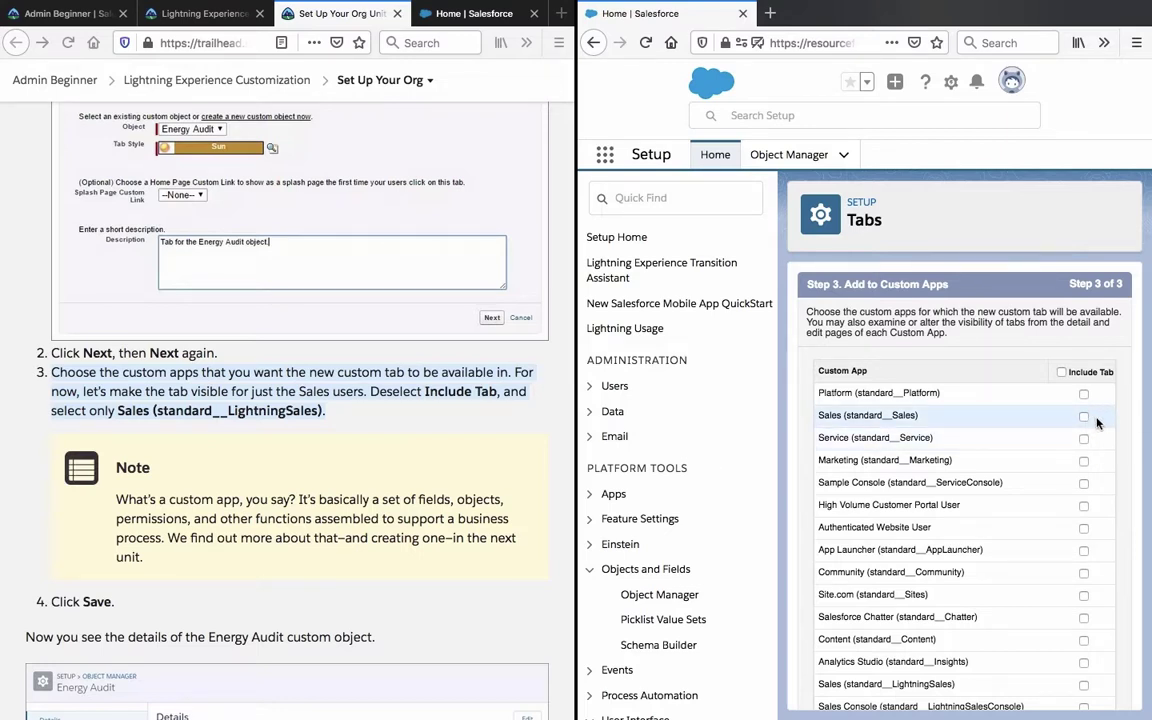
scroll(1097, 423, "down", 3)
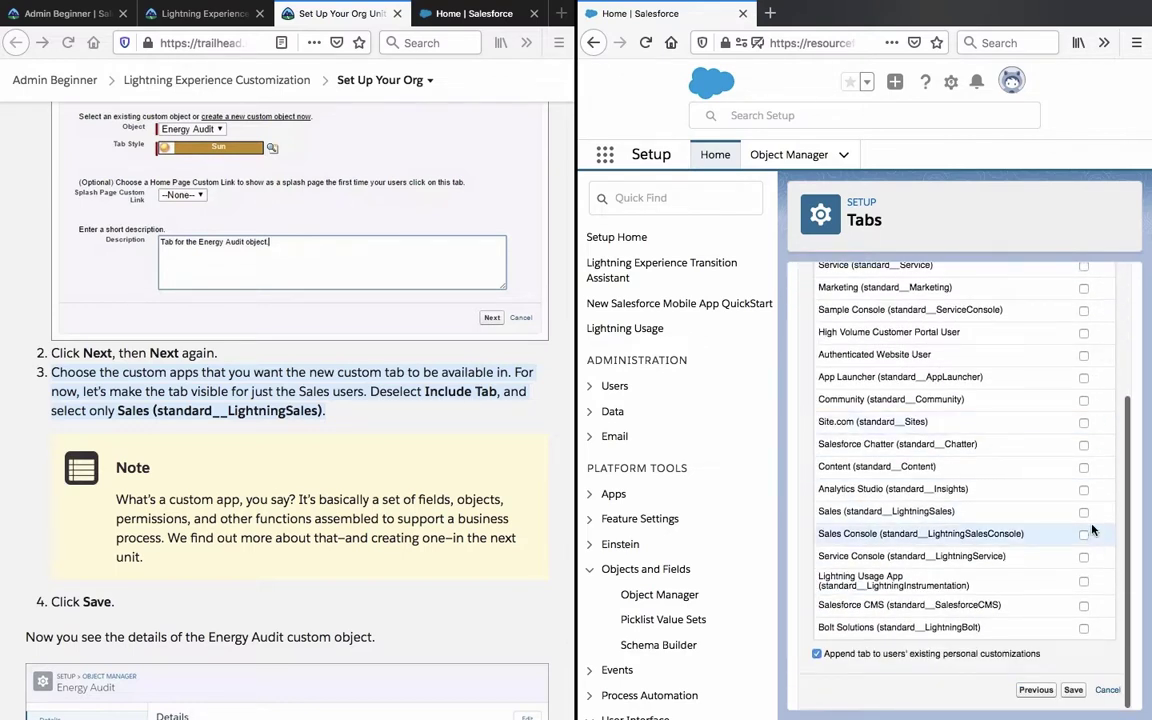
left_click(1084, 512)
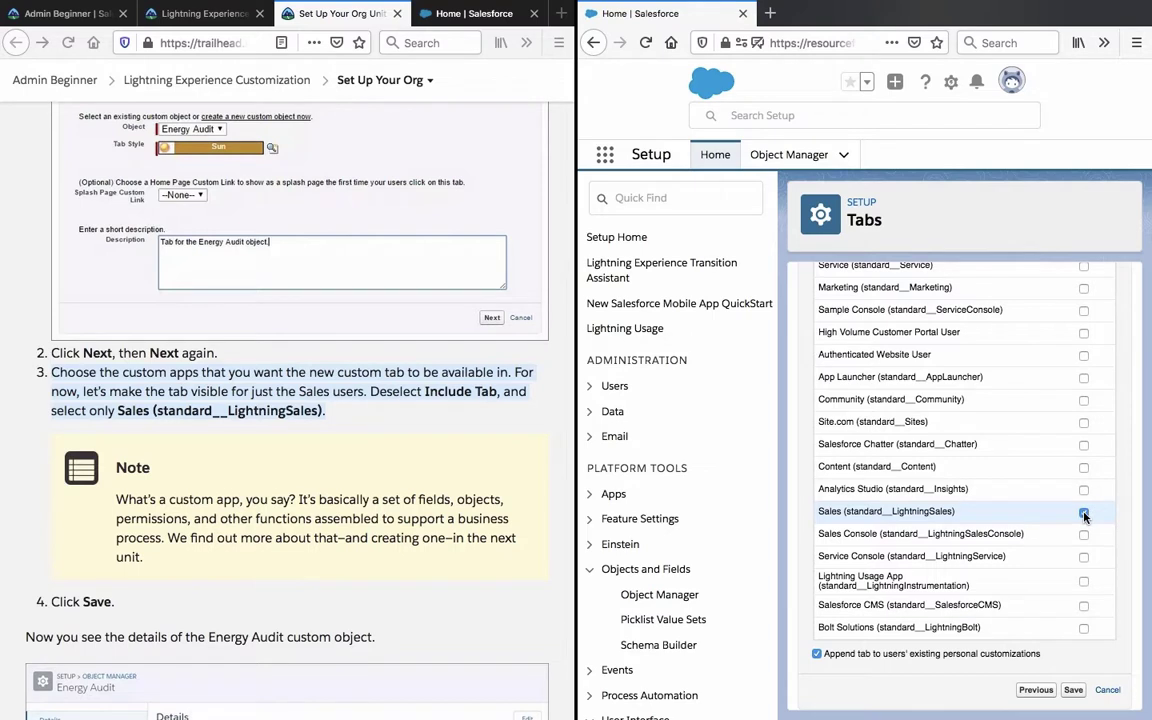
left_click(1068, 692)
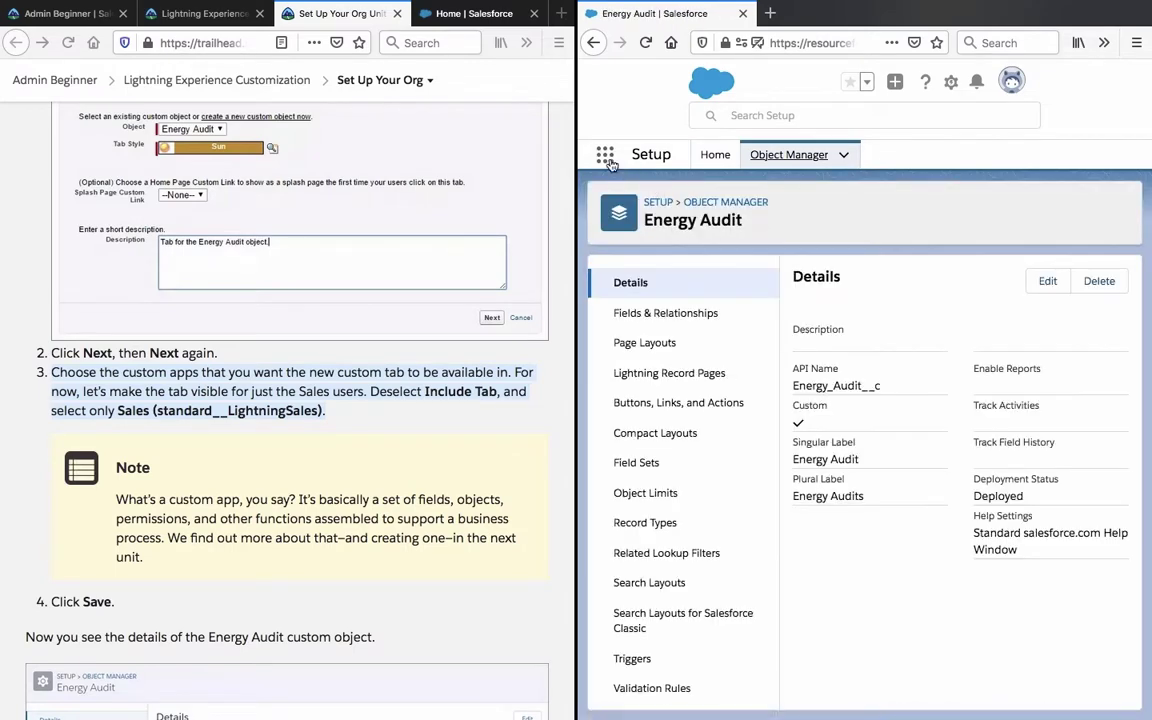
scroll(300, 300, "down", 4)
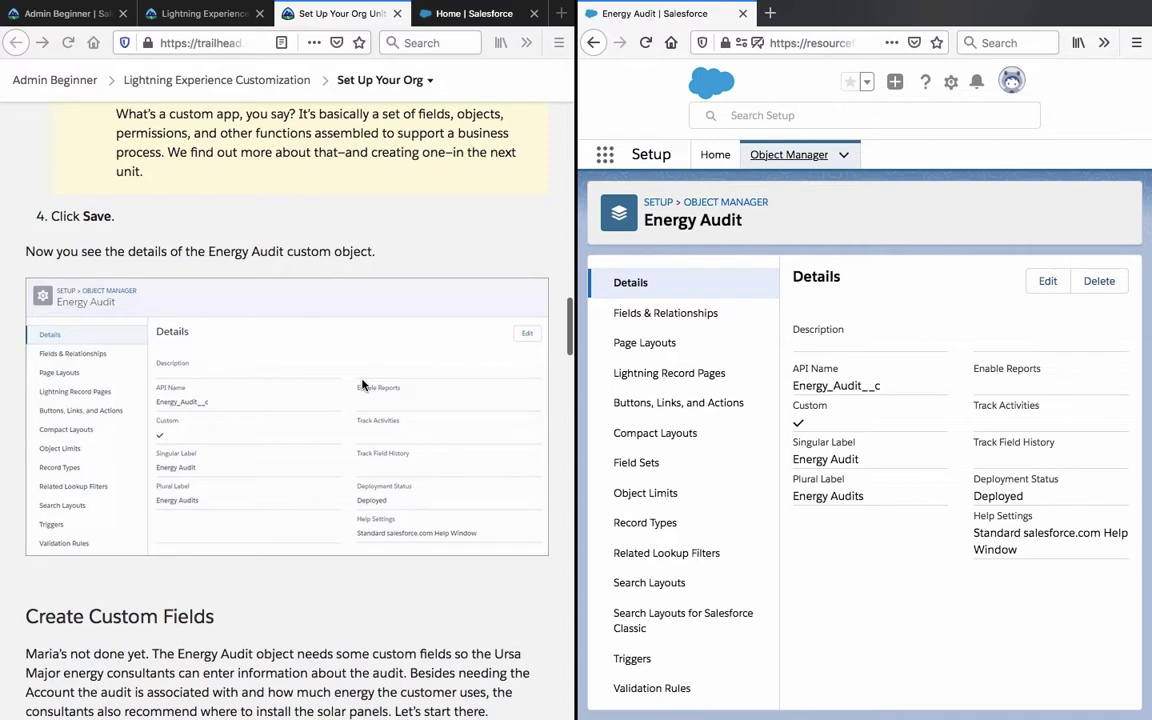
Read the unit's Create Custom Fields section, including the instructions for the Type of Installation picklist field.
scroll(363, 385, "down", 1)
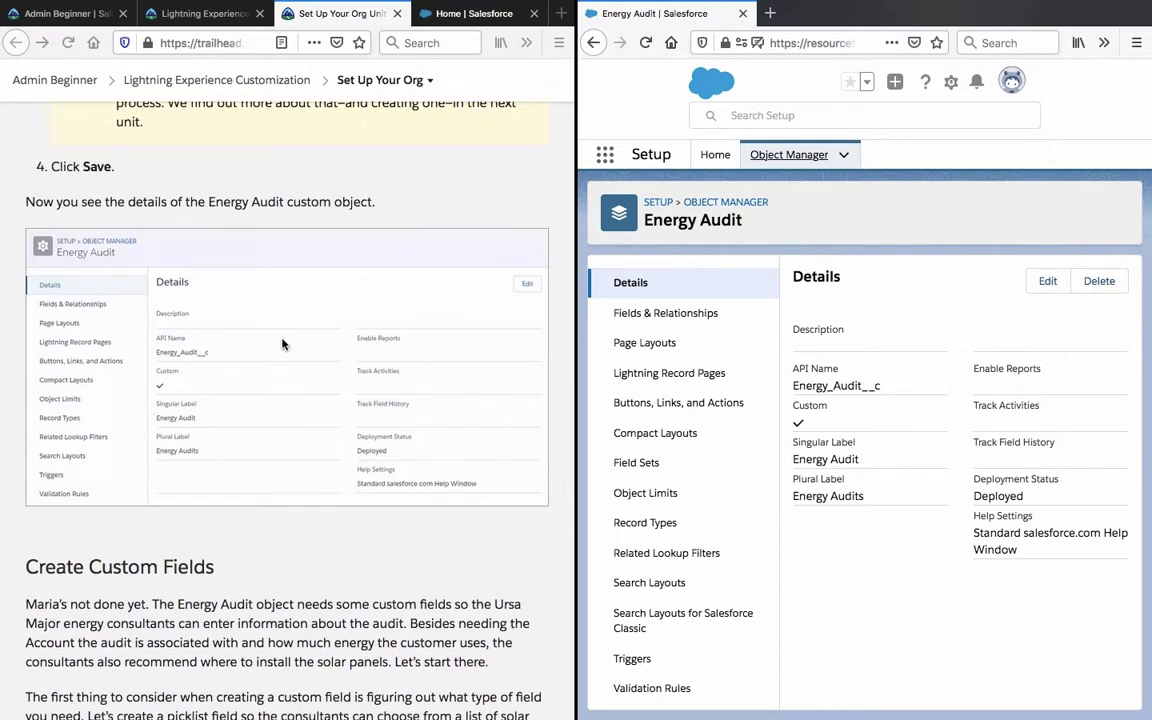
scroll(282, 344, "down", 1)
scroll(282, 344, "down", 5)
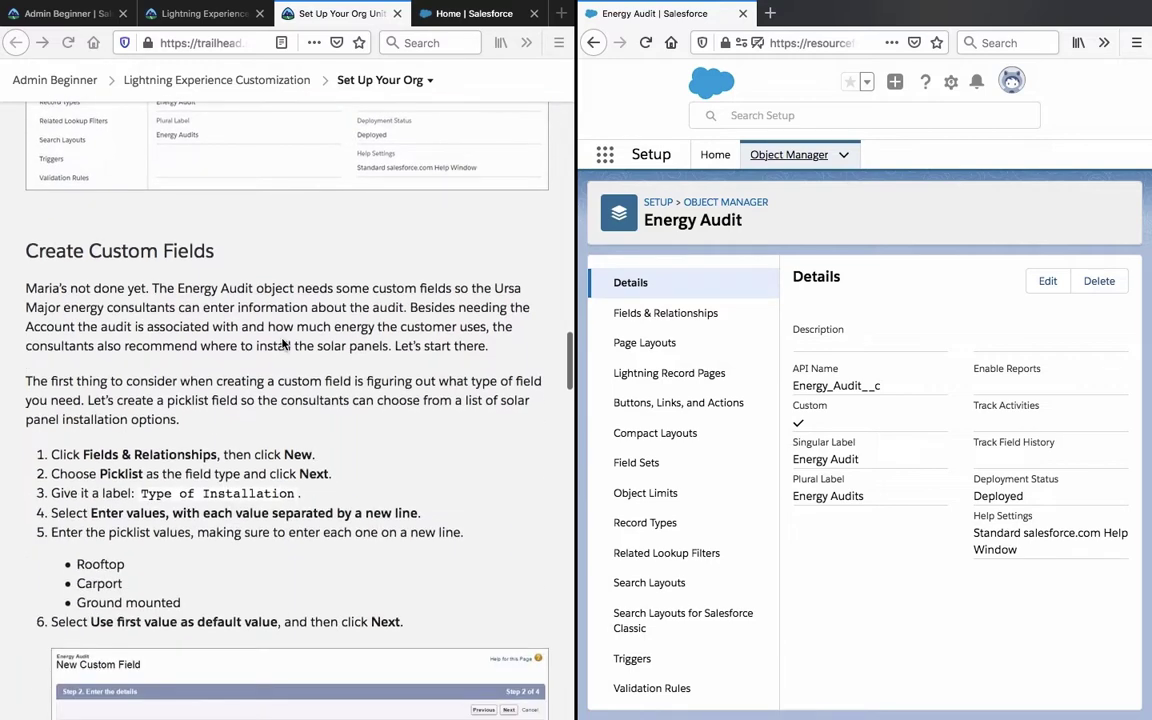
scroll(282, 344, "down", 1)
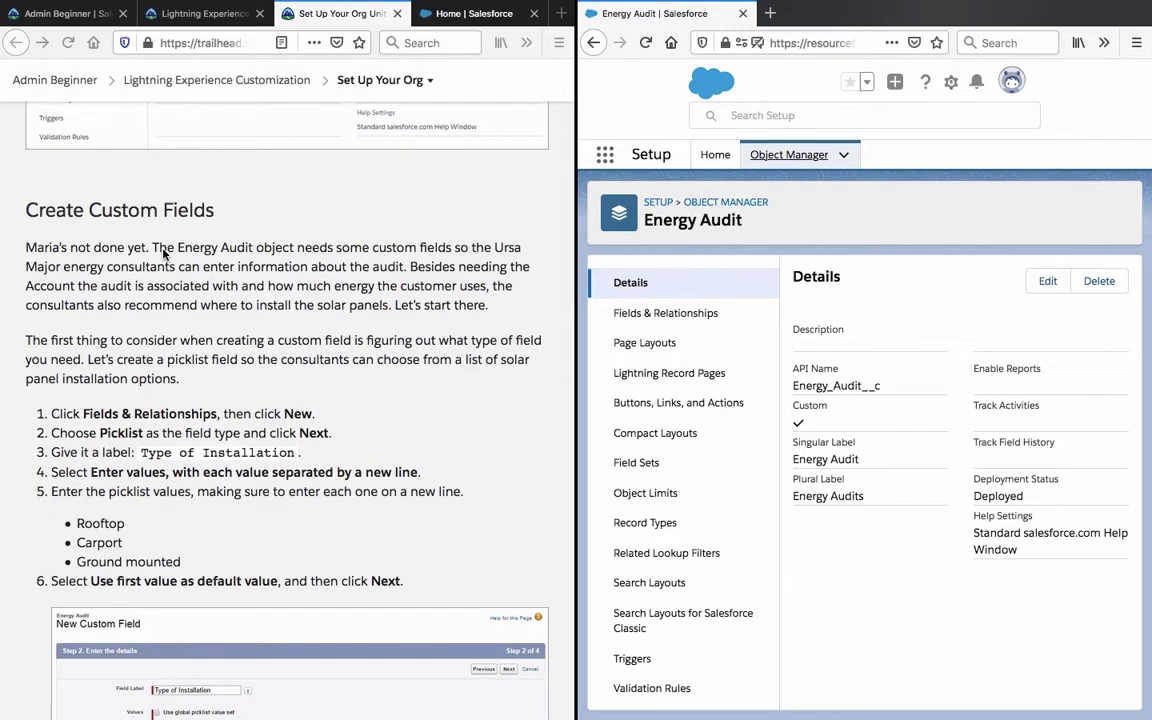
triple_click(101, 302)
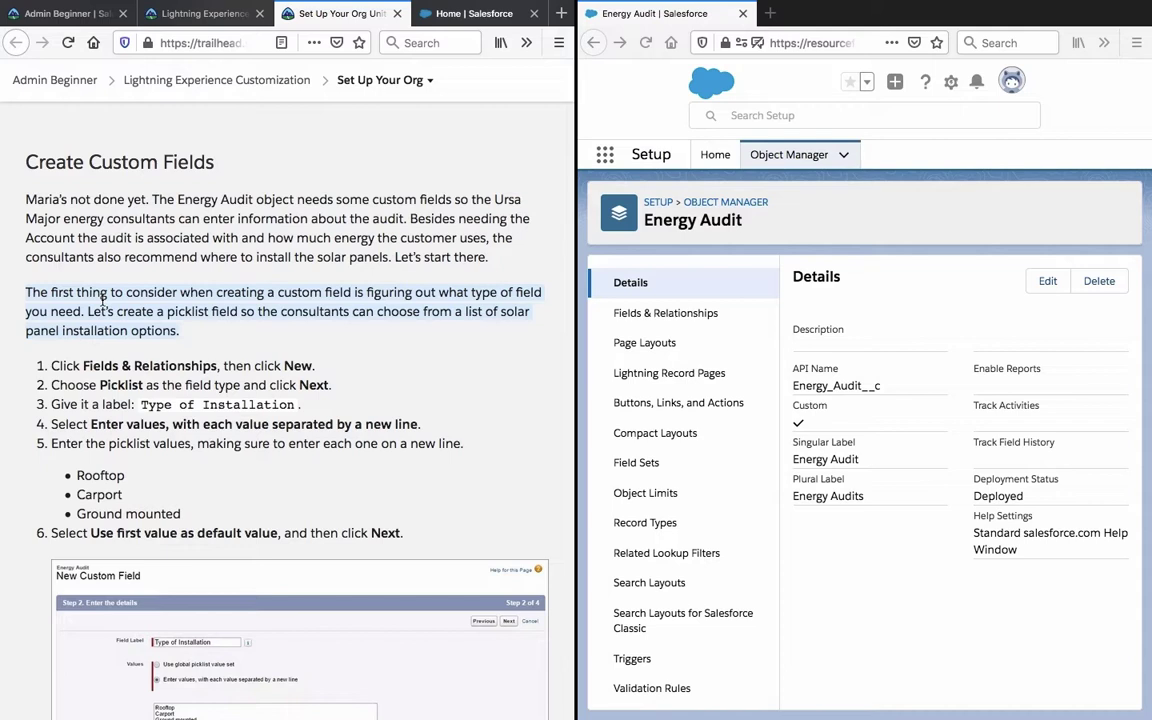
Read the unit's remaining picklist instructions and the table of additional custom fields with their types, labels and parameters.
scroll(102, 300, "down", 2)
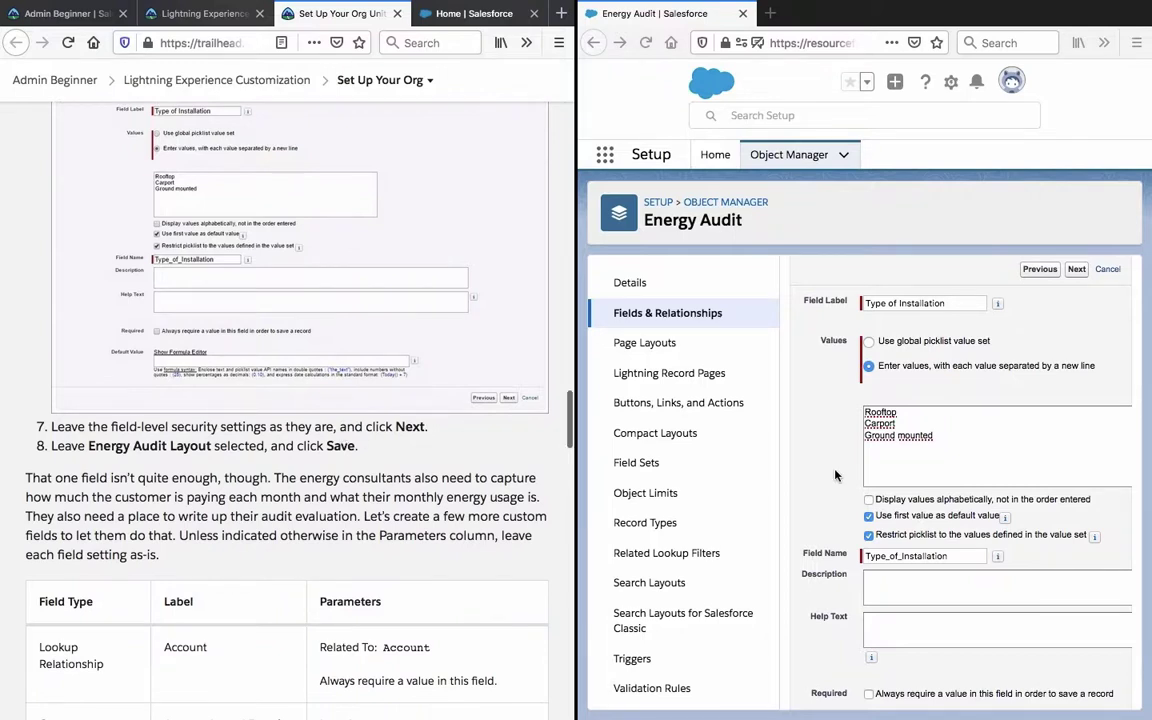
scroll(836, 476, "down", 3)
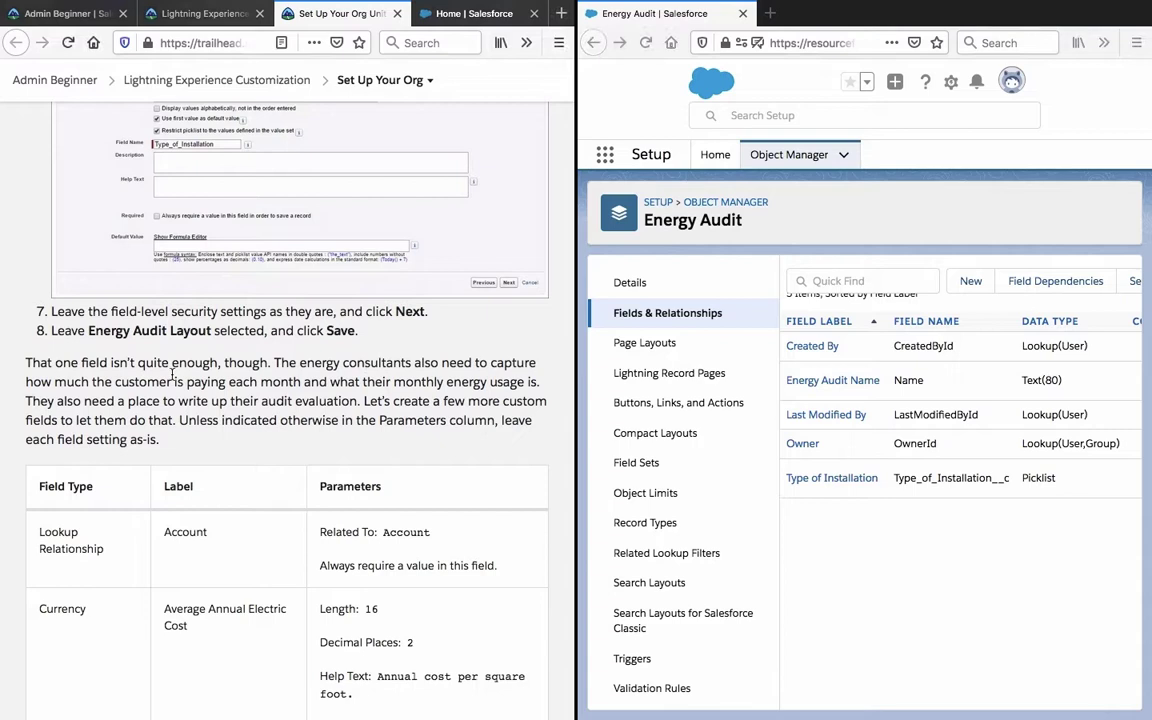
scroll(172, 374, "down", 1)
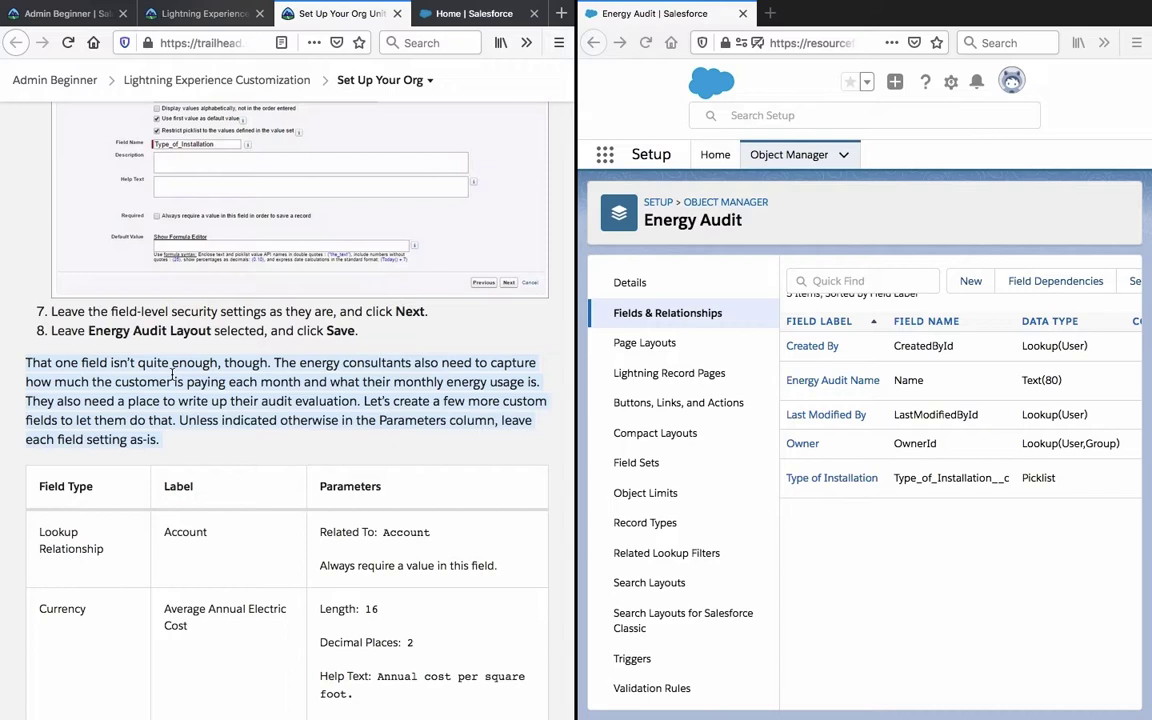
left_click(31, 400)
triple_click(31, 400)
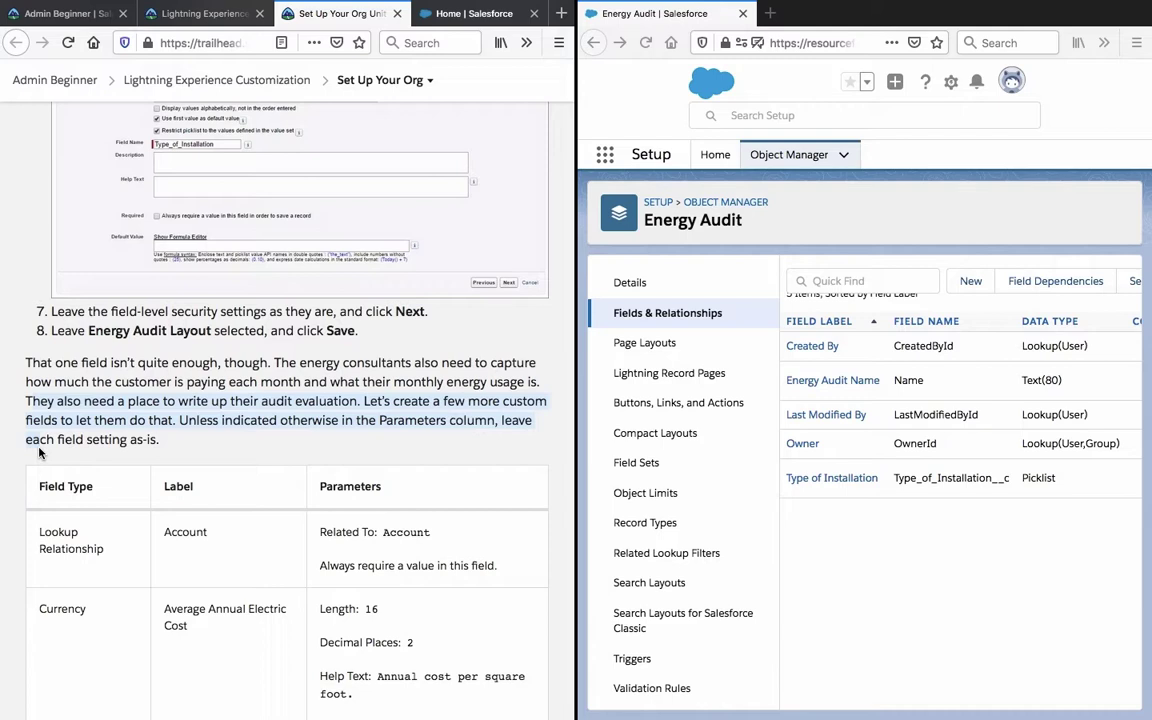
left_click(75, 366)
scroll(88, 400, "down", 1)
scroll(88, 400, "down", 4)
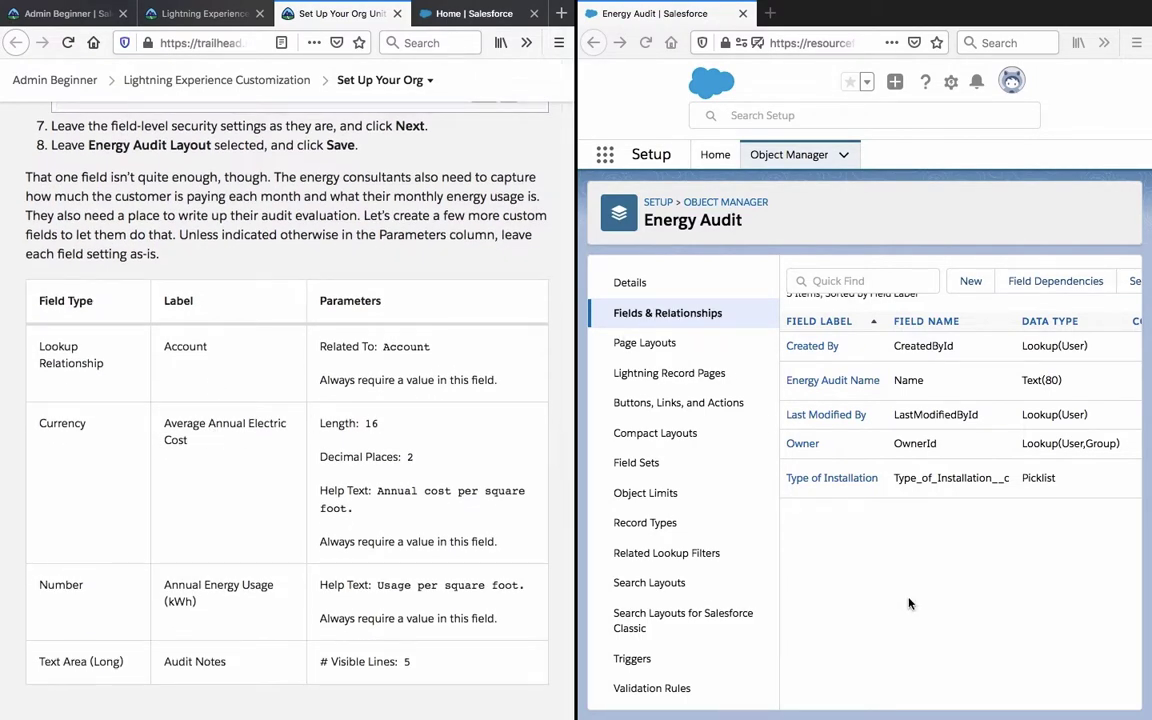
scroll(263, 428, "down", 2)
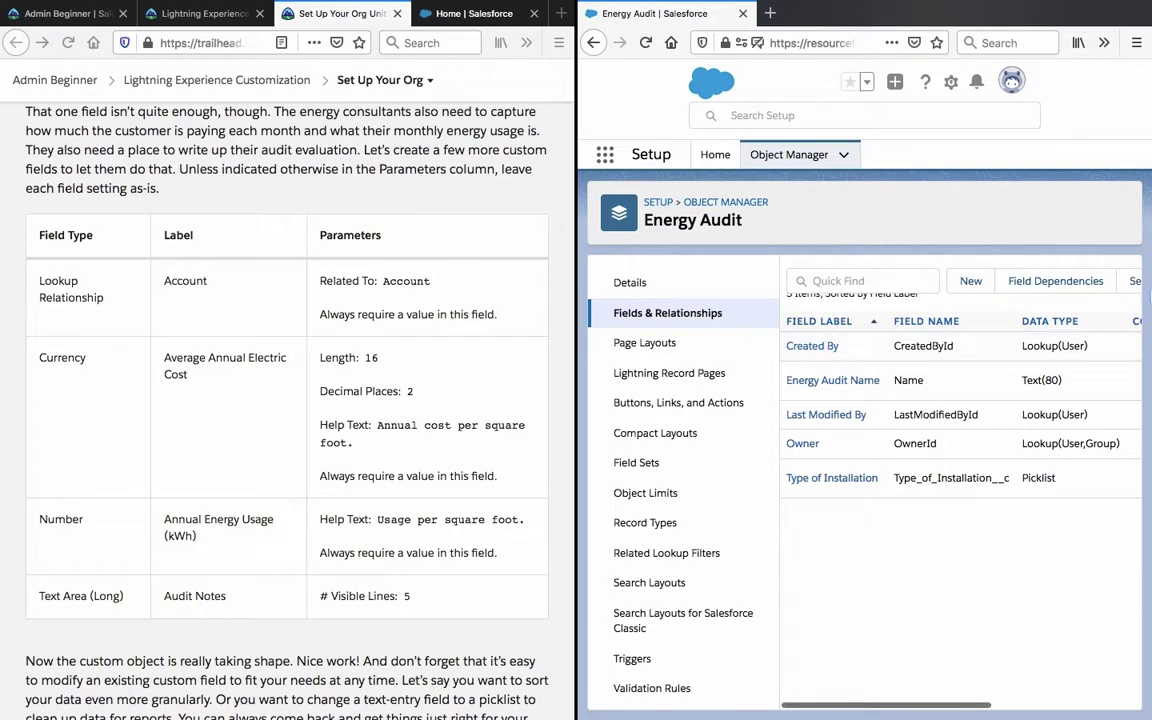
Start a new custom field on the Energy Audit object with Lookup Relationship as its data type and proceed to choosing the related object.
left_click(966, 283)
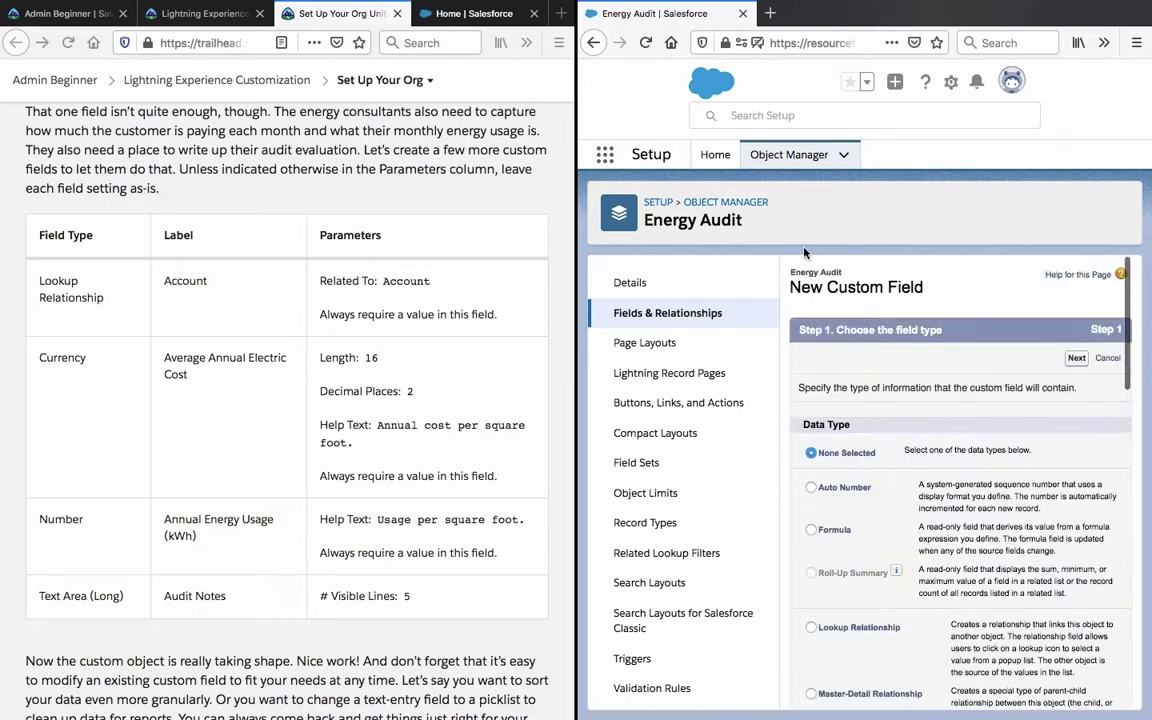
left_click(685, 315)
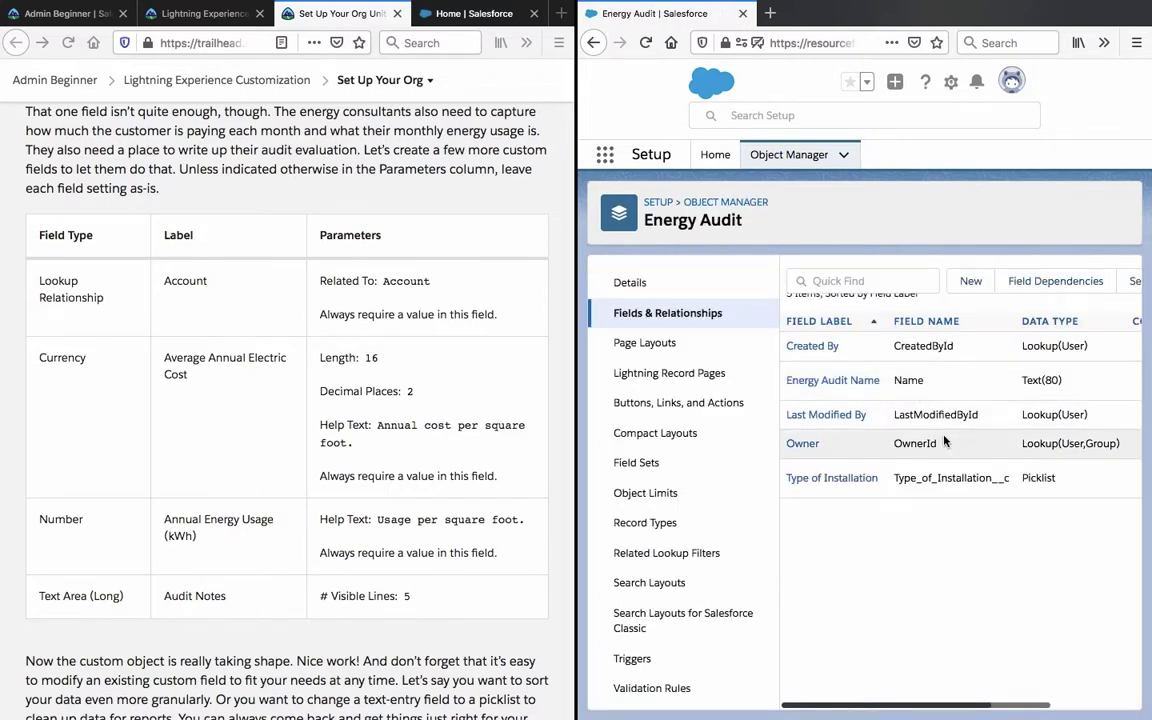
left_click(970, 283)
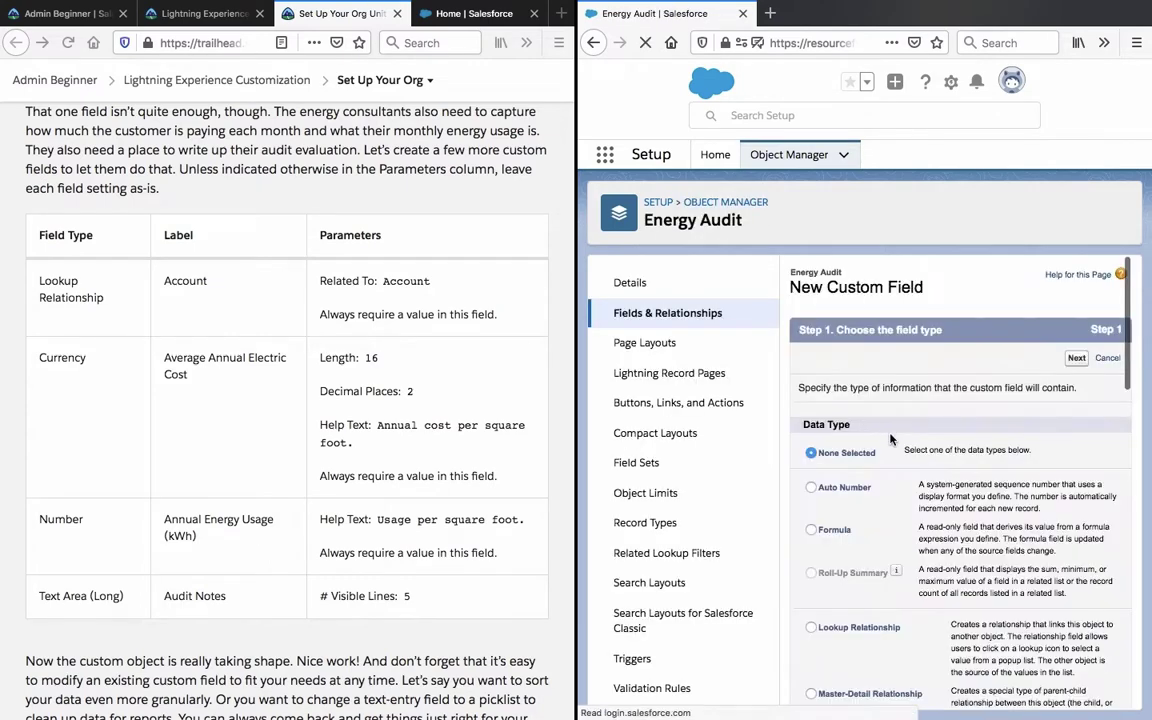
scroll(891, 440, "down", 1)
scroll(891, 440, "down", 2)
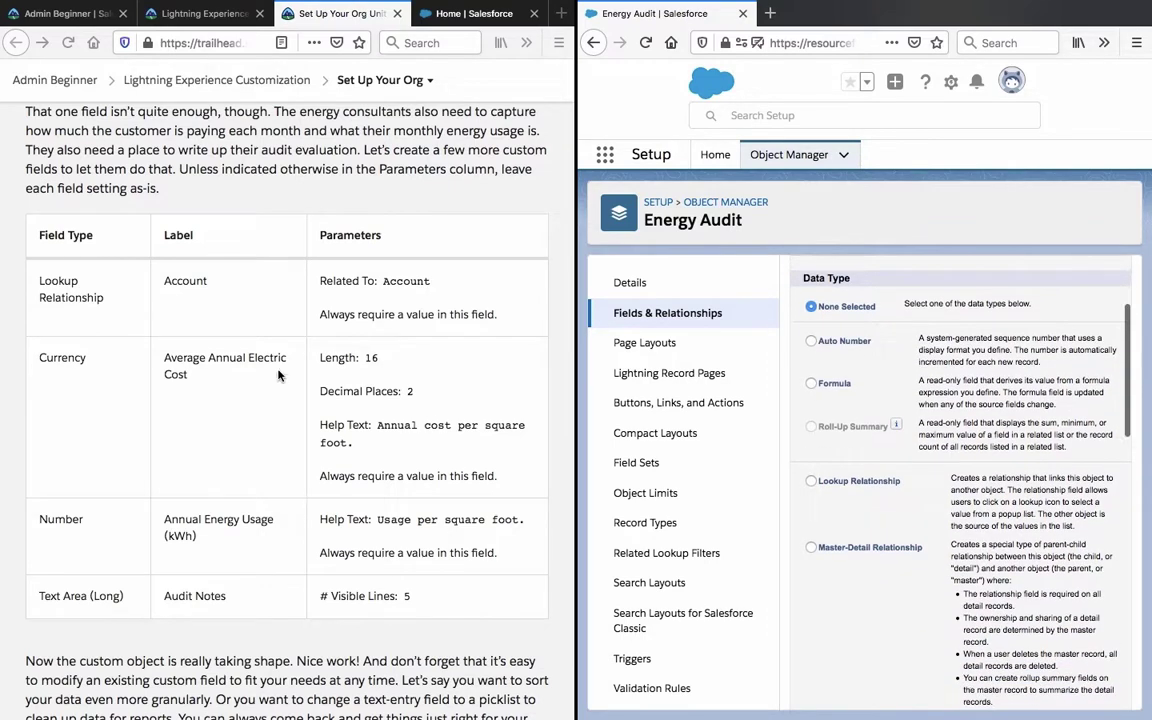
triple_click(45, 283)
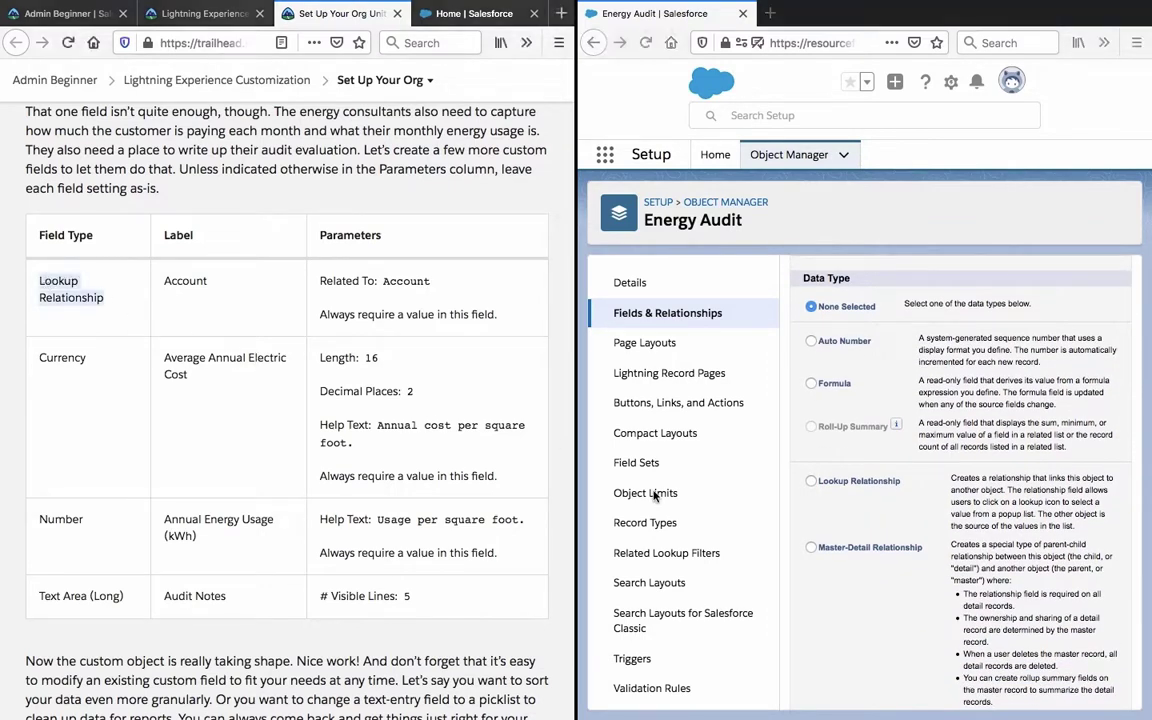
scroll(965, 460, "down", 1)
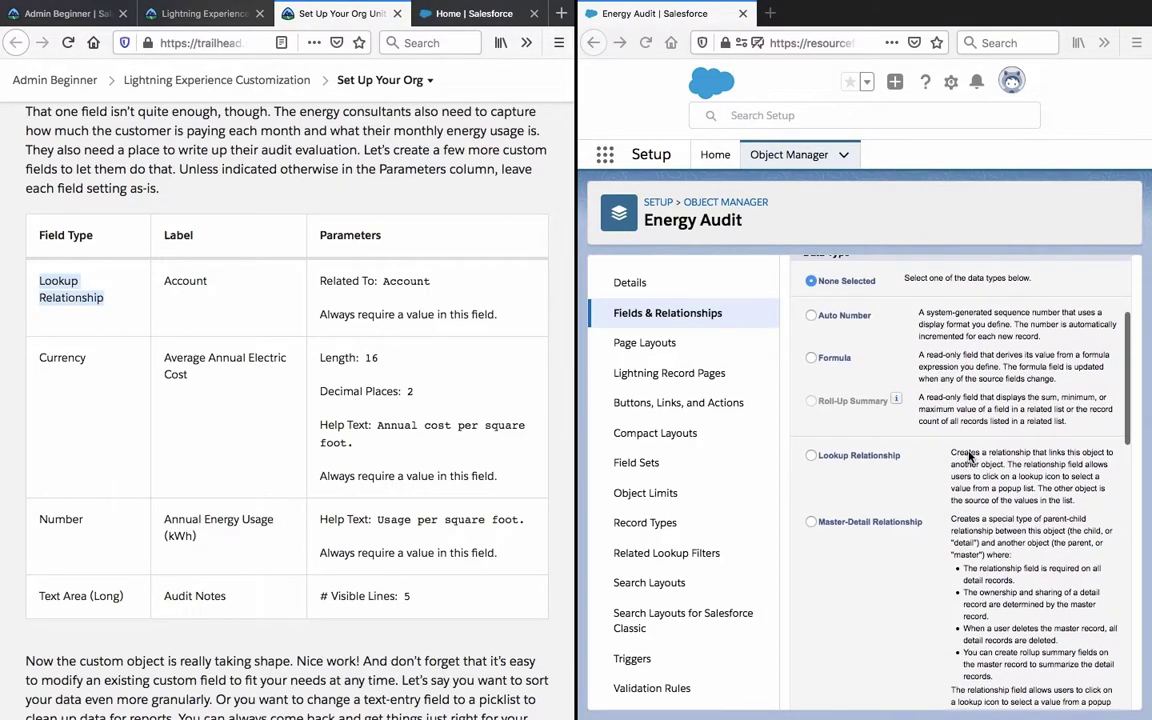
left_click(809, 458)
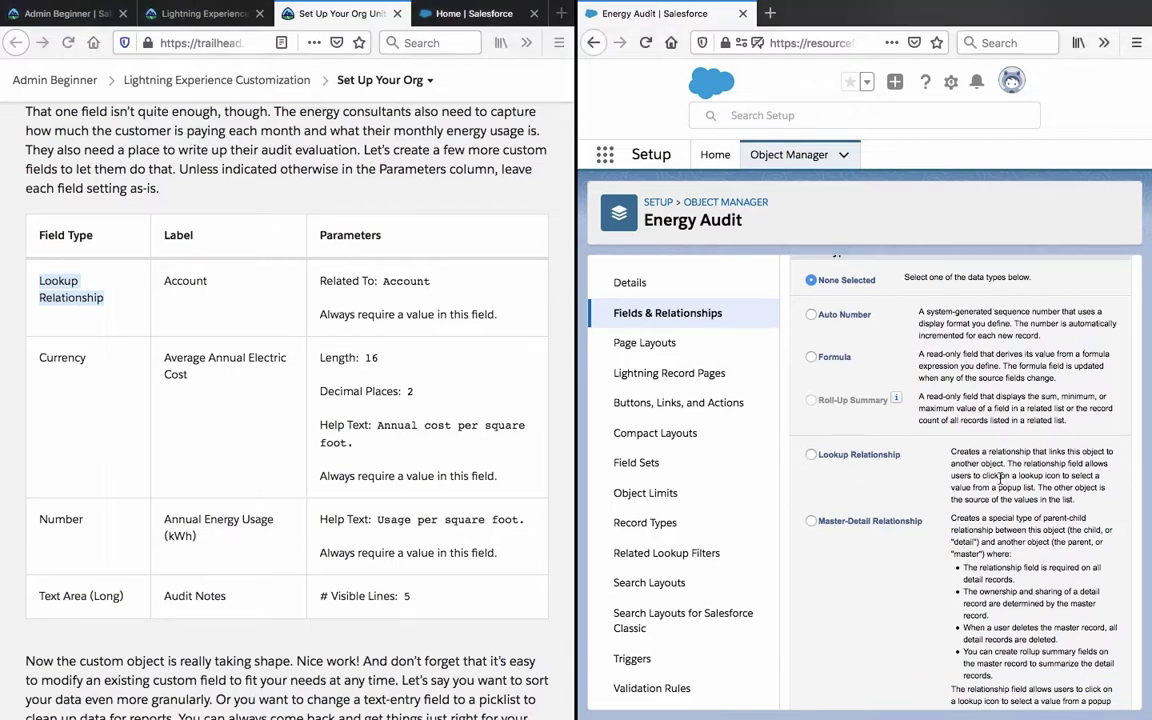
left_click(810, 456)
left_click_drag(951, 451, 1076, 500)
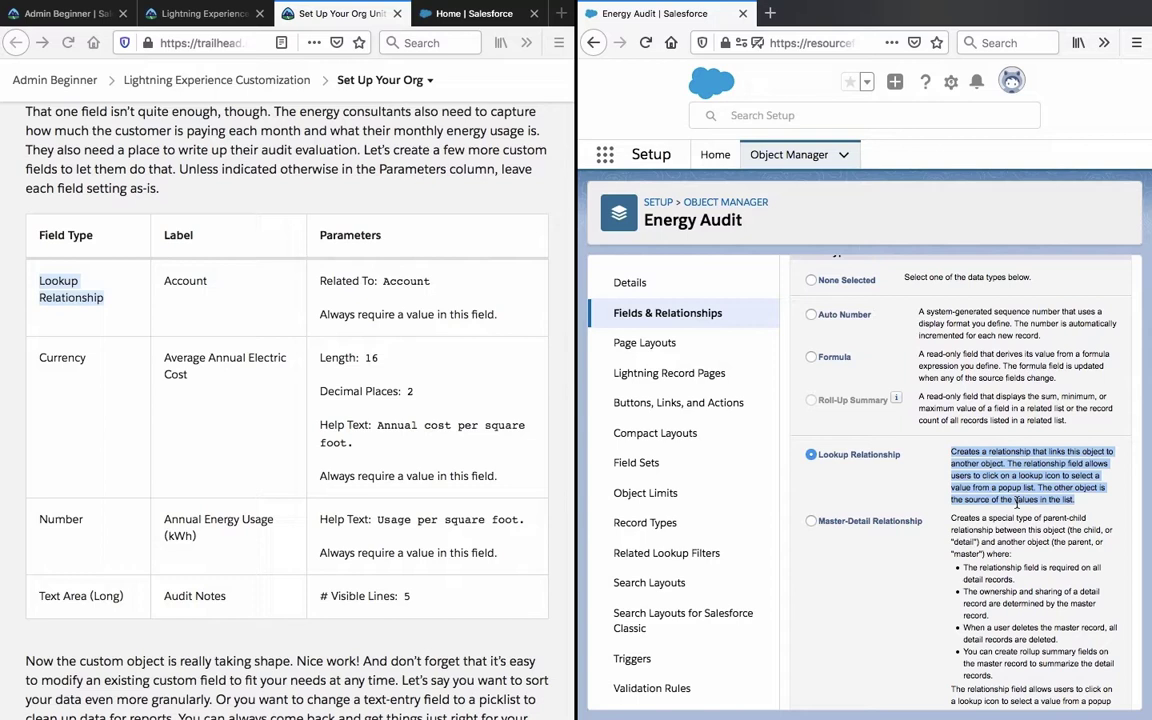
left_click(1010, 496)
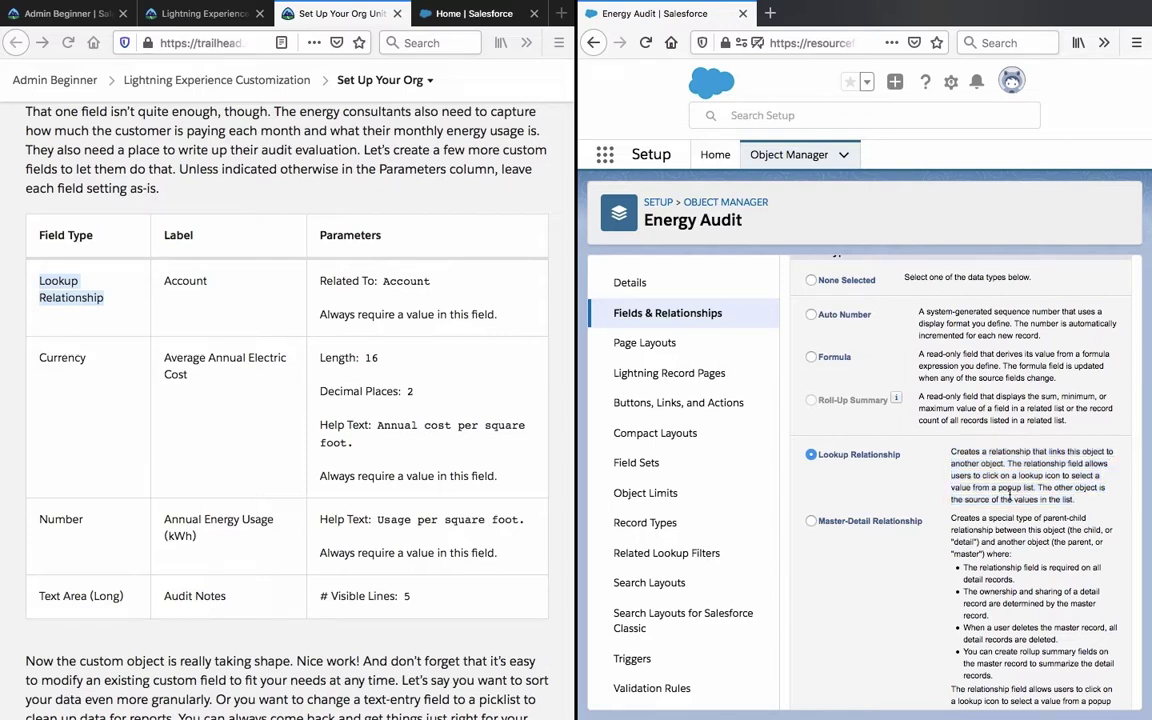
scroll(1010, 496, "up", 3)
left_click(1078, 358)
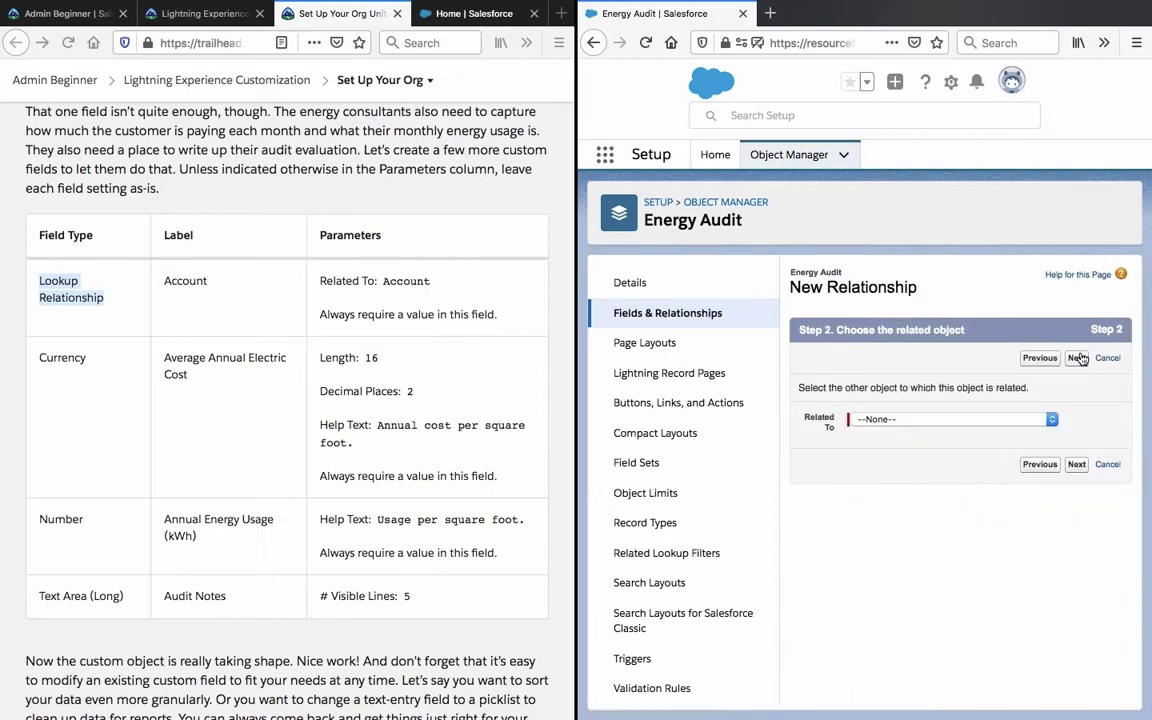
Relate the new lookup field to the Account object and proceed to its label and name settings.
left_click(958, 418)
left_click(975, 431)
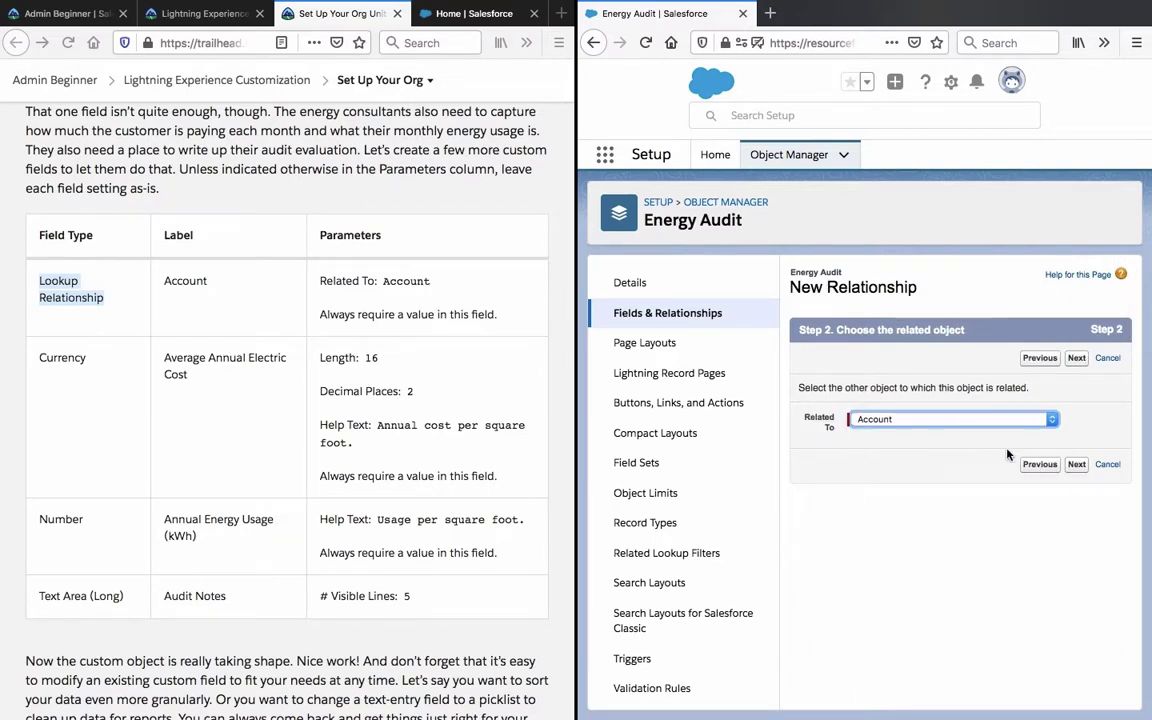
left_click(1076, 465)
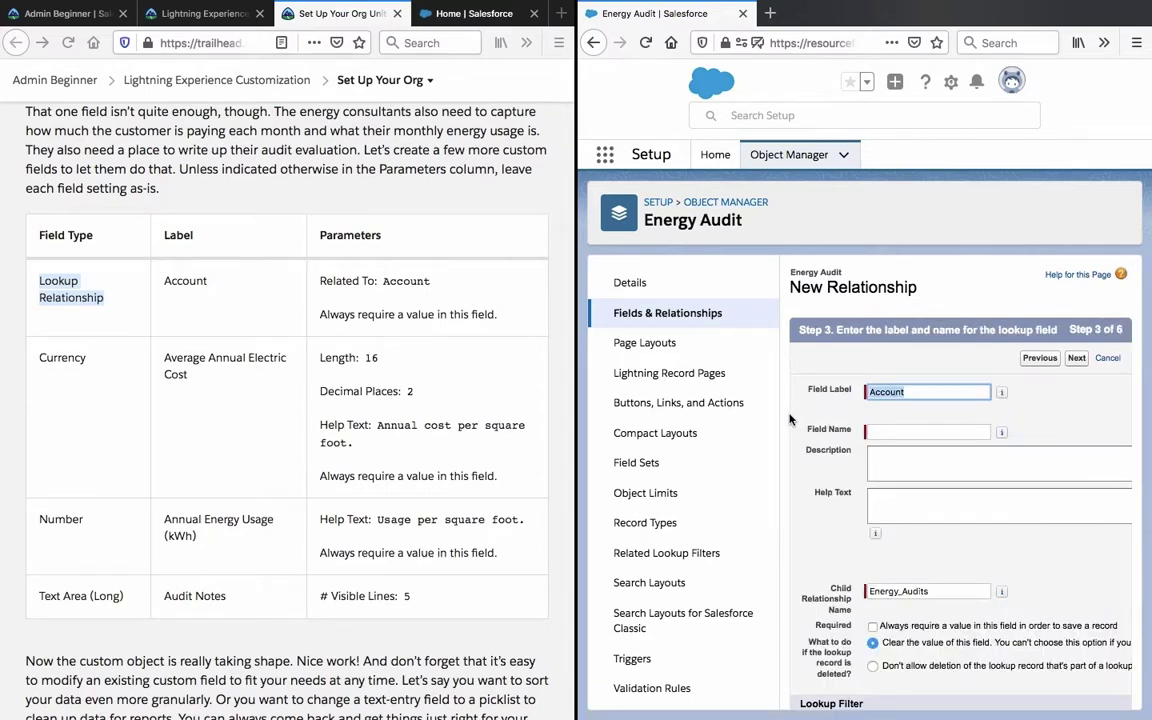
Keep the label Account, fill in the matching field name, and always require a value in the lookup field to save a record.
left_click(838, 460)
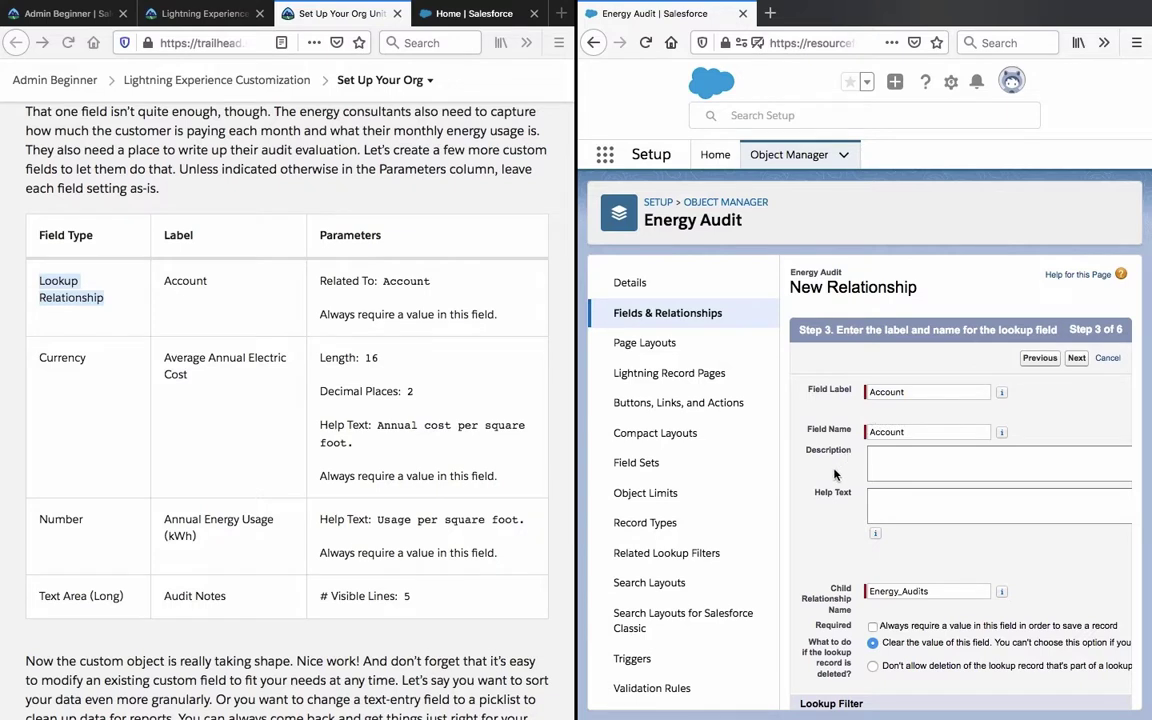
scroll(927, 430, "down", 1)
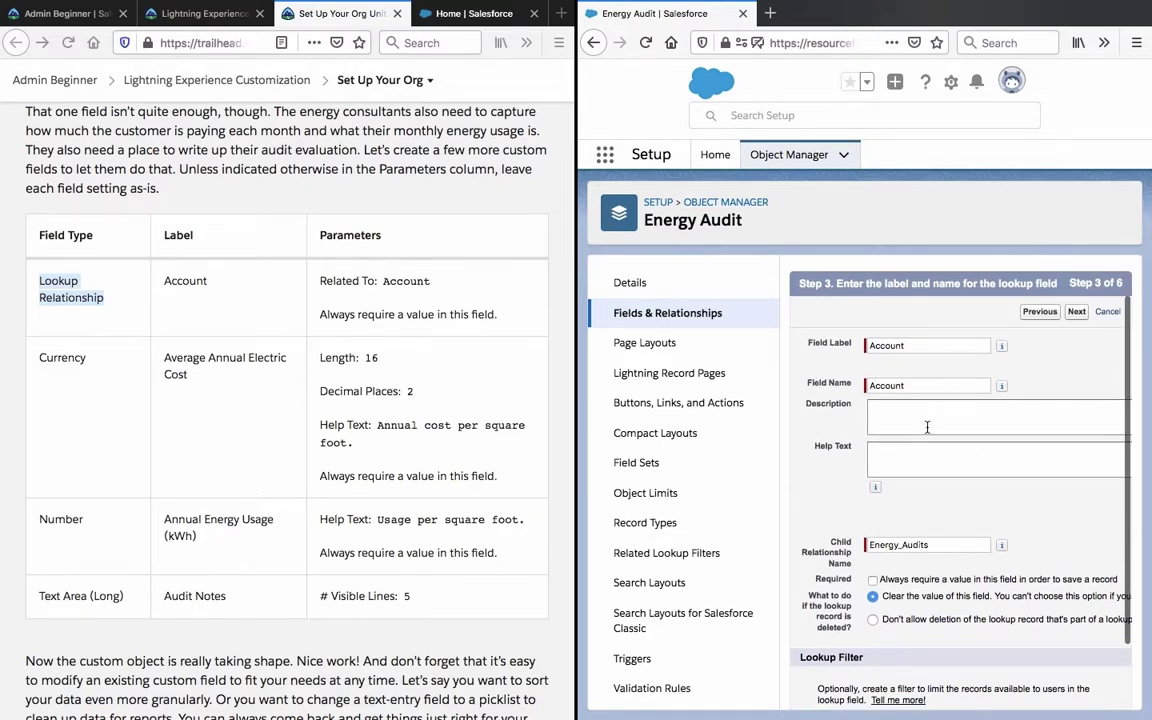
scroll(927, 427, "down", 2)
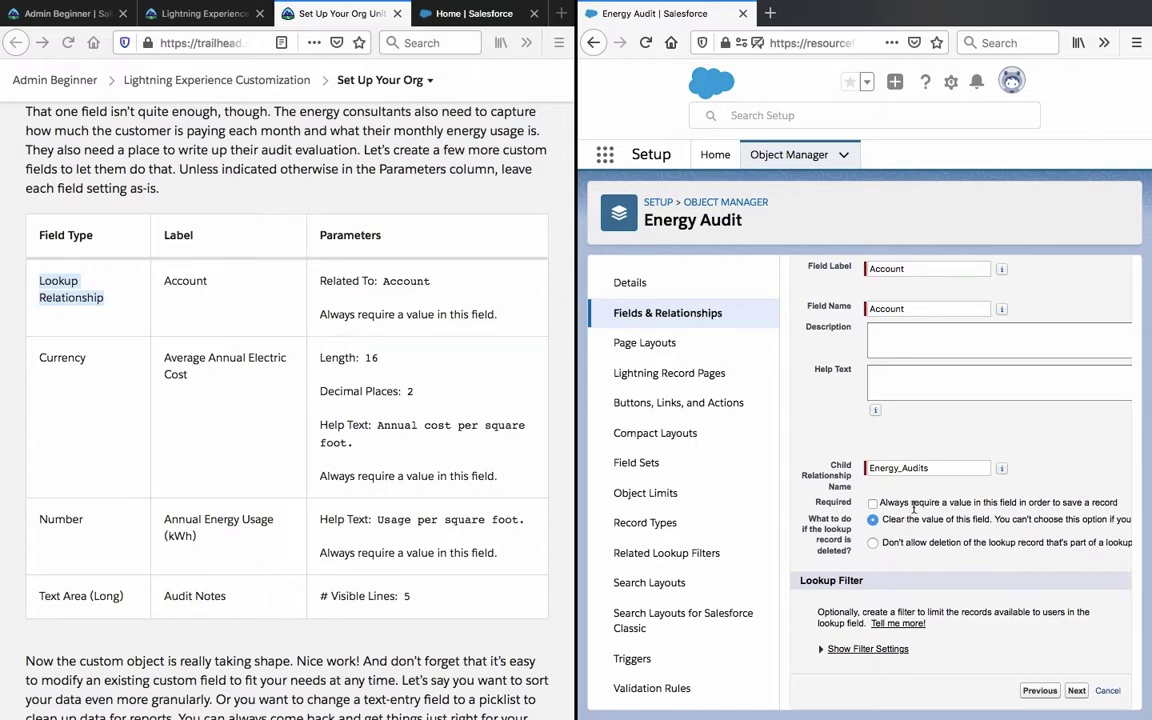
left_click(873, 503)
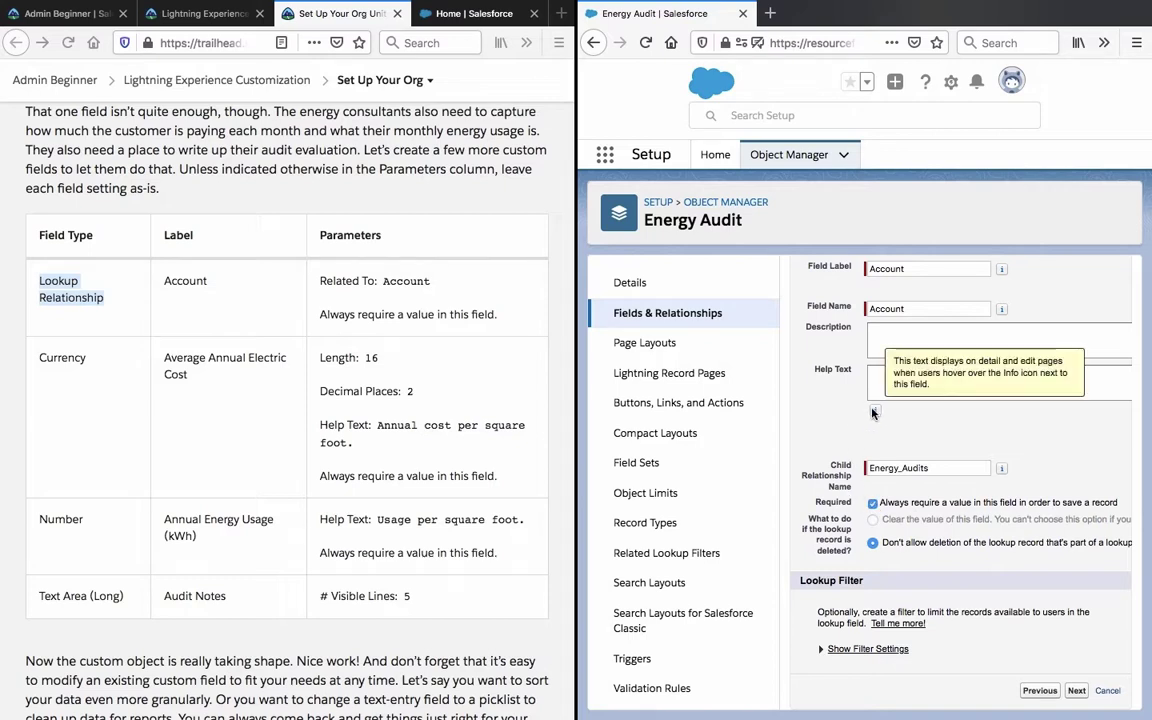
left_click(400, 314)
triple_click(400, 314)
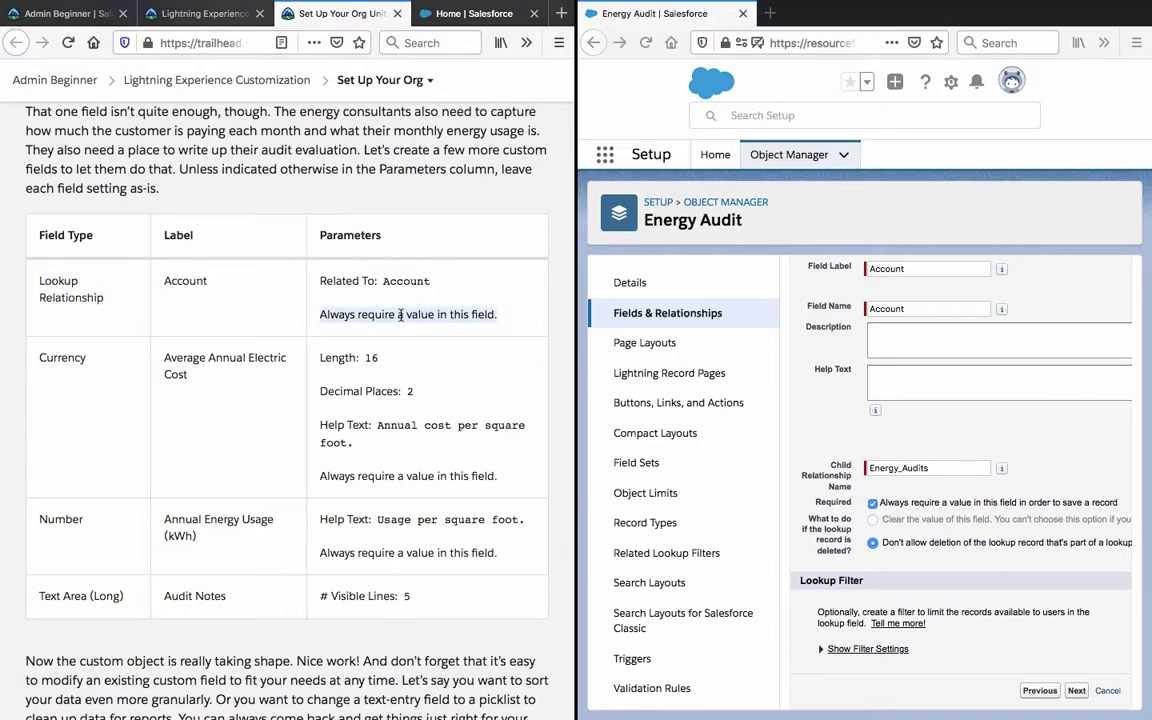
left_click(828, 398)
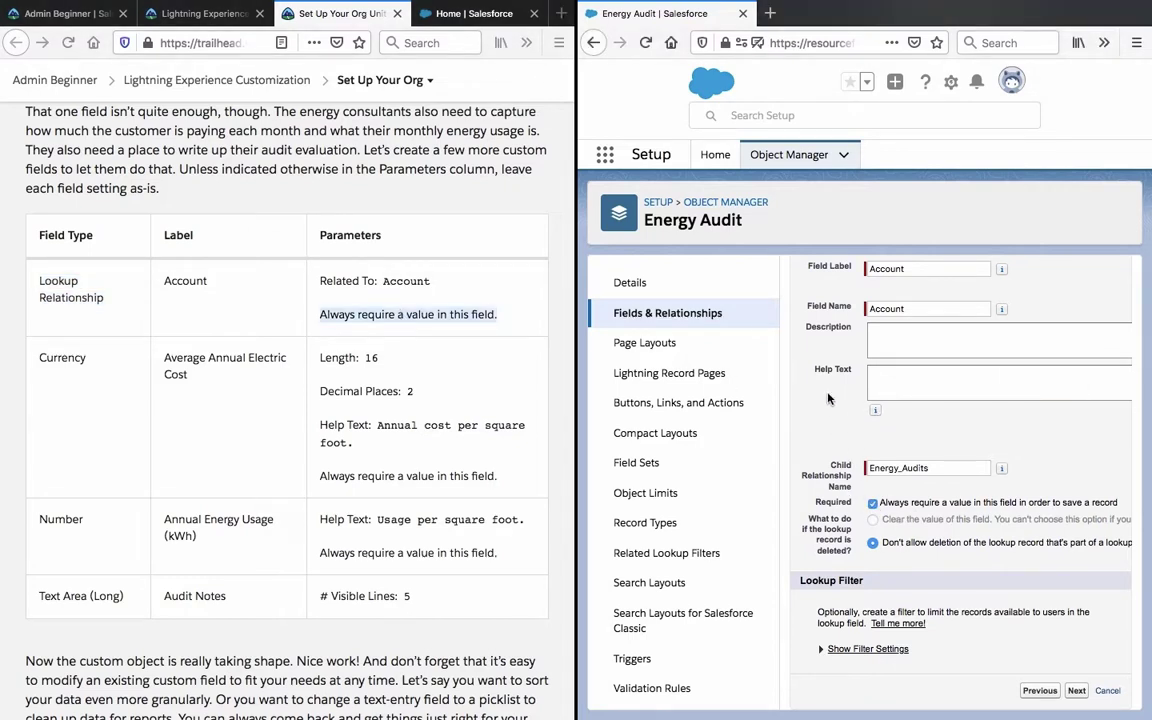
Expand the lookup filter settings and check them against the unit's parameters for the Account lookup field.
scroll(828, 398, "down", 2)
scroll(1062, 637, "up", 3)
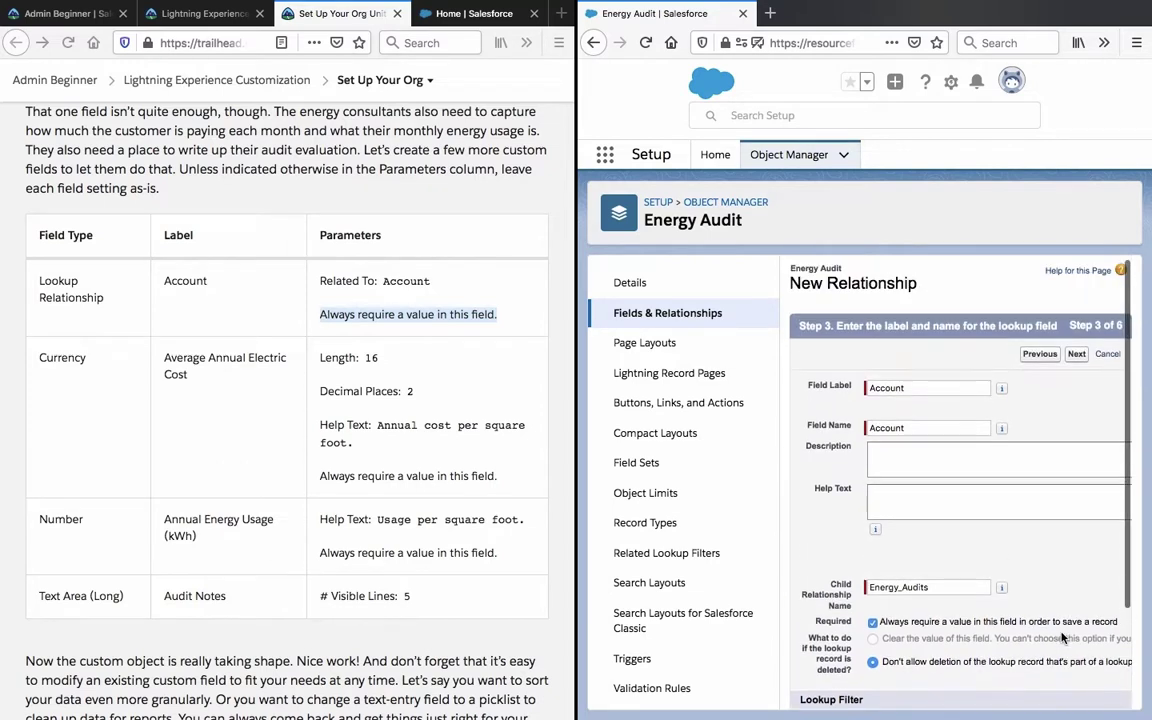
scroll(1062, 637, "down", 3)
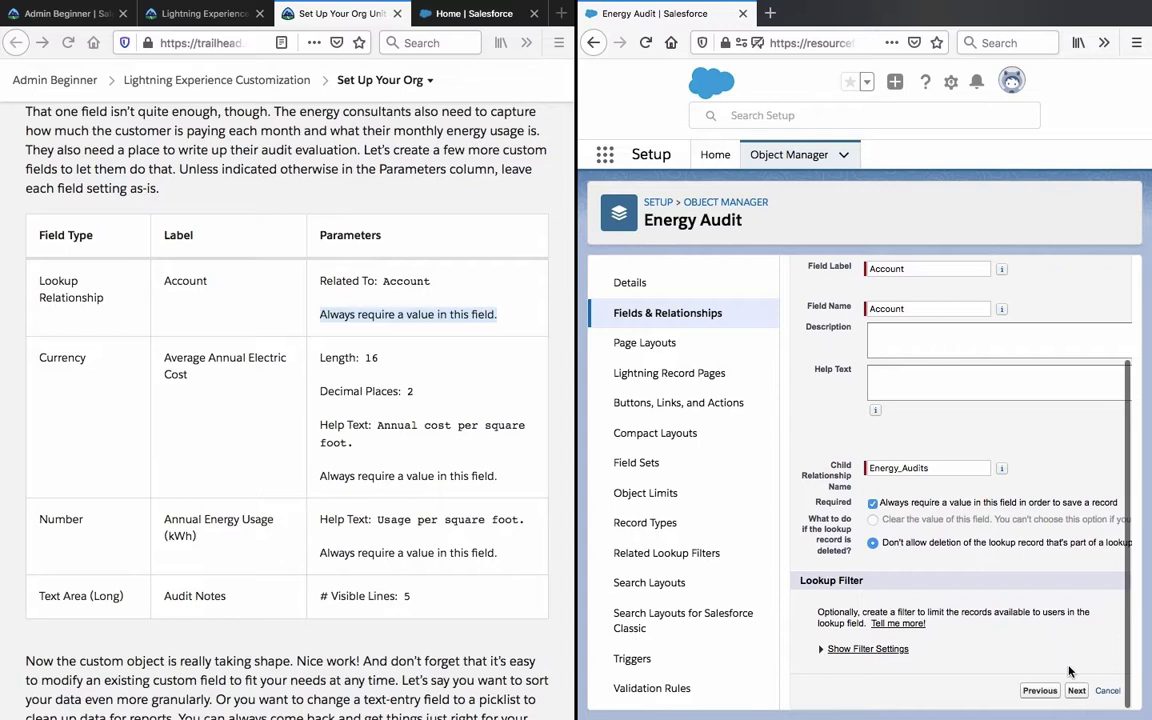
mouse_move(1004, 472)
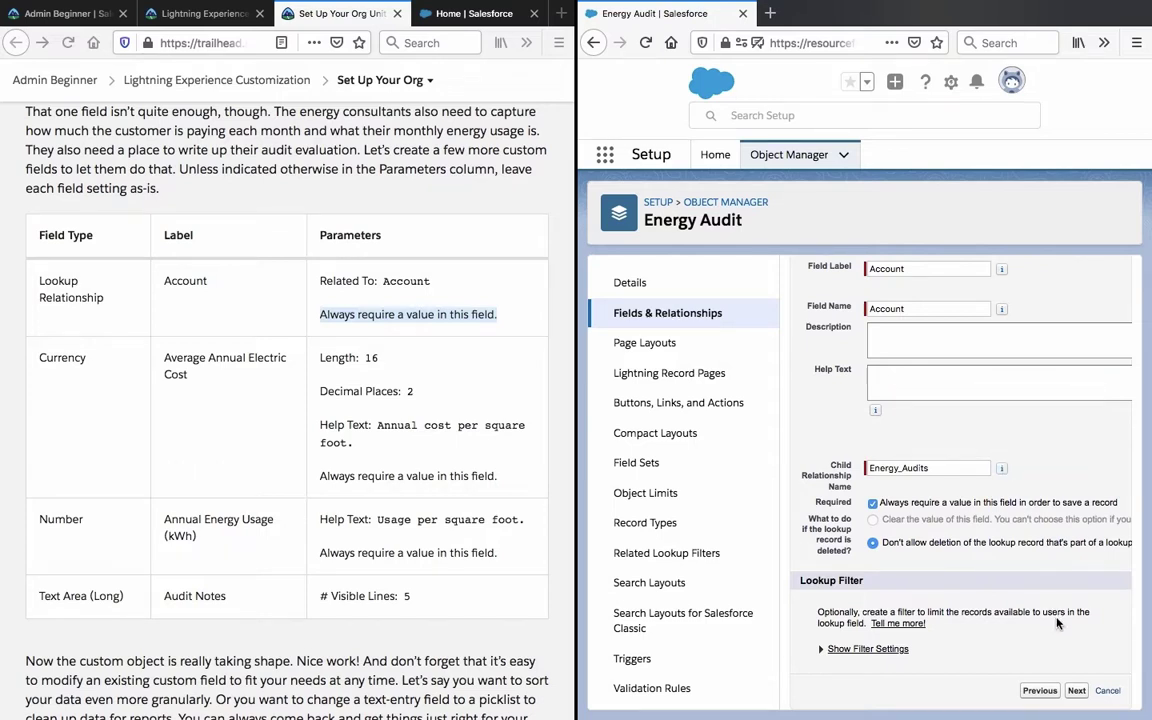
left_click(893, 650)
scroll(891, 650, "down", 5)
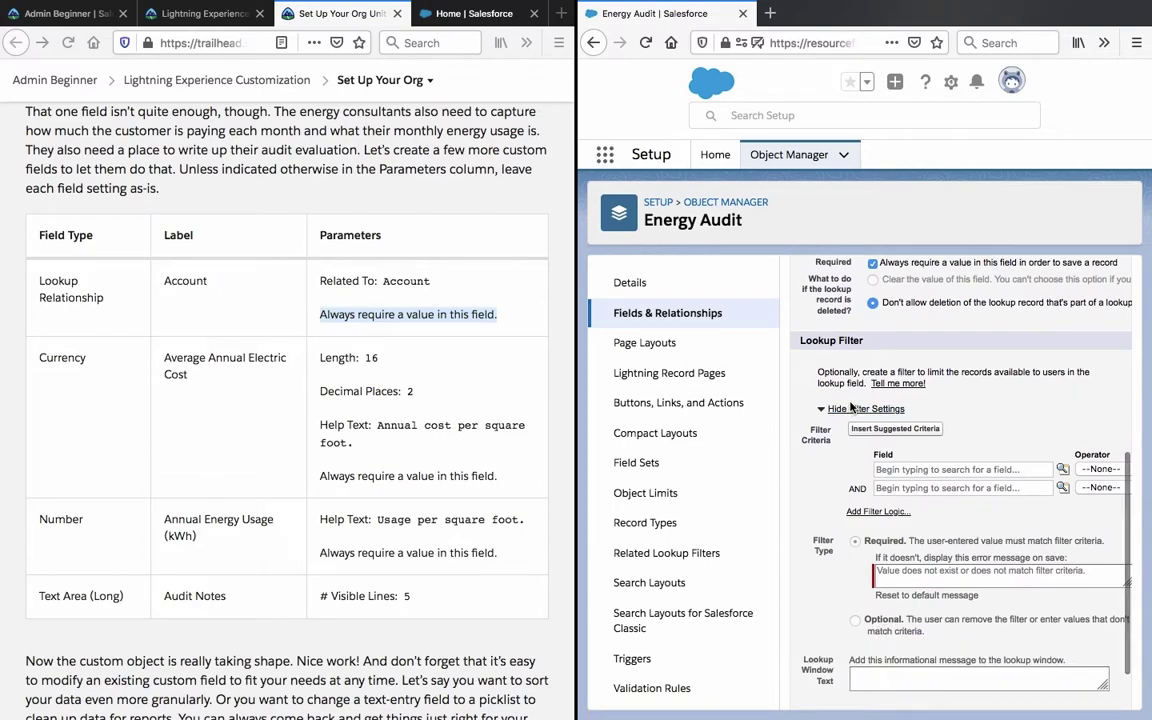
scroll(505, 430, "down", 10)
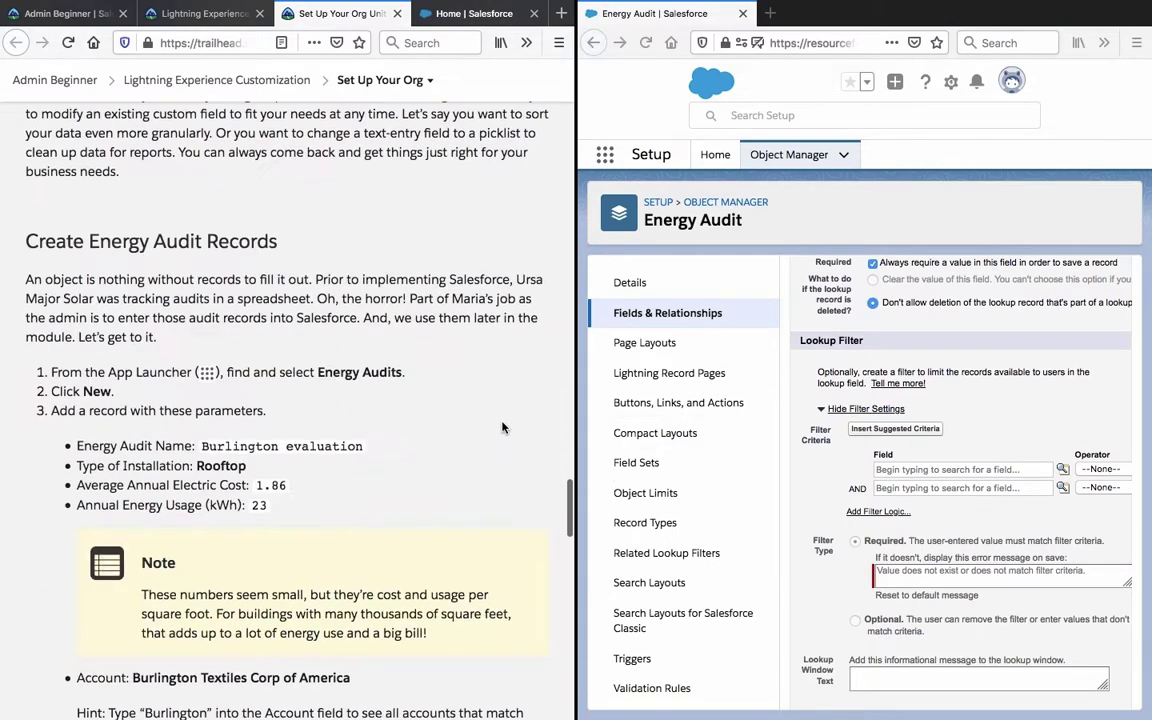
scroll(505, 428, "up", 8)
scroll(505, 428, "up", 5)
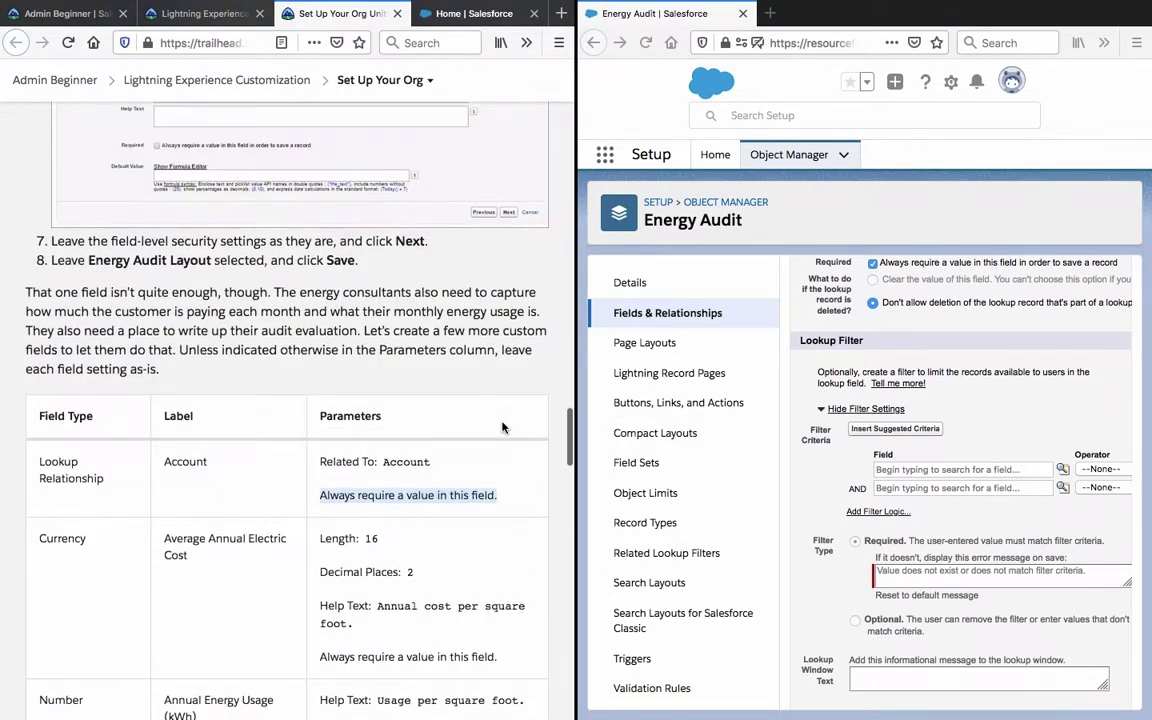
triple_click(387, 463)
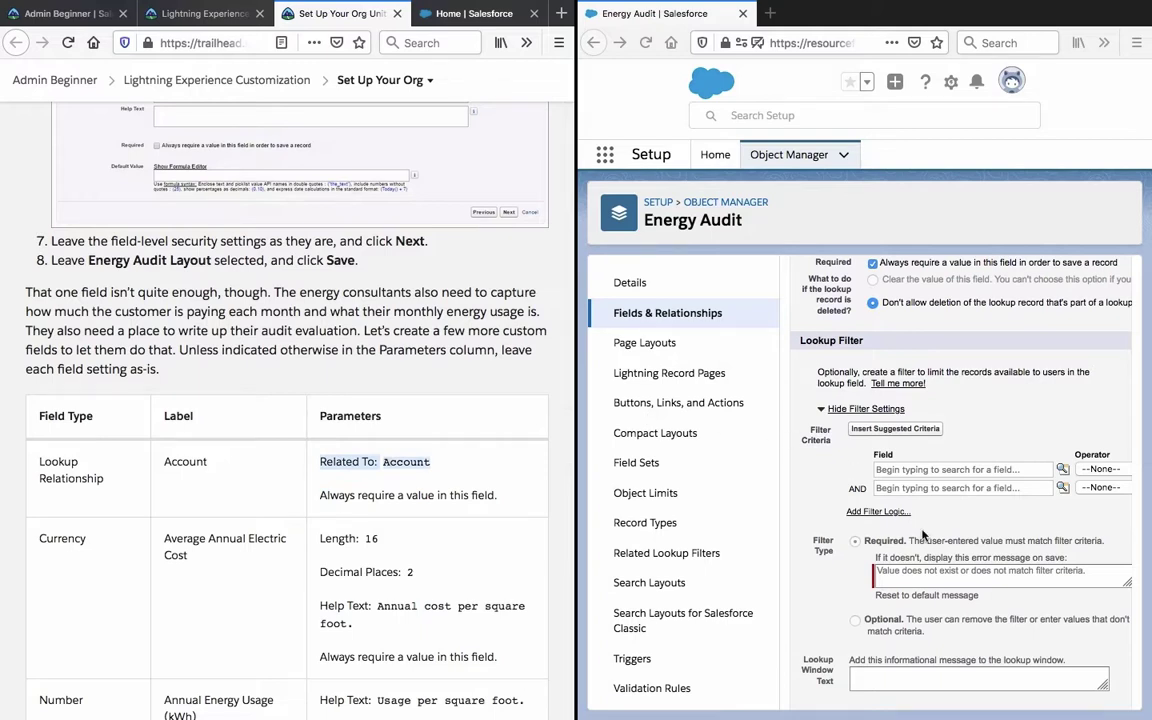
left_click(862, 411)
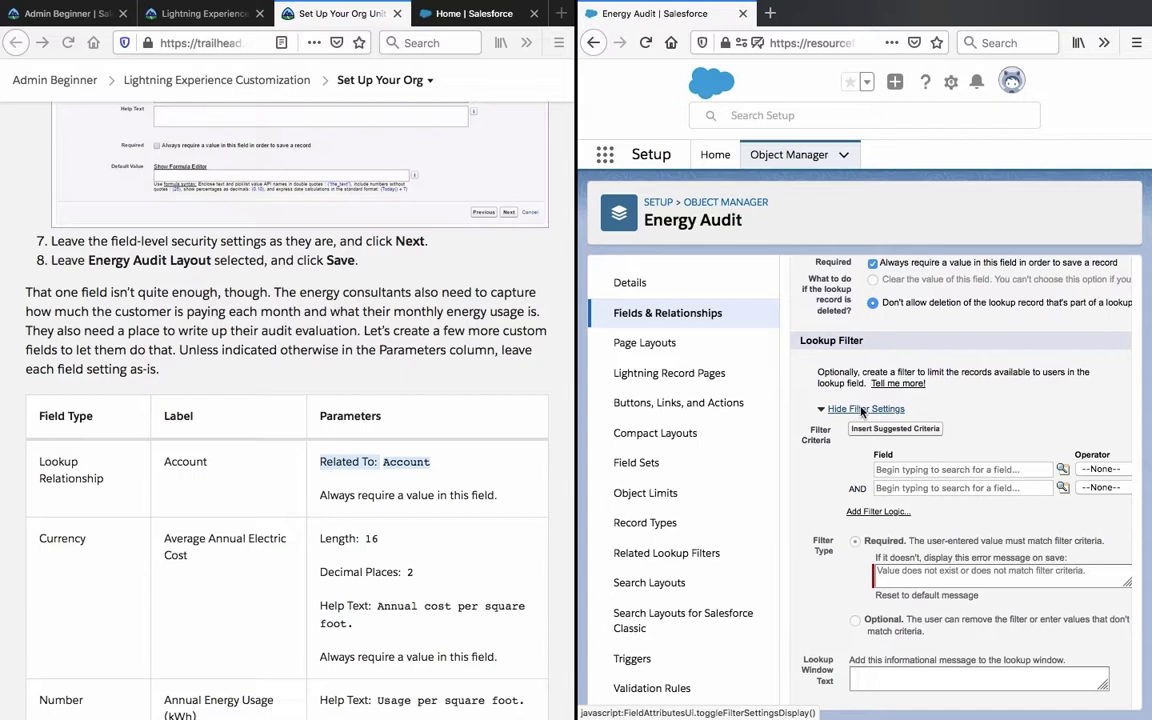
left_click(862, 411)
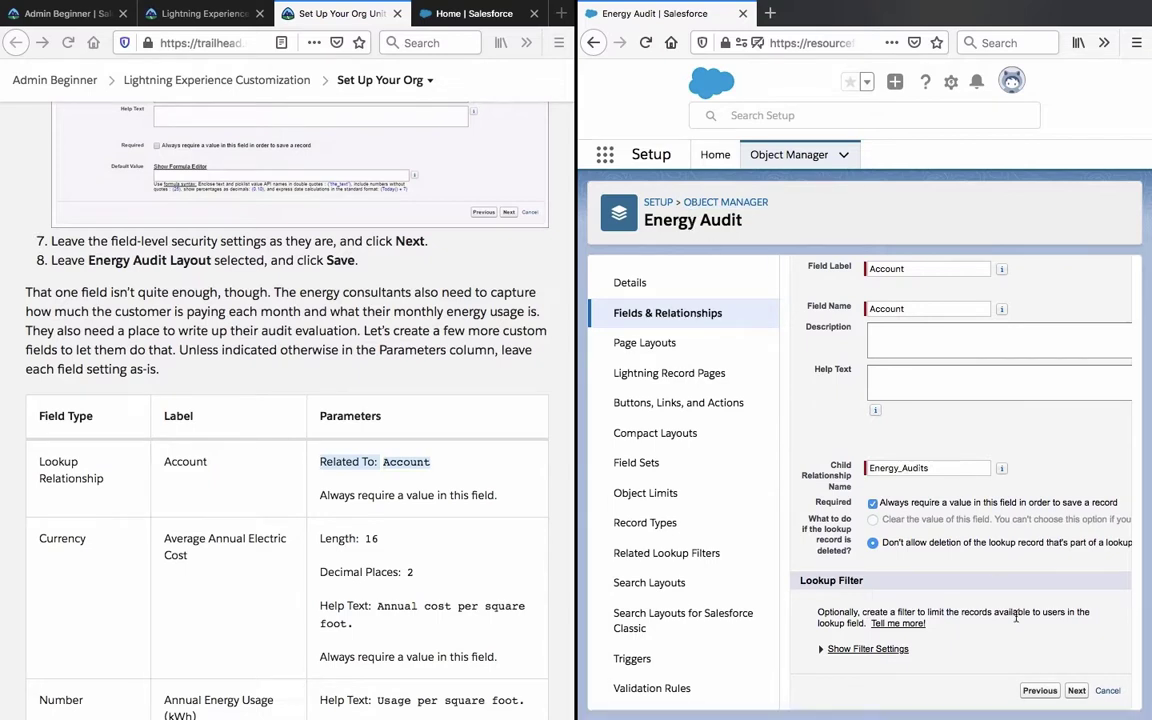
left_click(1076, 690)
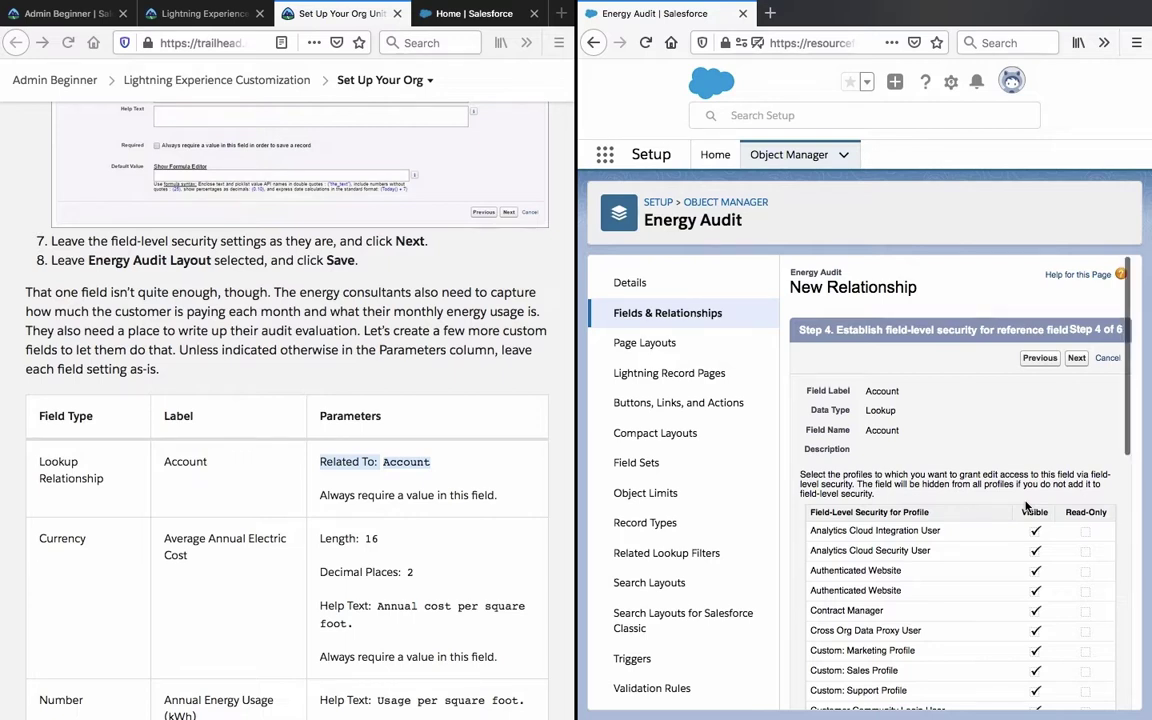
left_click(1076, 360)
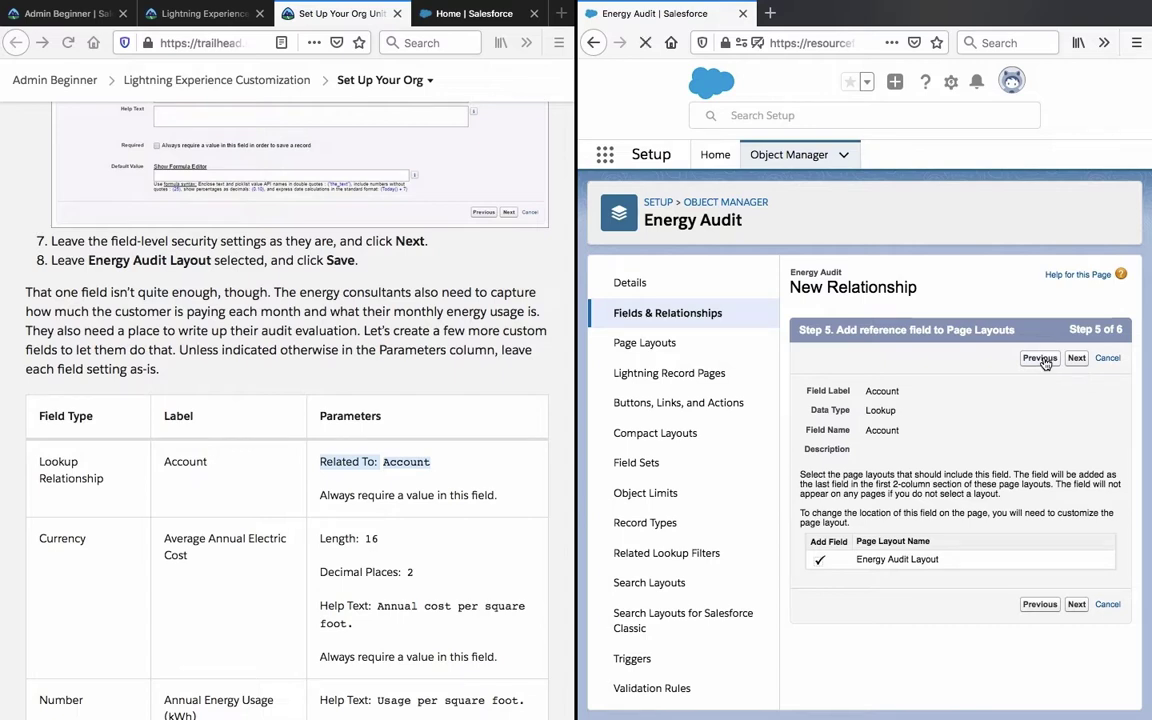
left_click(1040, 358)
left_click(1040, 358)
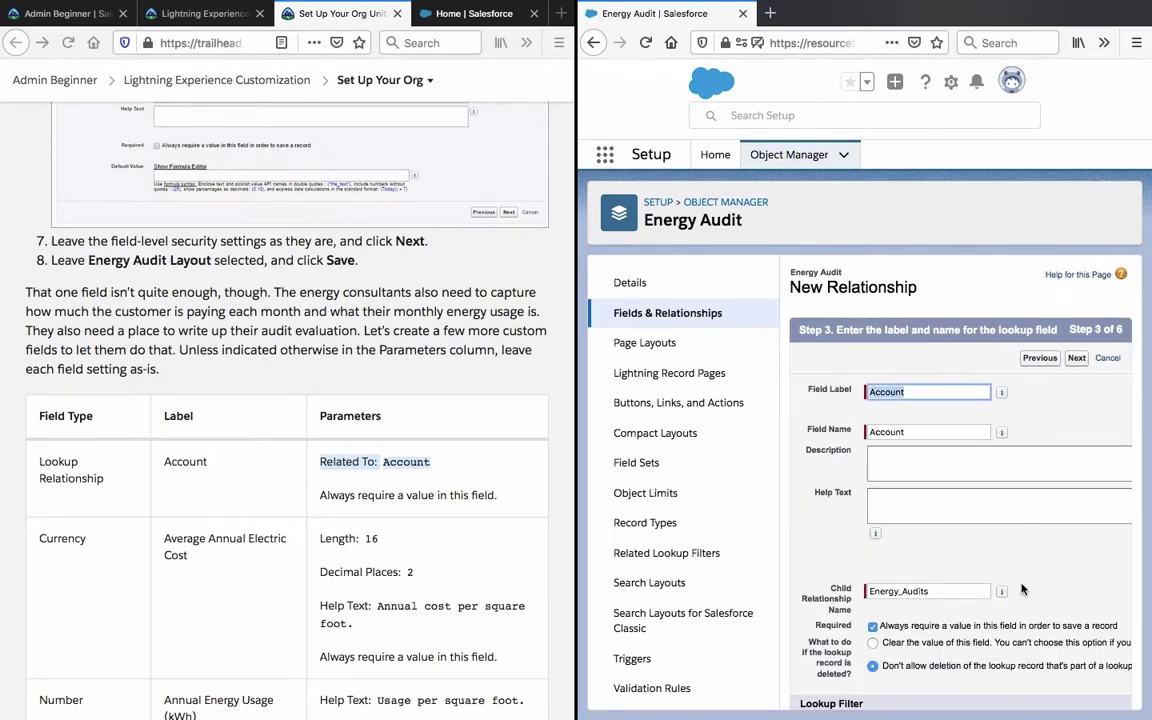
Recheck the lookup filter settings and set the lookup field's child relationship name to Account.
scroll(1022, 590, "down", 3)
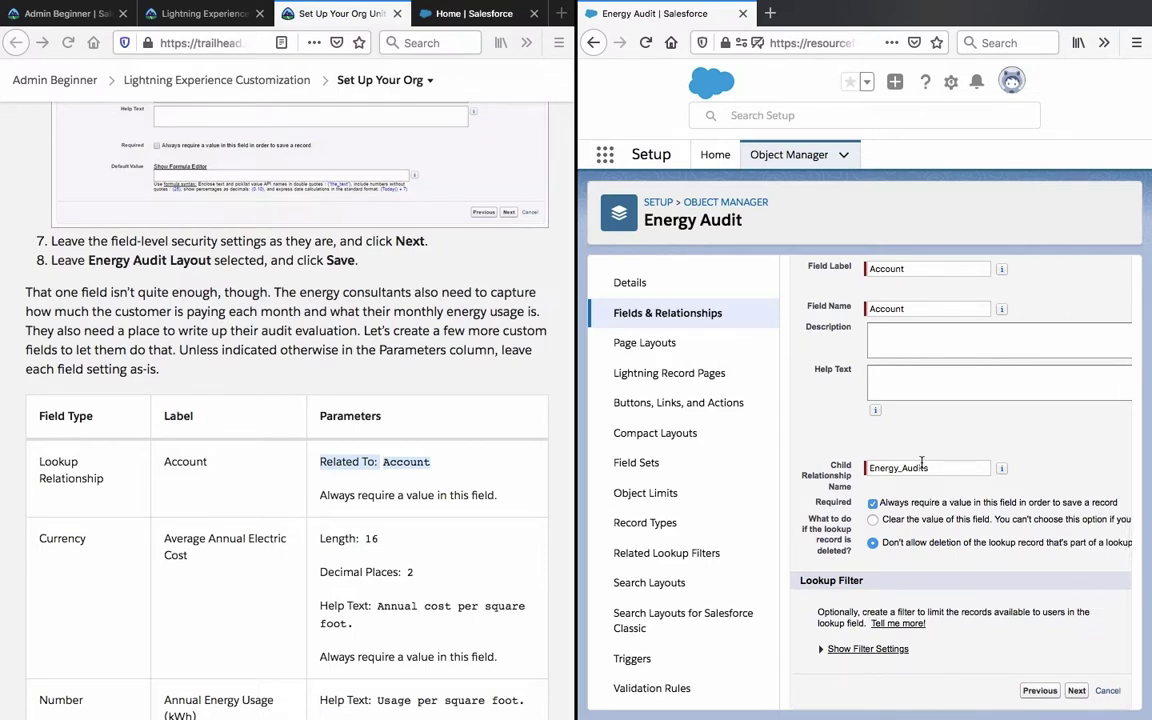
left_click(862, 648)
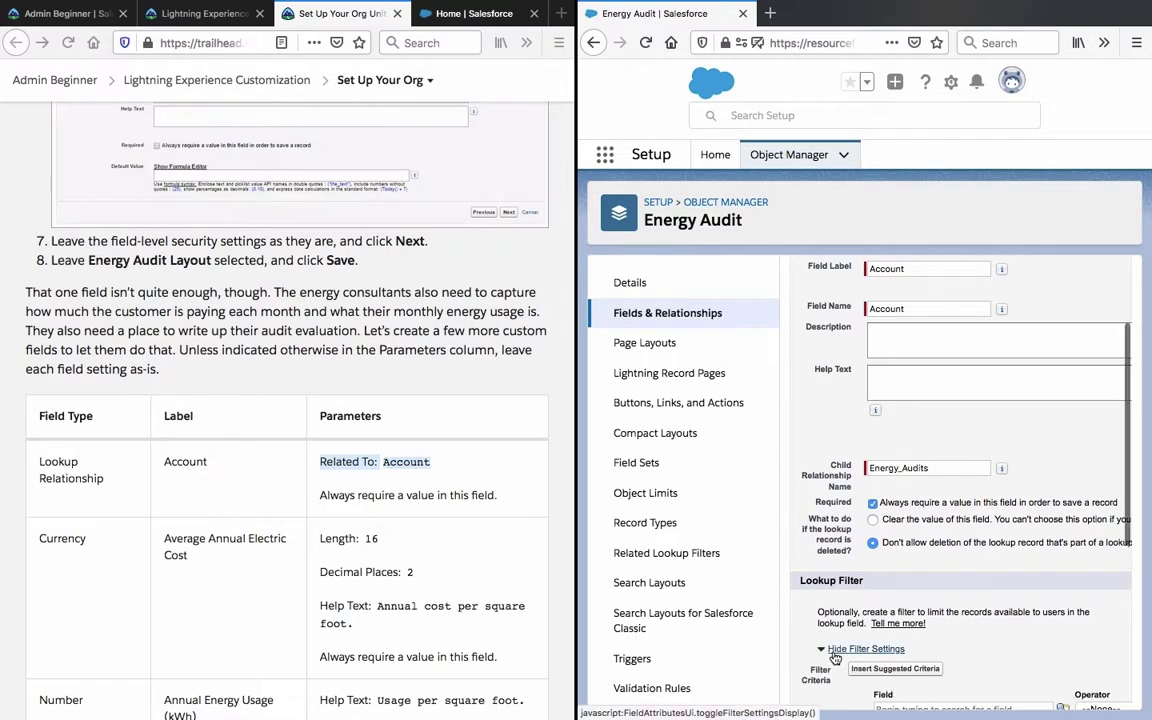
scroll(920, 467, "down", 5)
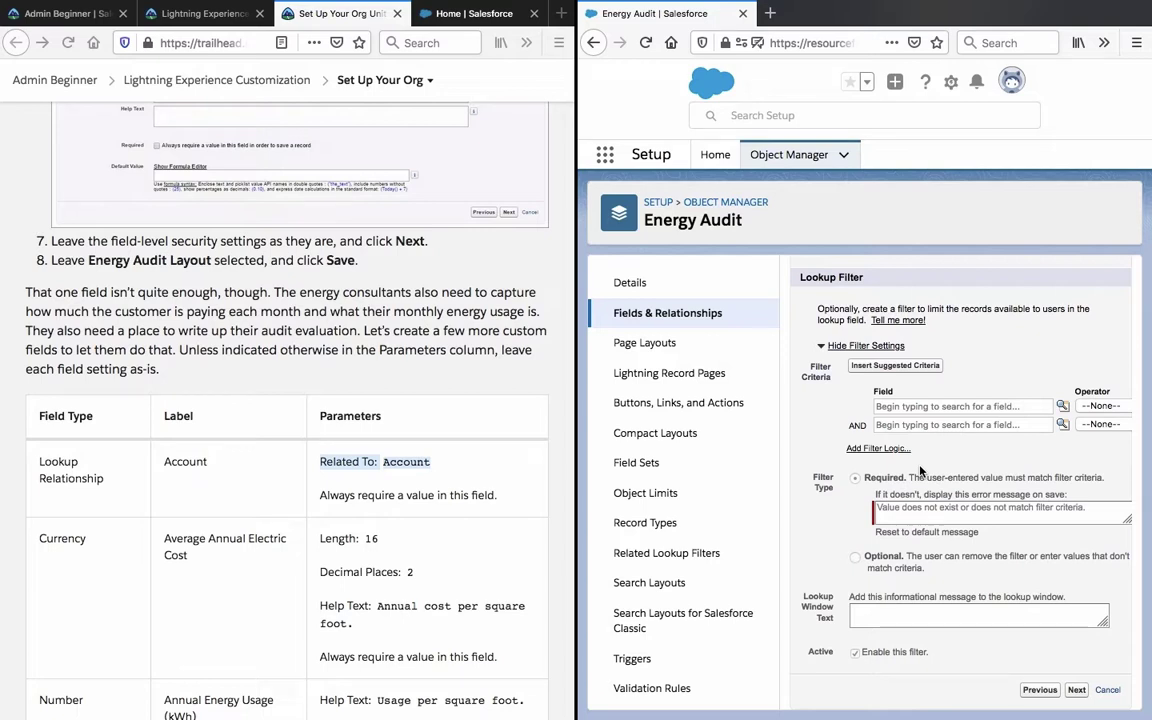
scroll(920, 471, "up", 5)
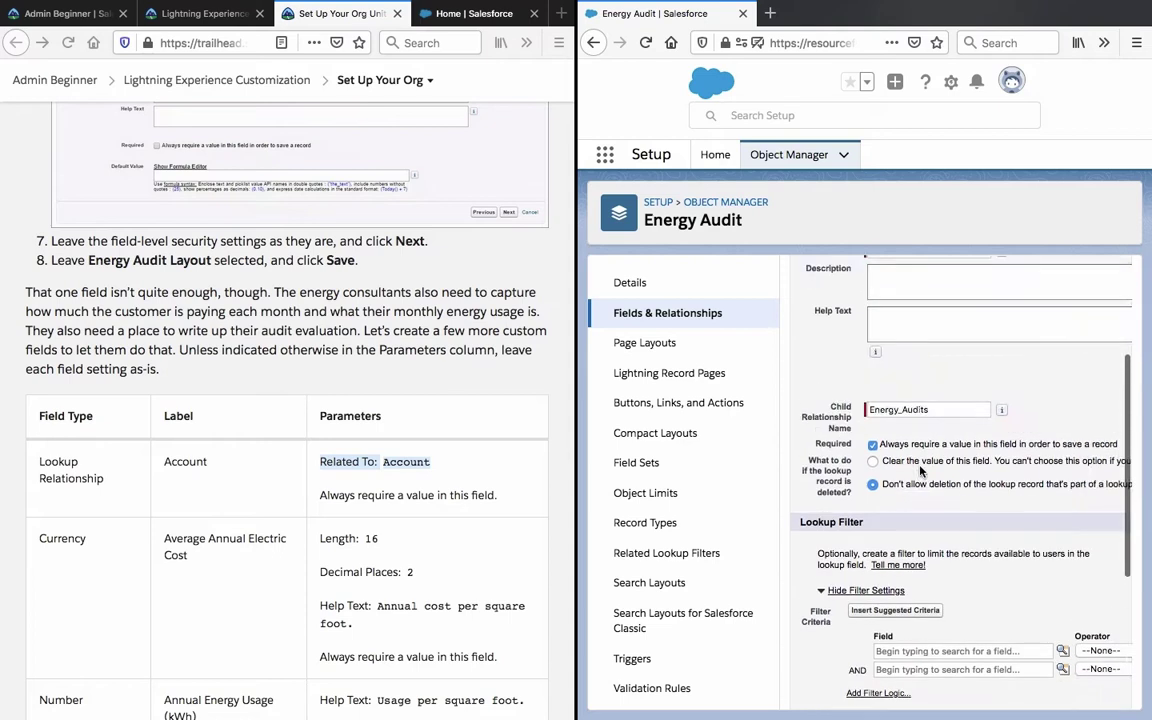
double_click(920, 409)
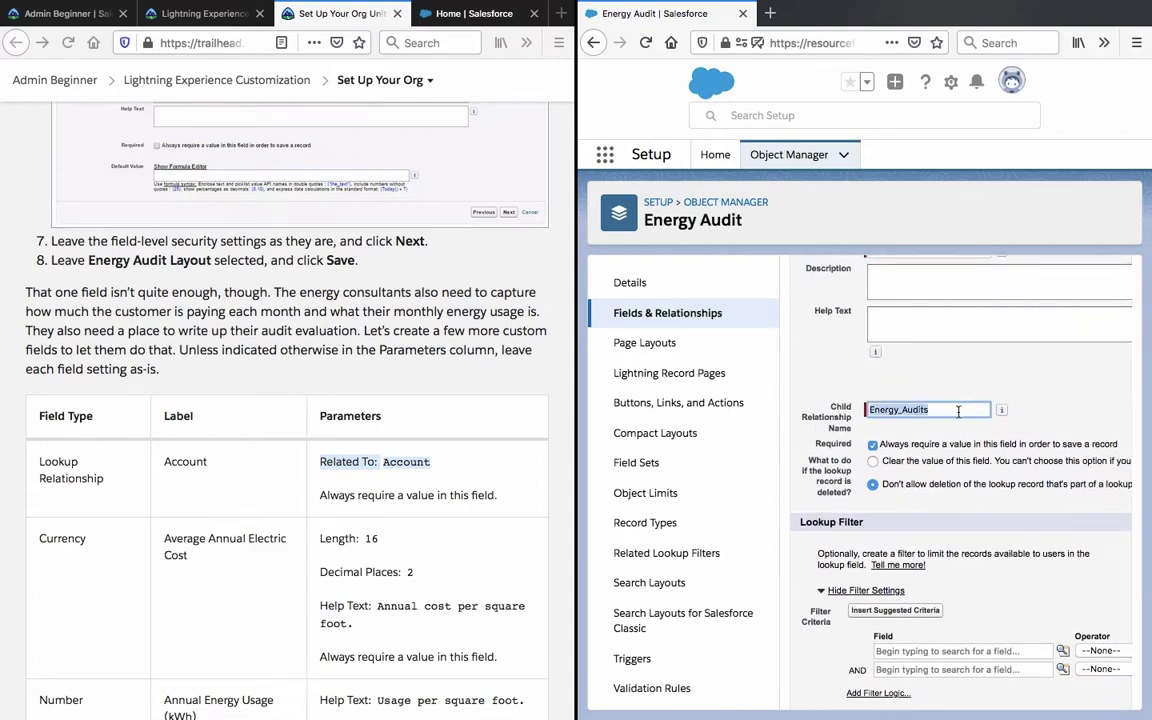
type("Account")
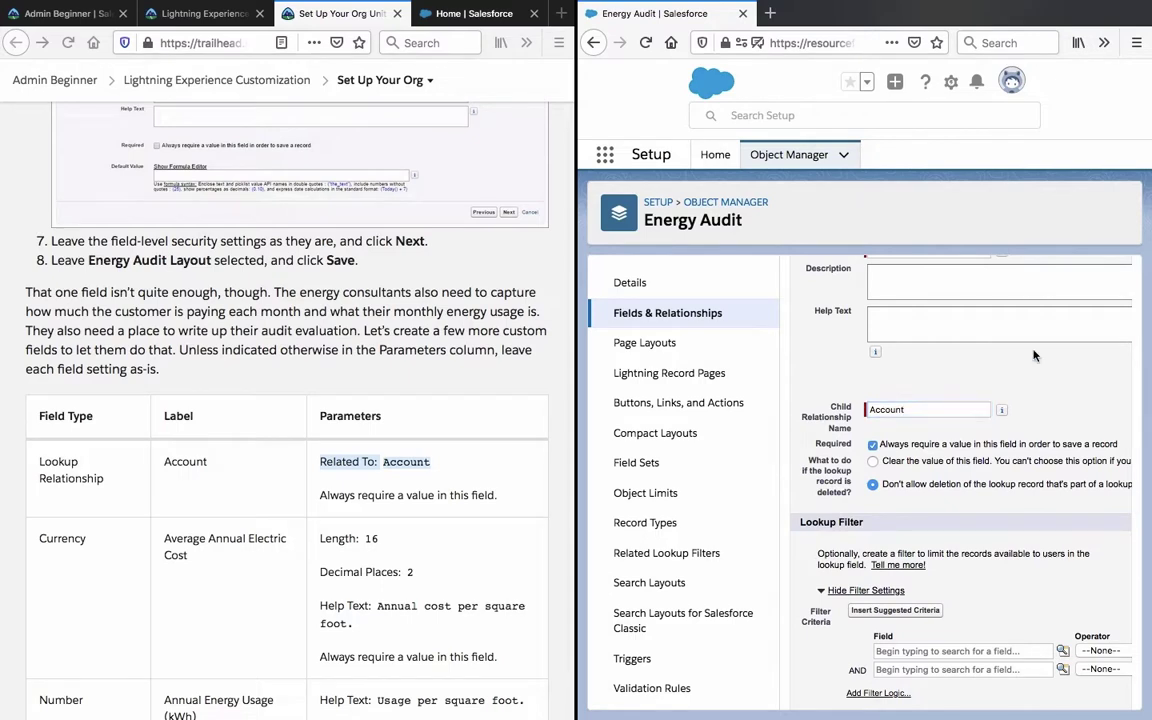
Accept the default field-level security, Energy Audit Layout and related list settings for the Account lookup field, and save it.
scroll(1040, 415, "right", 5)
scroll(1040, 415, "down", 5)
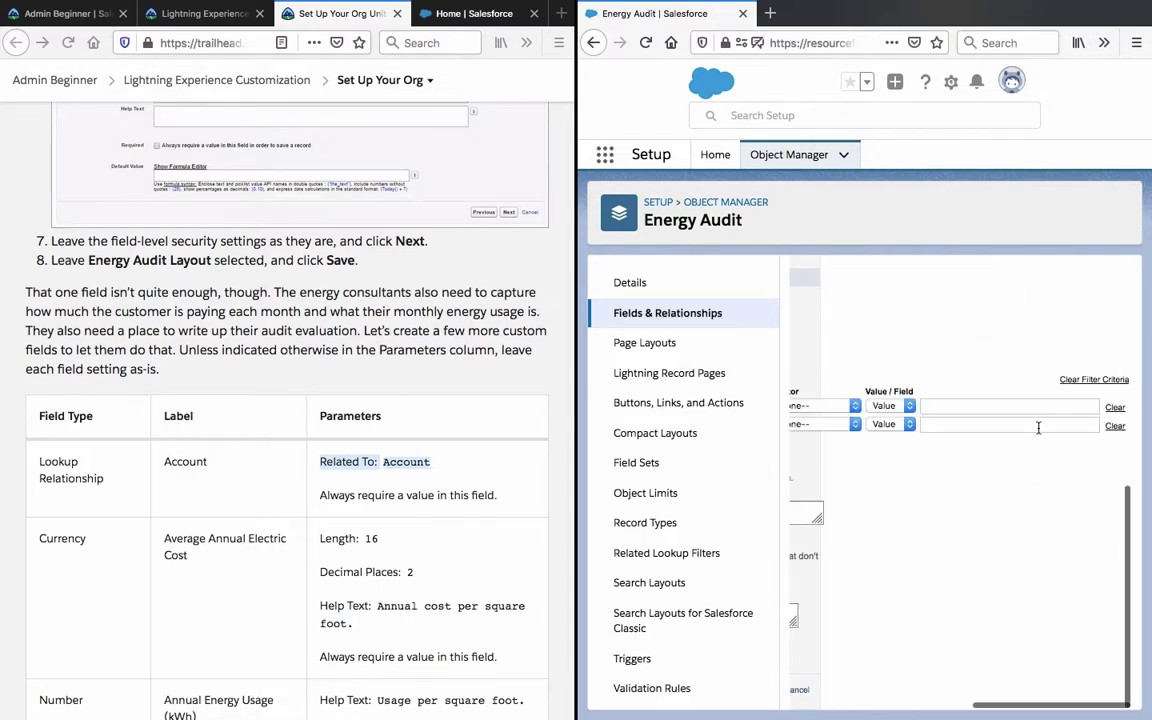
scroll(1036, 424, "left", 5)
left_click(1076, 689)
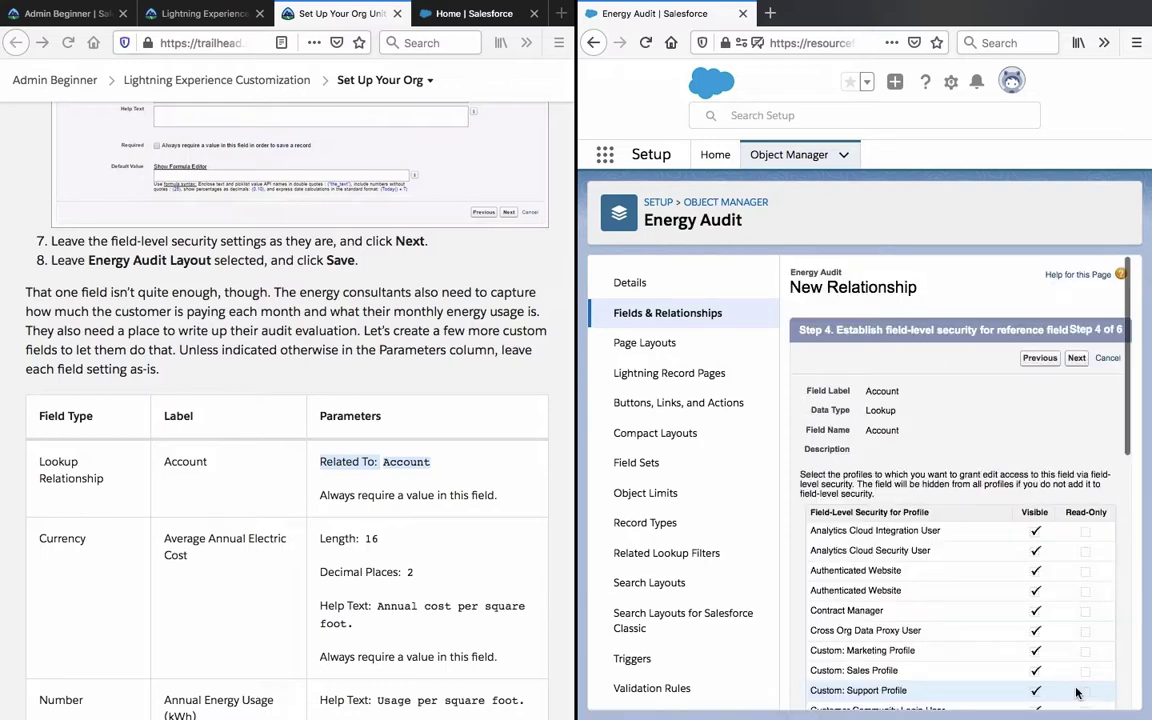
scroll(1076, 692, "down", 8)
left_click(1076, 690)
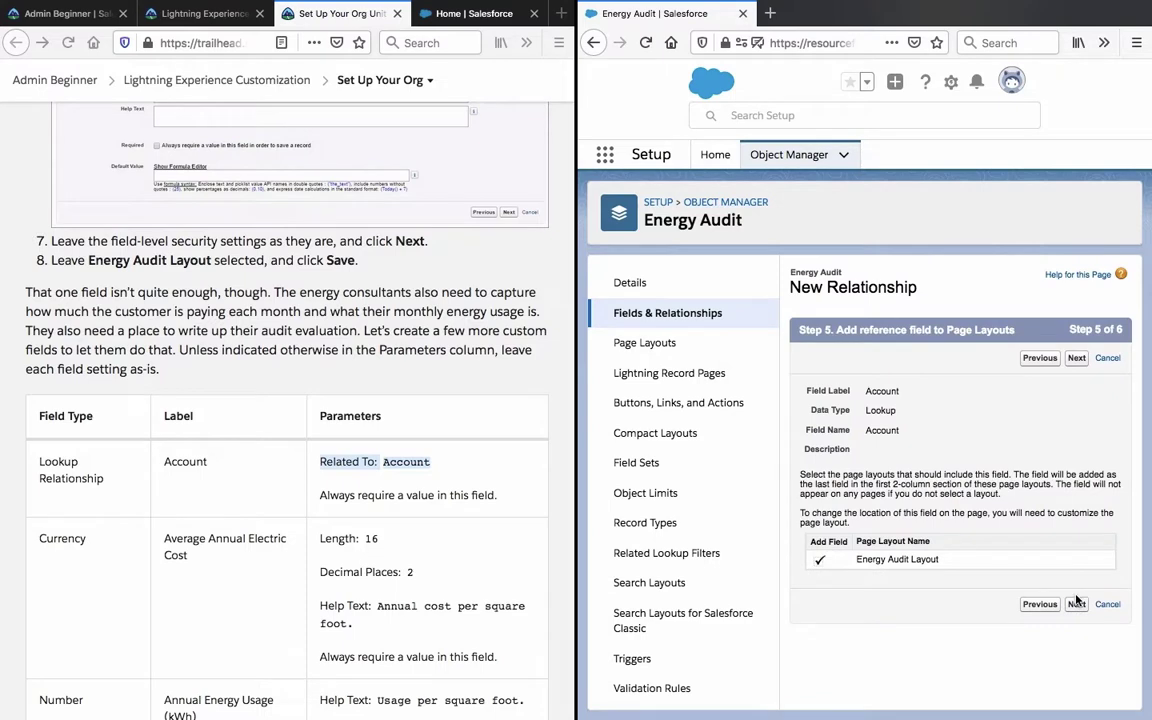
left_click(1076, 604)
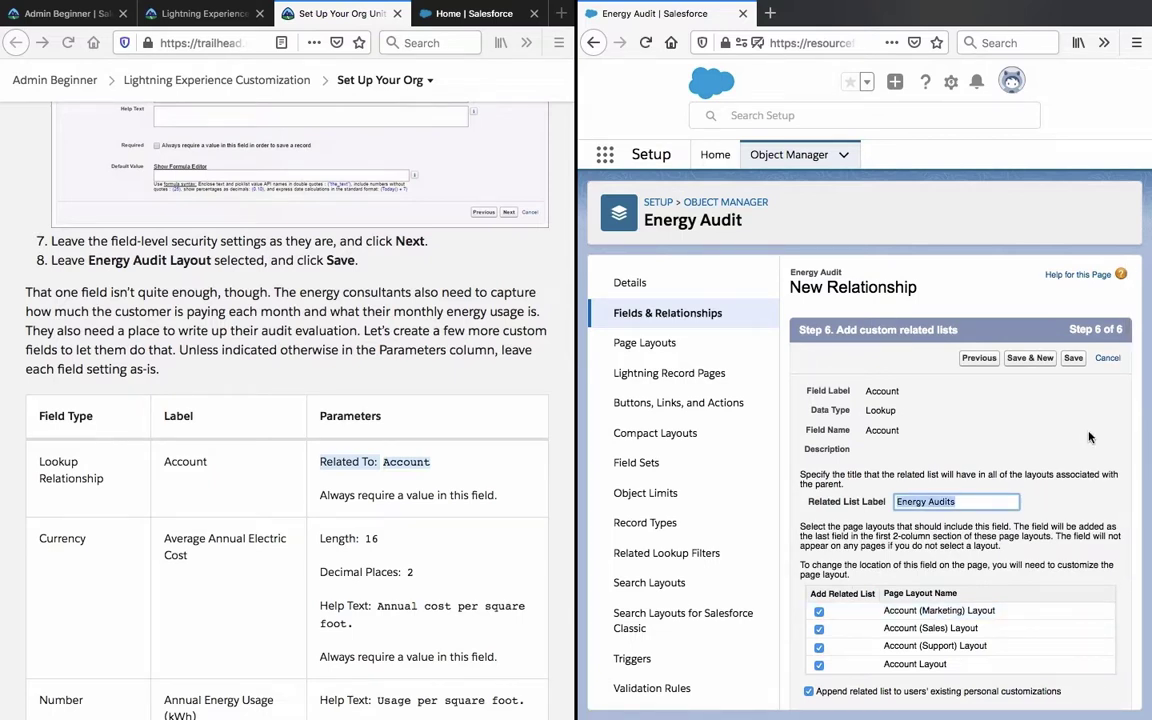
left_click(1072, 358)
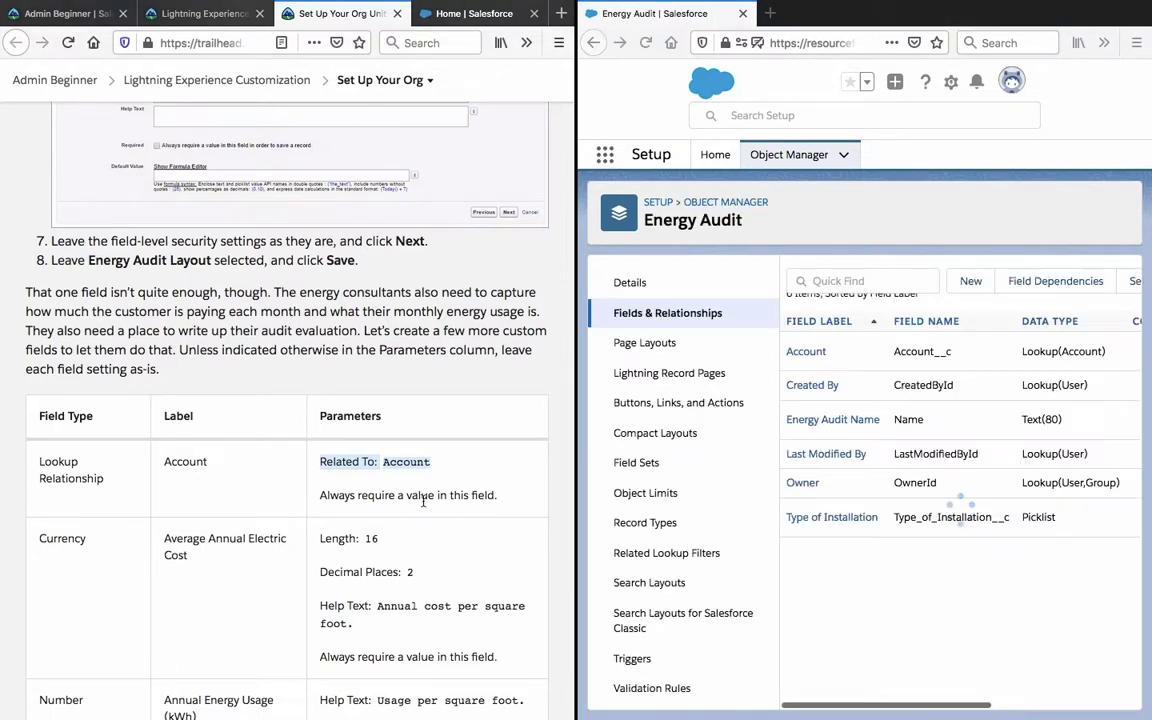
Start a new custom field on the Energy Audit object with Currency as its data type and proceed to its details.
scroll(423, 505, "down", 2)
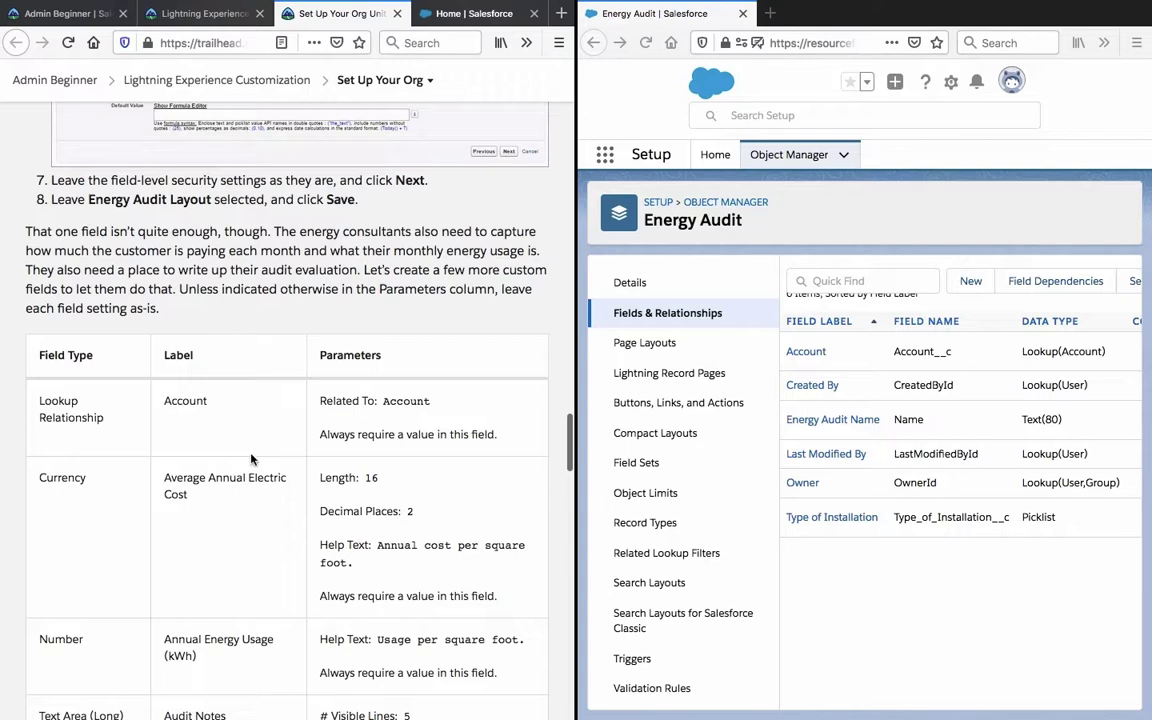
double_click(66, 478)
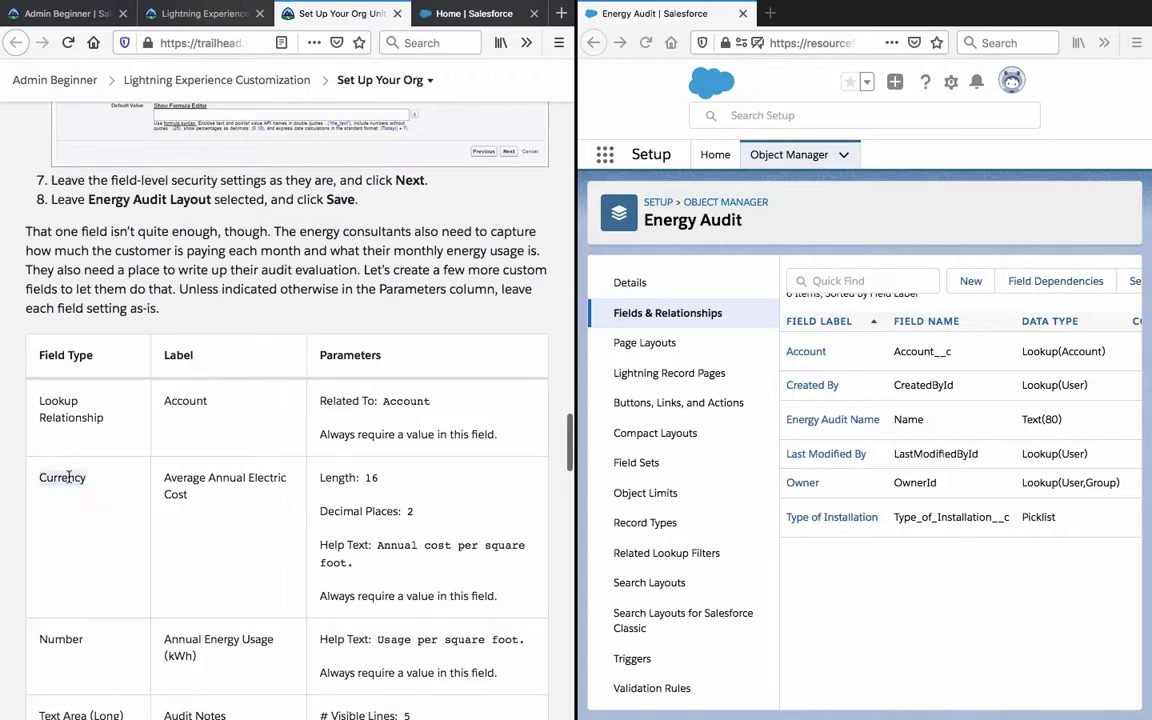
left_click(972, 287)
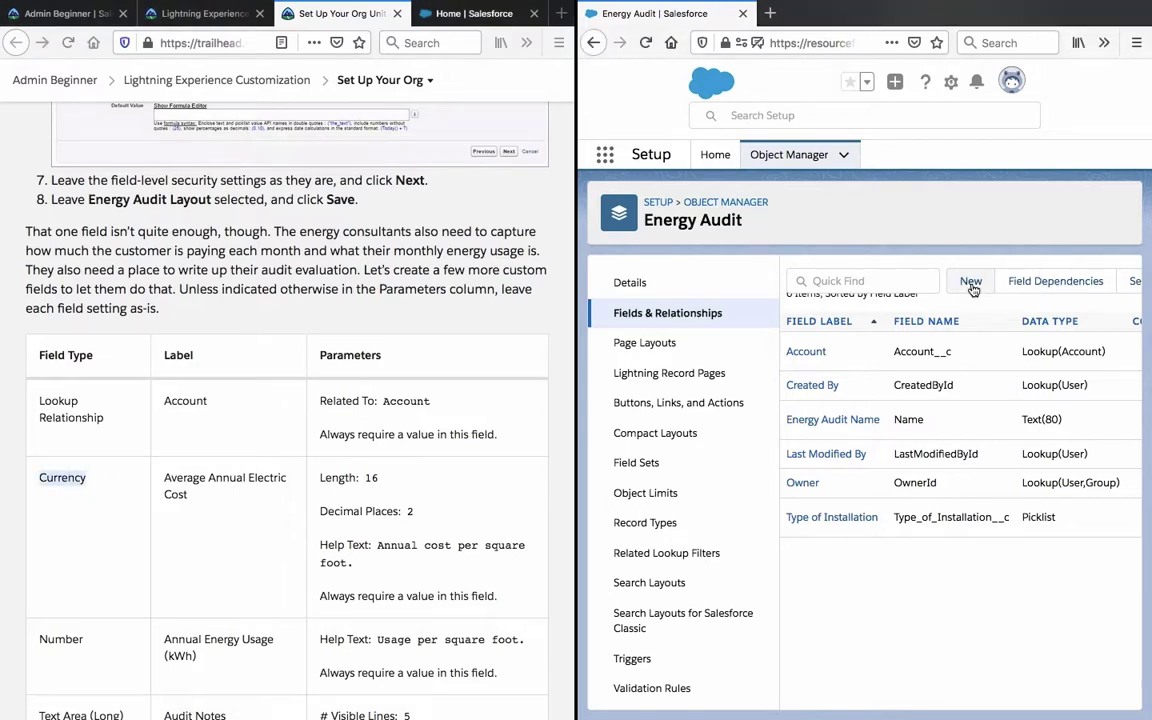
left_click(971, 283)
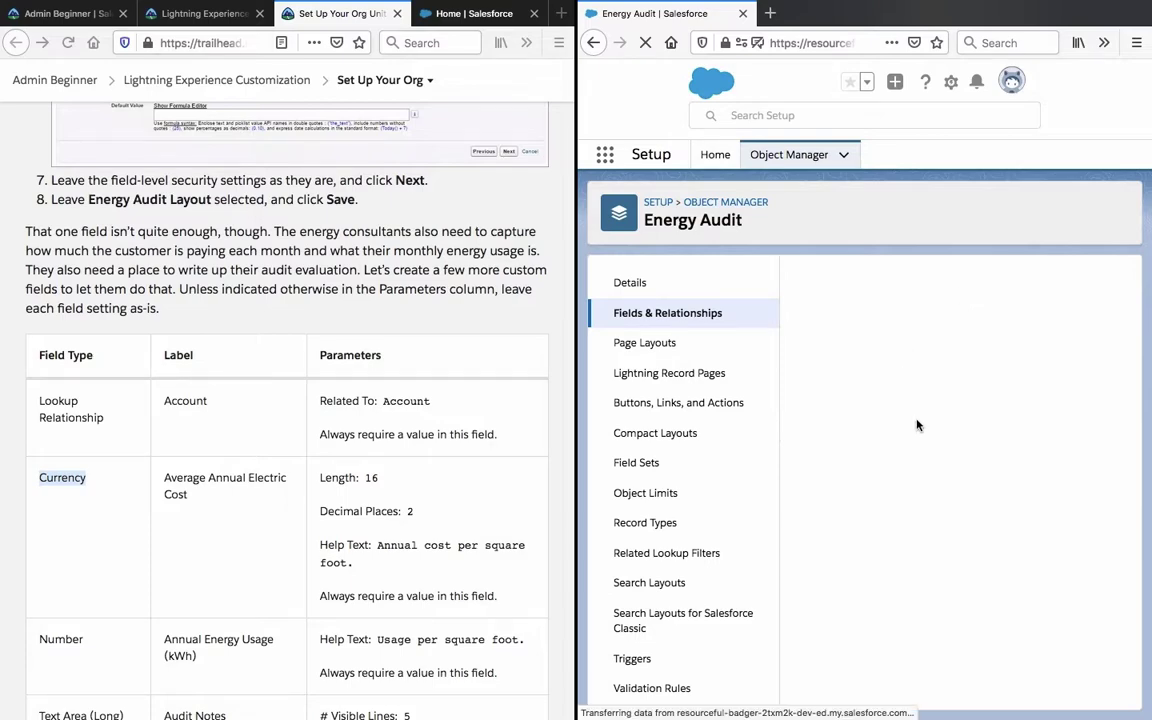
scroll(917, 425, "down", 3)
scroll(917, 425, "down", 10)
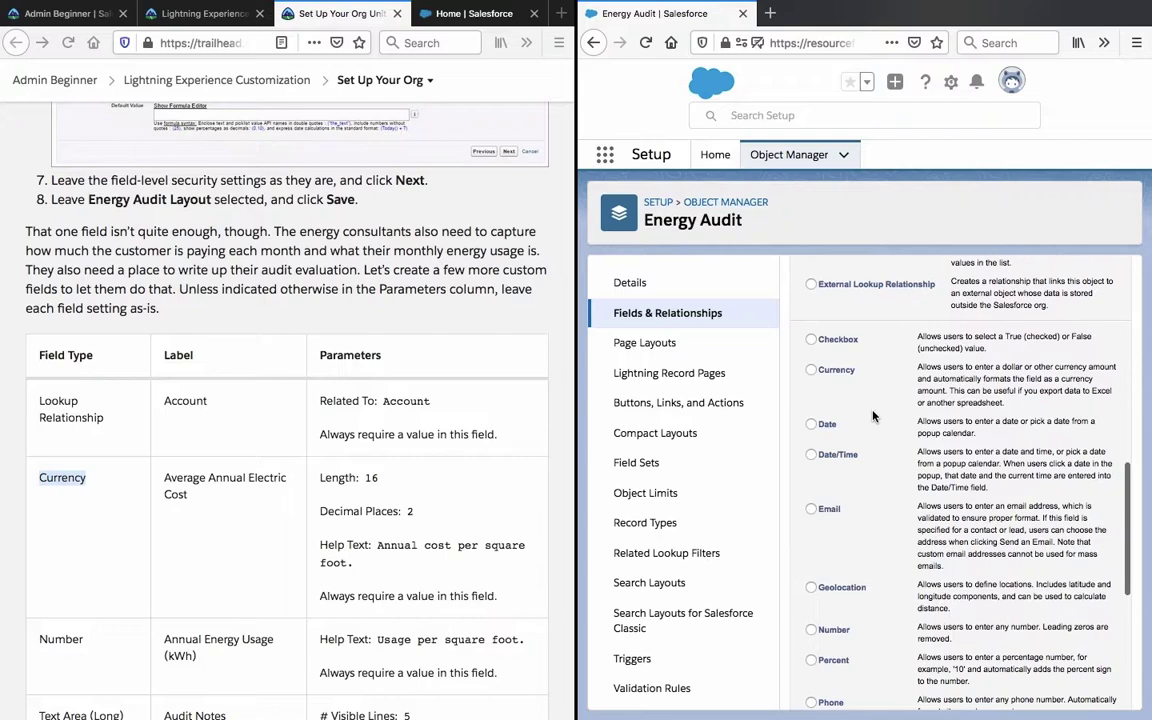
left_click(811, 370)
scroll(1000, 400, "up", 10)
left_click(1079, 359)
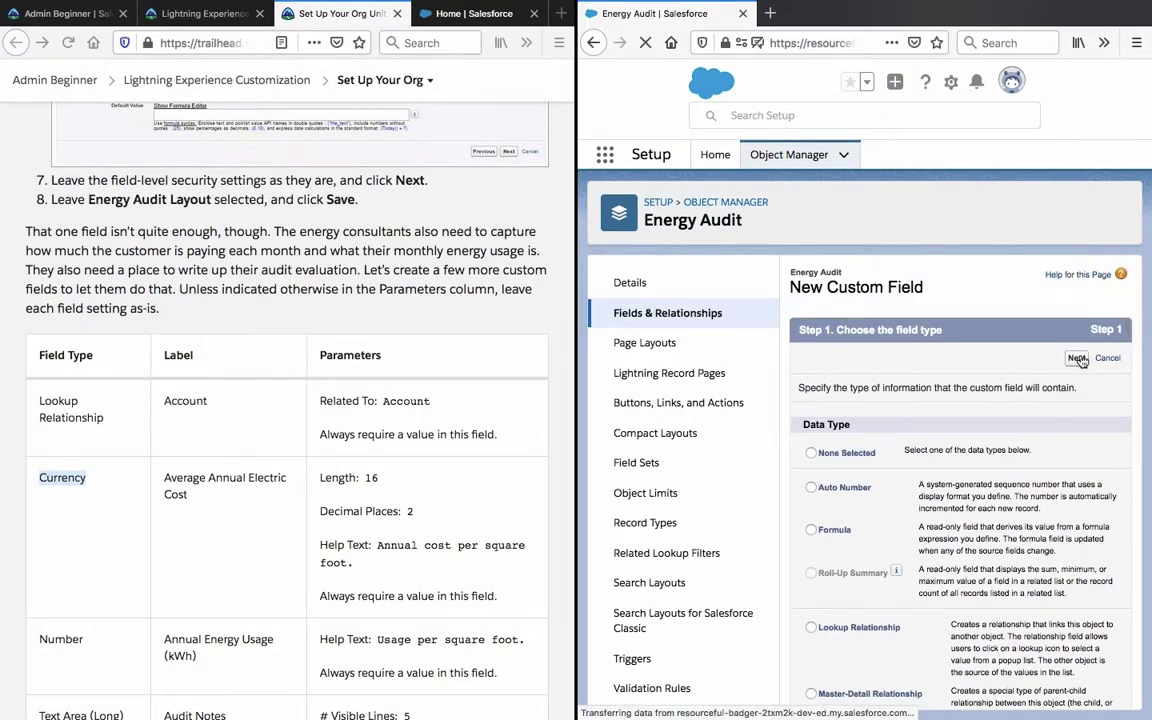
Set the currency field's length to 16 and label it Average Annual Electric Cost with the matching field name.
left_click(906, 480)
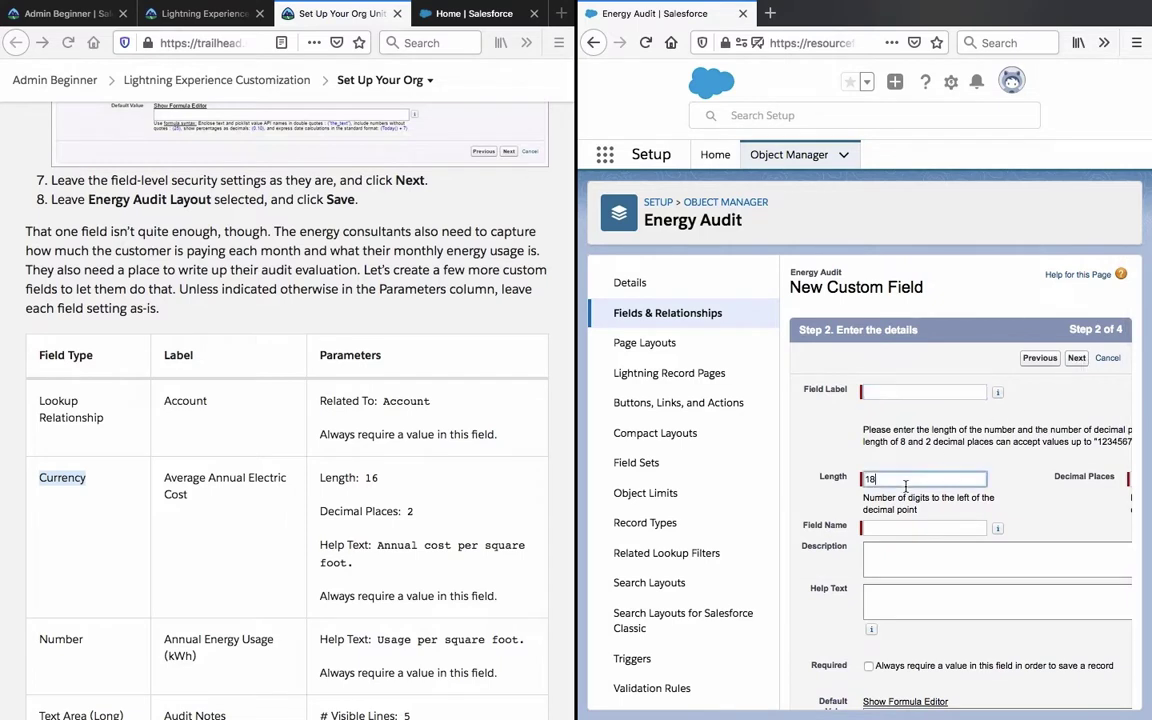
key("BackSpace")
left_click(825, 430)
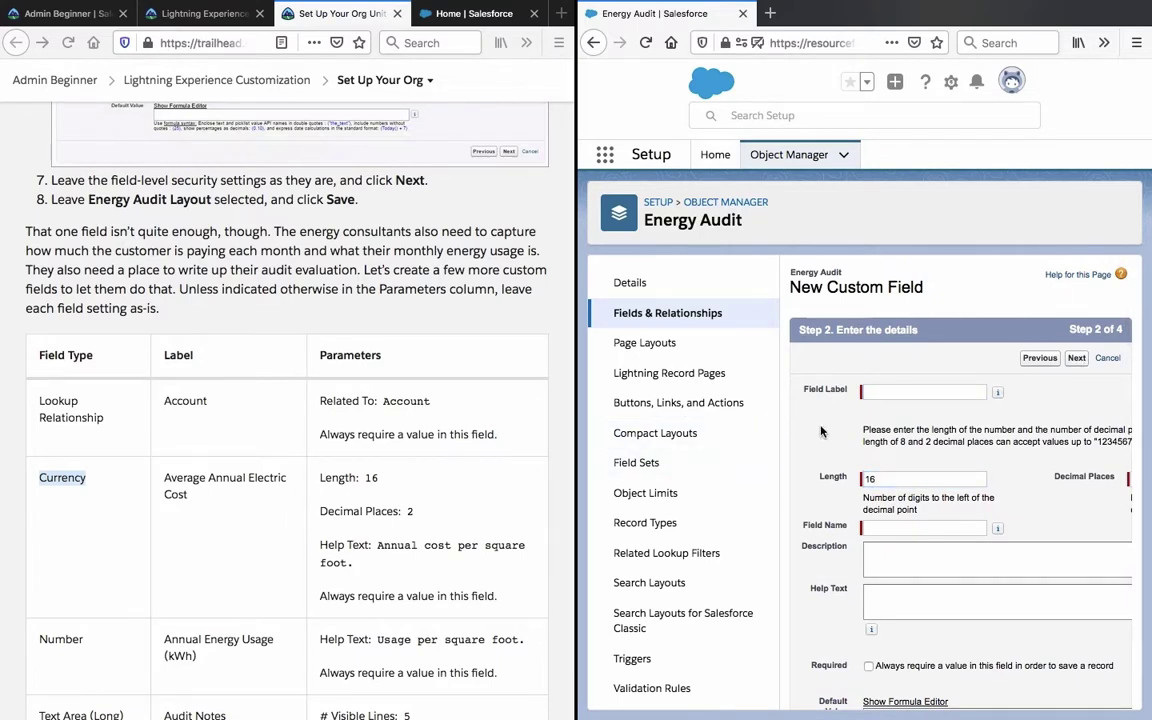
left_click_drag(164, 477, 188, 495)
right_click(204, 482)
left_click(210, 481)
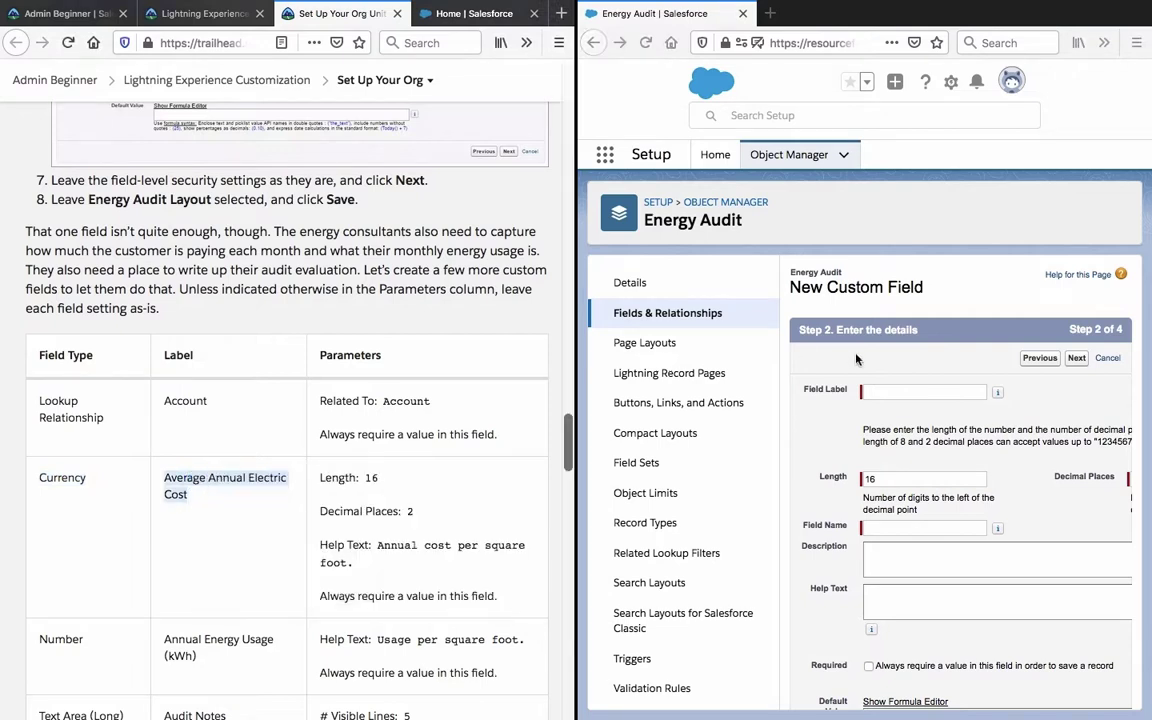
left_click(905, 391)
key("ctrl+v")
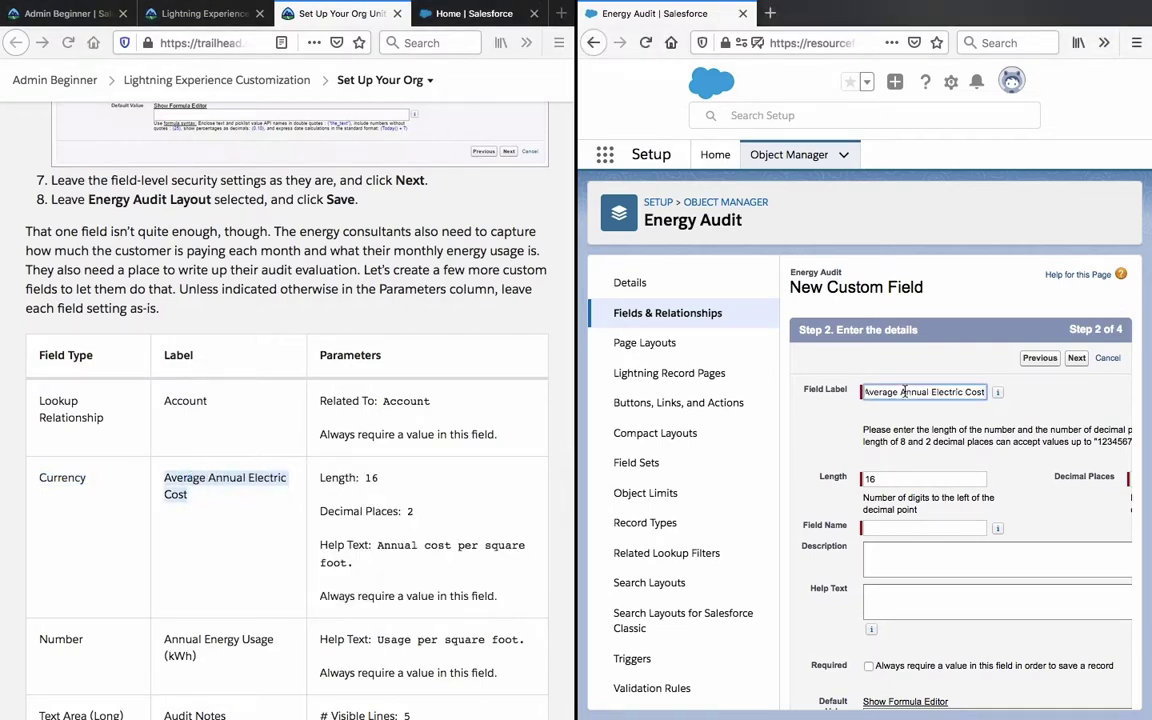
left_click(840, 422)
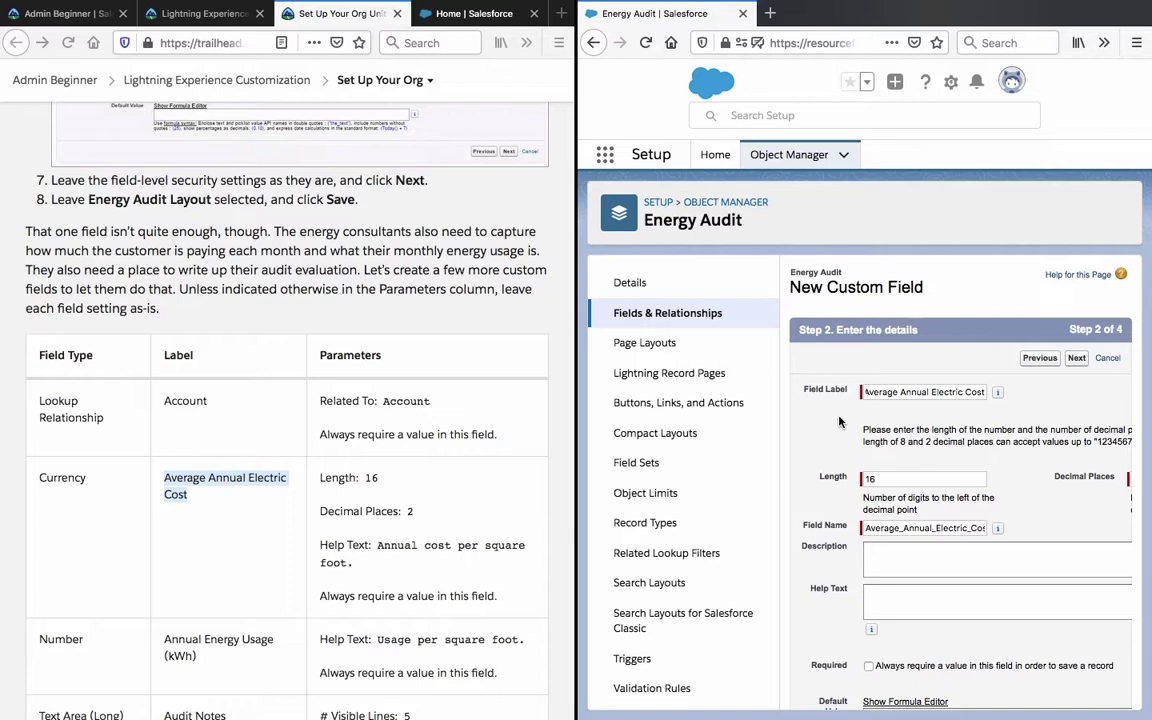
Set the currency field's decimal places to 2, following the unit's parameters.
left_click(408, 512)
left_click(464, 511)
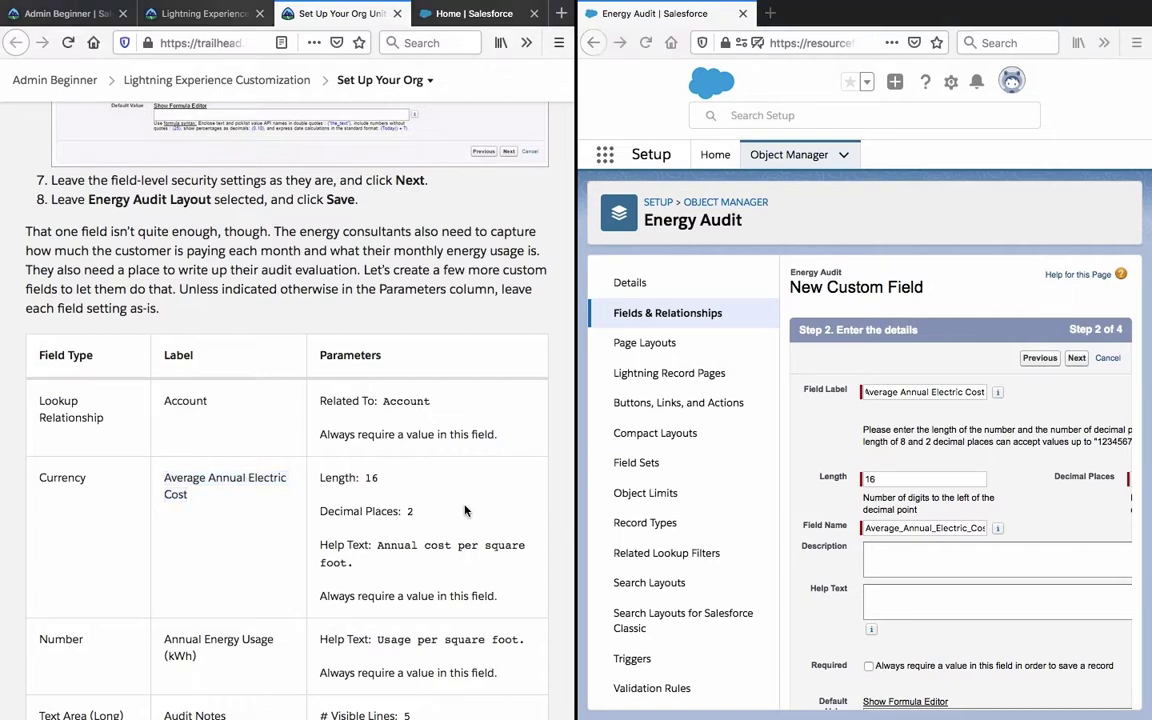
scroll(835, 540, "down", 1)
scroll(835, 540, "down", 1)
scroll(835, 540, "down", 2)
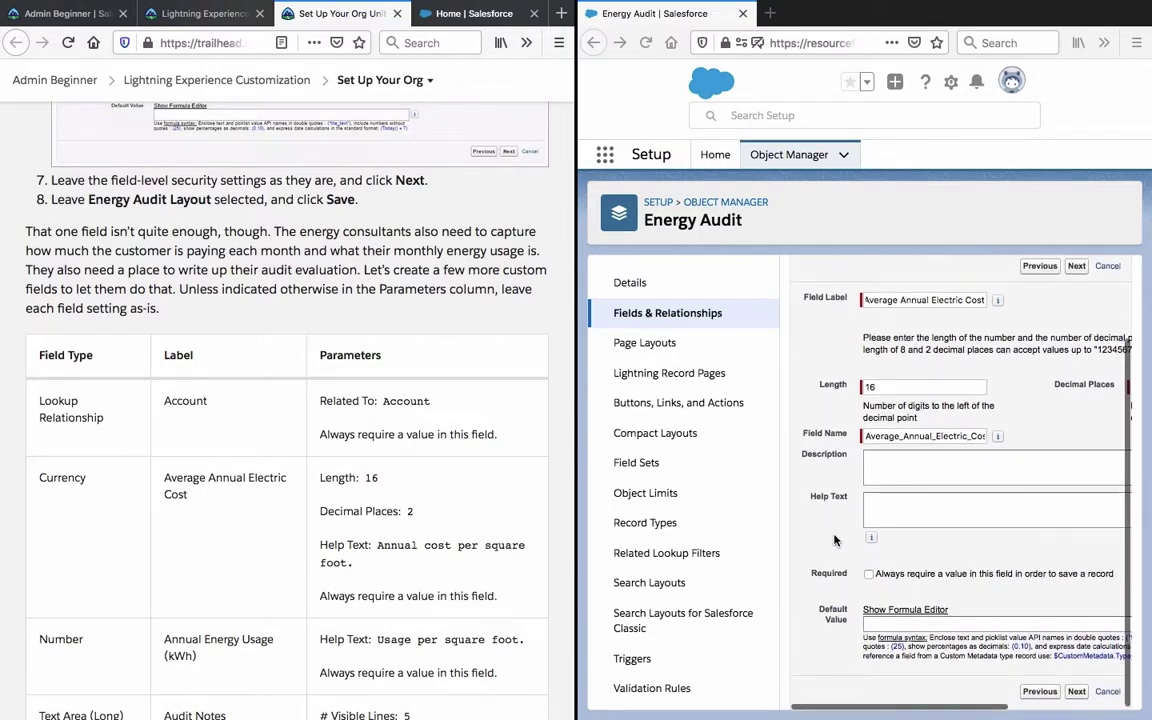
scroll(835, 540, "up", 2)
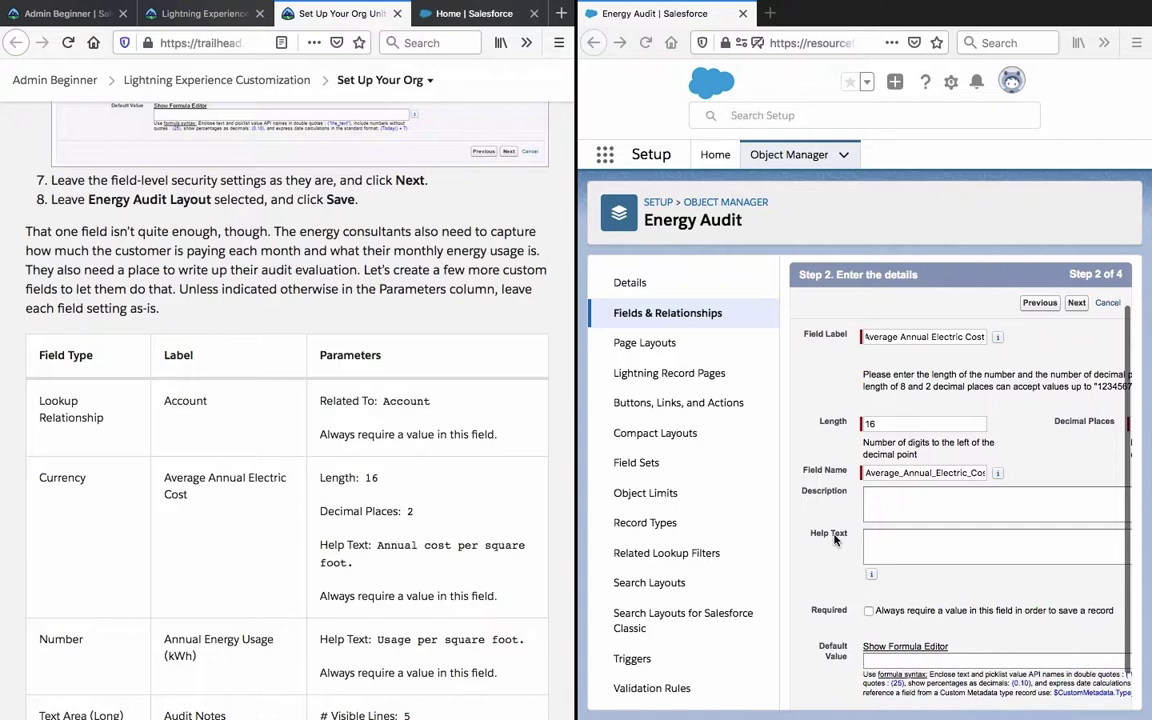
scroll(1052, 430, "right", 3)
double_click(1052, 428)
type("2")
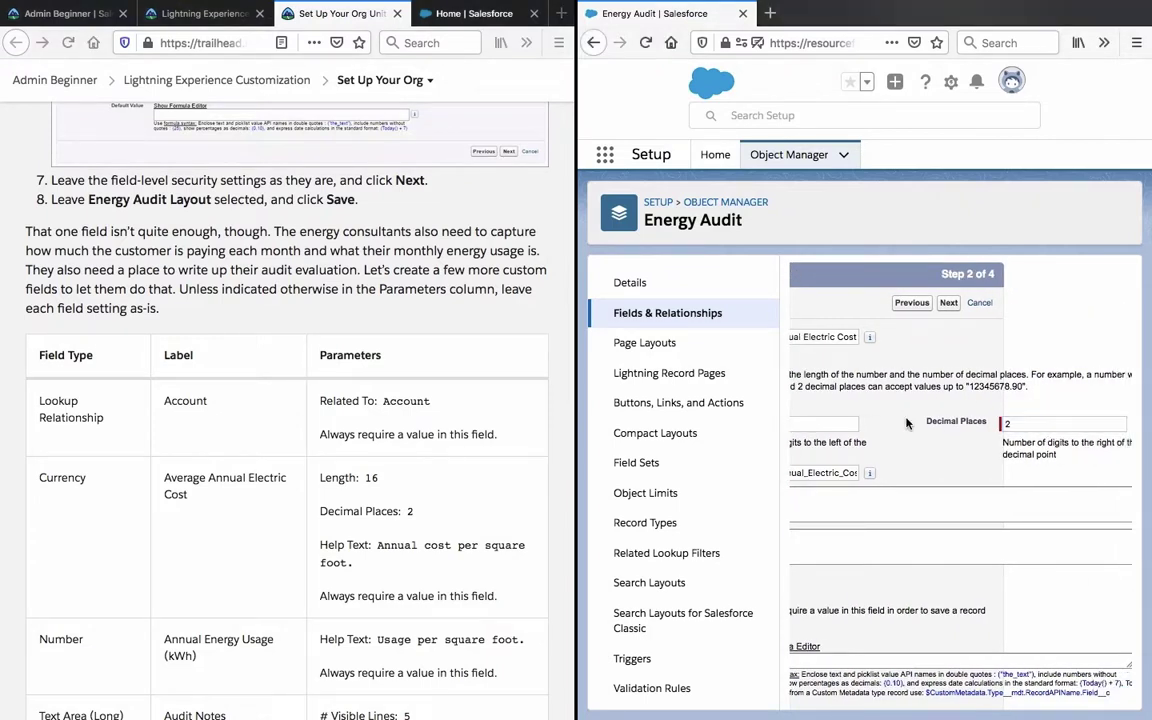
scroll(940, 425, "left", 3)
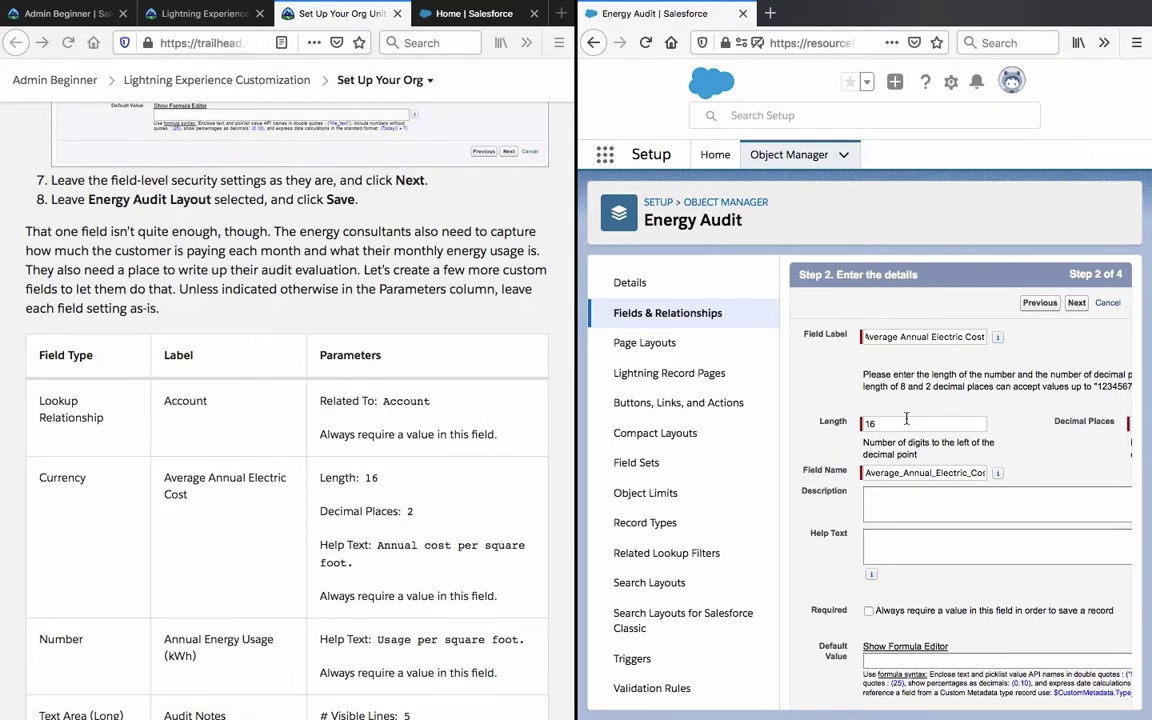
Copy the currency field's help text from the unit's parameters and enter "Annual cost per square foot." as its Help Text.
left_click(378, 548)
left_click_drag(378, 548, 380, 564)
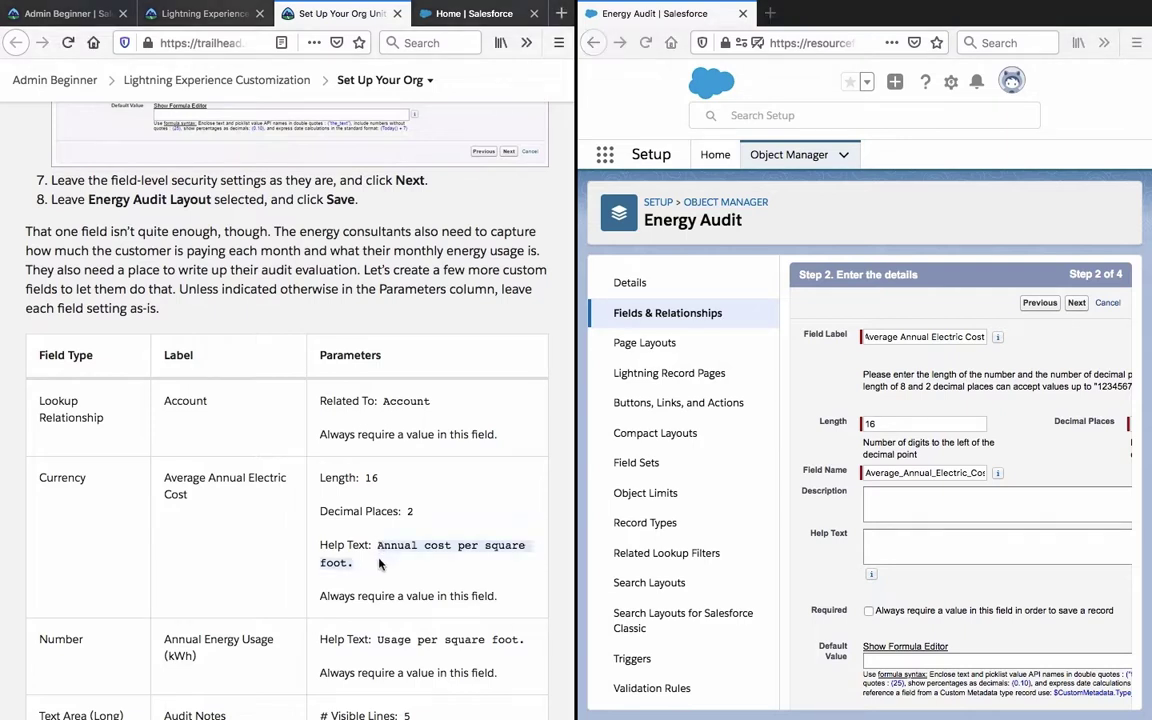
left_click(931, 503)
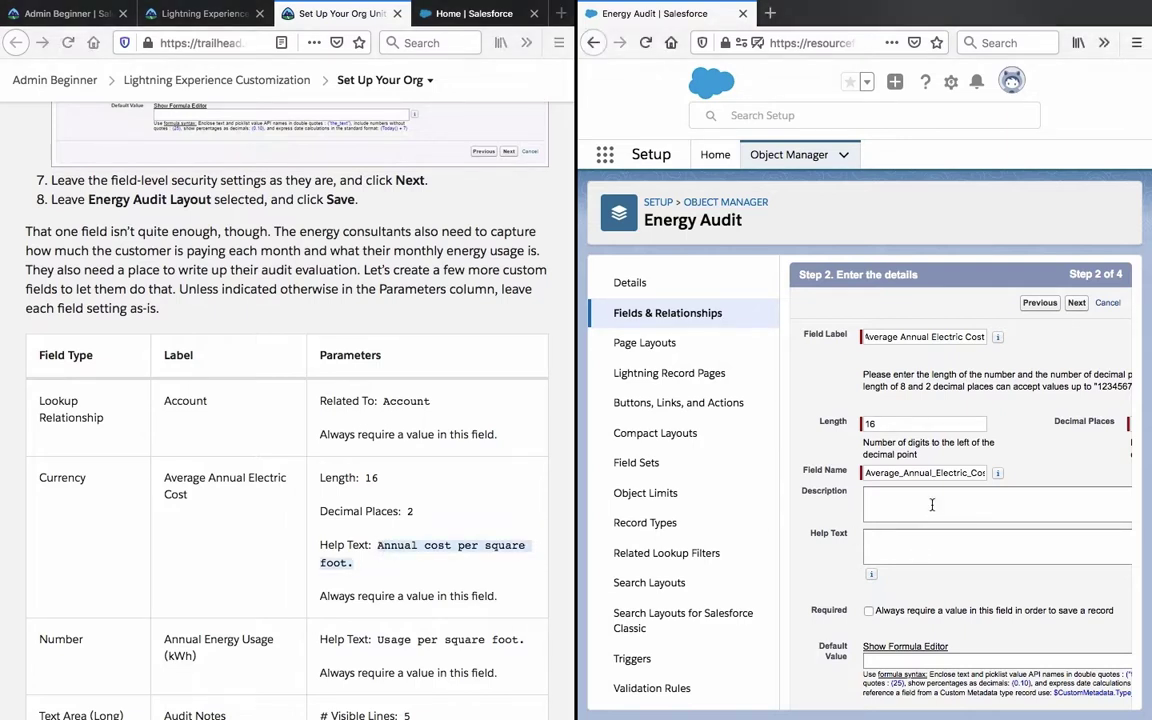
left_click(910, 542)
type("b")
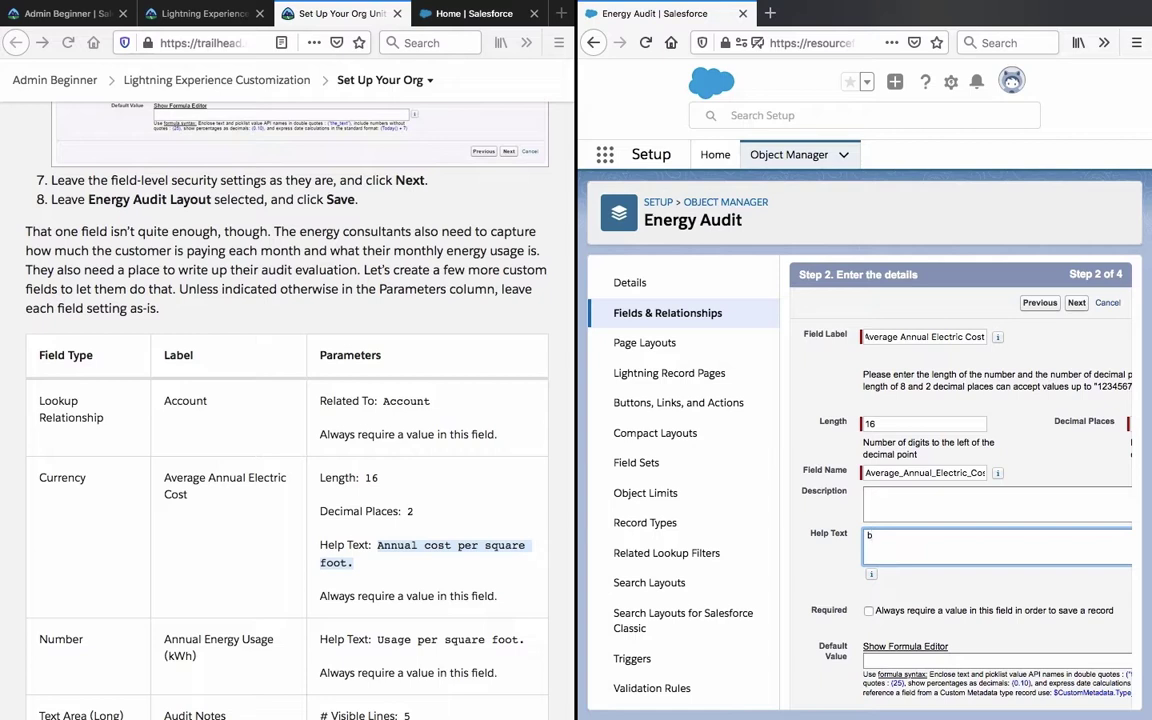
key("ctrl+v")
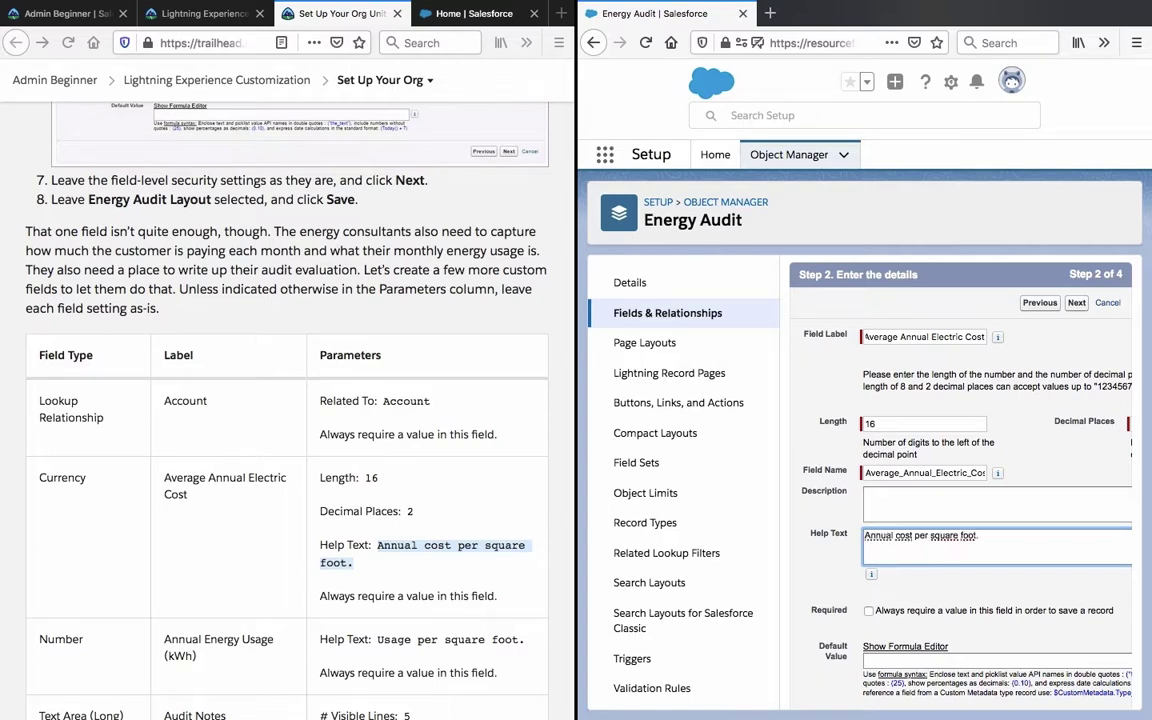
left_click(815, 559)
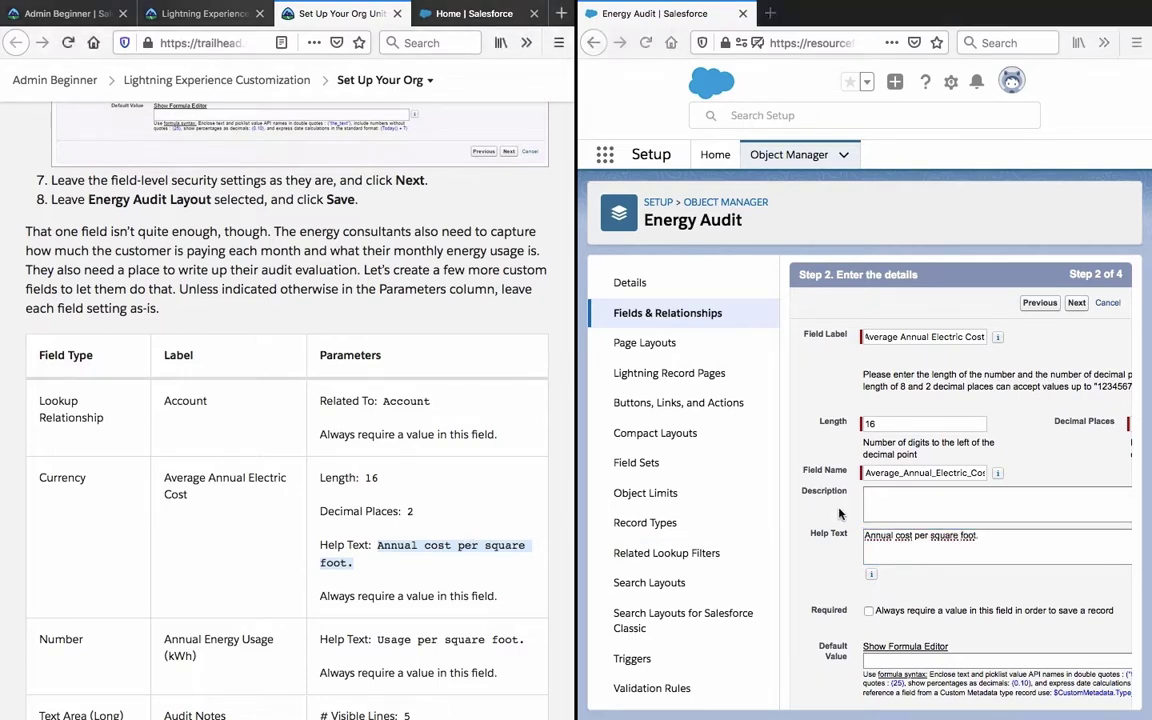
Make the Average Annual Electric Cost field always require a value and save it with the default field-level security and Energy Audit Layout.
scroll(840, 560, "down", 1)
left_click(869, 573)
left_click(869, 573)
left_click(1077, 691)
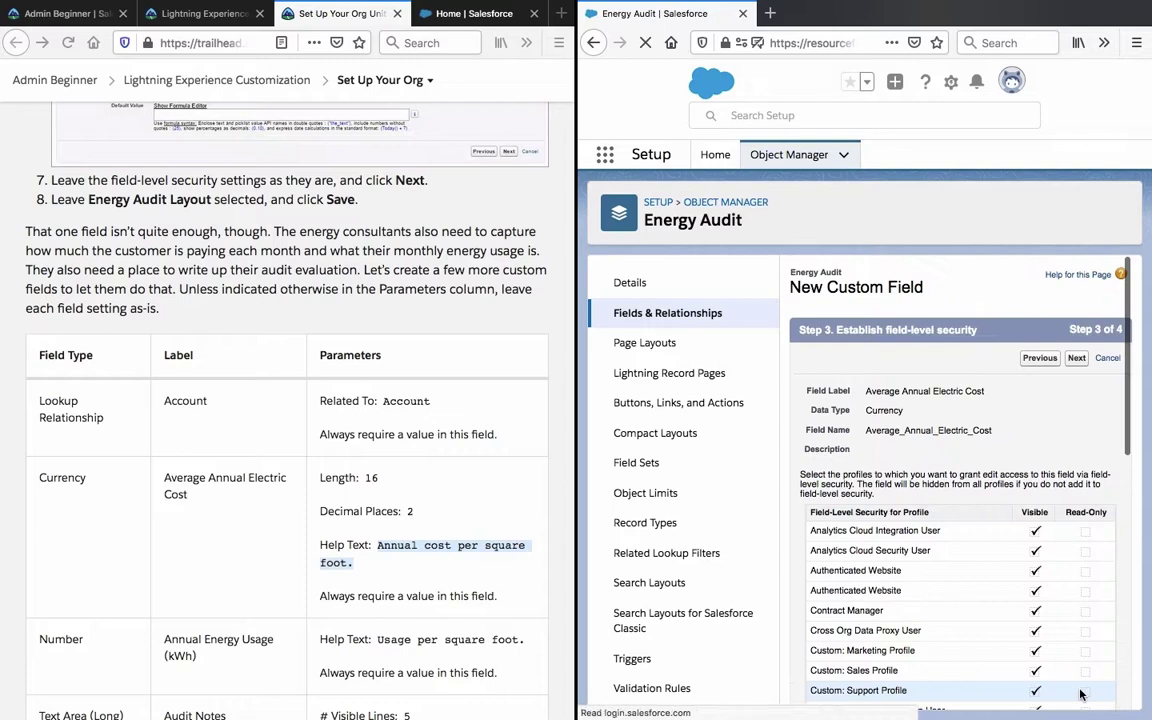
left_click(1079, 361)
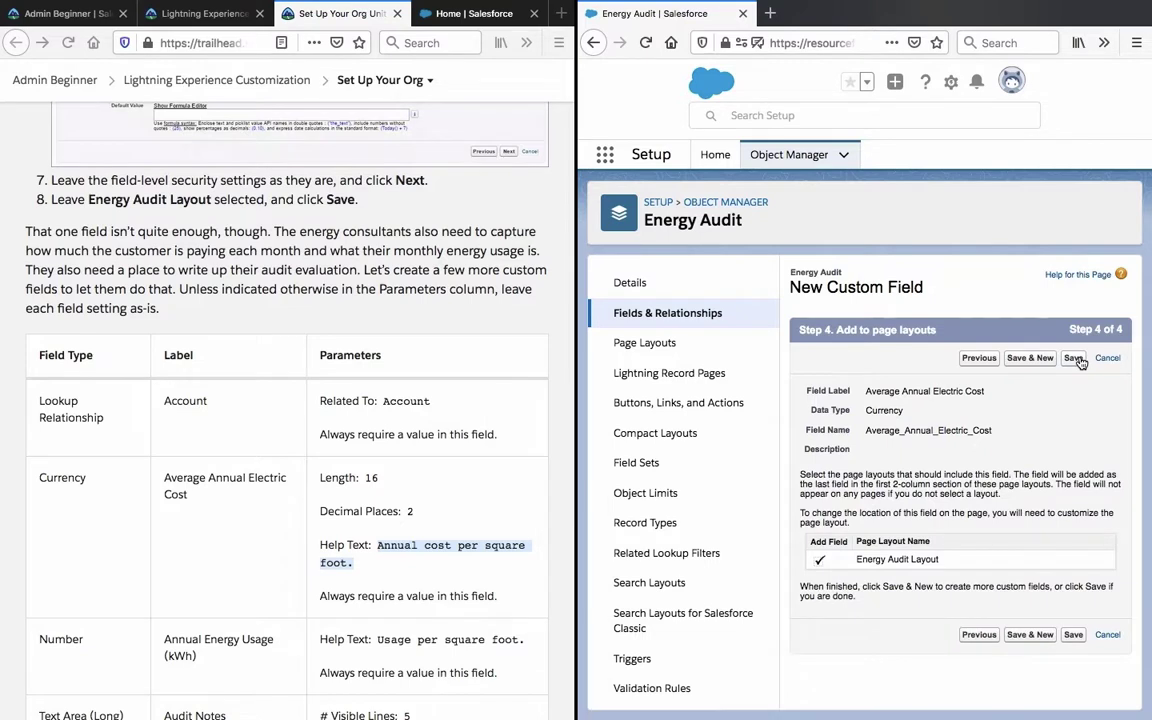
left_click(1078, 362)
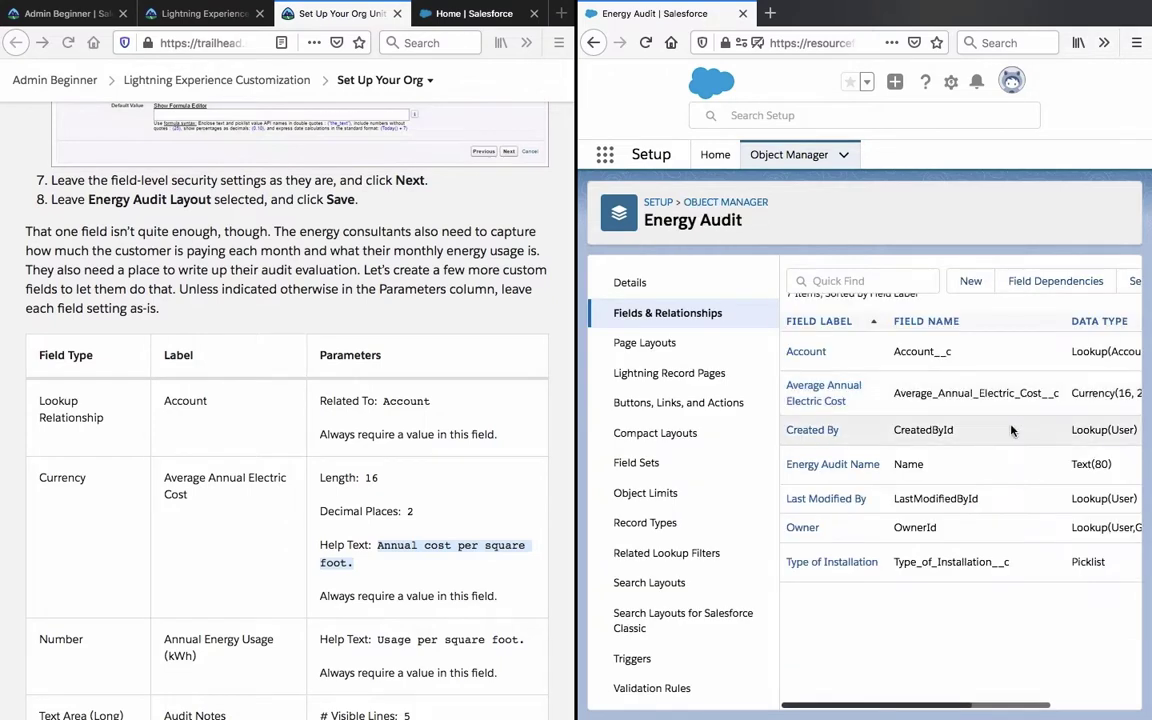
Examine the Account field's definition and lookup options, and check the unit's table for the remaining fields.
left_click(790, 354)
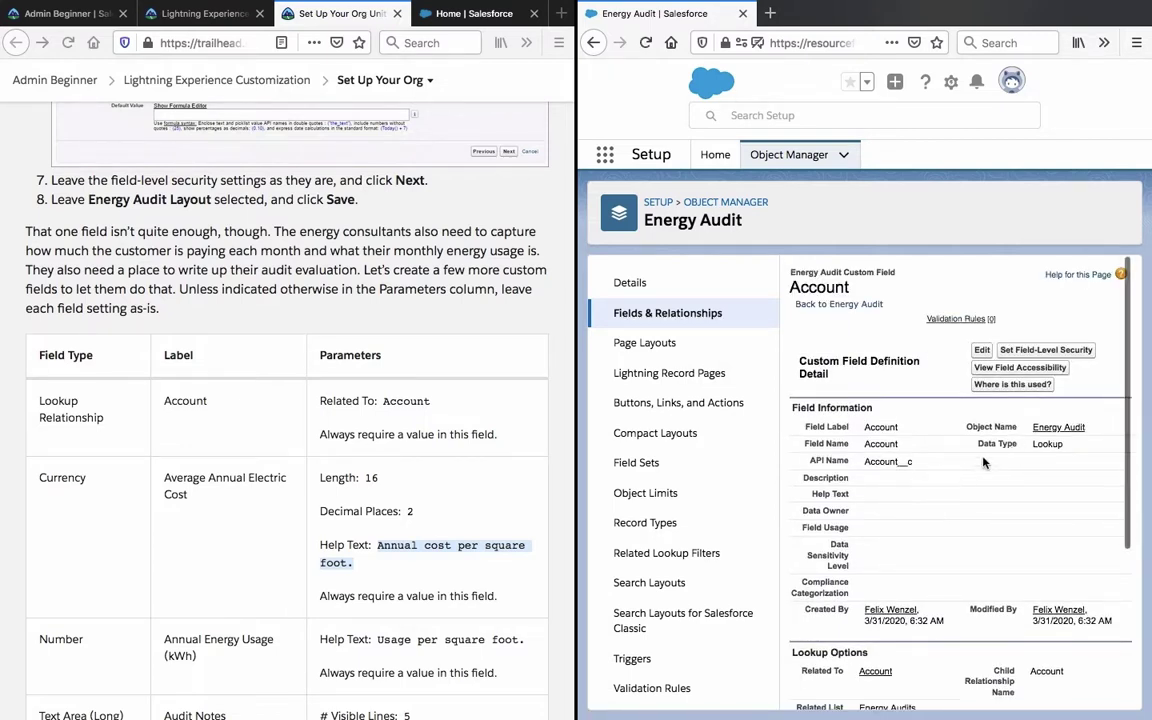
scroll(997, 446, "down", 5)
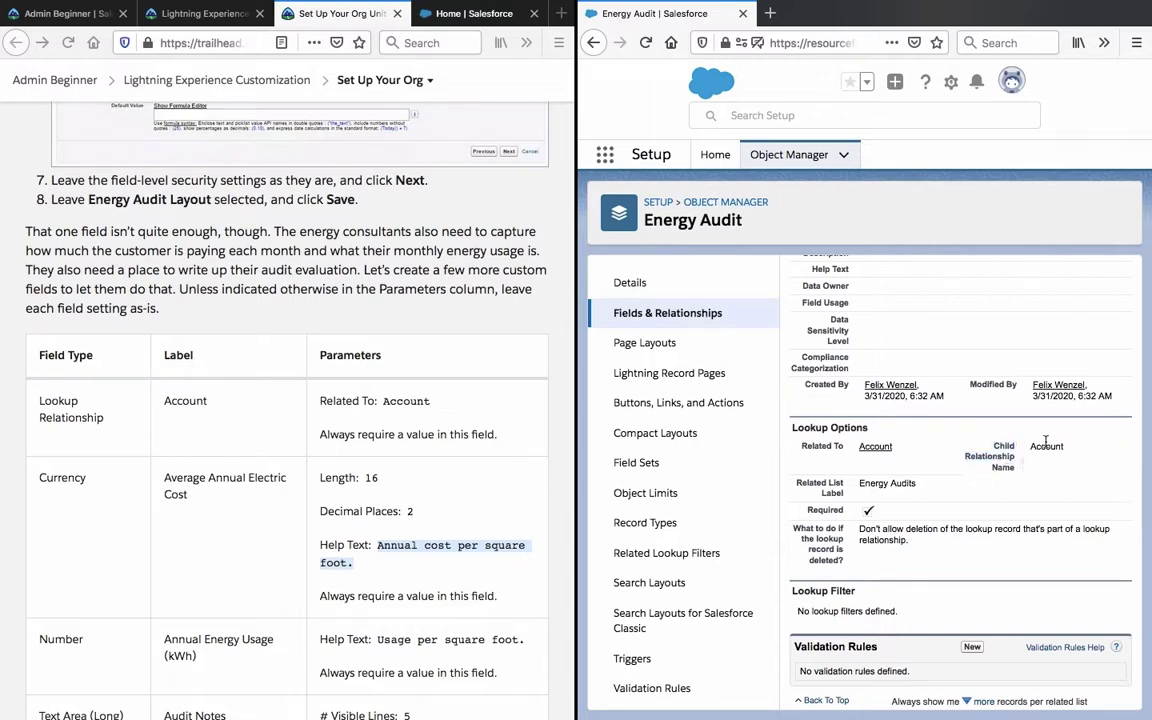
double_click(1046, 447)
left_click(1013, 463)
double_click(820, 445)
left_click(473, 540)
scroll(473, 538, "down", 1)
scroll(473, 540, "down", 2)
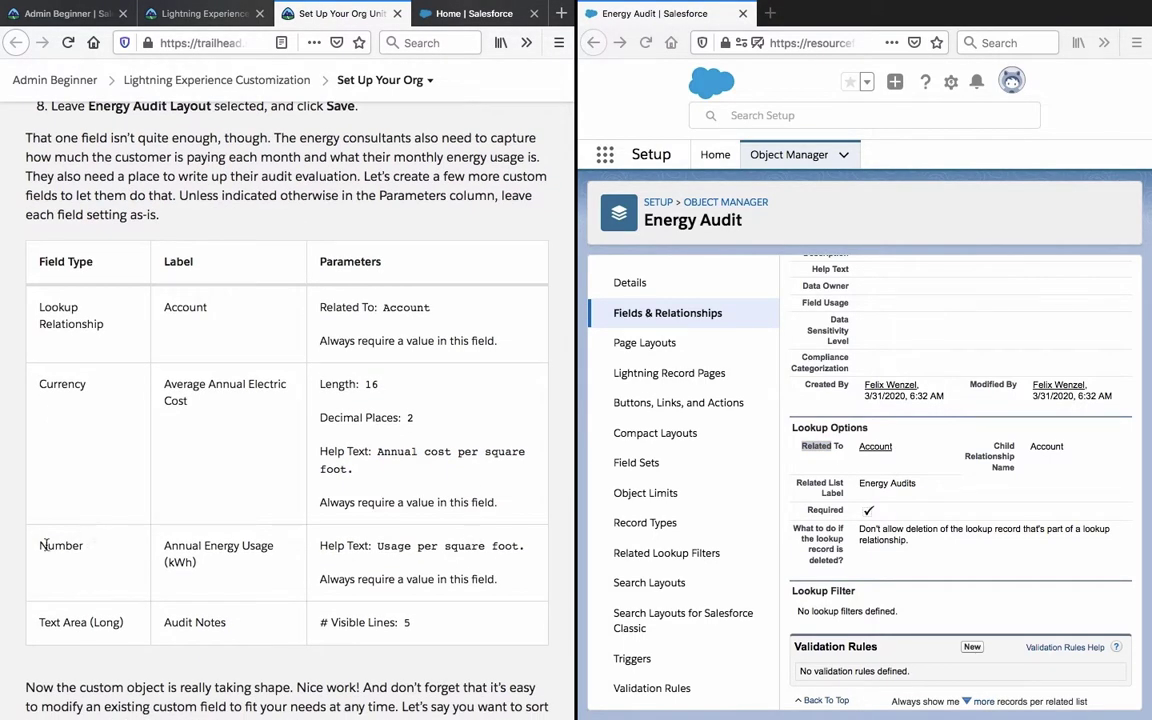
Start a new custom field on the Energy Audit object with Number as its data type and proceed to its details.
left_click(700, 313)
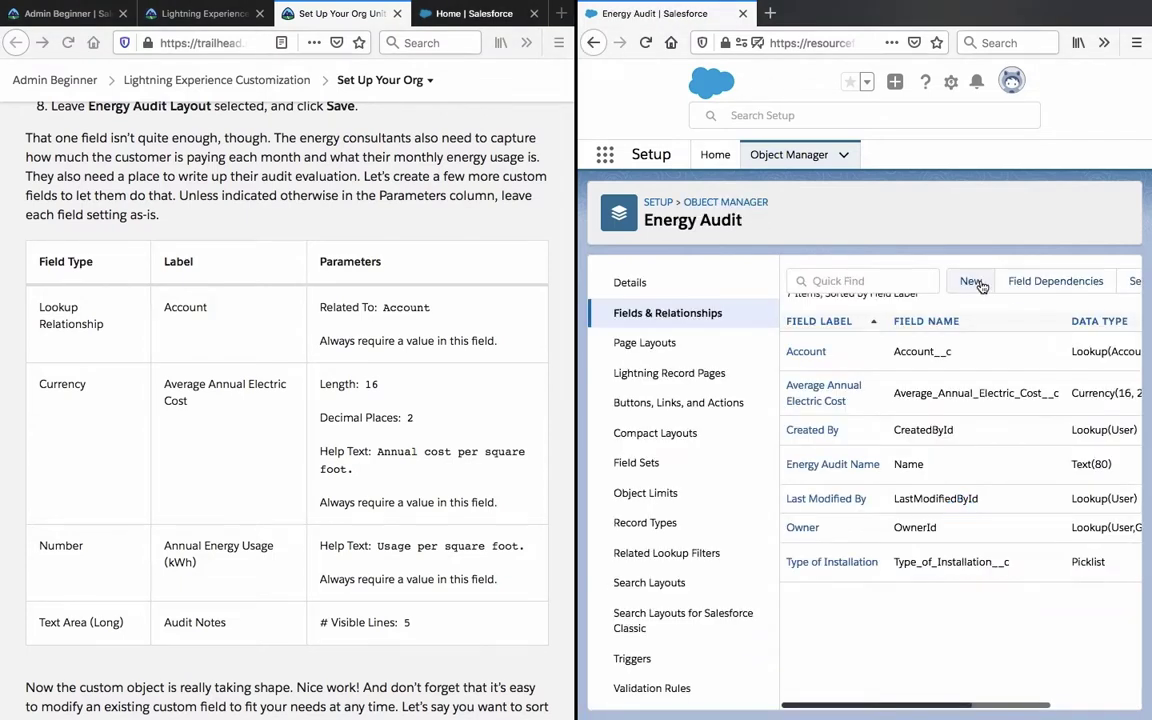
left_click(971, 282)
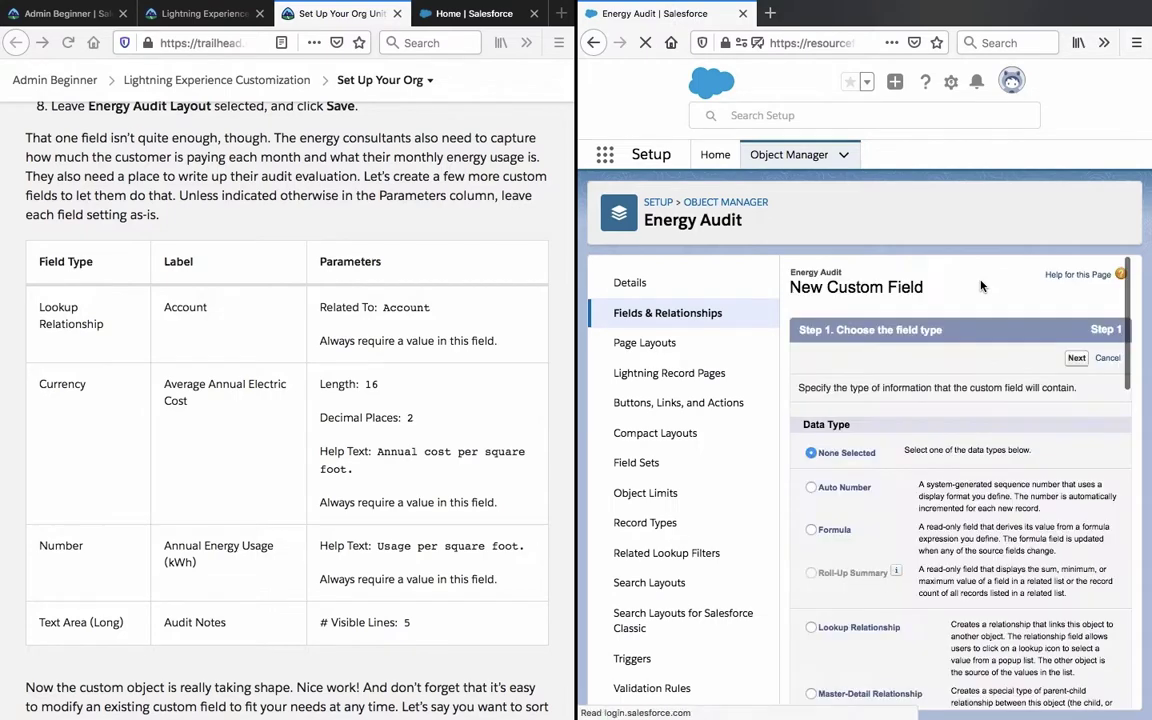
scroll(960, 493, "down", 1)
scroll(960, 493, "down", 5)
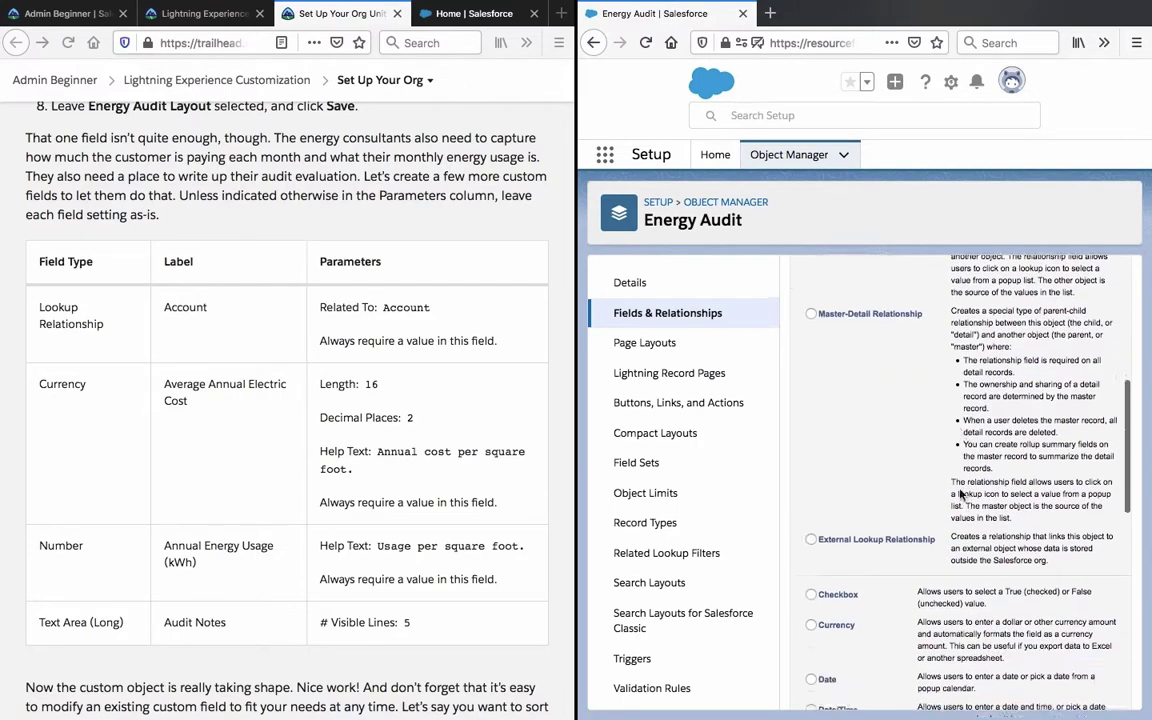
scroll(960, 490, "down", 5)
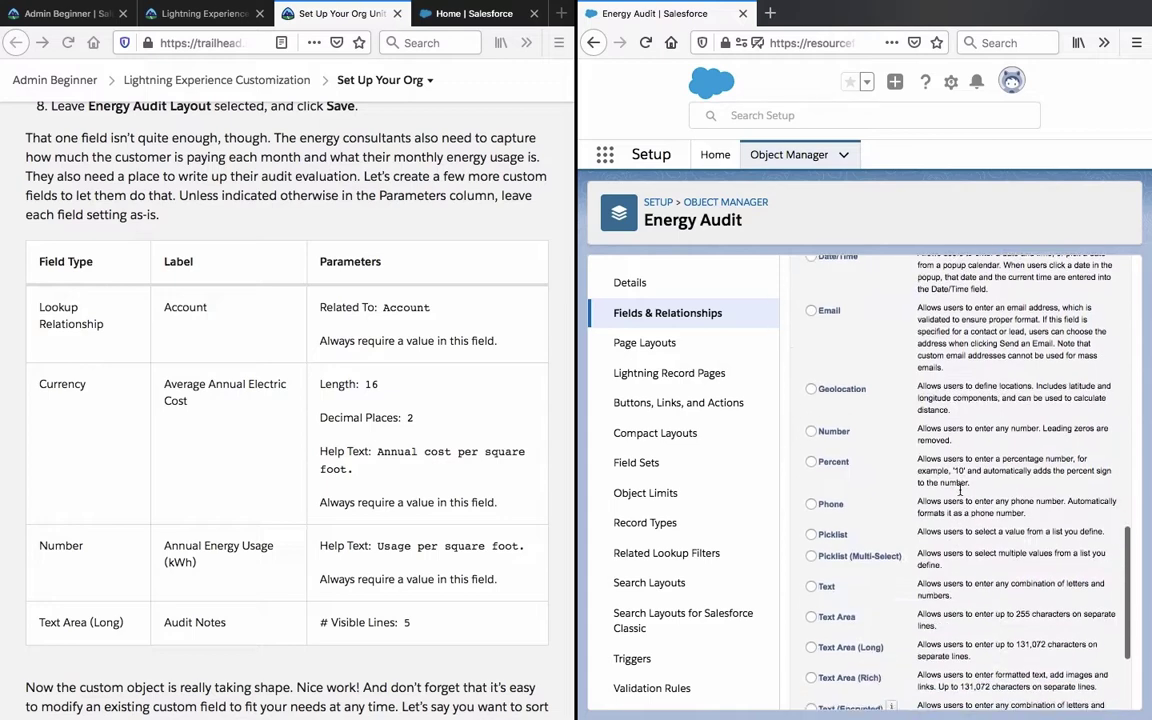
left_click(811, 425)
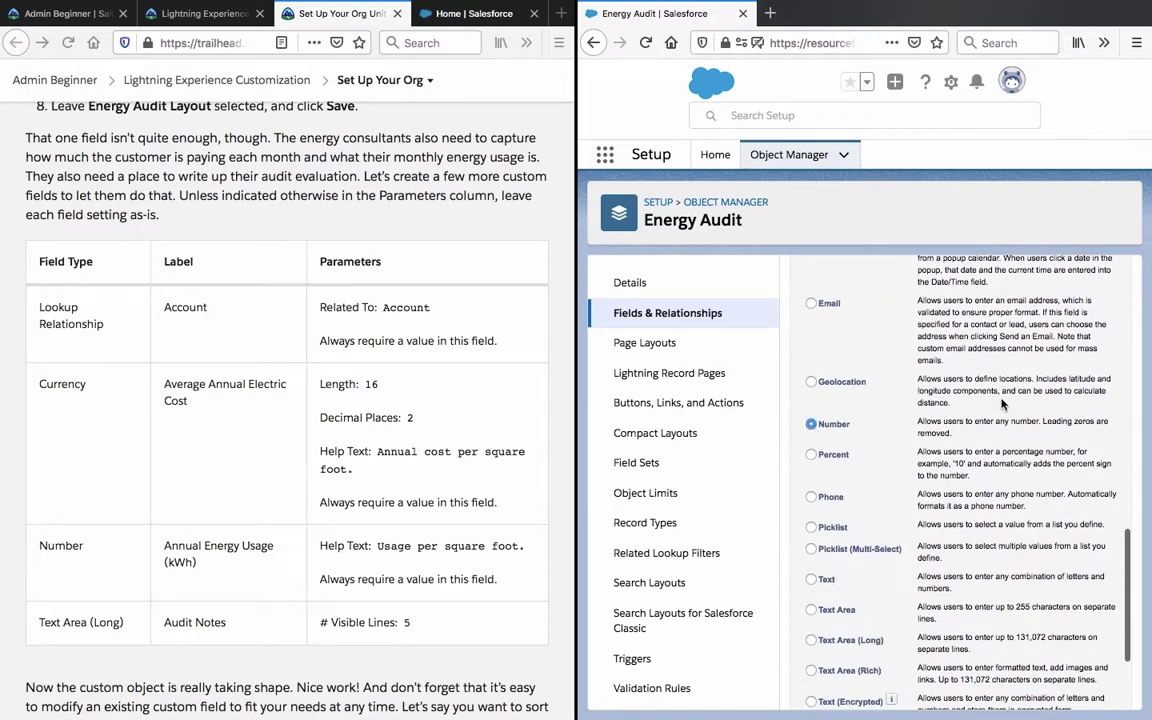
scroll(1003, 404, "up", 5)
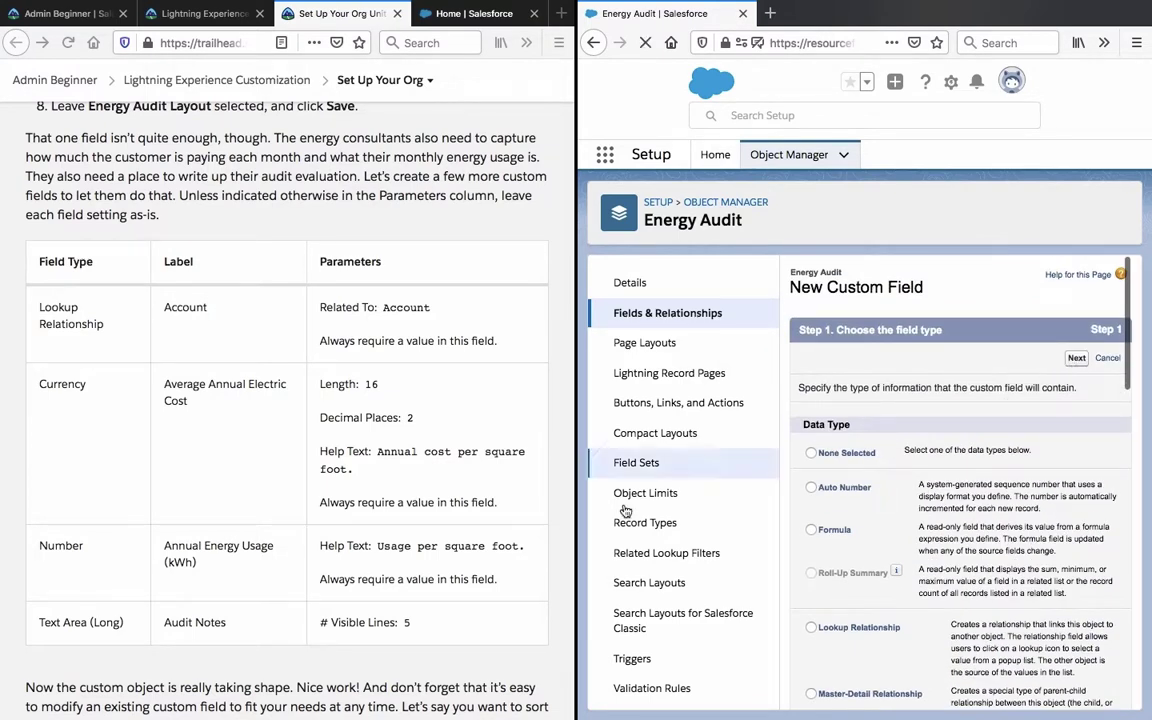
Label the number field Annual Energy Usage (kWh), copied from the unit's table, with the matching field name.
triple_click(211, 545)
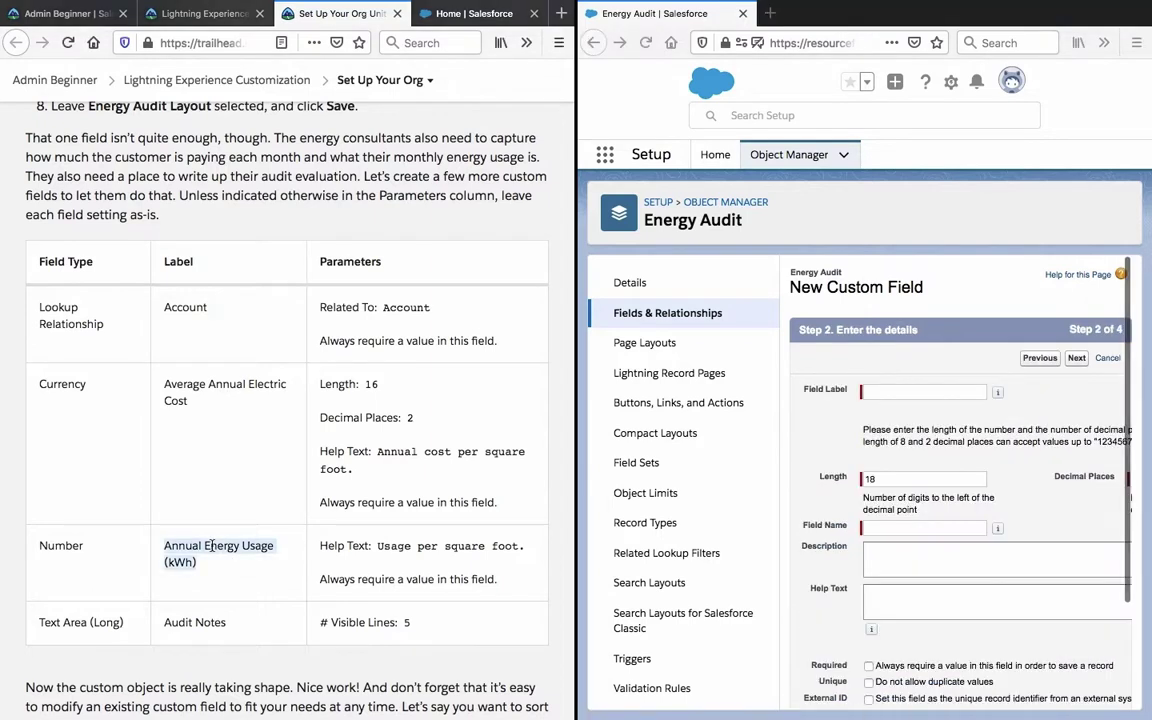
right_click(211, 545)
left_click(228, 551)
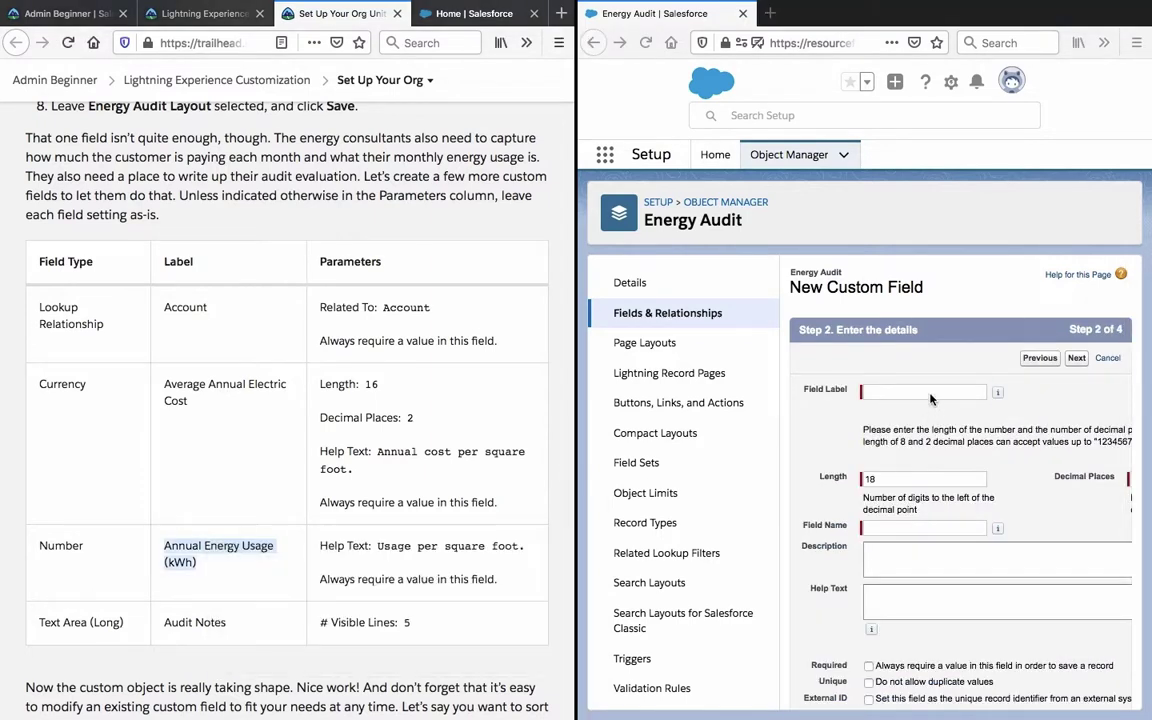
left_click(930, 396)
key("ctrl+v")
left_click(867, 488)
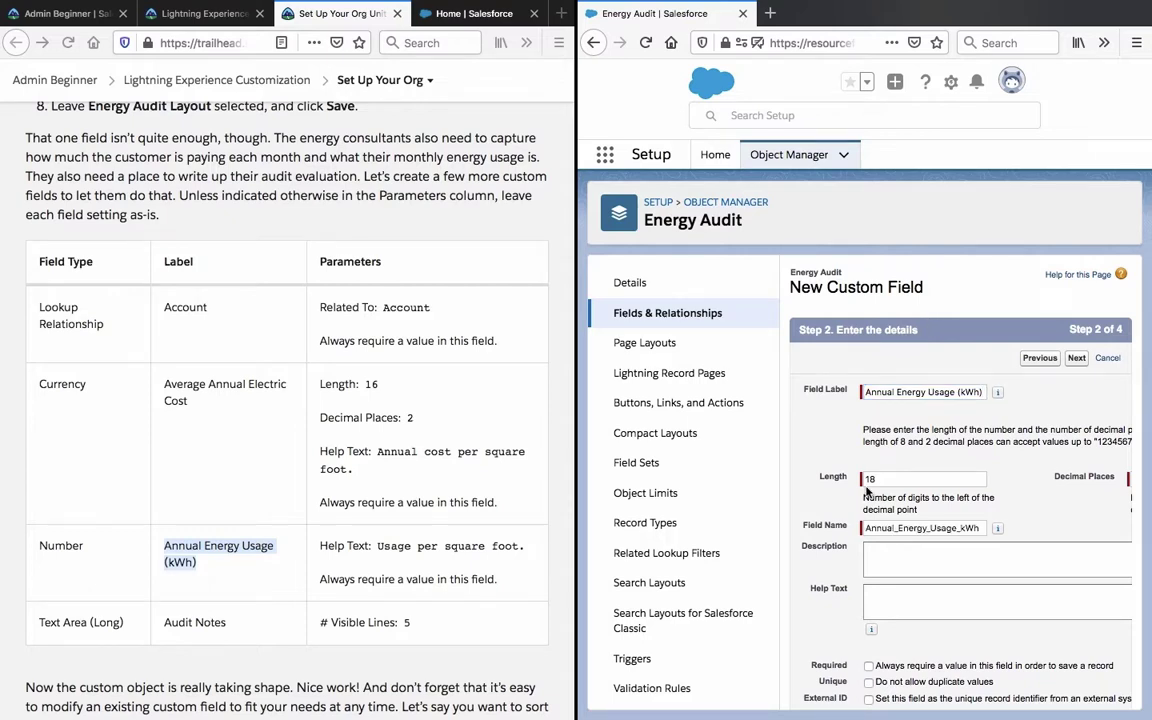
Copy the number field's help text from the unit's parameters and enter "Usage per square foot." as its Help Text.
left_click(379, 545)
left_click_drag(427, 545, 537, 546)
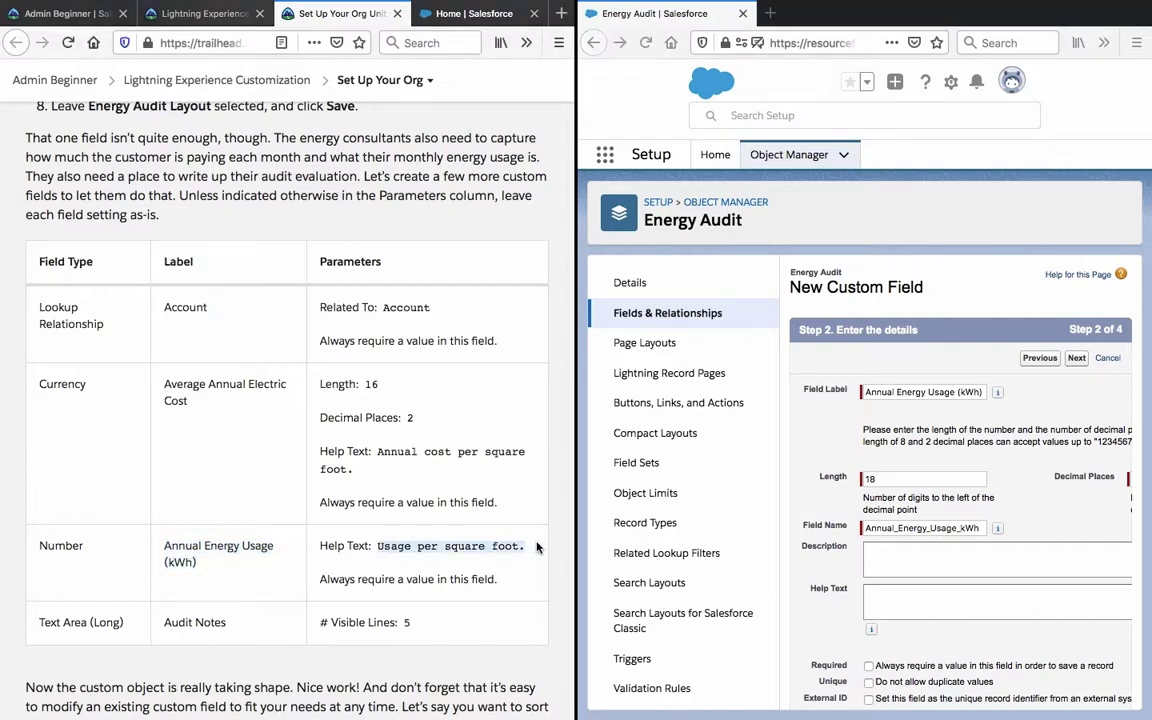
left_click(890, 595)
key("ctrl+v")
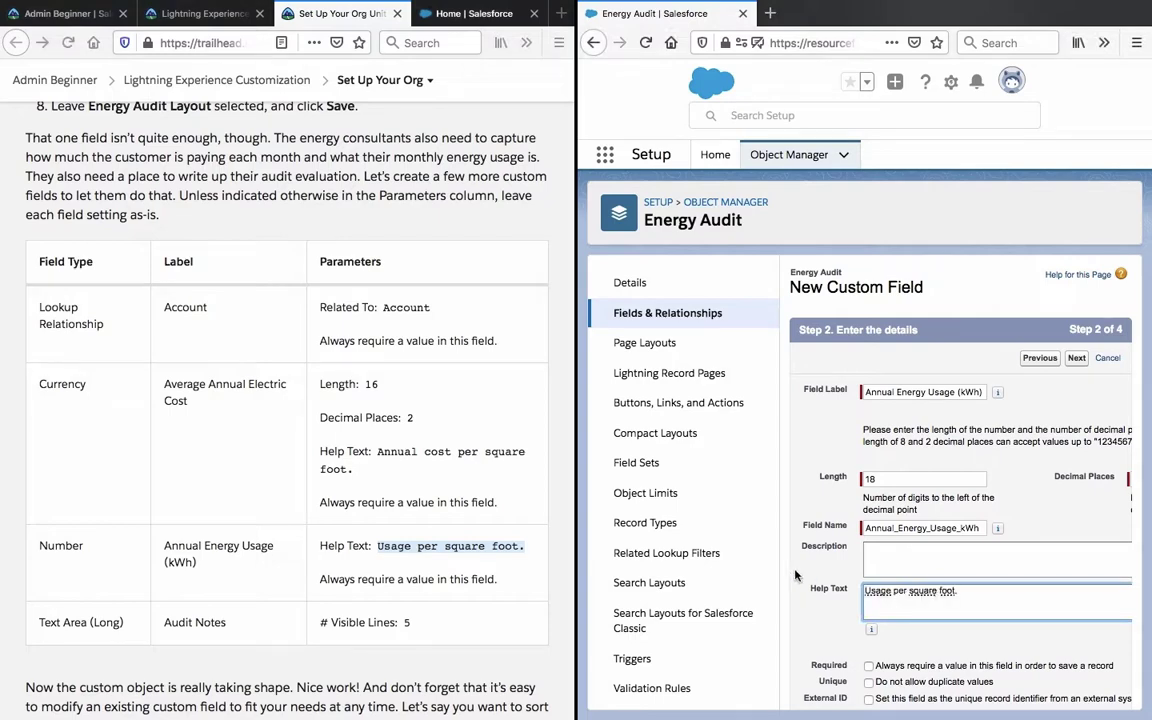
Make the Annual Energy Usage (kWh) field always require a value and save it with the default field-level security and page layout.
scroll(797, 575, "down", 3)
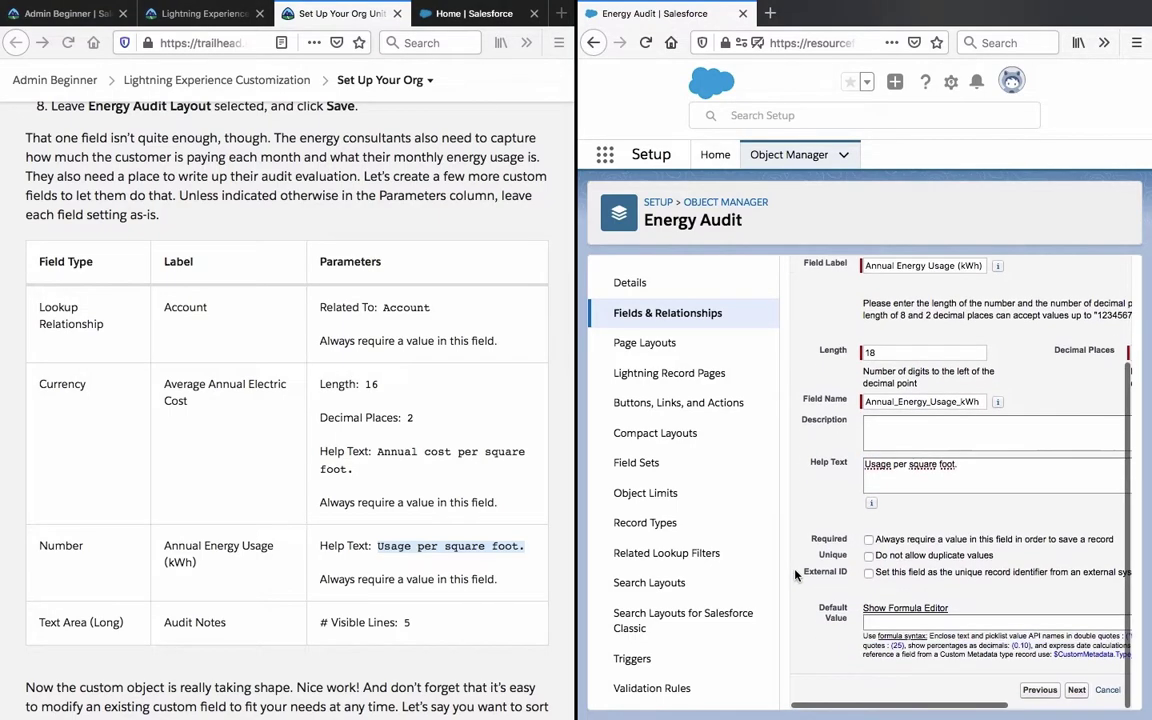
left_click(869, 540)
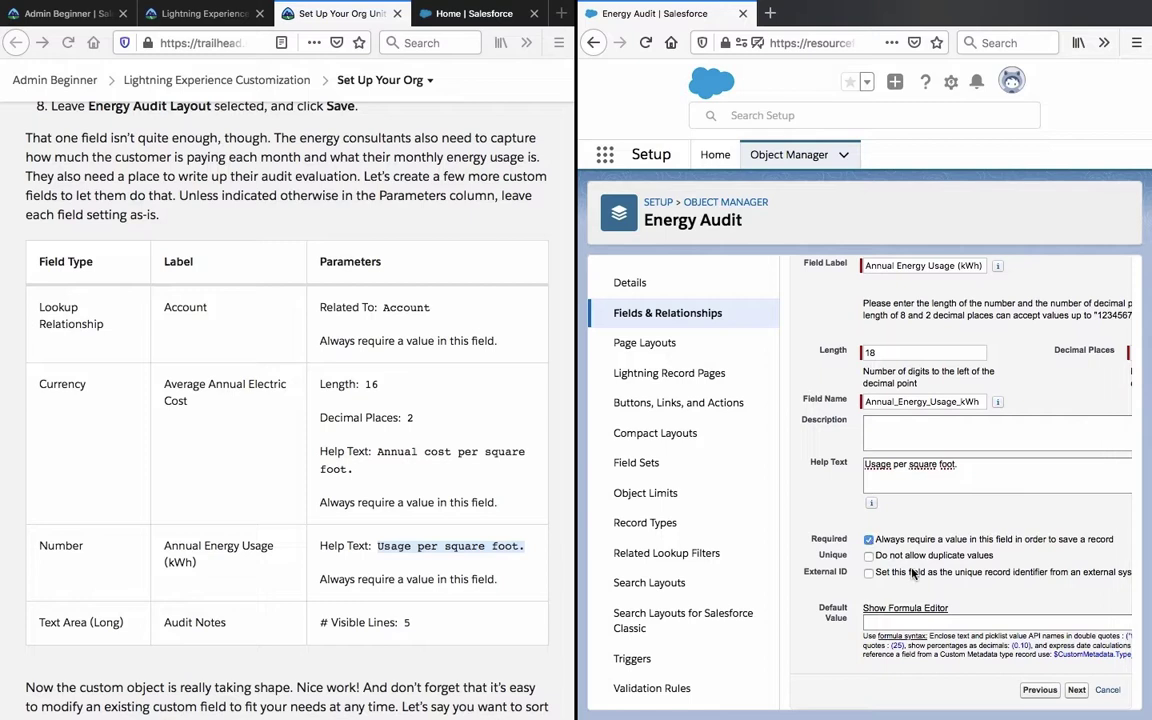
left_click(1075, 690)
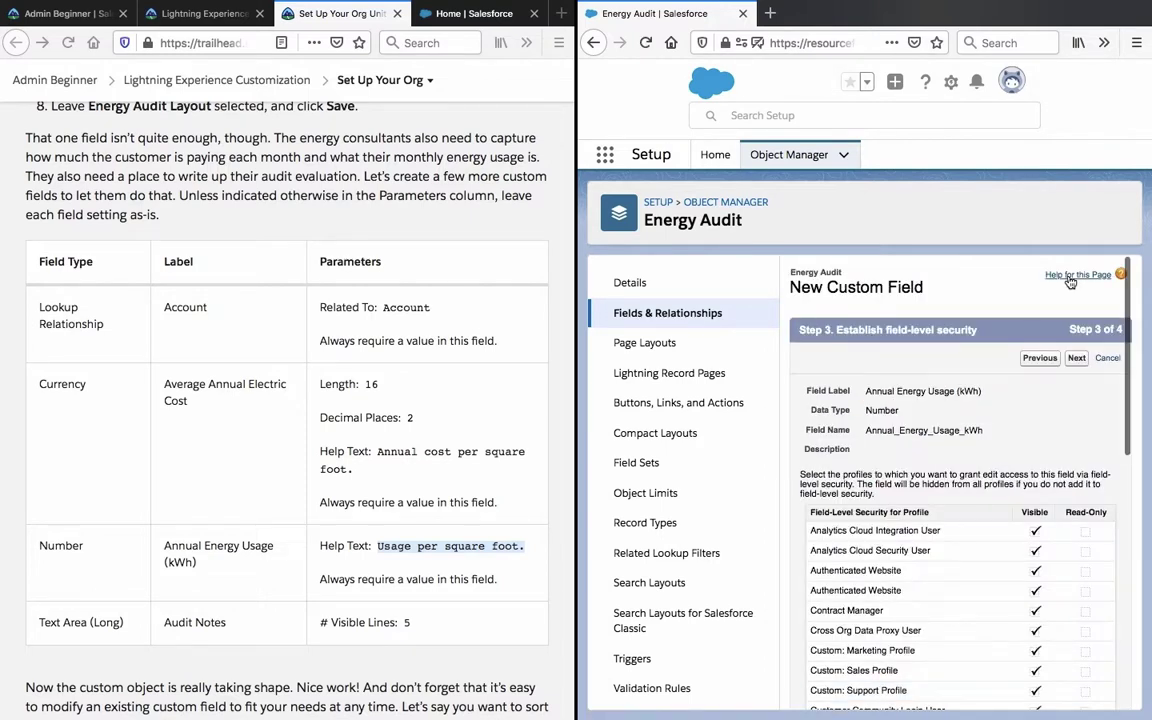
left_click(1076, 358)
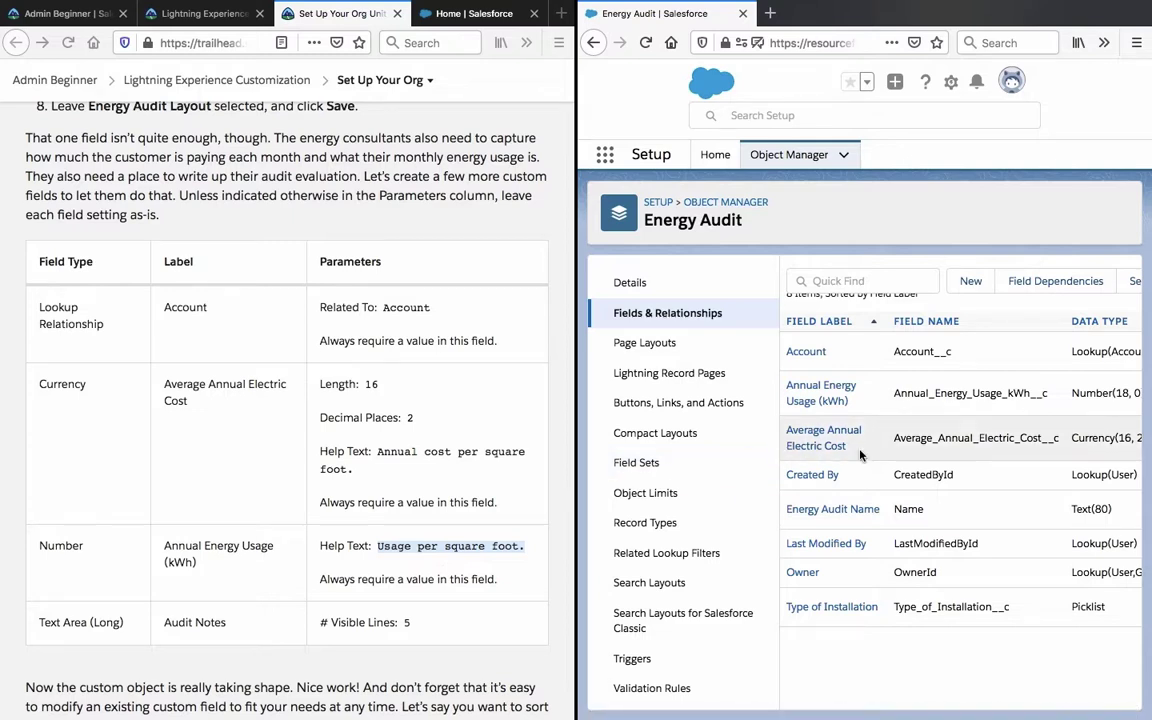
Start a new custom field on the Energy Audit object with Text Area as its data type and proceed to its details.
left_click(975, 282)
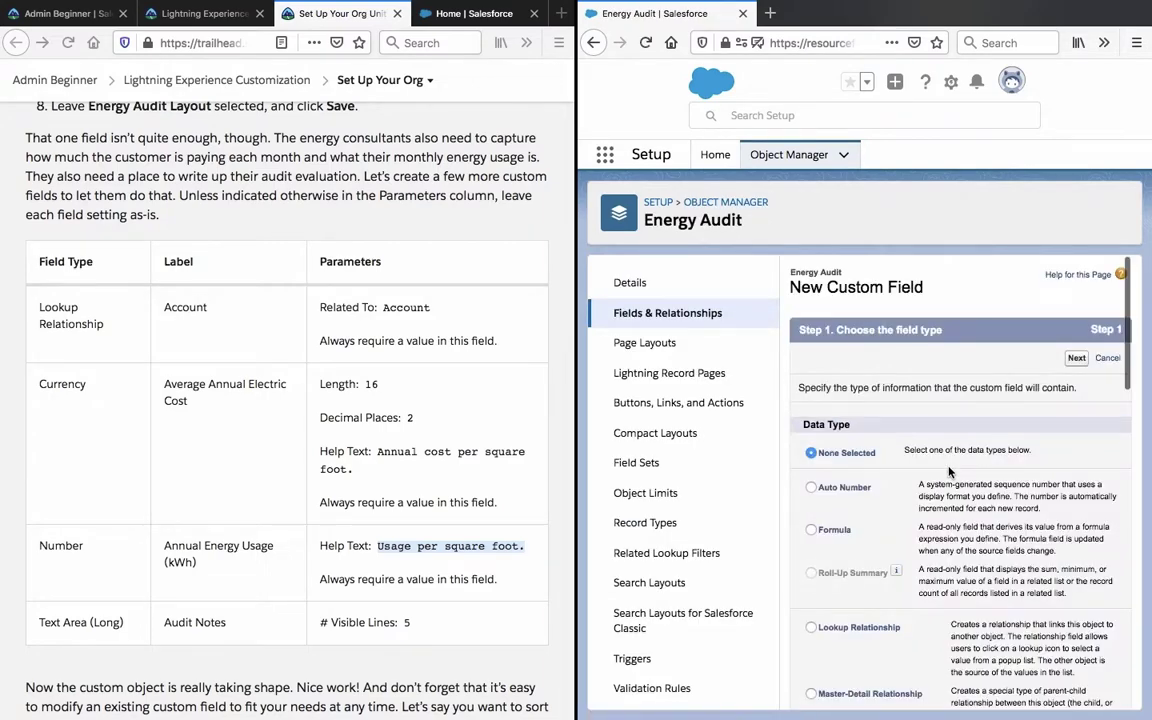
scroll(950, 472, "down", 5)
scroll(950, 472, "down", 12)
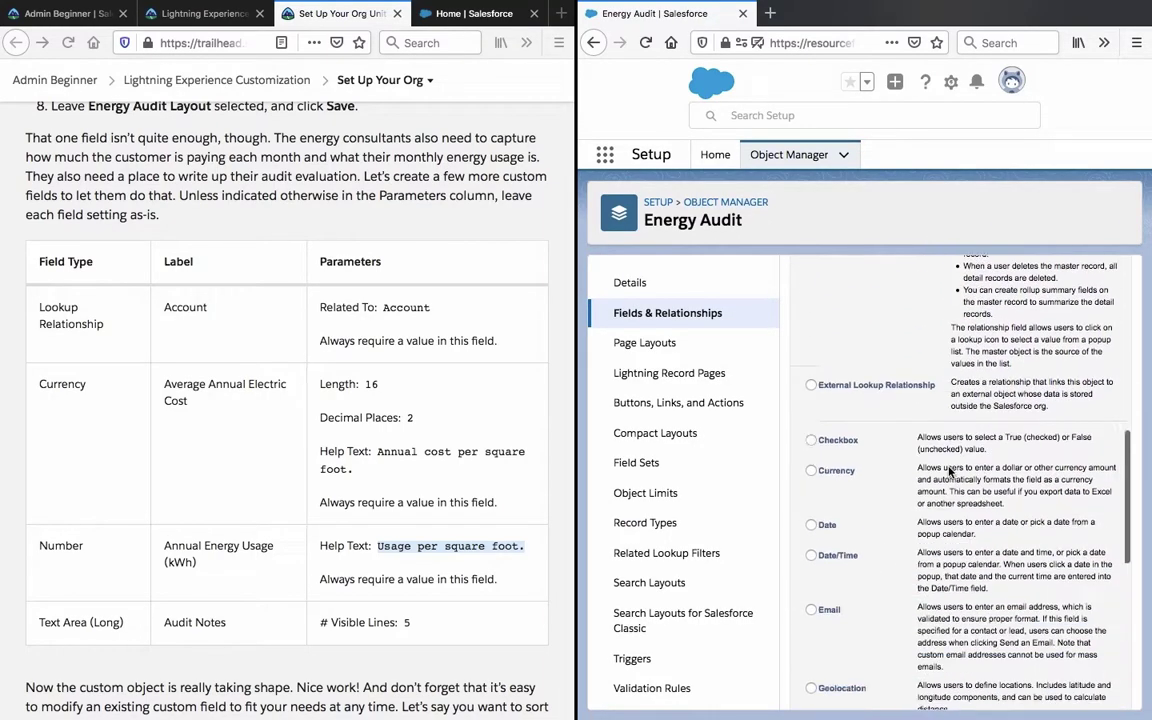
scroll(950, 472, "down", 2)
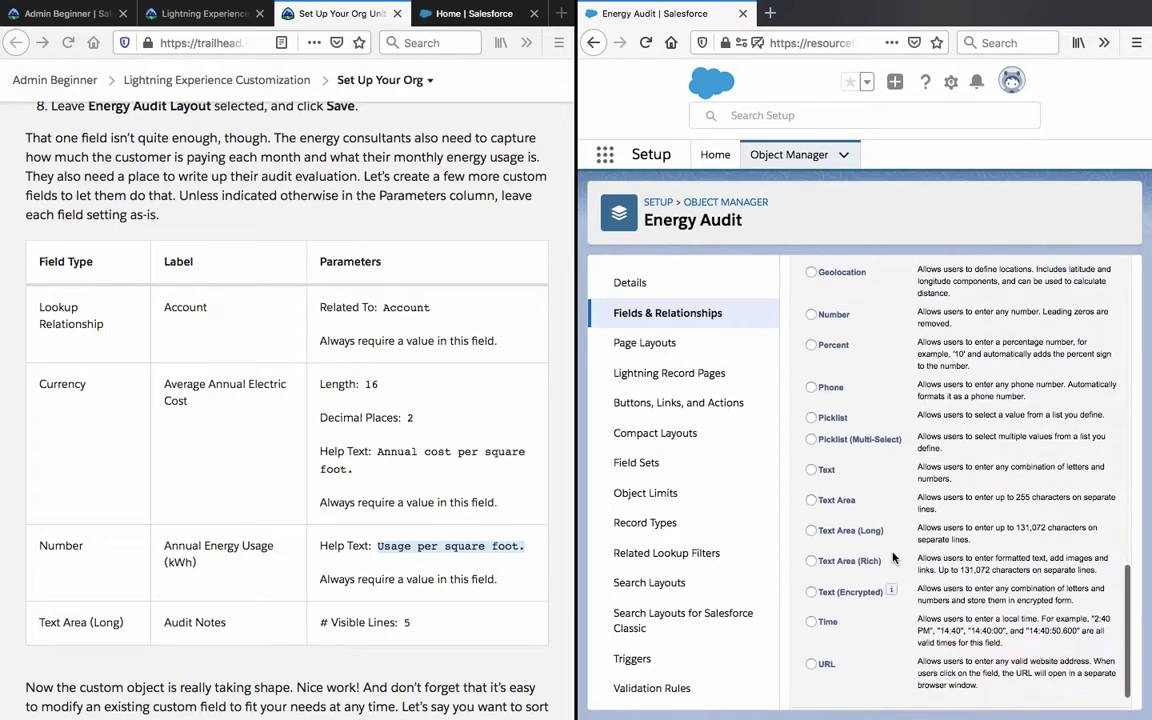
left_click(810, 503)
scroll(950, 450, "up", 15)
left_click(1076, 358)
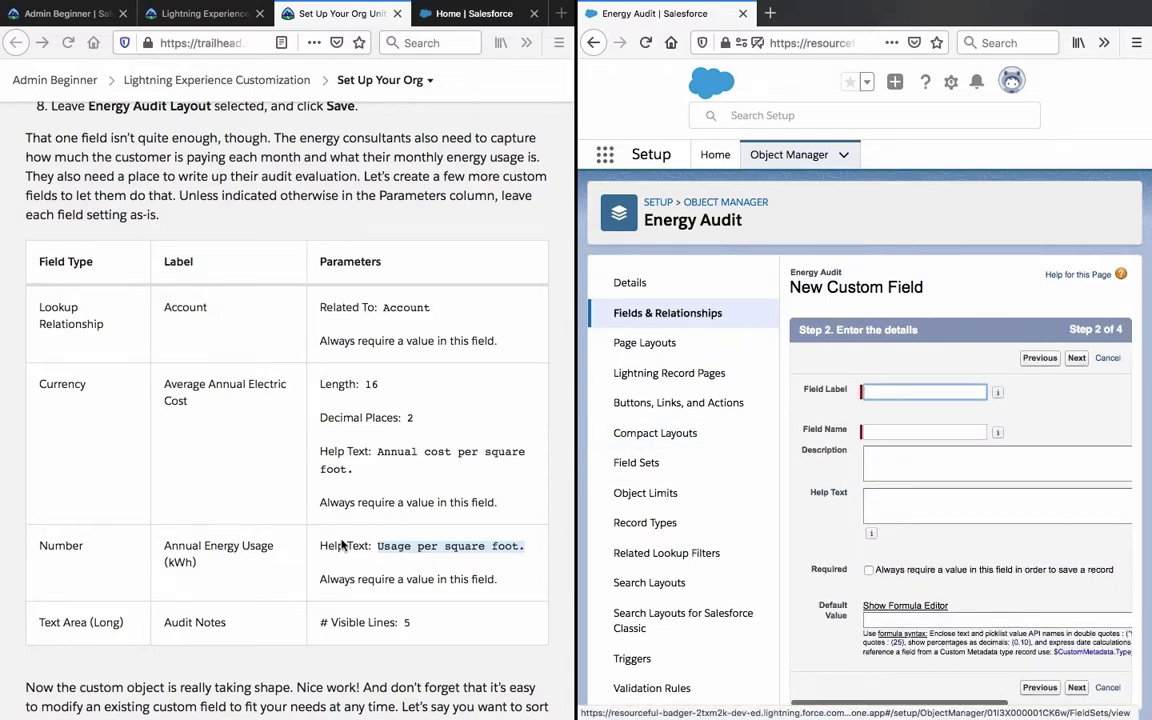
Label the text area field Audit Notes with the matching field name, and check its details for a visible lines setting.
triple_click(194, 627)
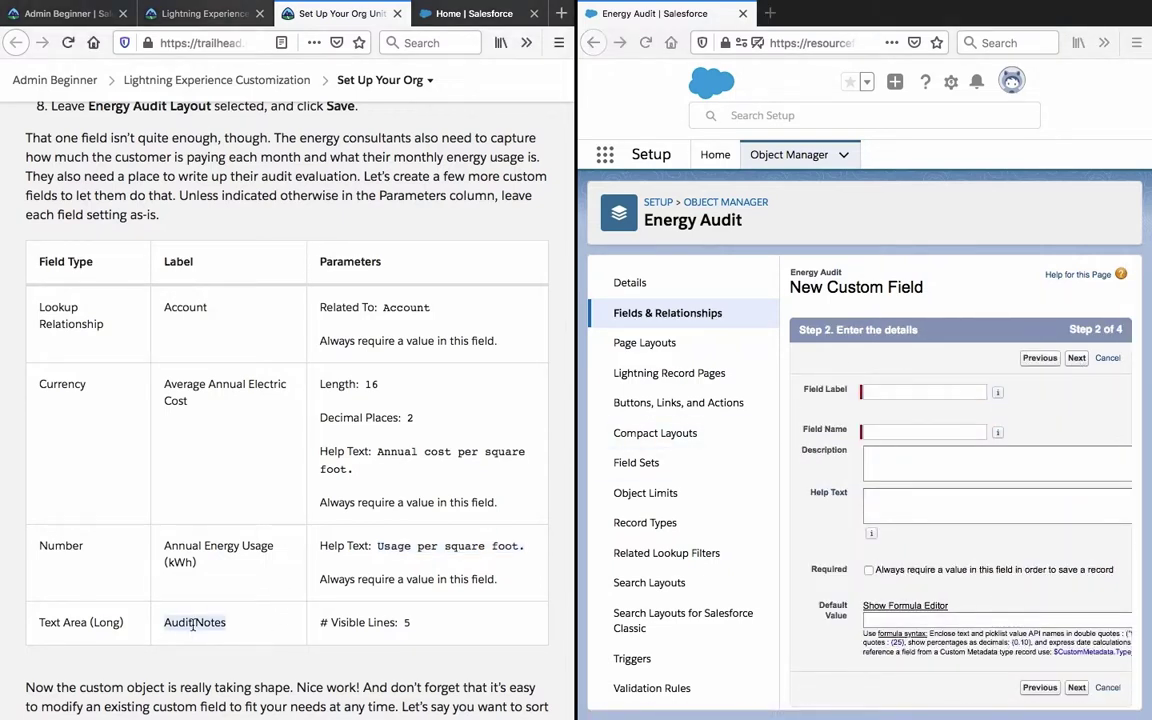
left_click(880, 393)
key("ctrl+v")
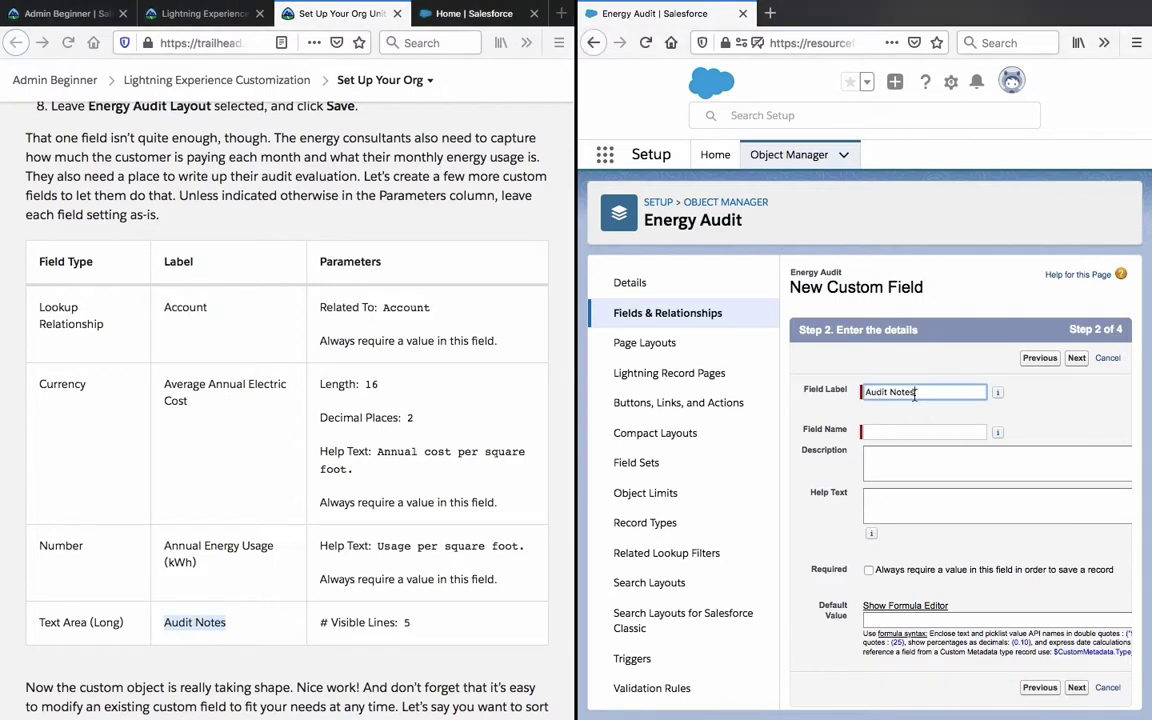
left_click(837, 525)
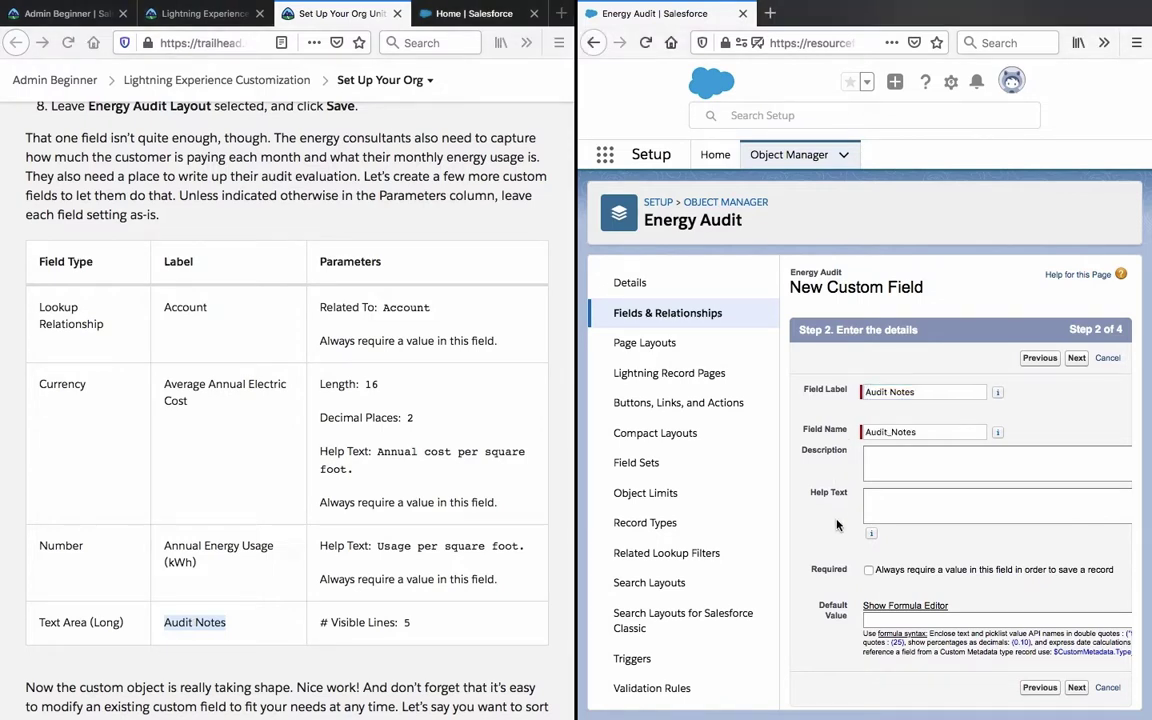
scroll(837, 525, "right", 3)
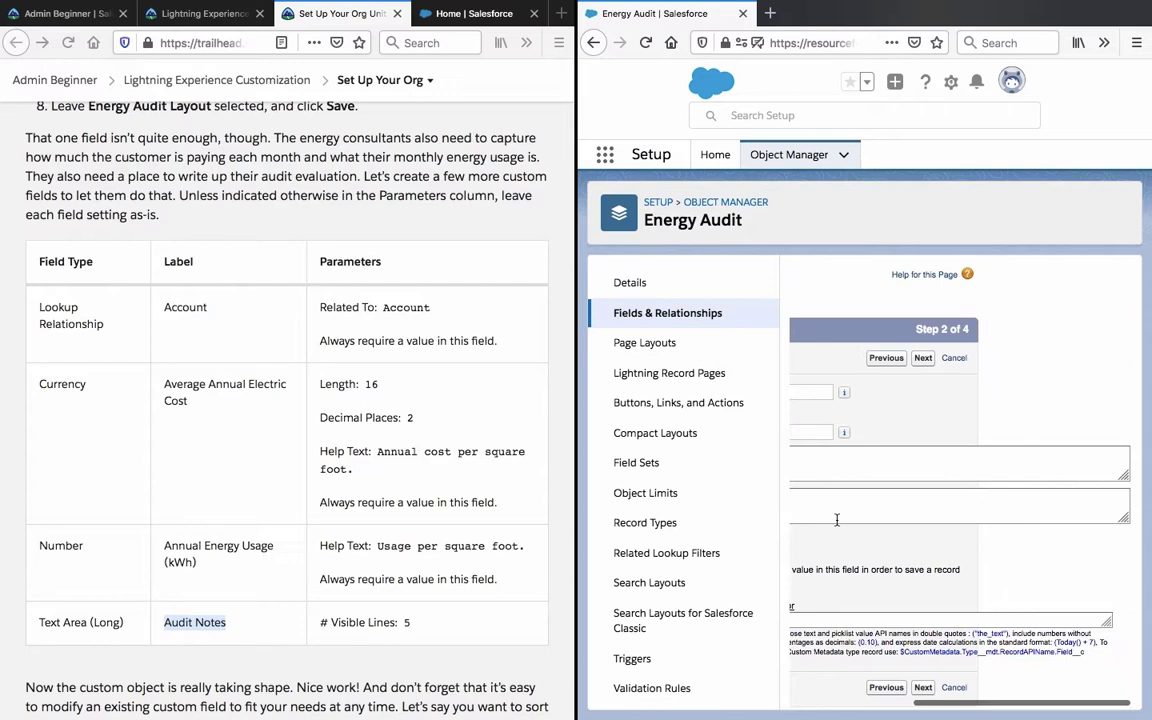
scroll(837, 522, "left", 3)
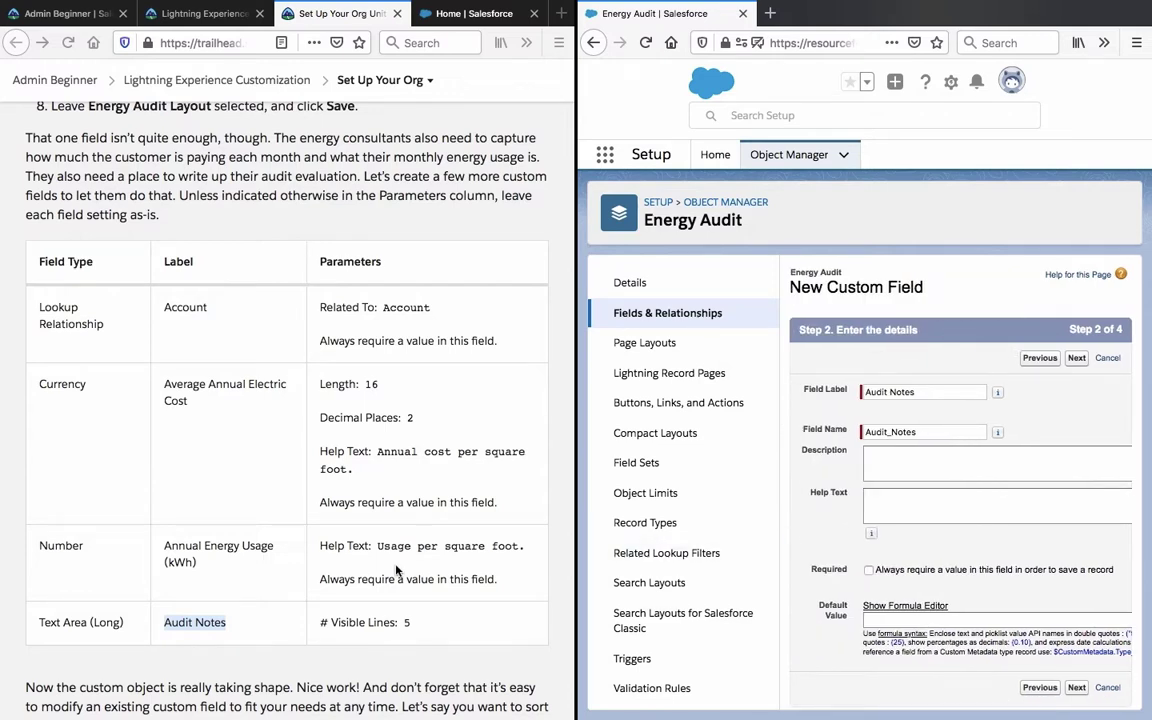
Examine the full width of the Audit Notes field's details form for a # Visible Lines setting.
left_click(358, 512)
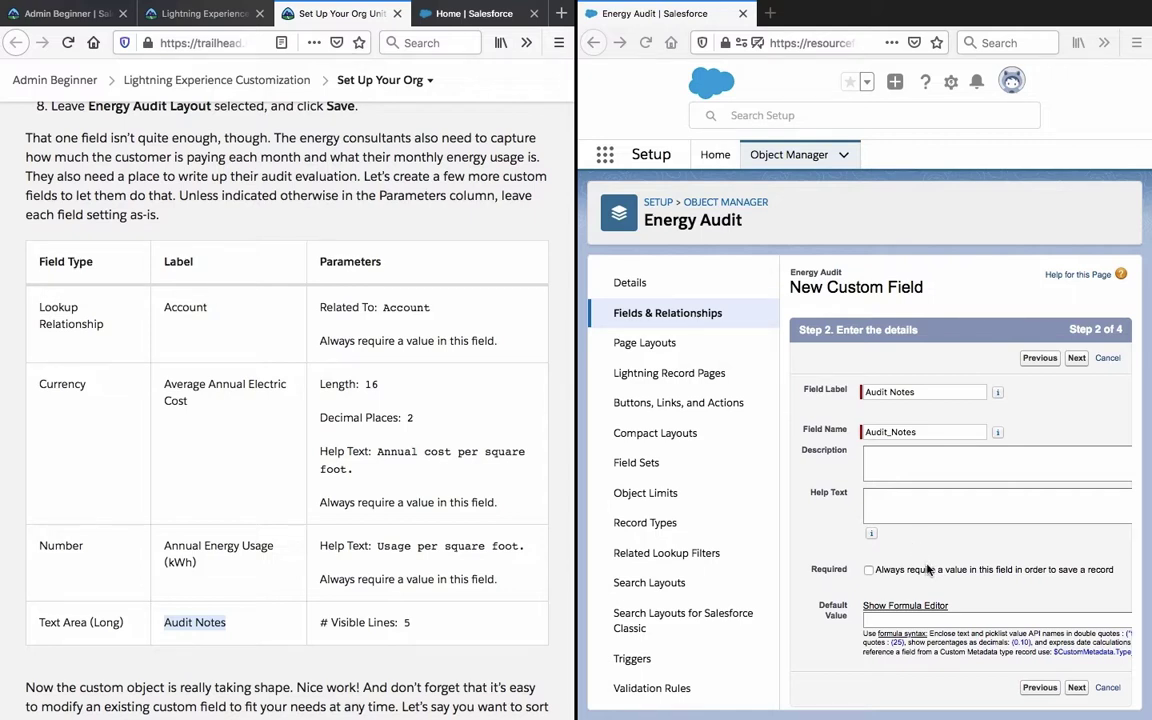
scroll(928, 570, "down", 1)
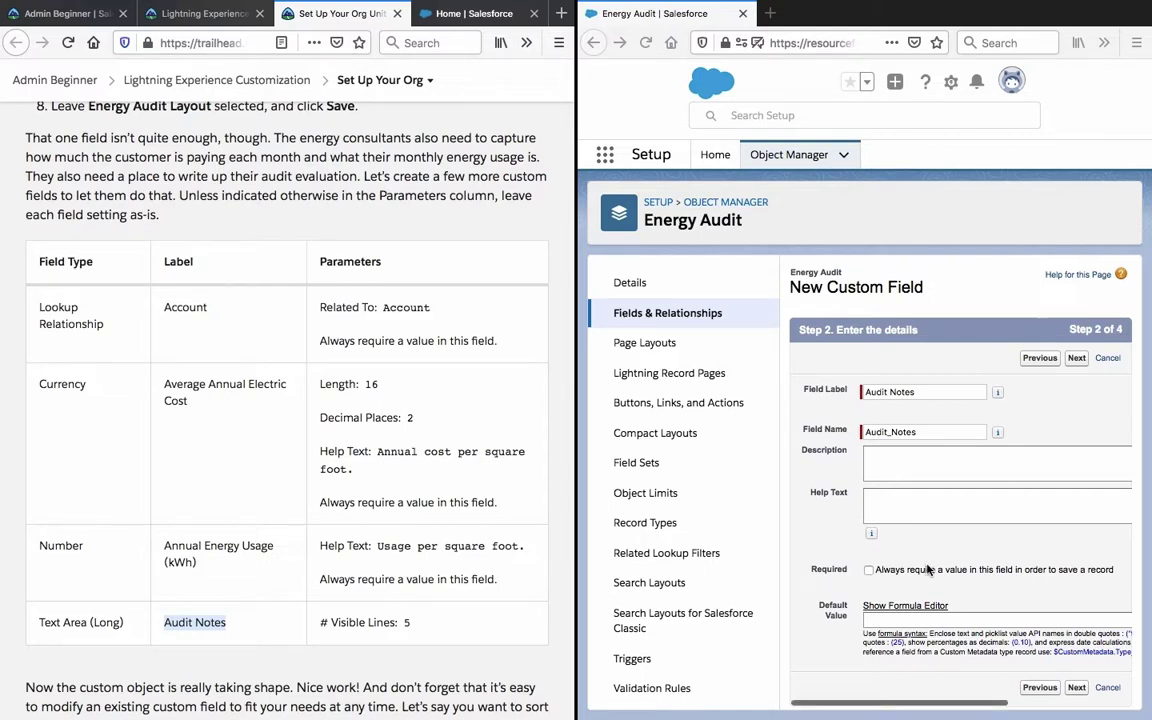
scroll(928, 570, "right", 5)
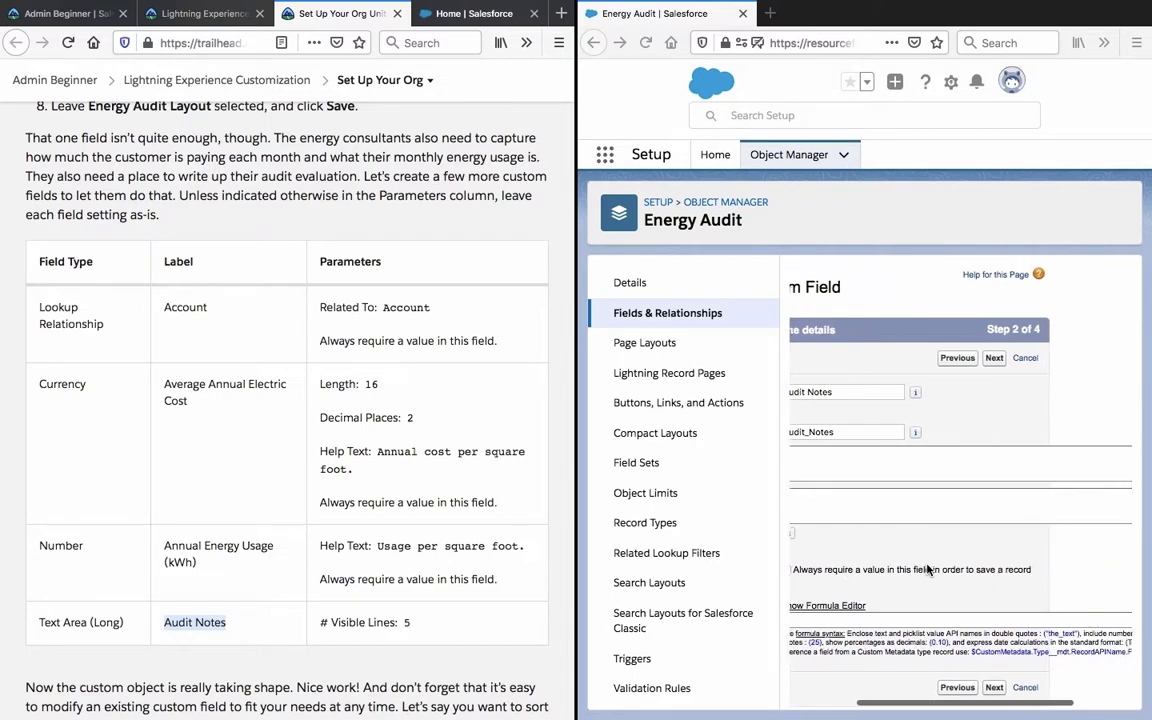
scroll(928, 570, "right", 2)
scroll(928, 570, "left", 6)
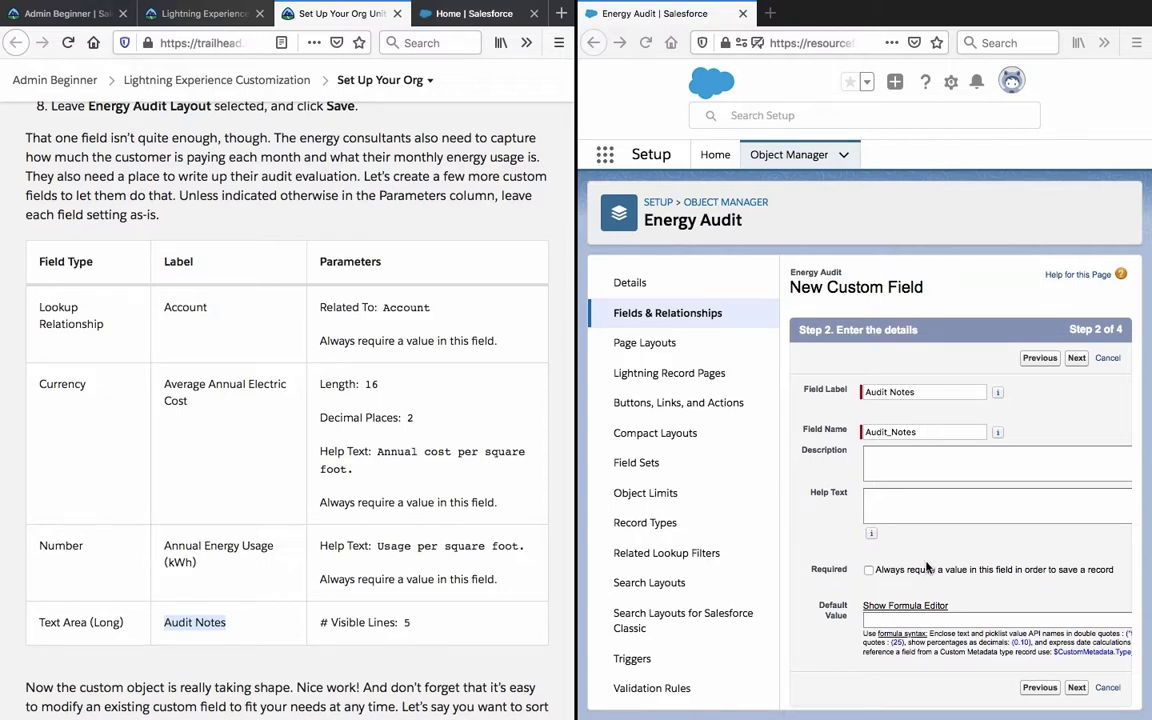
scroll(928, 568, "right", 3)
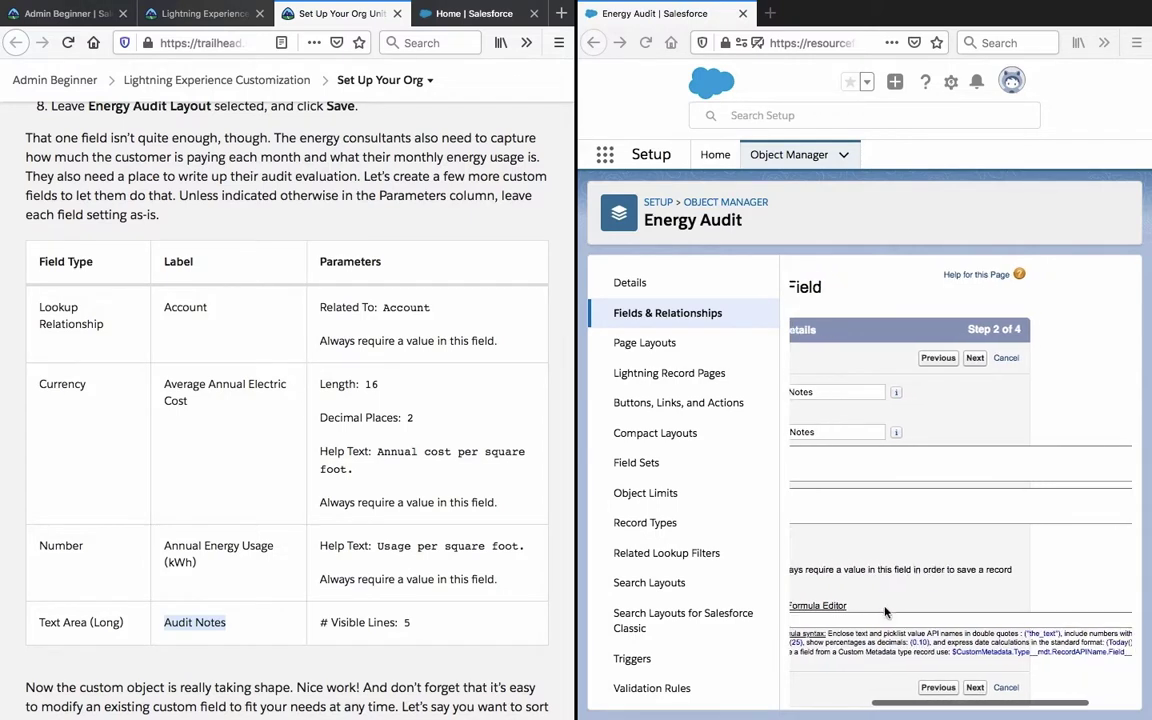
scroll(870, 640, "left", 3)
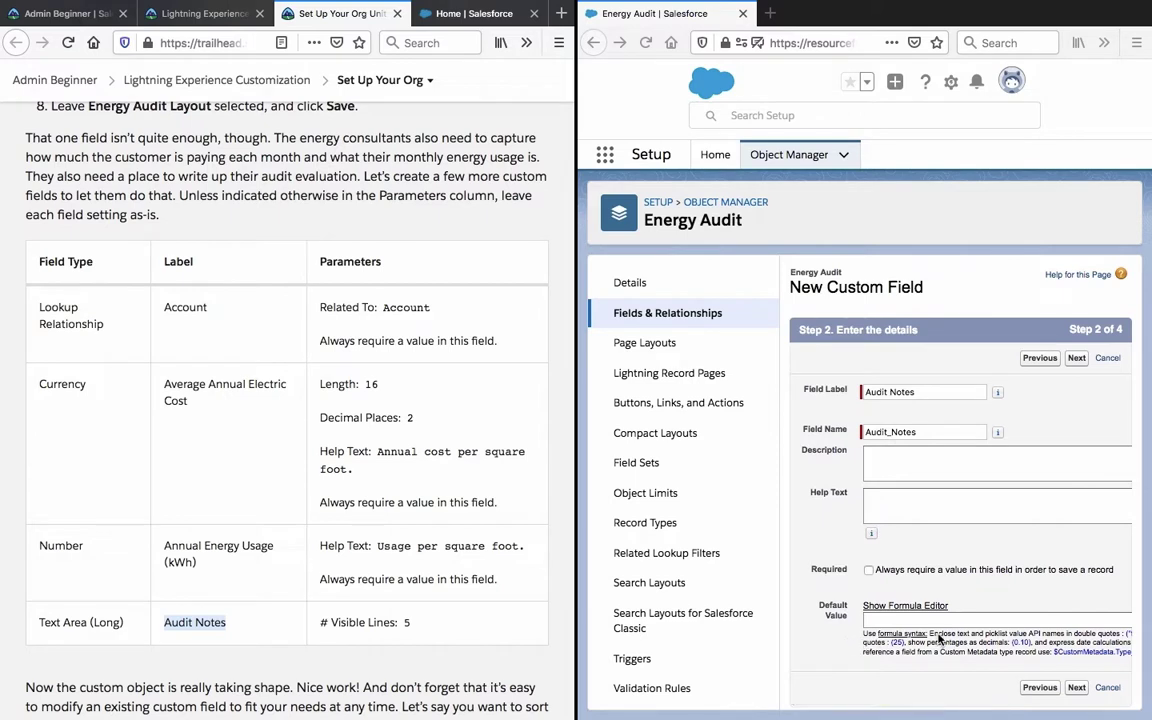
scroll(900, 640, "right", 2)
scroll(940, 640, "right", 3)
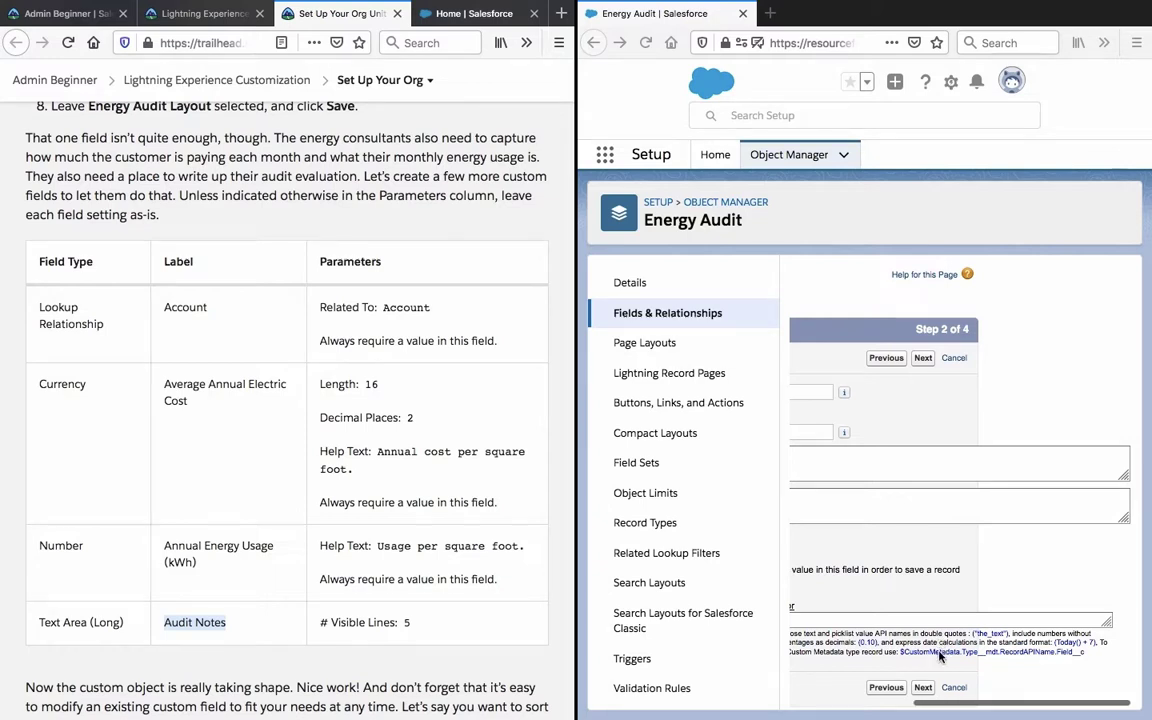
scroll(940, 645, "left", 3)
Save the Audit Notes text area field with the default field-level security and Energy Audit Layout.
left_click(1076, 688)
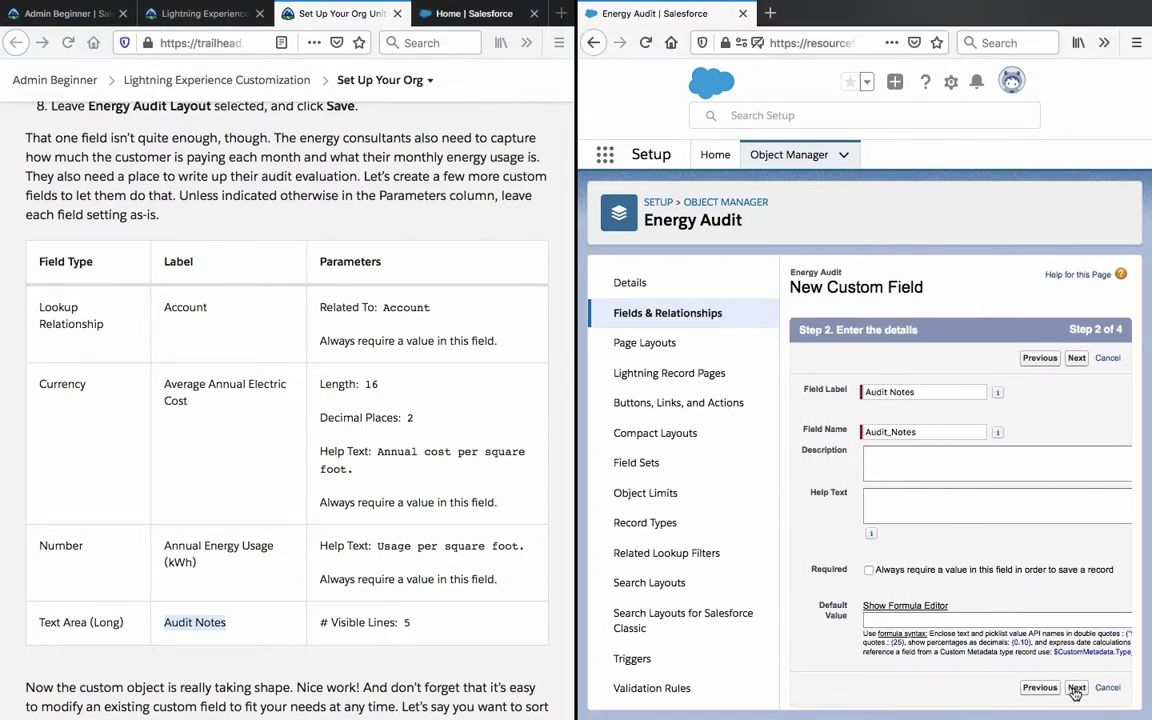
left_click(1076, 688)
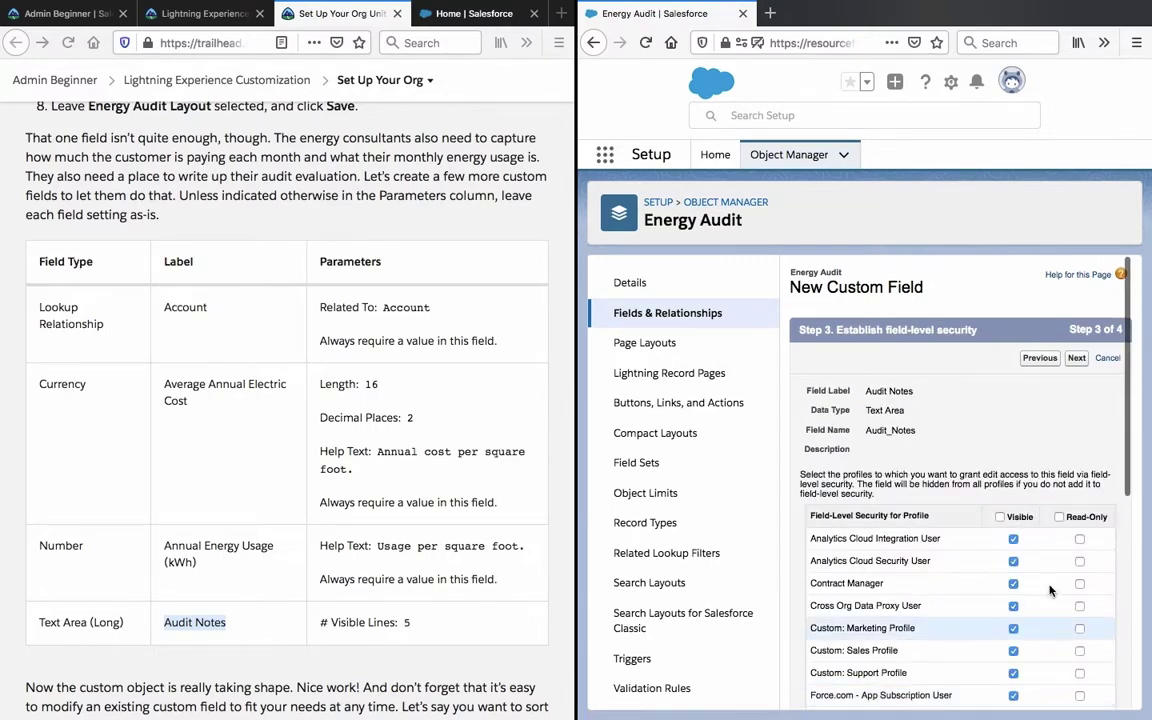
scroll(1025, 438, "down", 5)
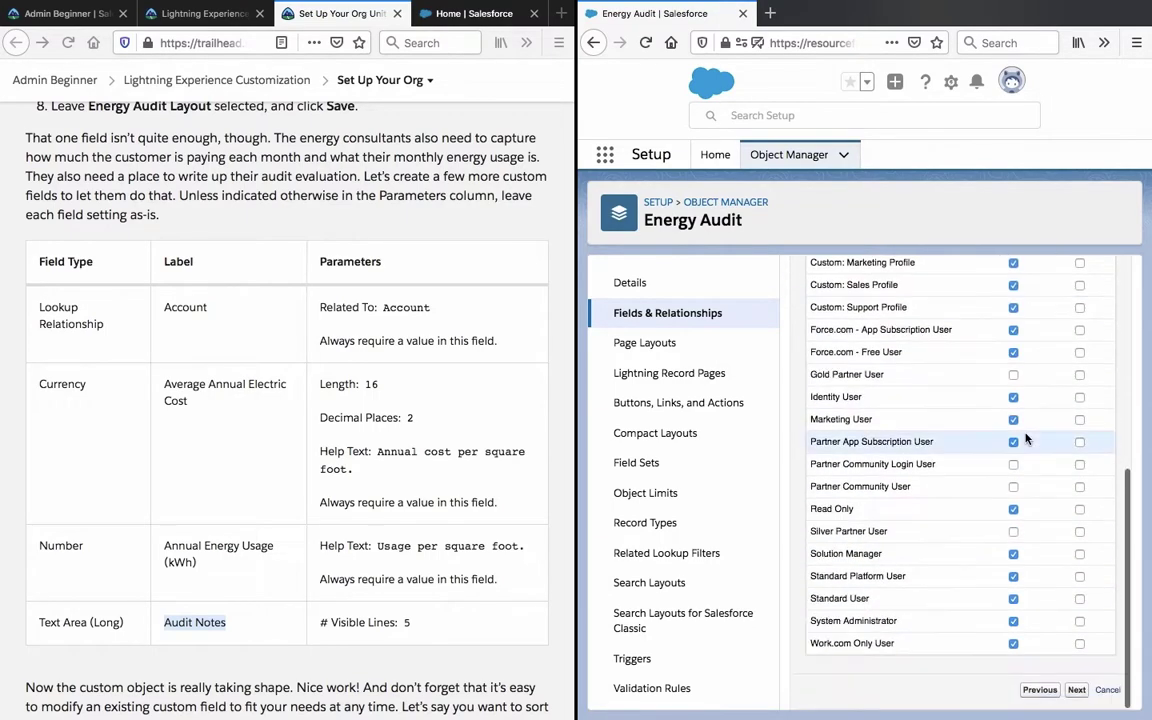
left_click(1076, 690)
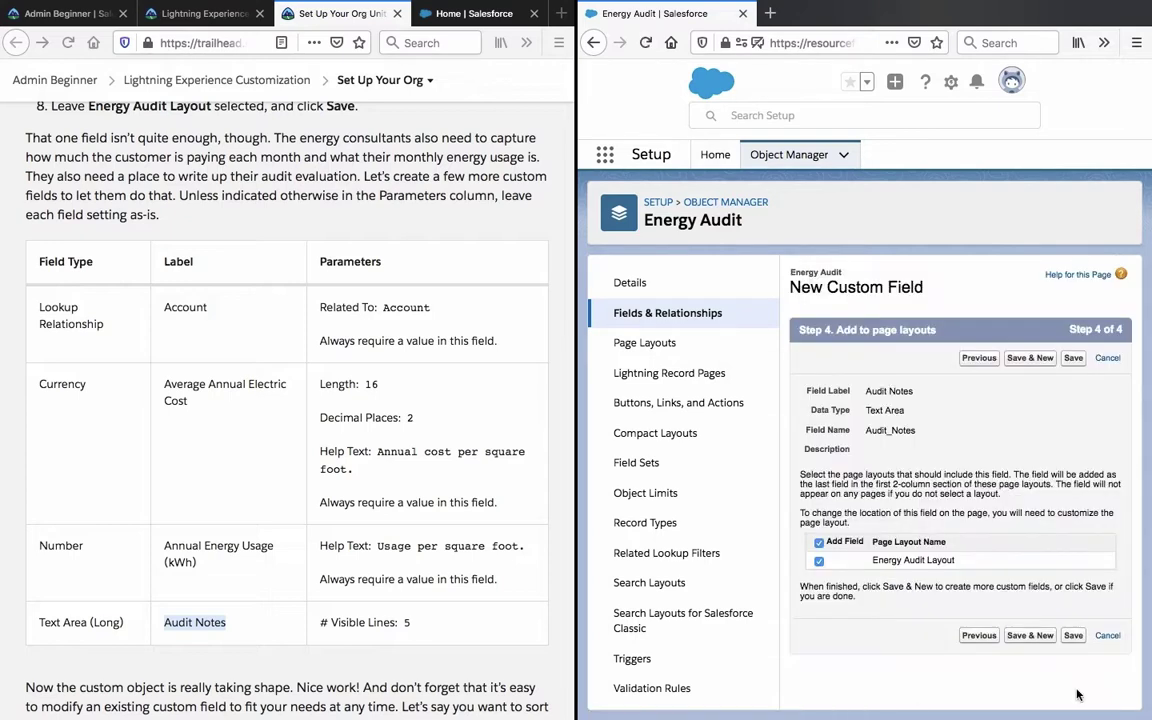
left_click(1074, 358)
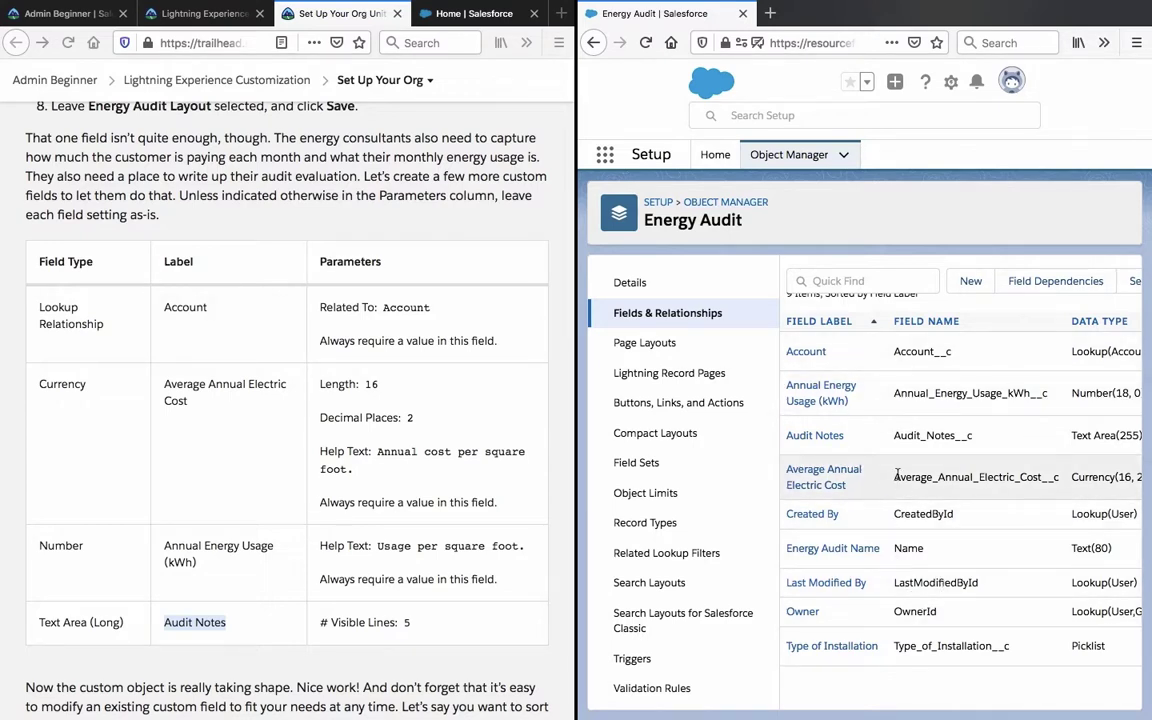
Edit the Audit Notes field, change its data type to Text Area (Long) and proceed to its details.
left_click(824, 437)
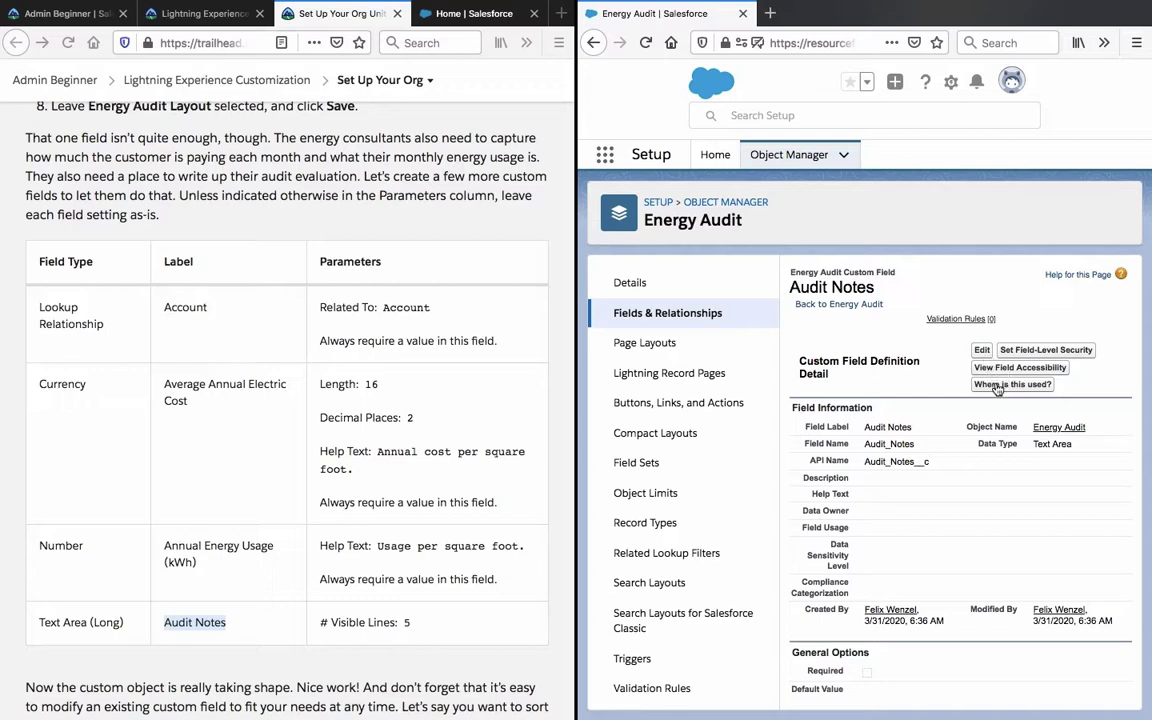
left_click(984, 352)
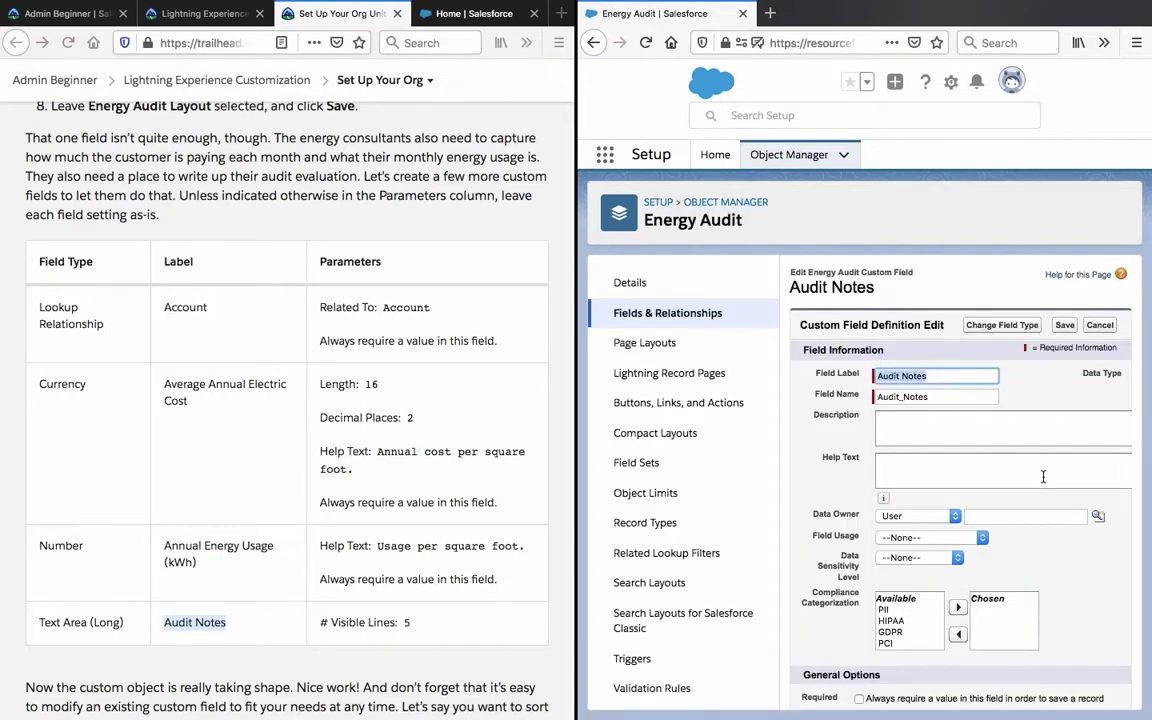
scroll(1043, 477, "down", 2)
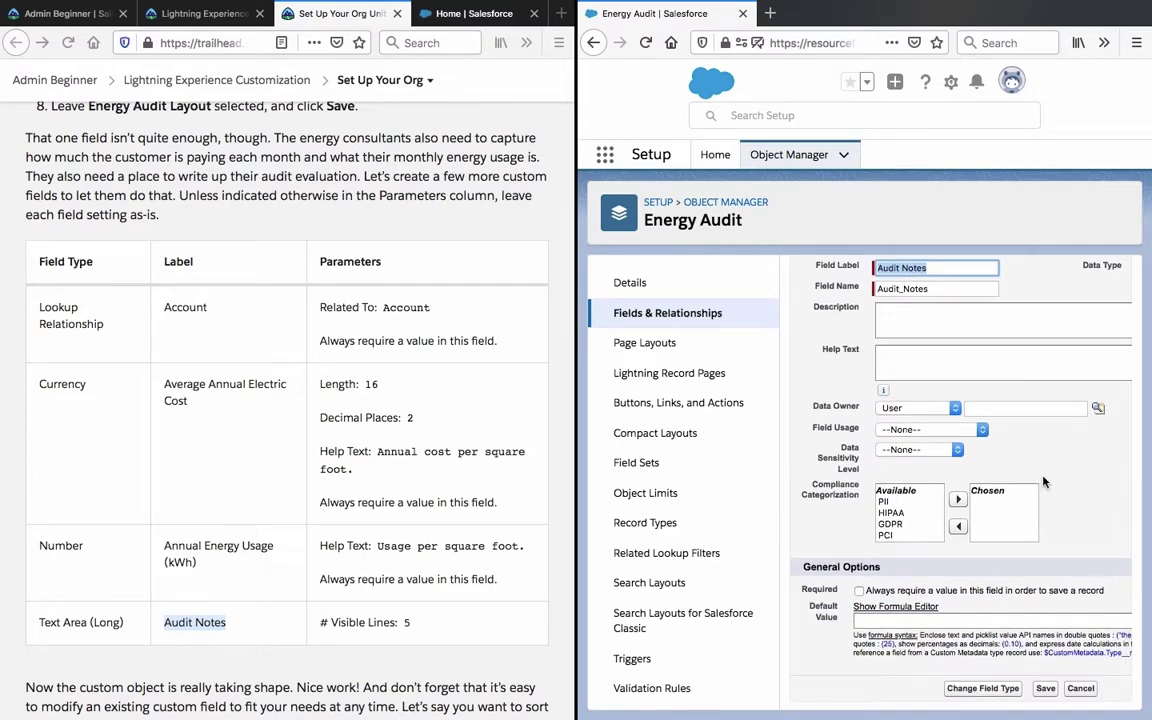
scroll(1043, 480, "up", 2)
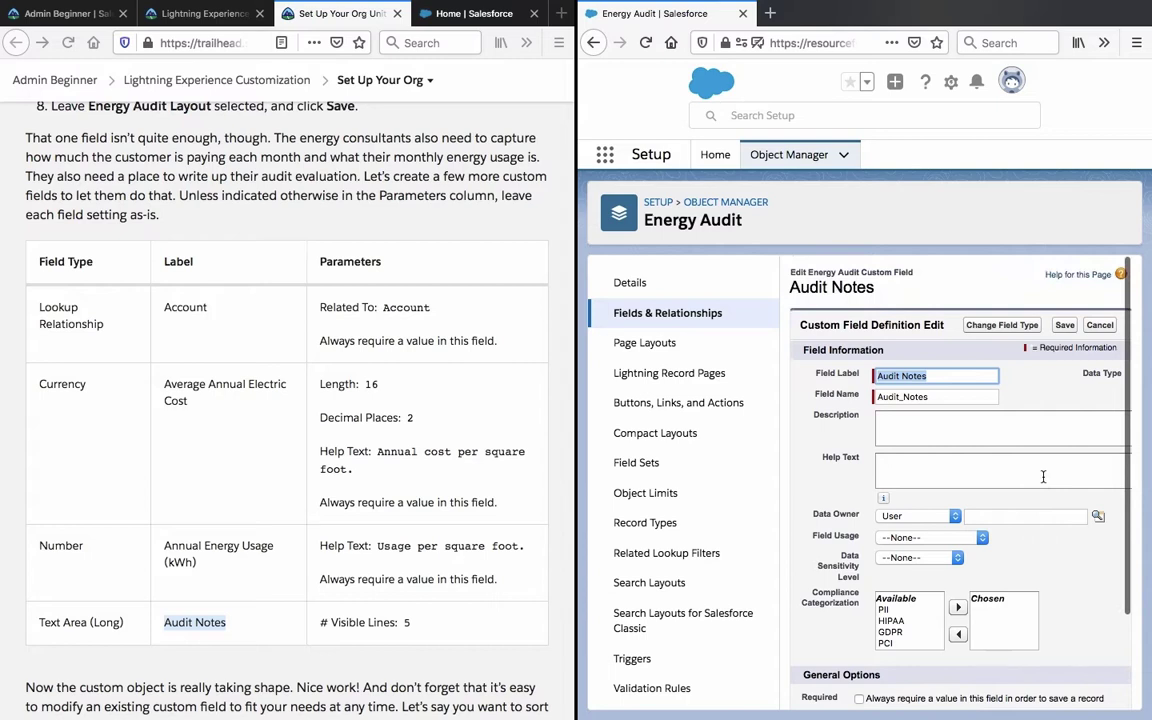
left_click(1017, 326)
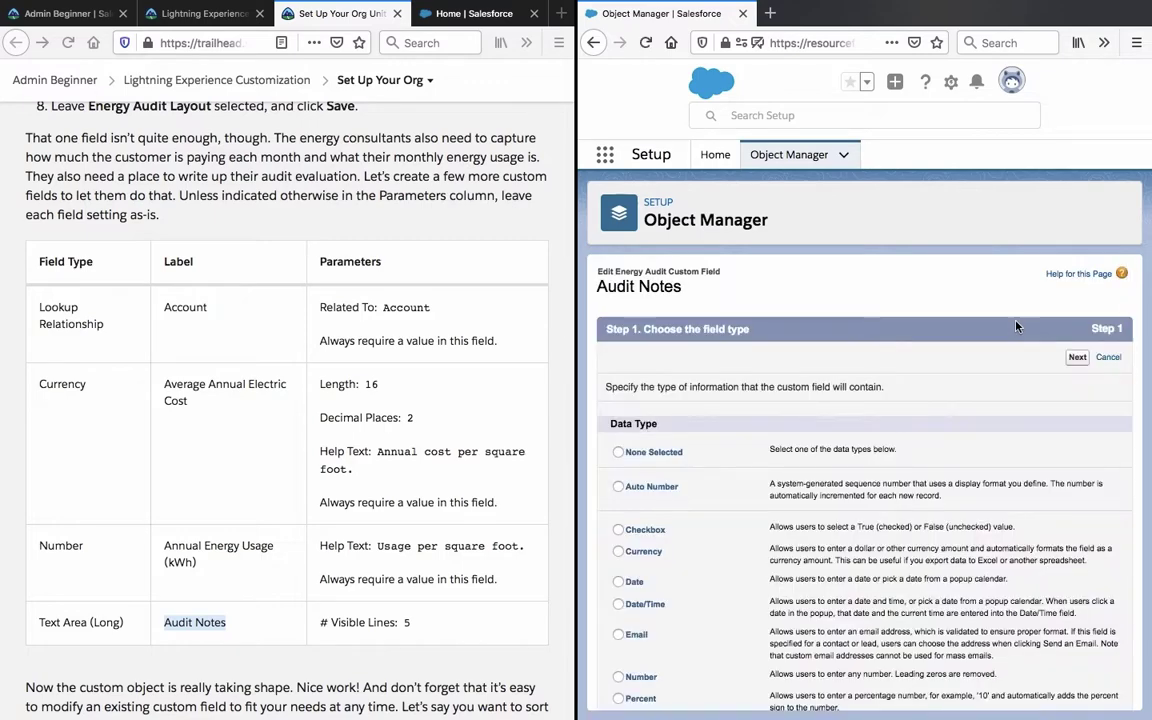
scroll(942, 447, "down", 5)
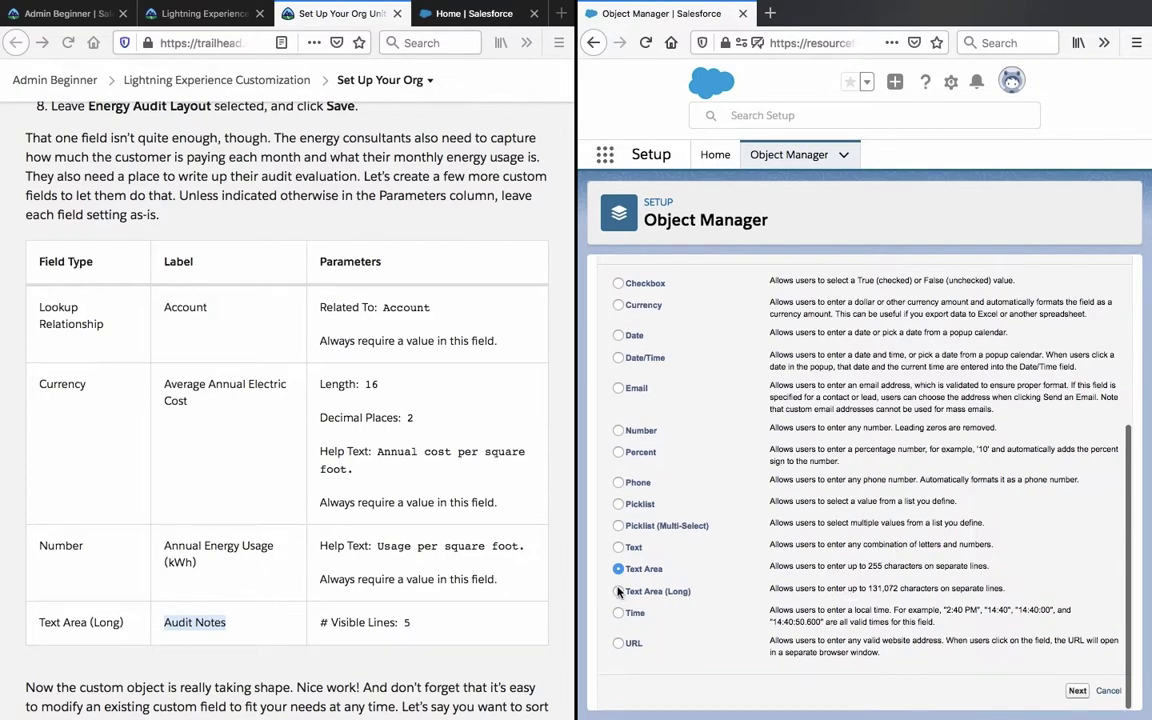
left_click(1078, 691)
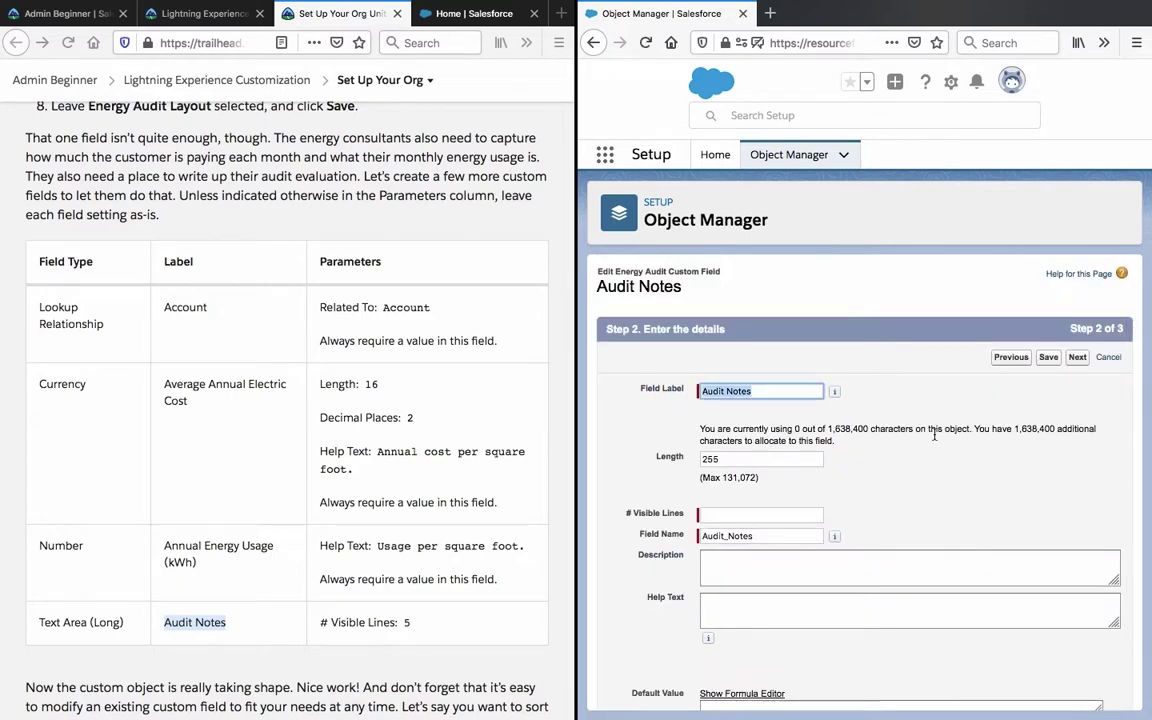
Try to save the Audit Notes field with a Length of 5.
double_click(770, 458)
type("5")
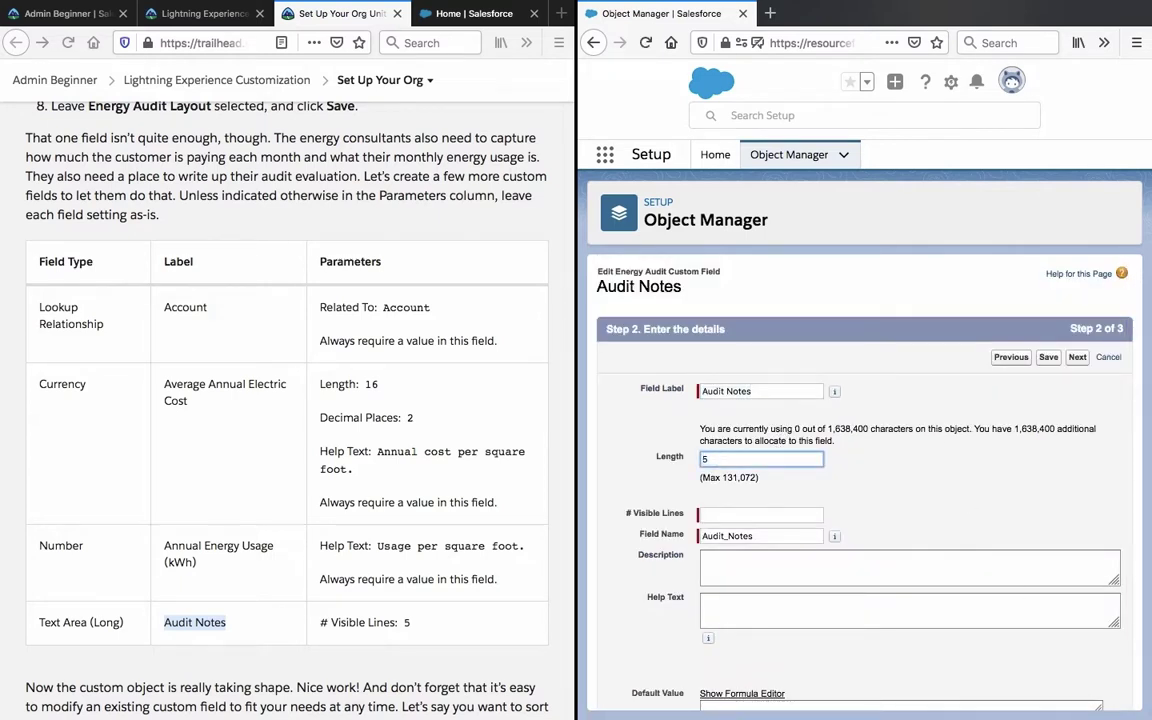
scroll(1014, 447, "down", 2)
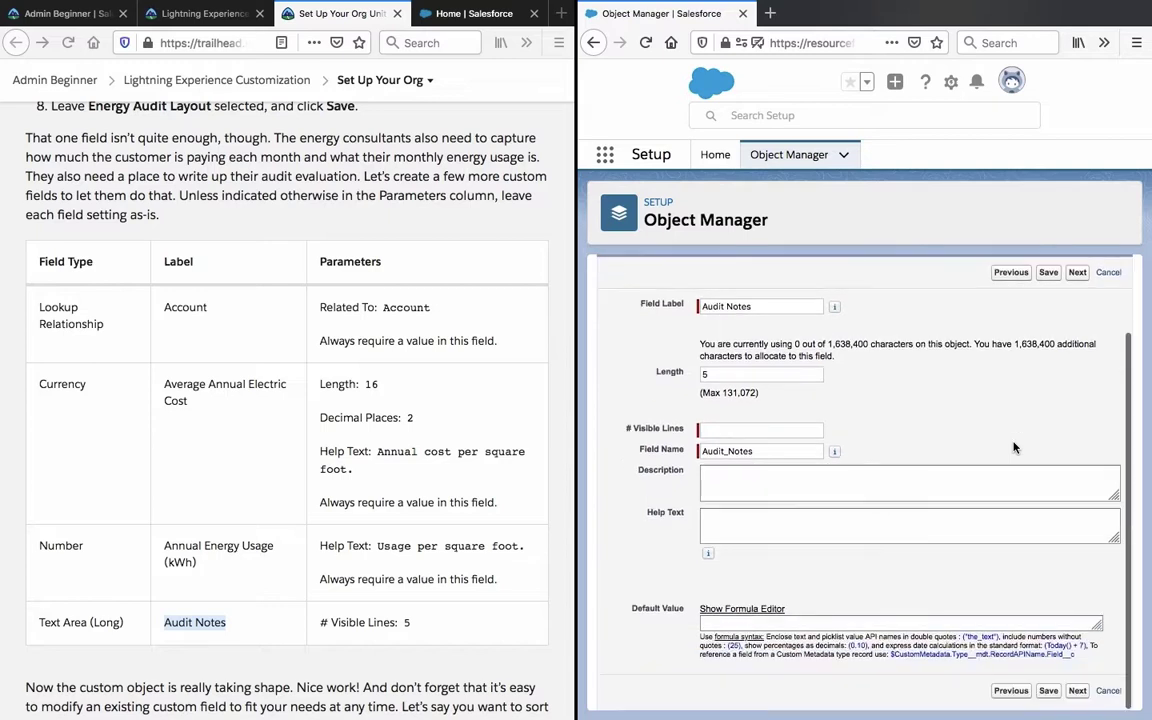
left_click(1048, 273)
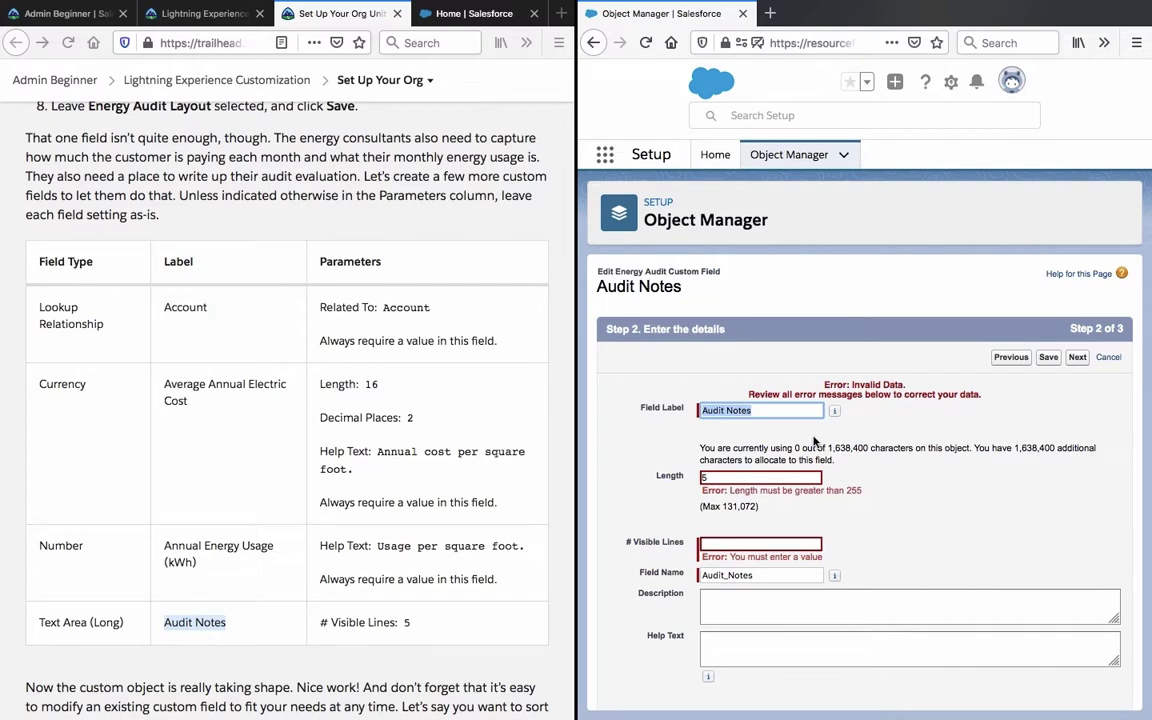
Set the Audit Notes field's # Visible Lines to 5 and Length to 255, and try to save it.
left_click(744, 478)
key("BackSpace")
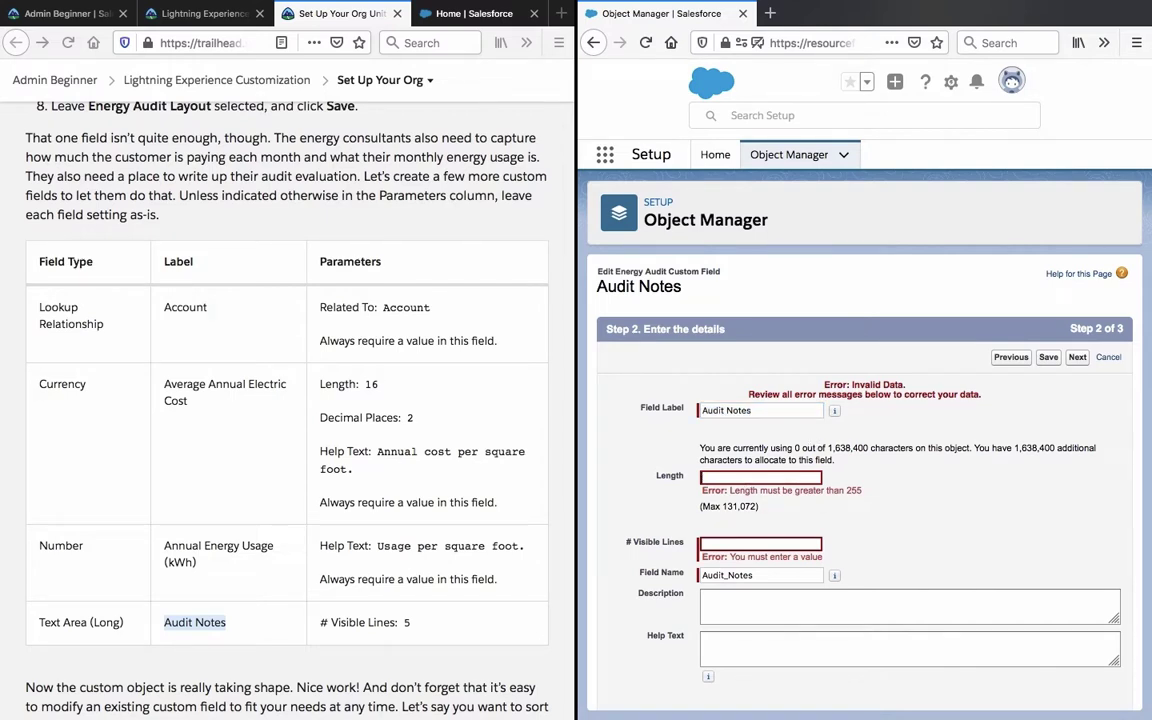
left_click(760, 545)
type("5")
left_click(758, 477)
type("255")
left_click(1048, 356)
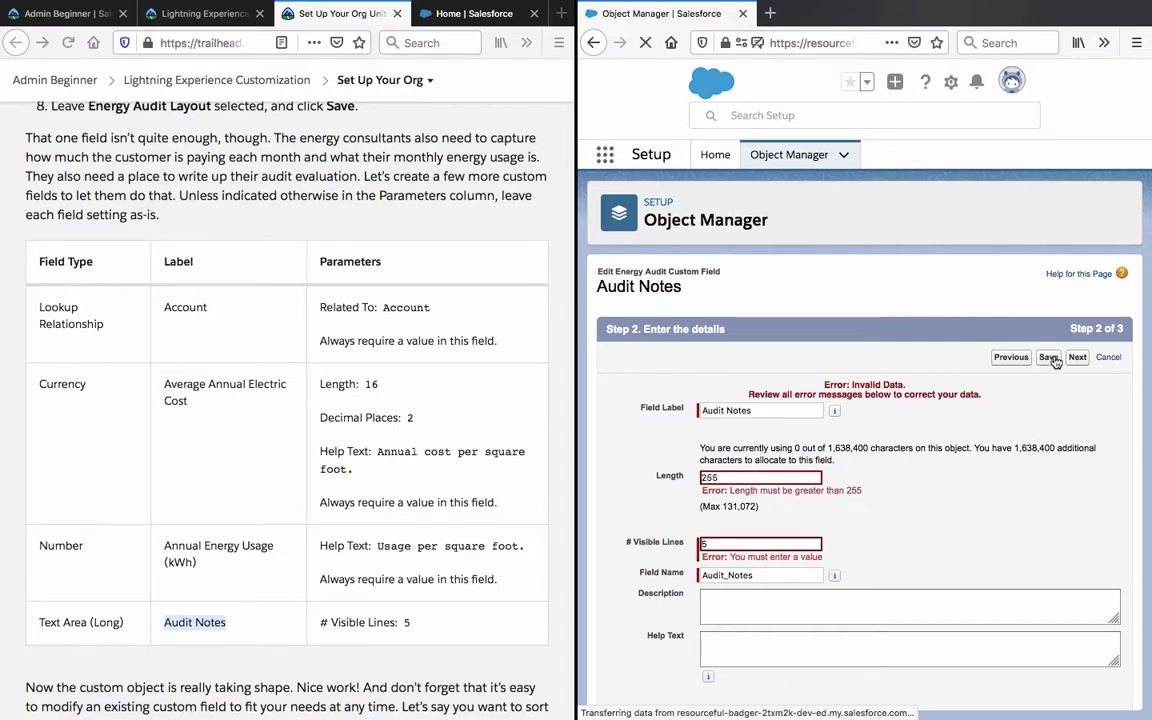
Set the Audit Notes field's Length to 300 and save the field.
left_click(740, 458)
key("BackSpace")
key("BackSpace")
key("BackSpace")
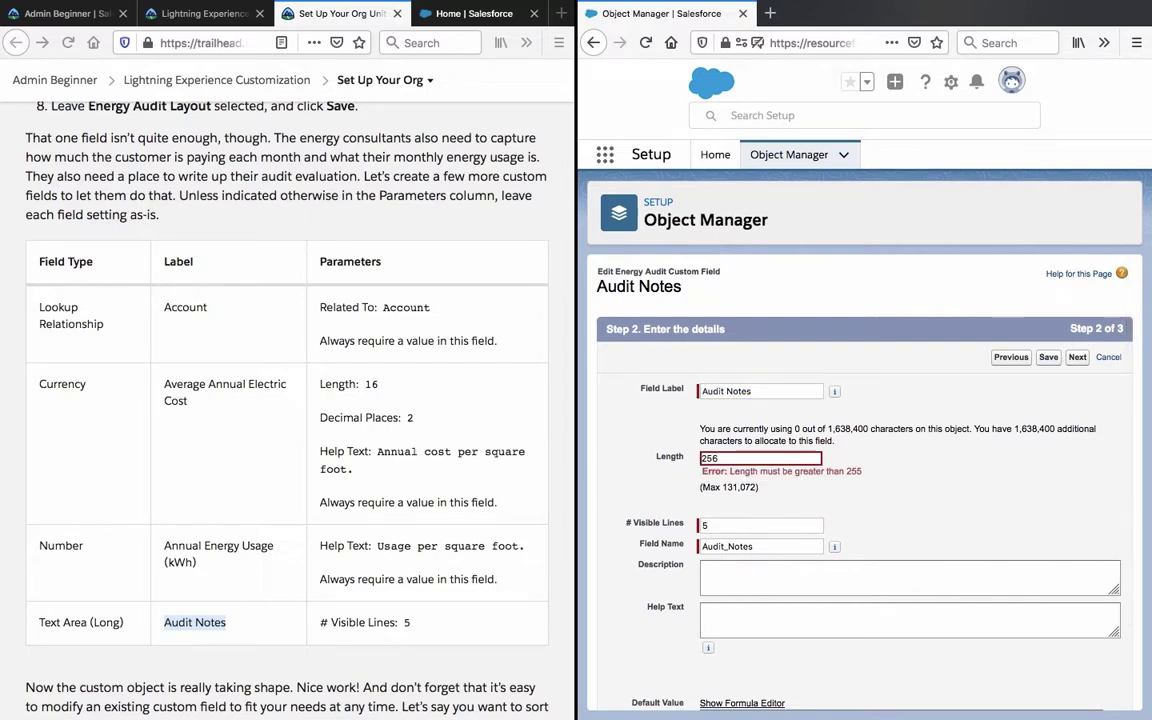
type("300")
left_click(1050, 362)
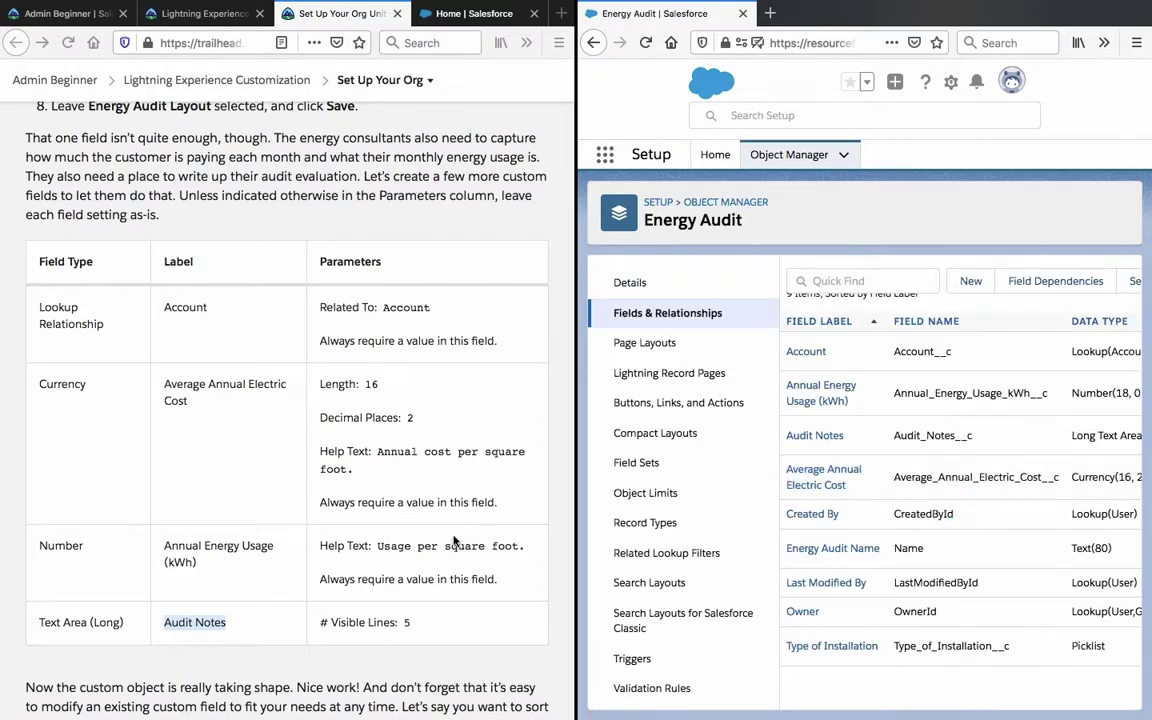
Review the unit's table of custom field types and labels, and read the Create Energy Audit Records instructions.
scroll(452, 543, "down", 1)
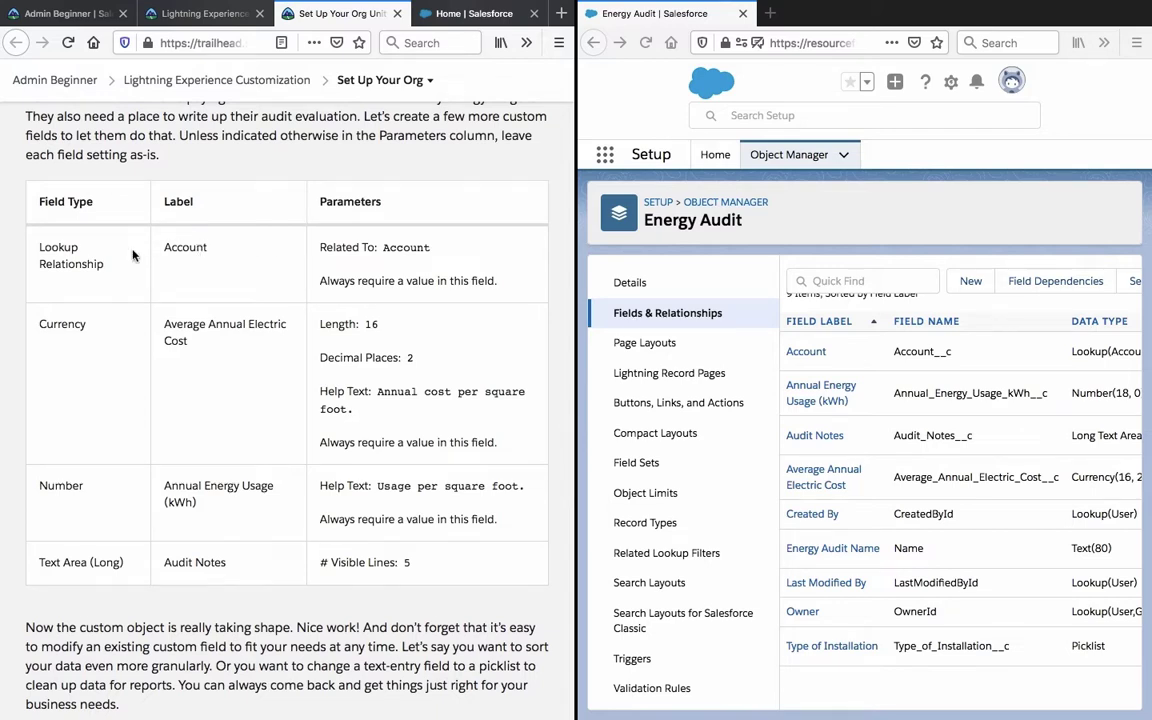
double_click(203, 248)
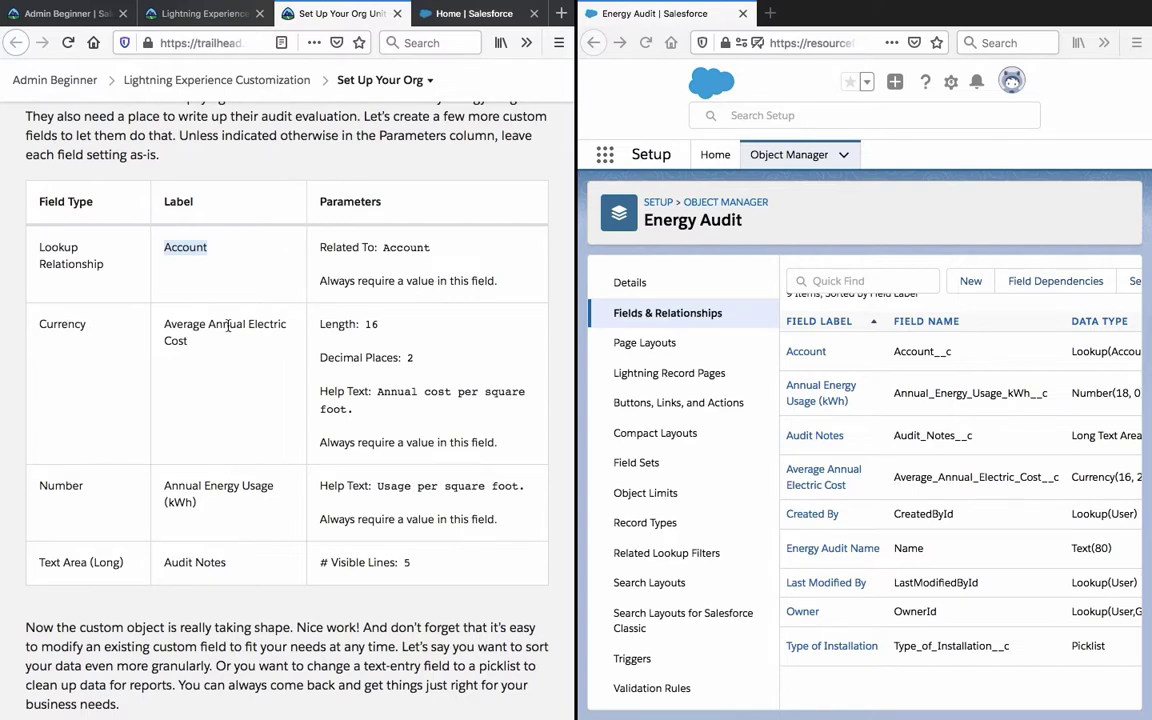
triple_click(208, 490)
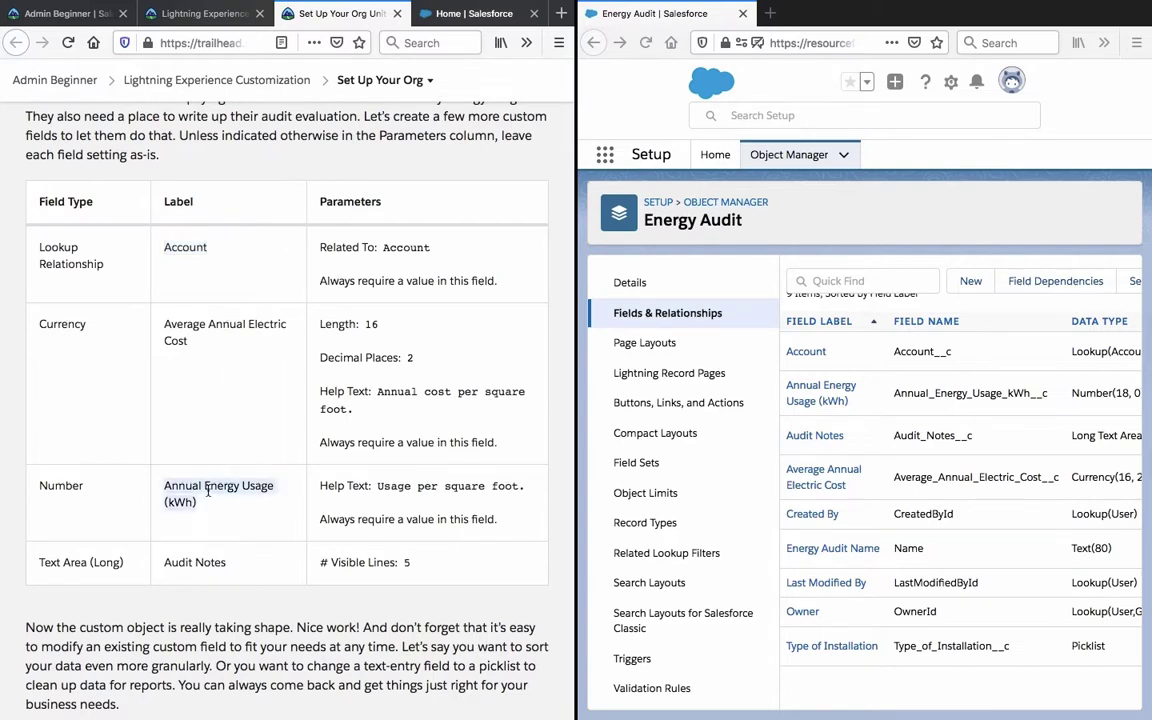
double_click(50, 486)
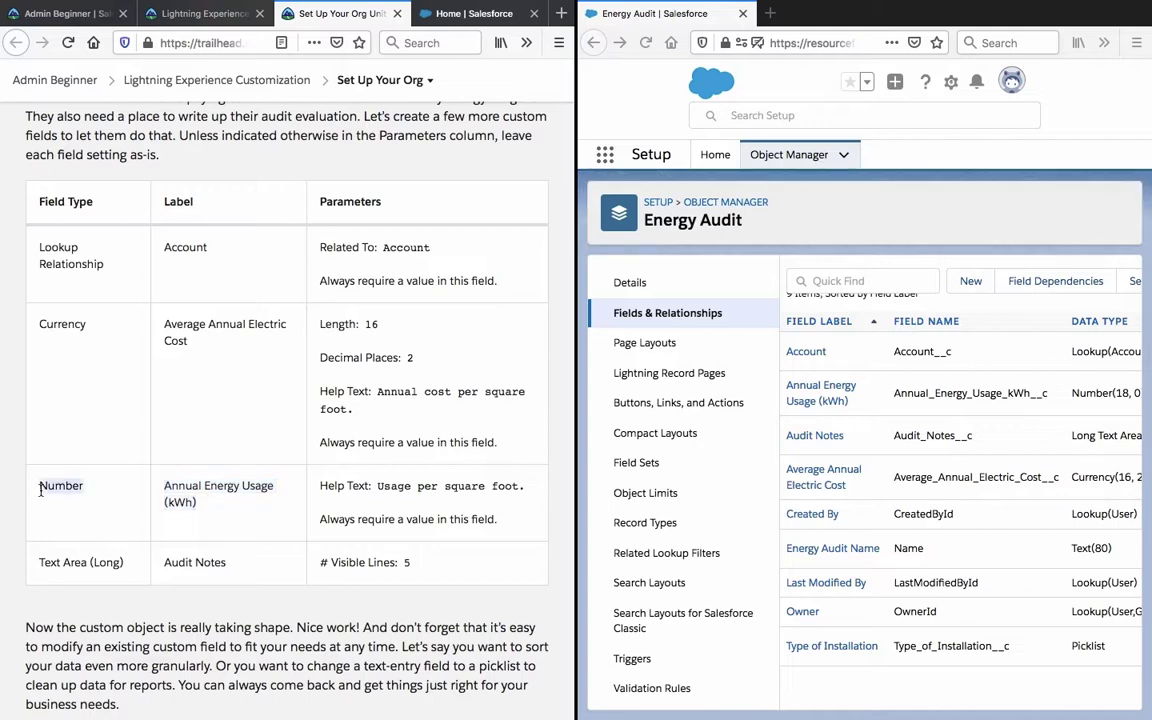
triple_click(62, 562)
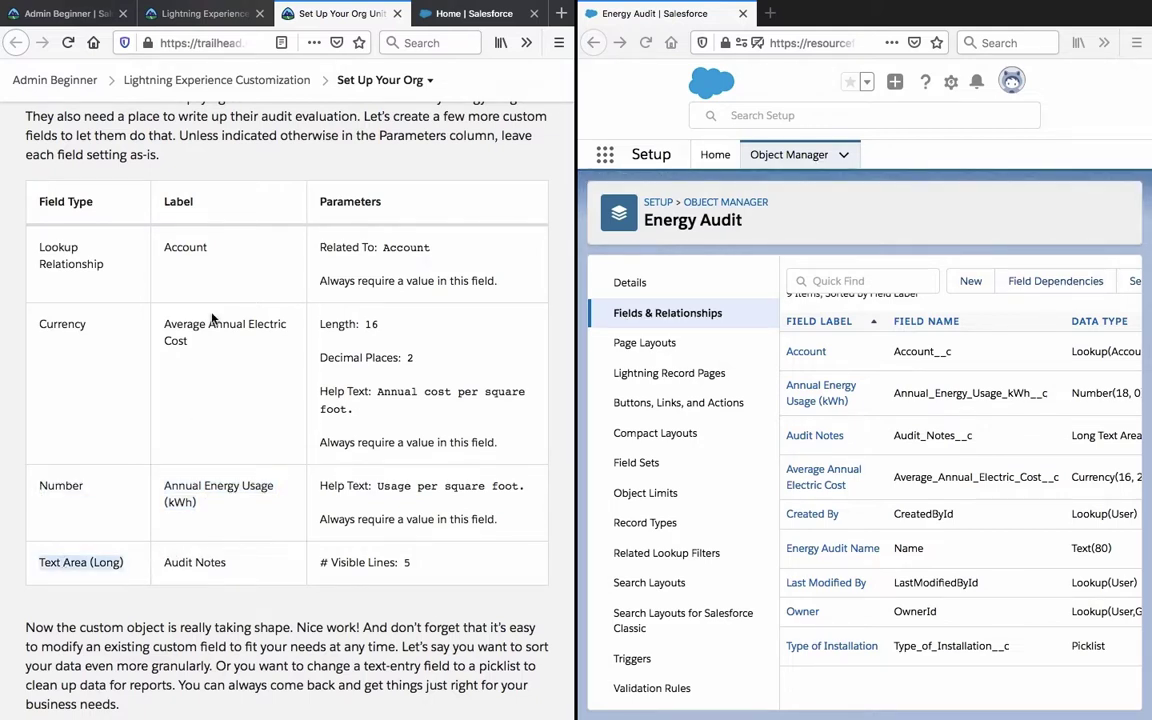
scroll(212, 318, "down", 4)
left_click(359, 427)
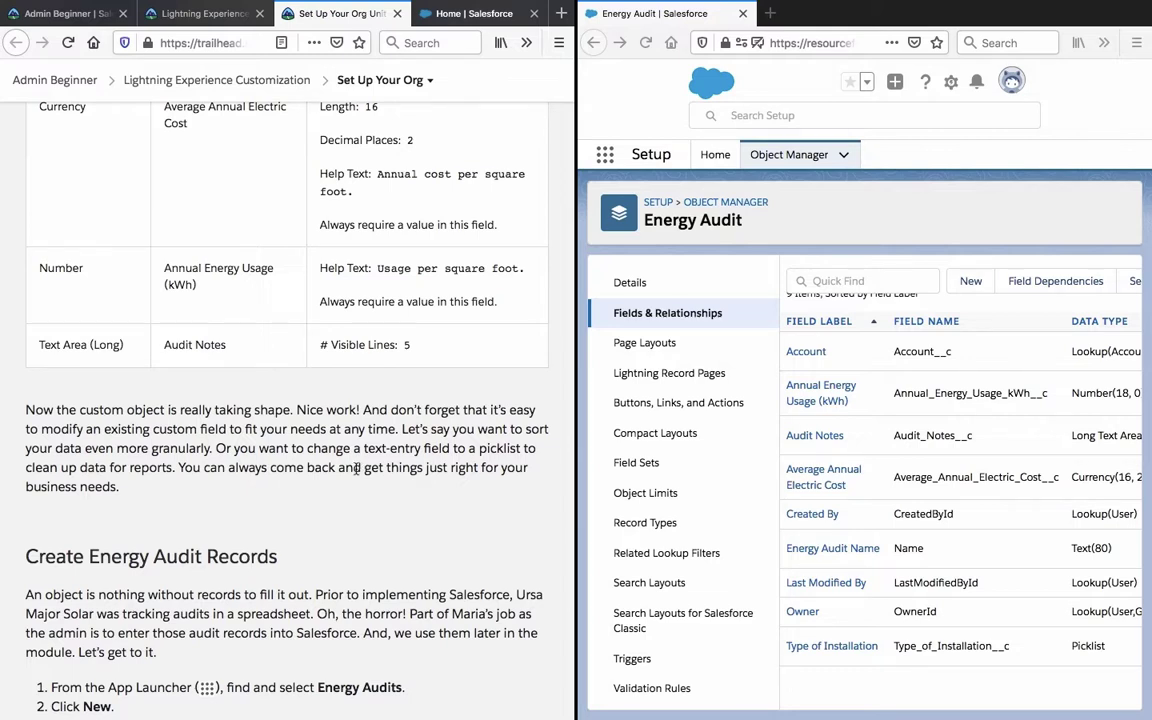
scroll(356, 468, "down", 4)
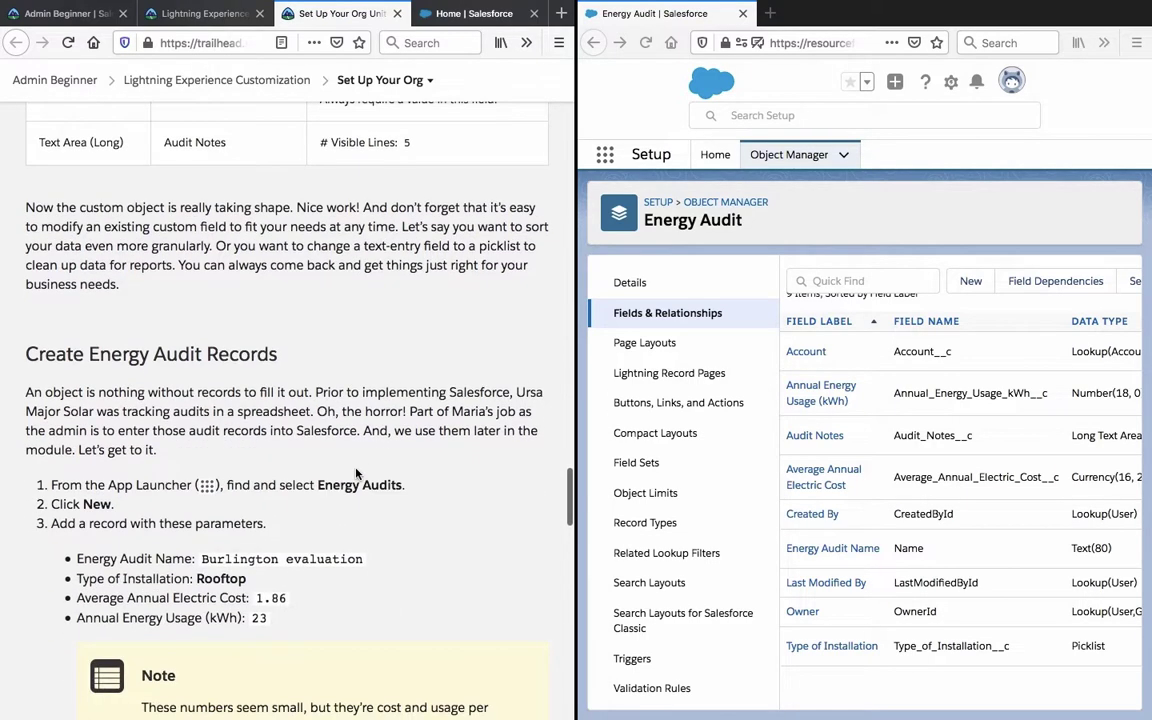
scroll(356, 470, "down", 1)
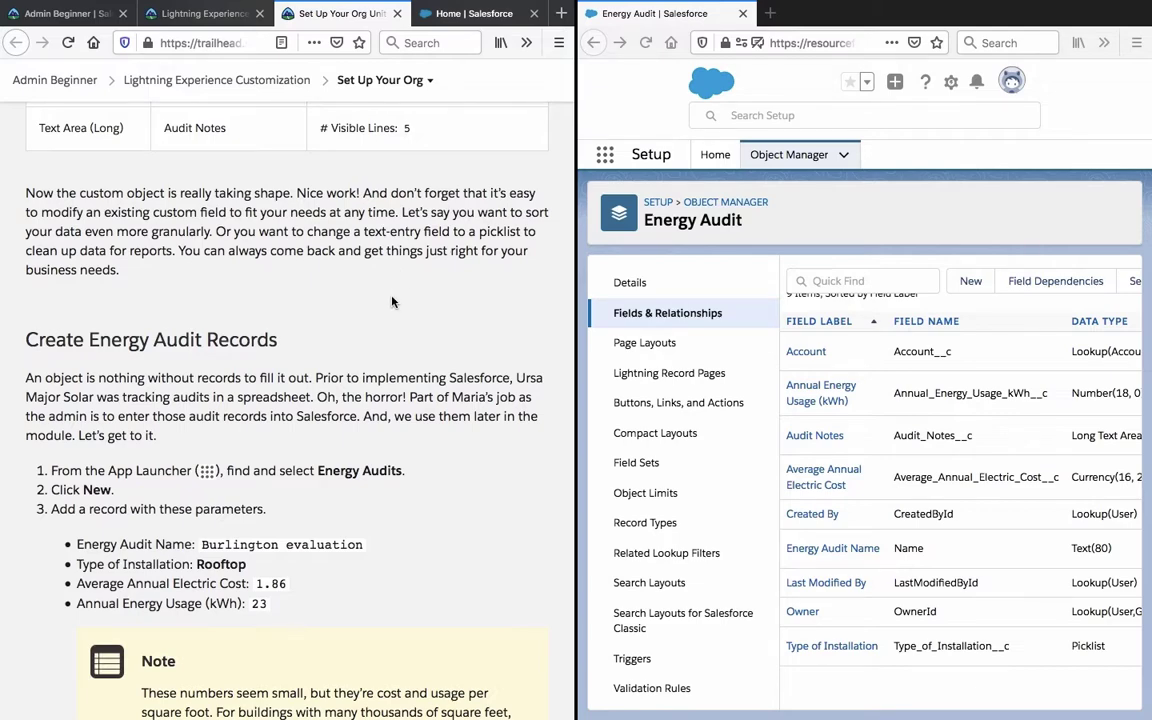
scroll(392, 302, "down", 2)
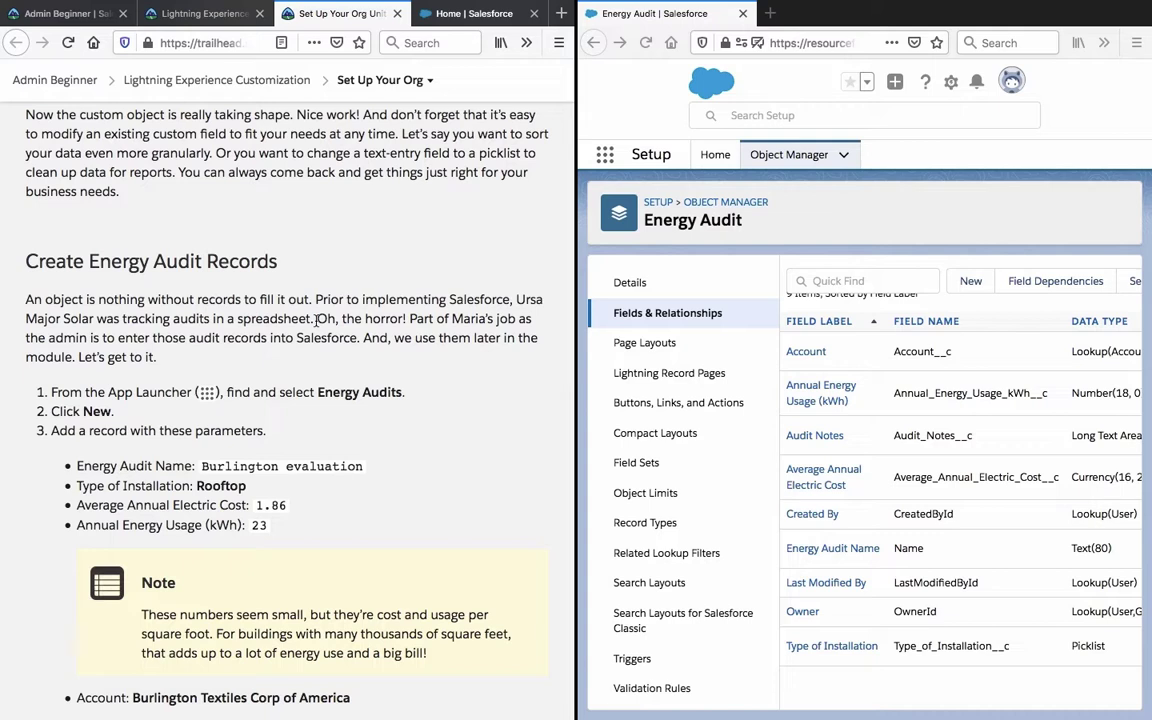
Reload the Salesforce Home page and move its tab into the browser window that holds the Energy Audit setup page.
scroll(316, 320, "down", 2)
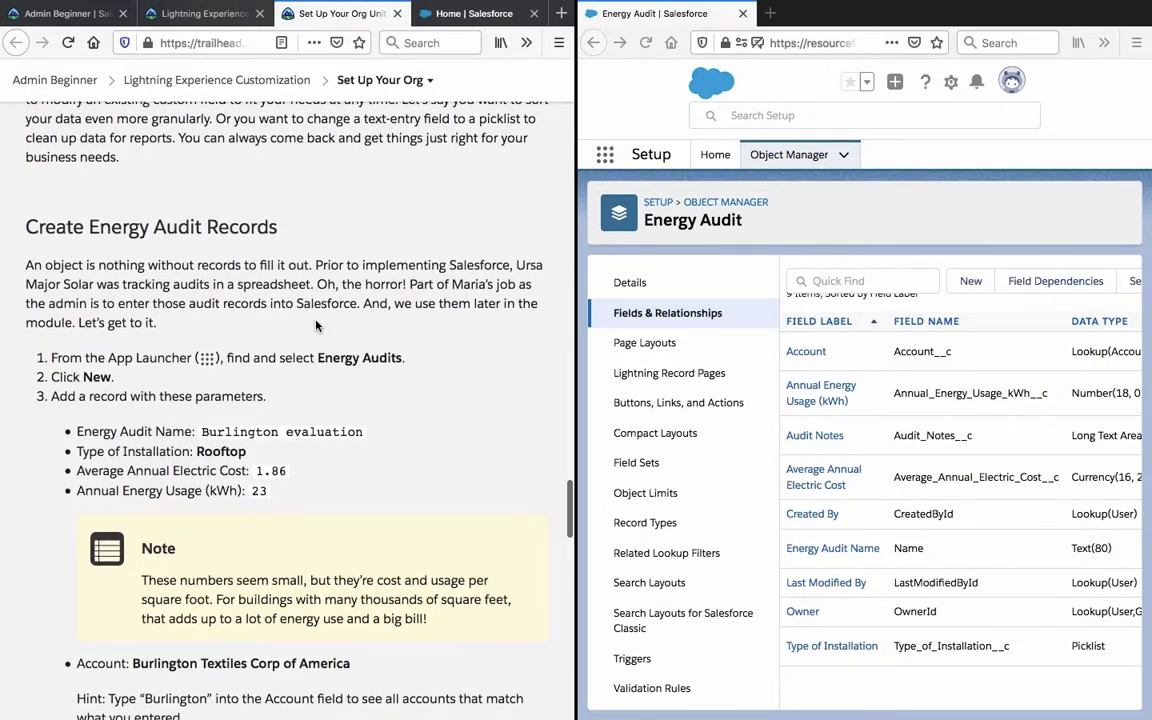
scroll(316, 325, "down", 2)
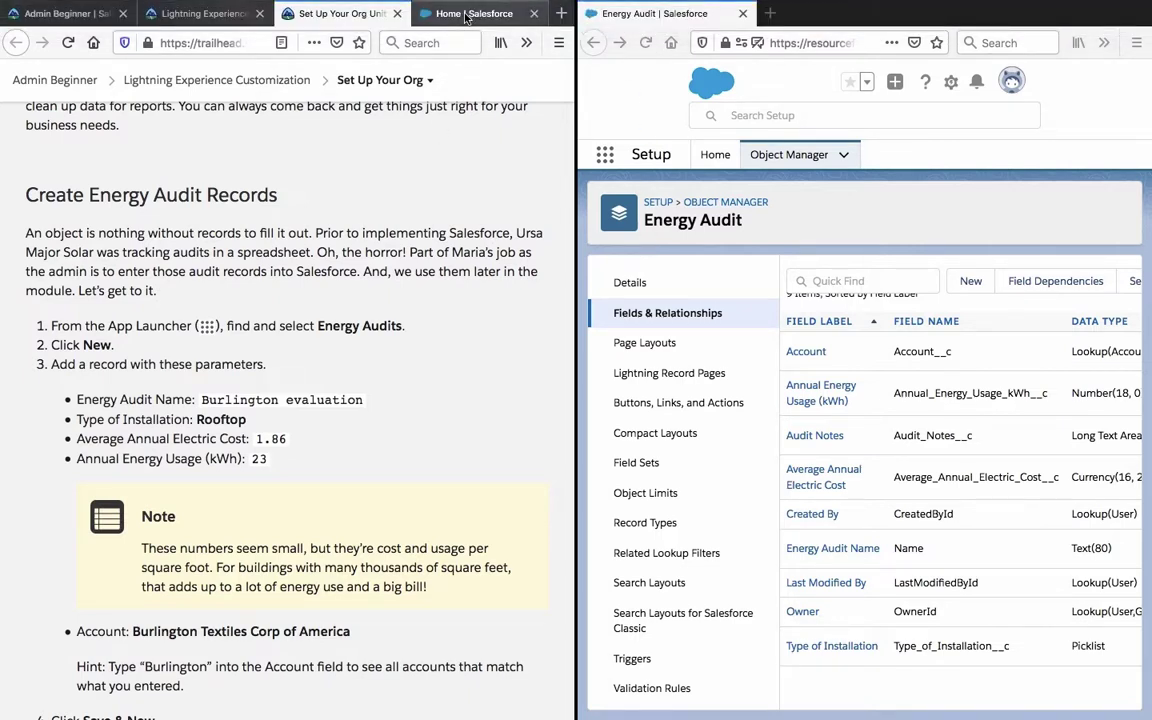
left_click(422, 14)
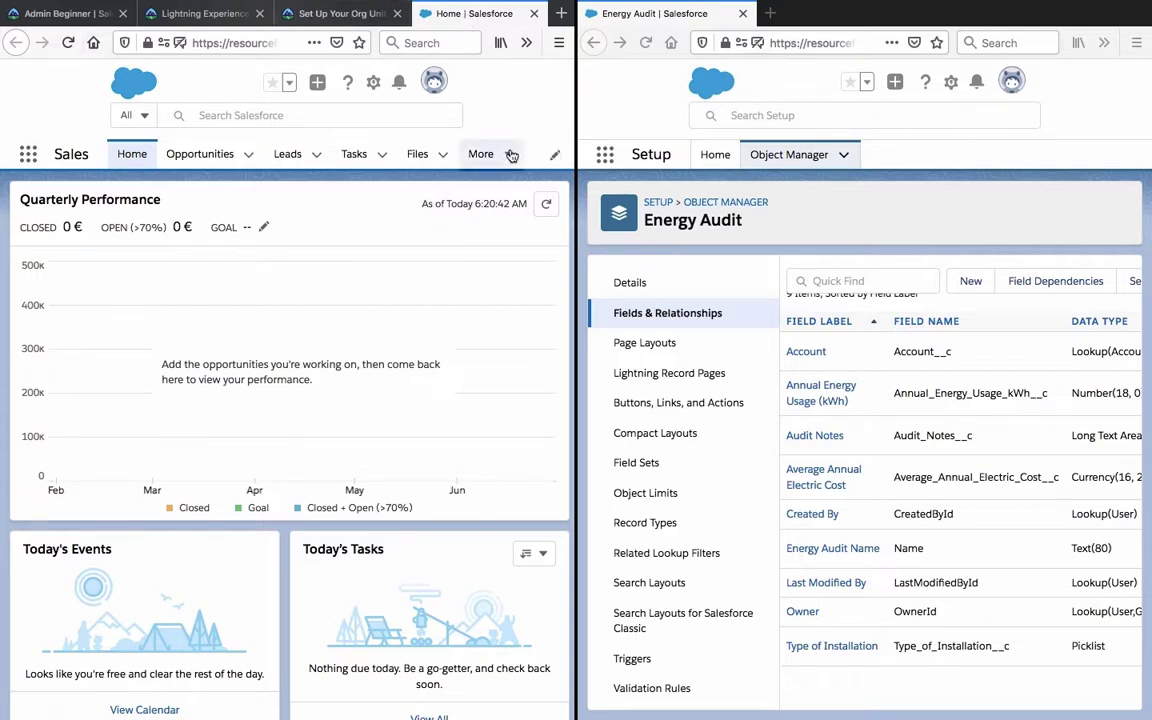
left_click(508, 155)
scroll(492, 265, "down", 1)
scroll(490, 262, "up", 1)
left_click(323, 238)
left_click(67, 43)
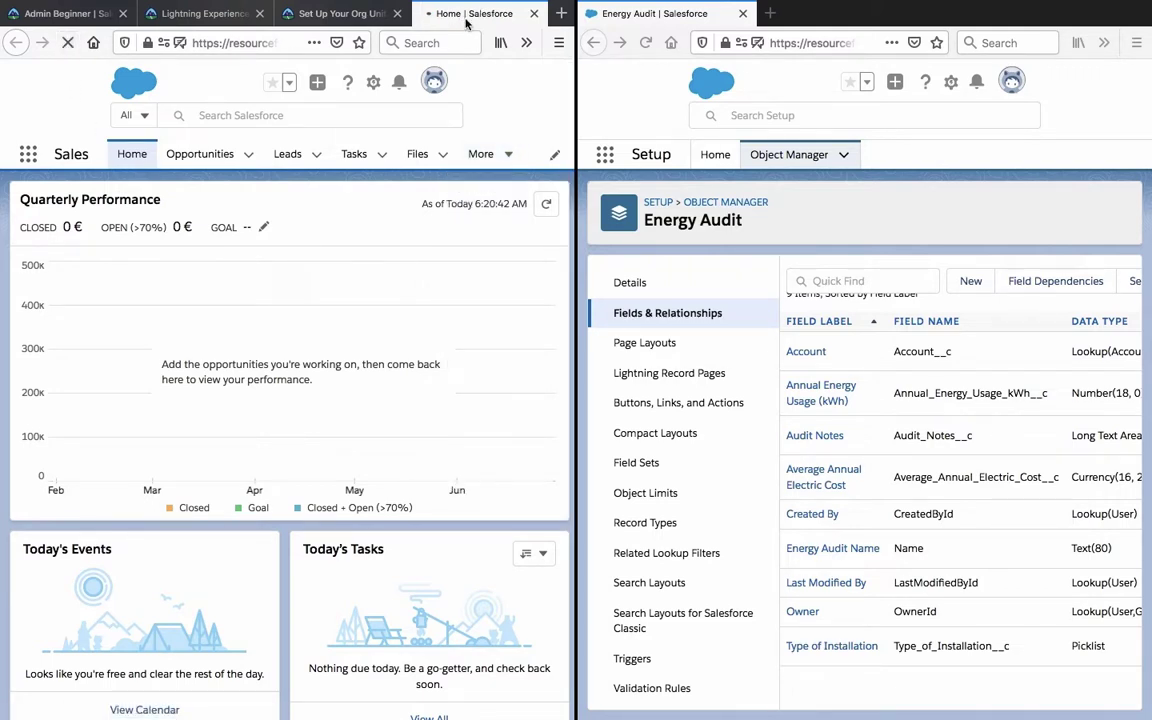
left_click_drag(466, 20, 783, 12)
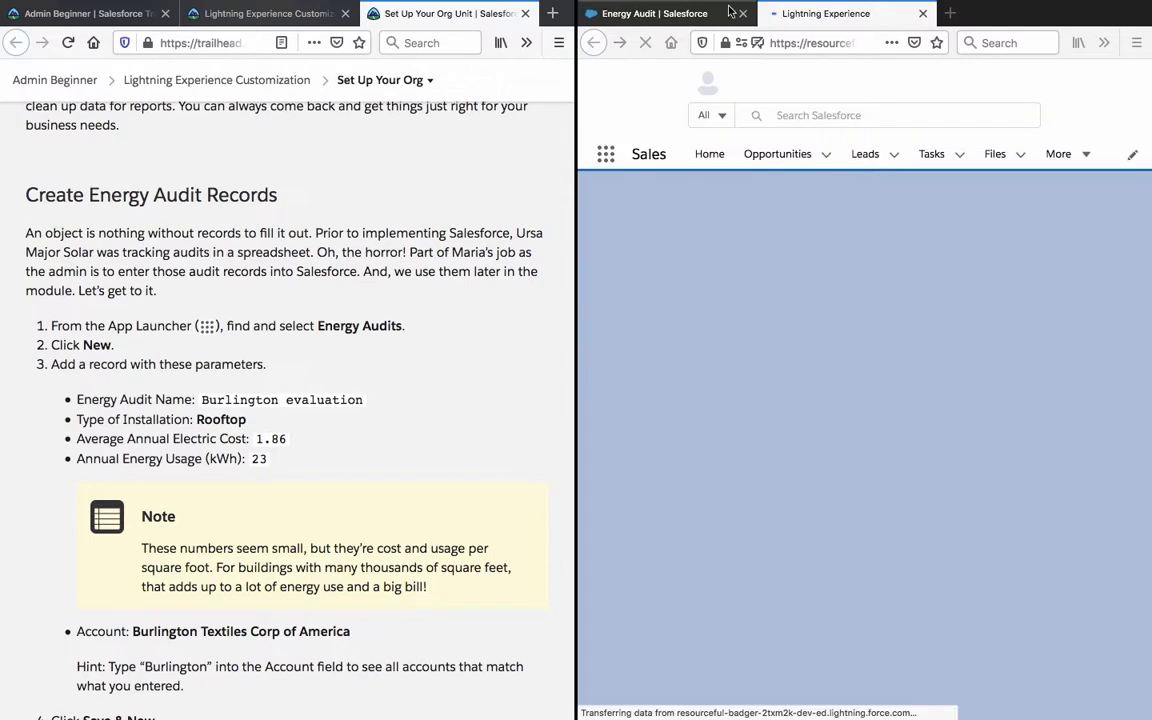
Search the Sales app's available items for "energy" and open the Energy Audits list.
left_click(655, 13)
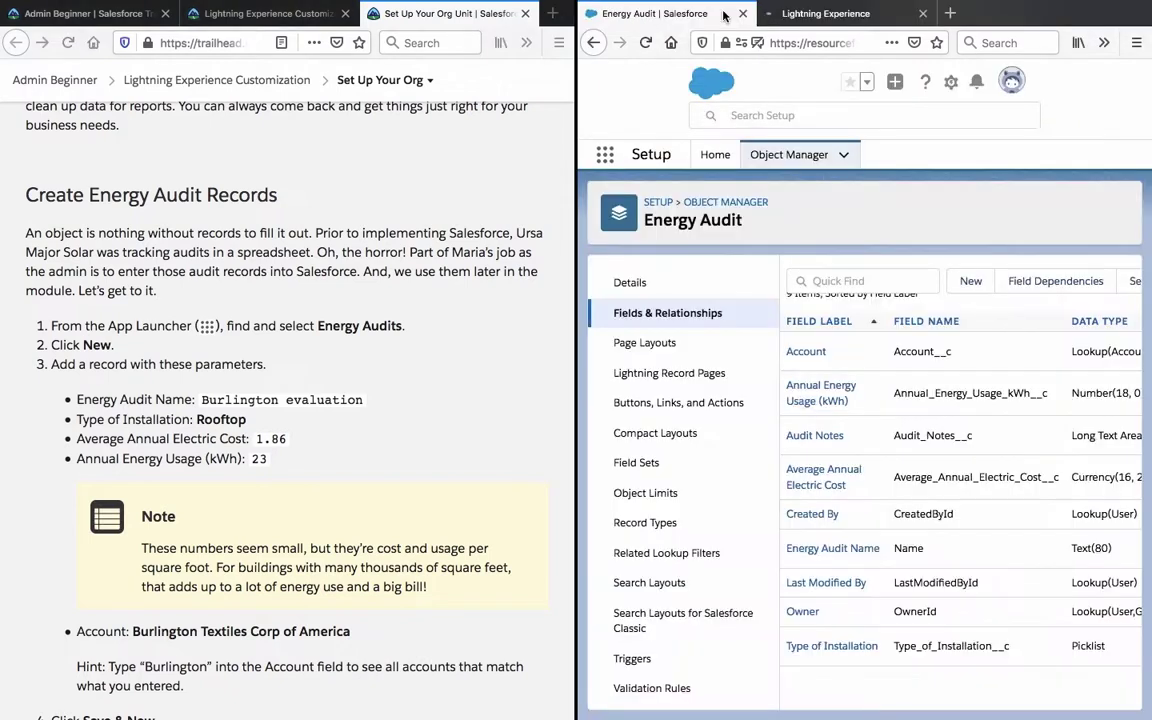
left_click(600, 162)
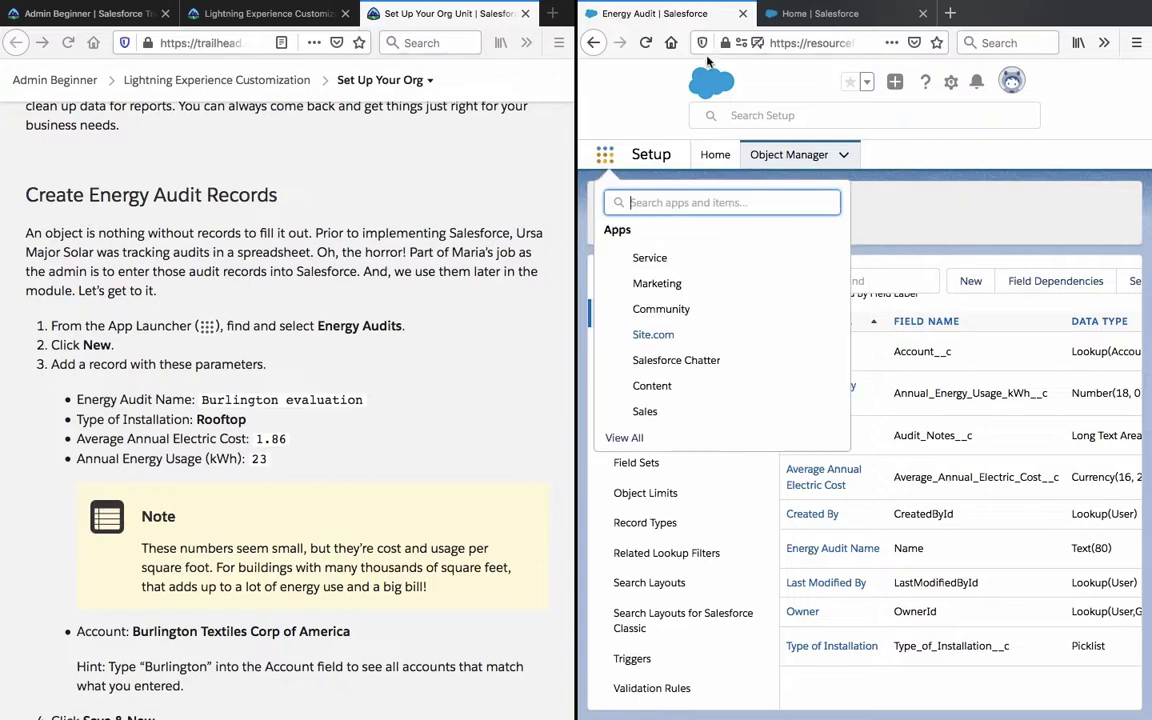
left_click(795, 15)
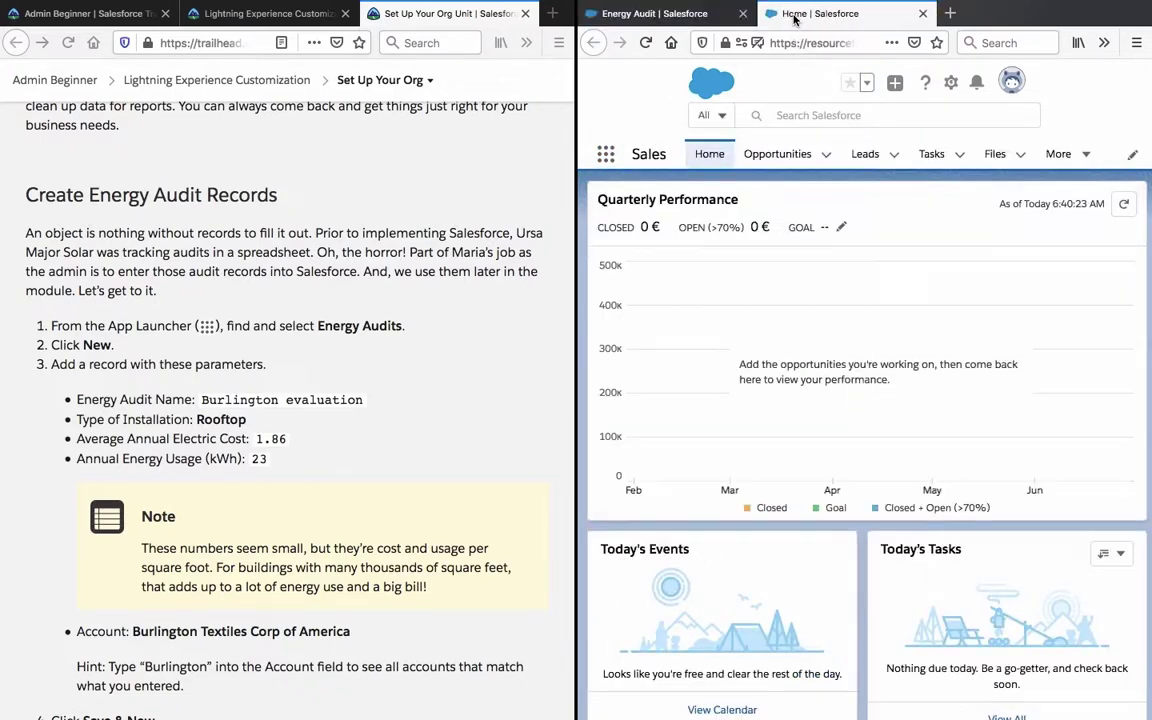
left_click(600, 159)
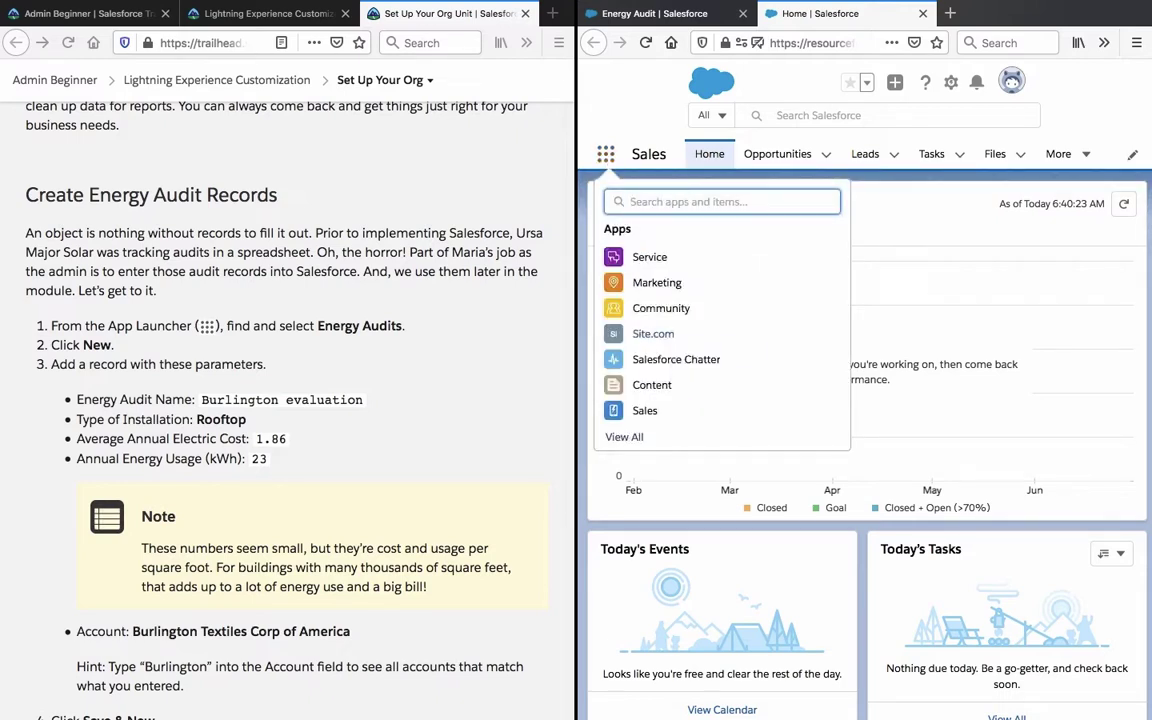
type("energy")
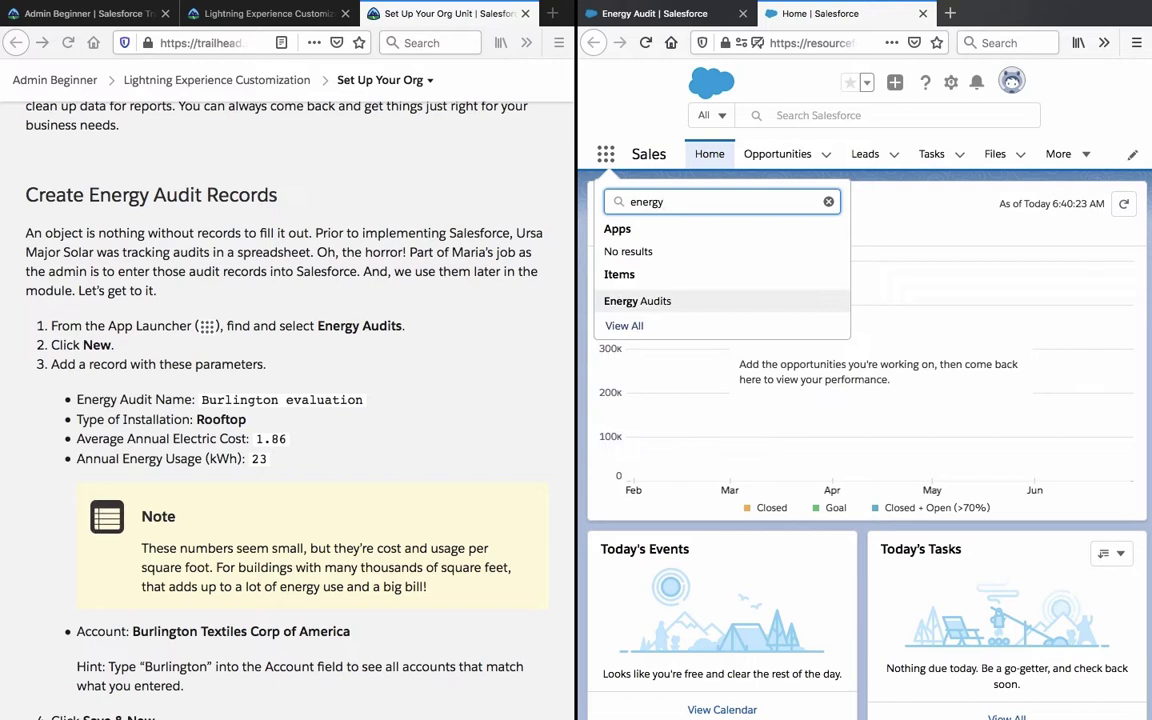
left_click(615, 301)
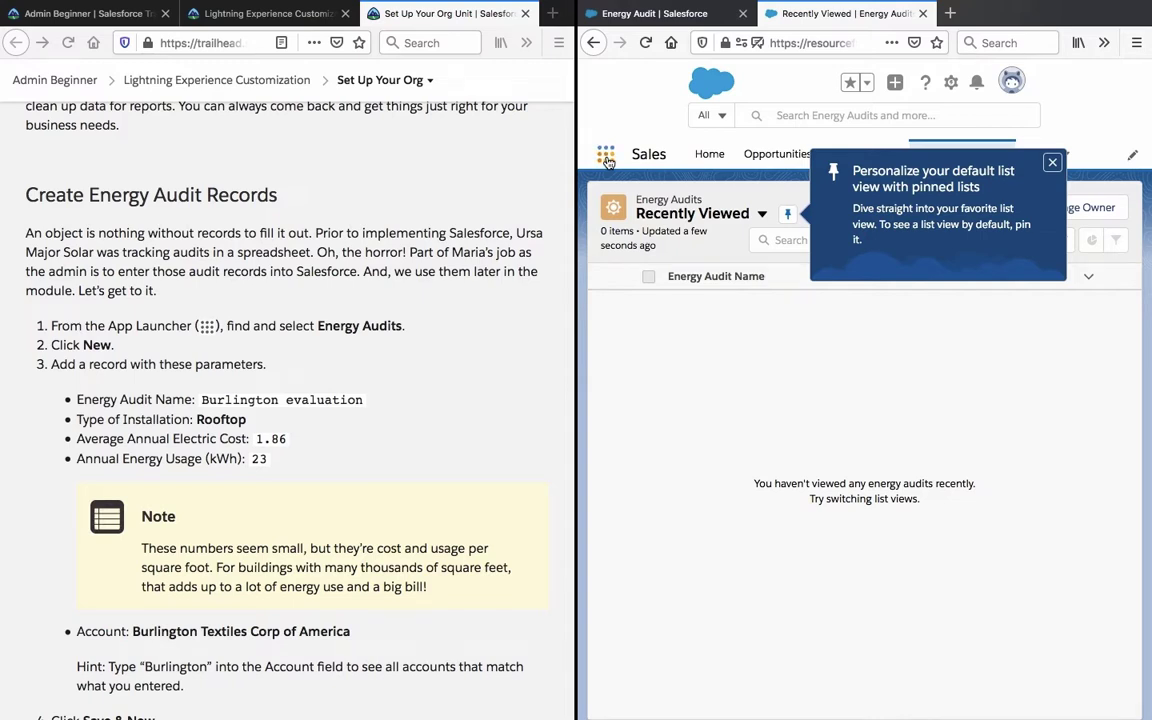
Dismiss the pinned-lists tip and start a new Energy Audit record named "Burlington evaluation", copying the name from the instructions.
left_click(1051, 164)
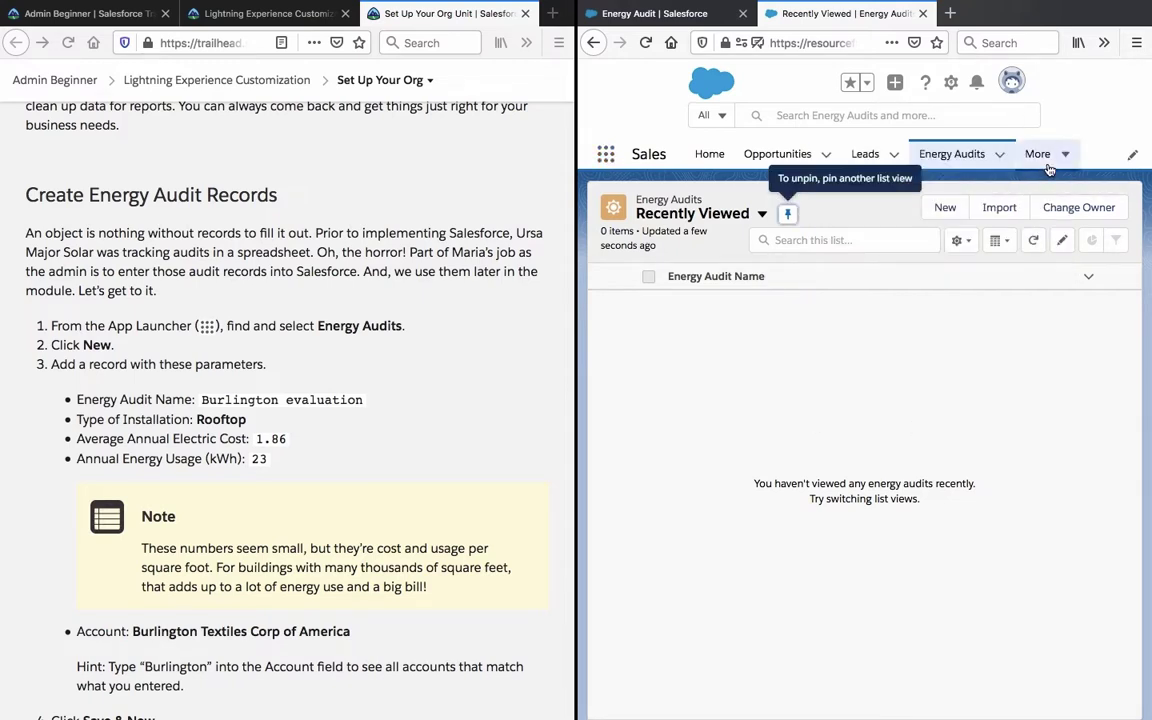
left_click(935, 209)
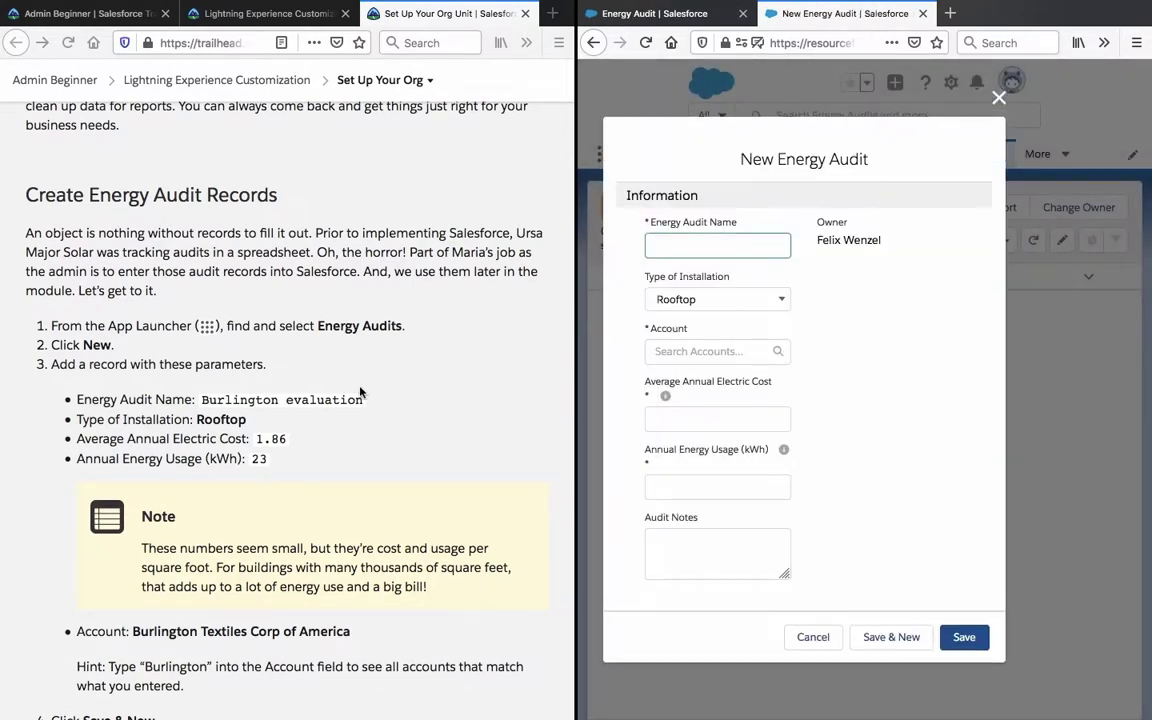
left_click(228, 399)
left_click_drag(202, 399, 365, 401)
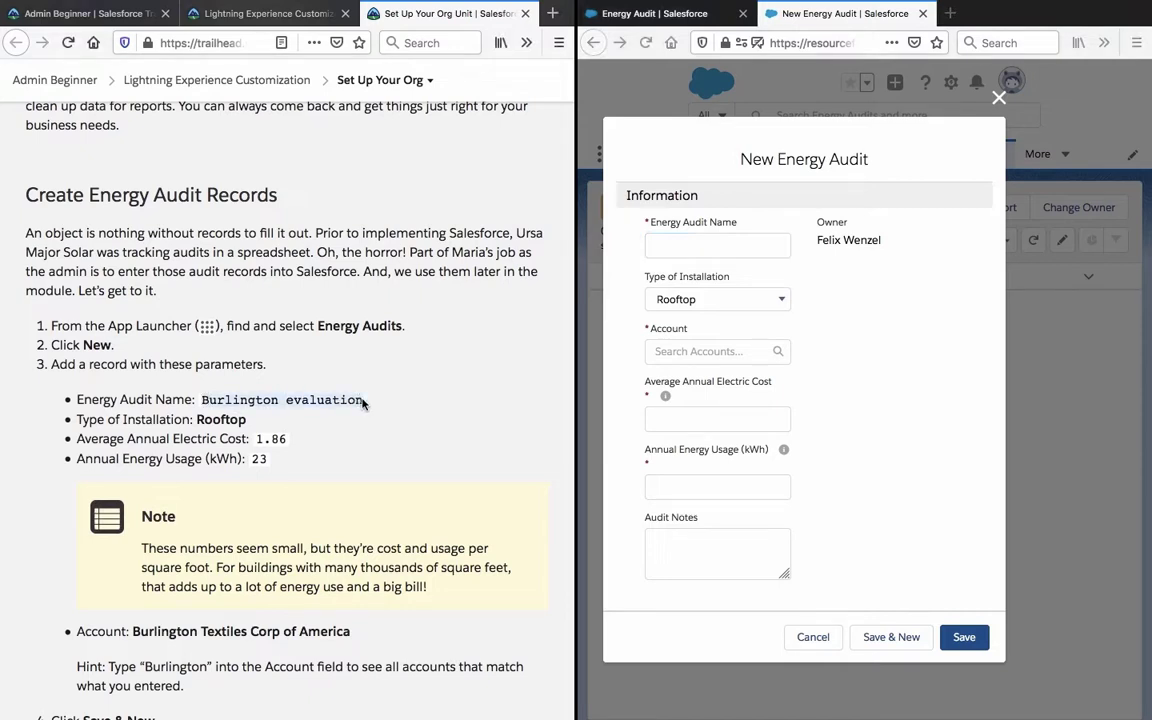
key("ctrl+c")
left_click(712, 244)
key("ctrl+v")
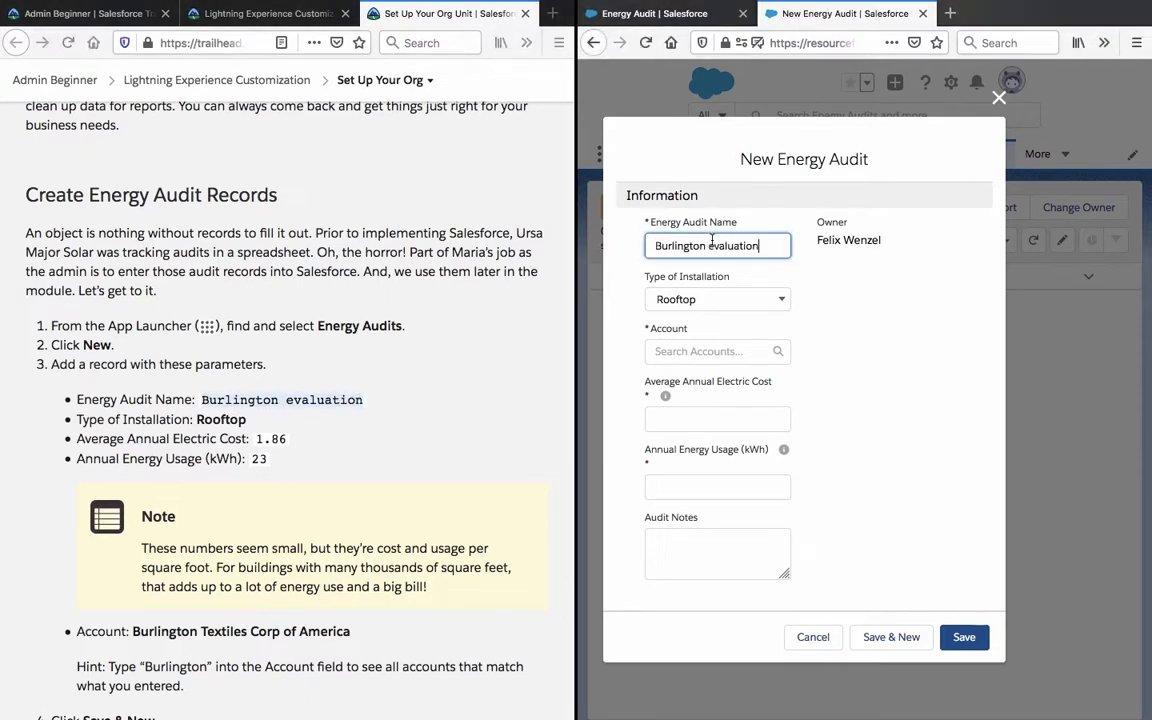
Set the new record's Average Annual Electric Cost to 1.86 and Annual Energy Usage (kWh) to 23.
left_click(376, 377)
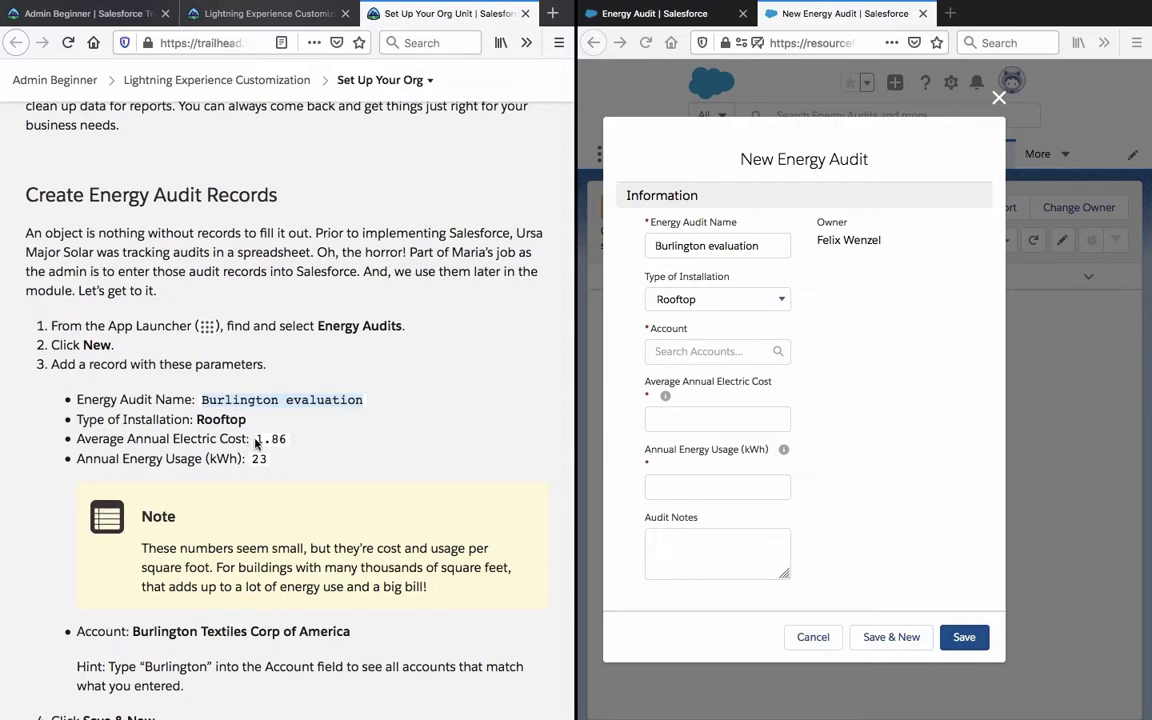
left_click_drag(256, 440, 298, 447)
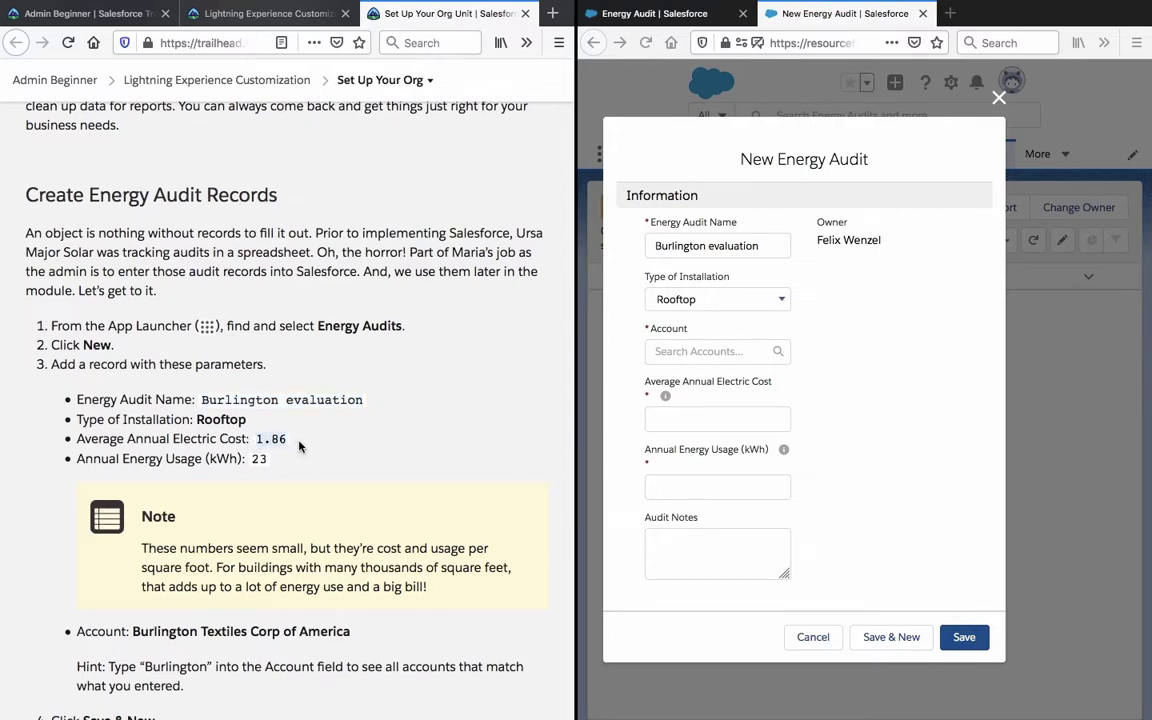
left_click(707, 356)
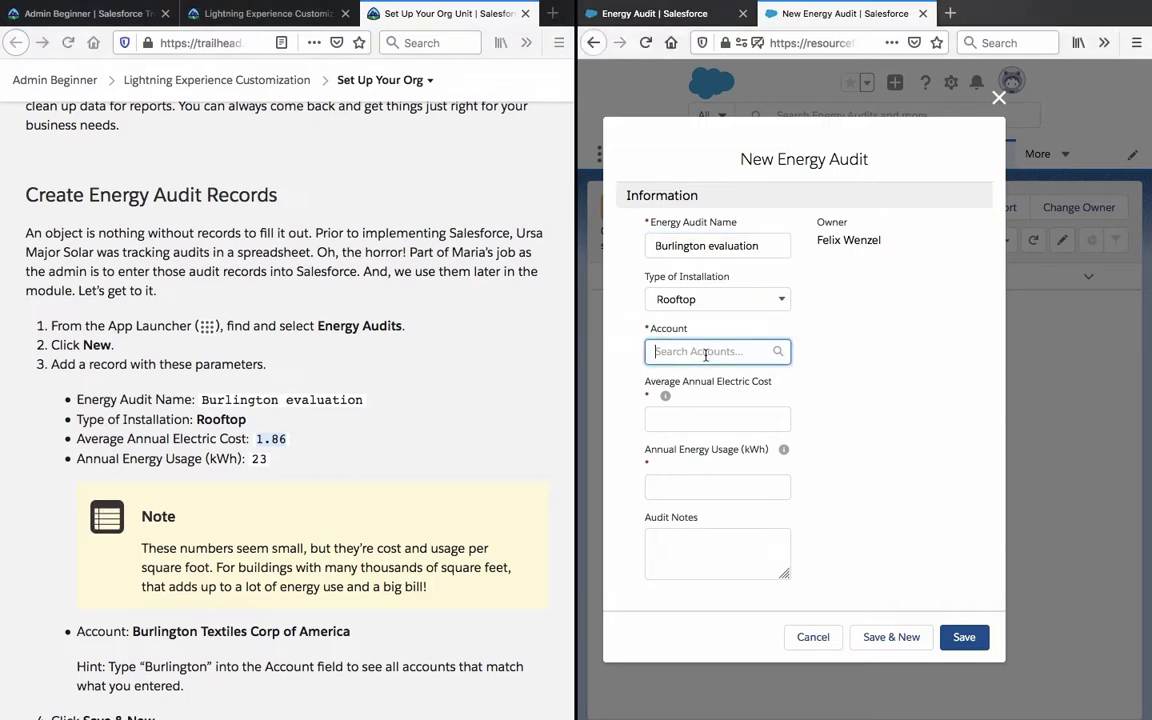
left_click(688, 425)
type("1.86")
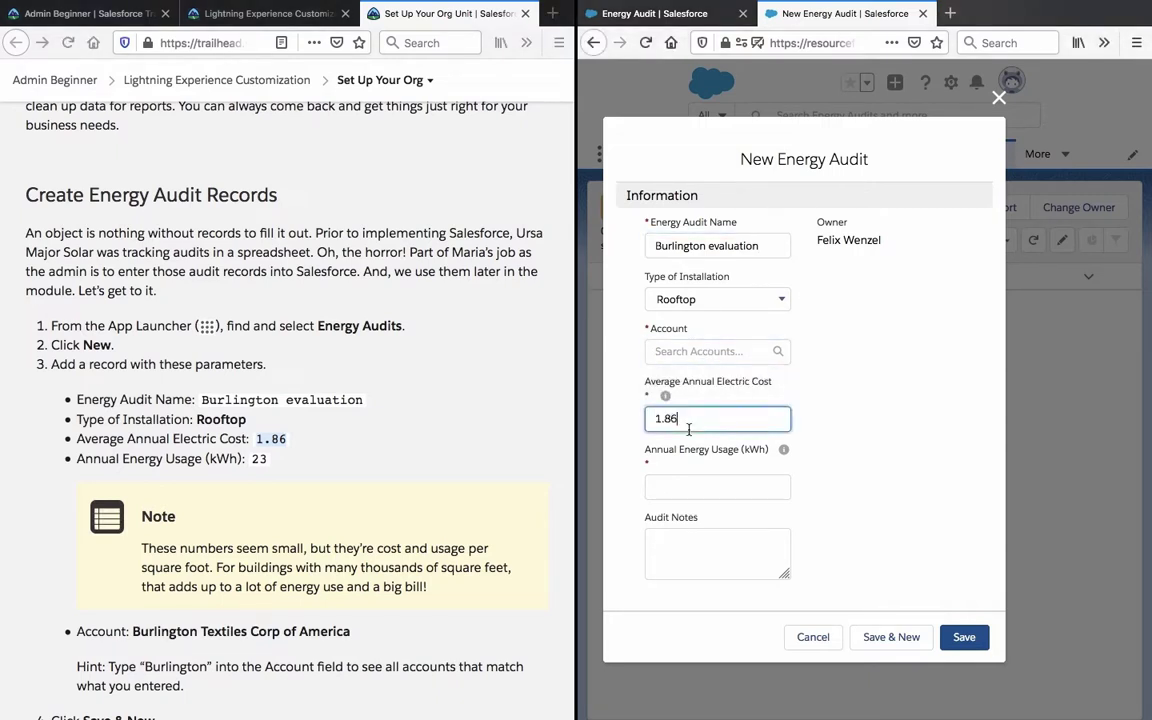
left_click(422, 397)
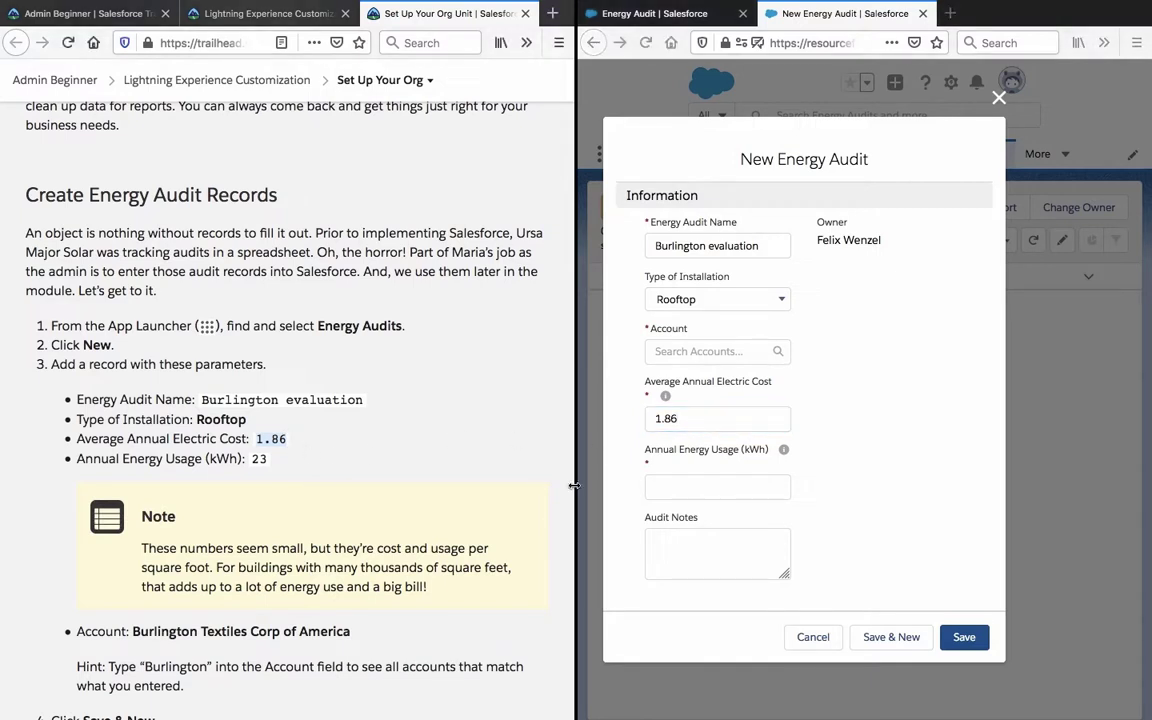
left_click(700, 488)
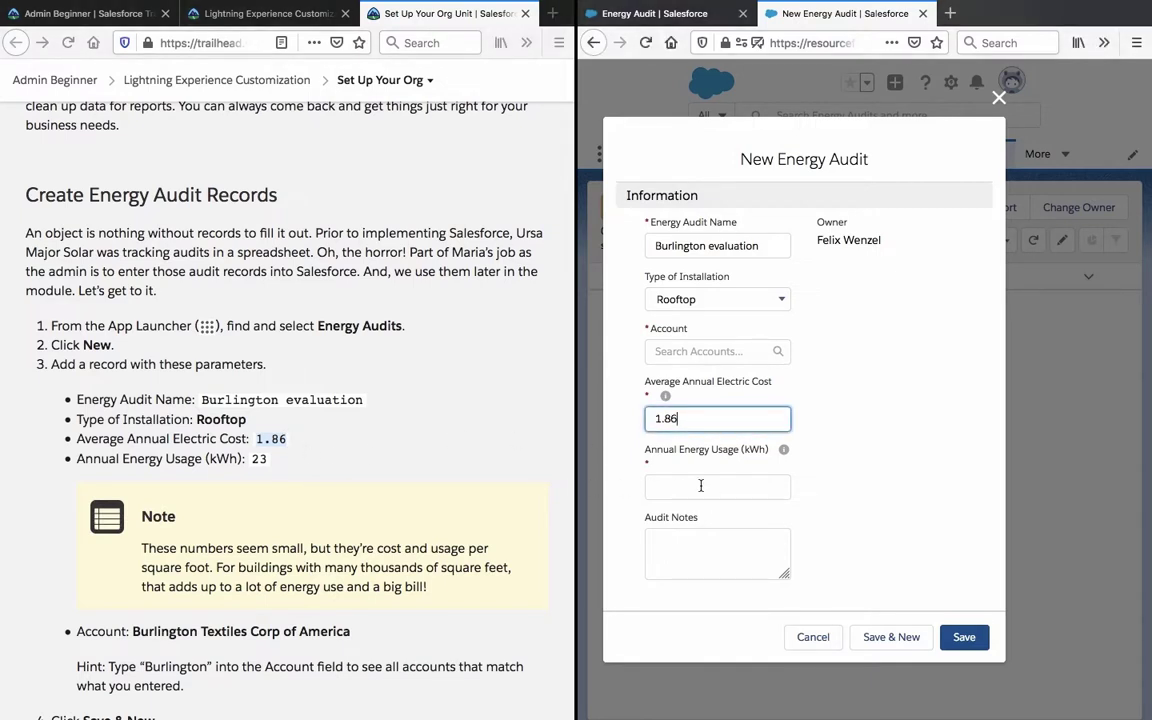
left_click(700, 485)
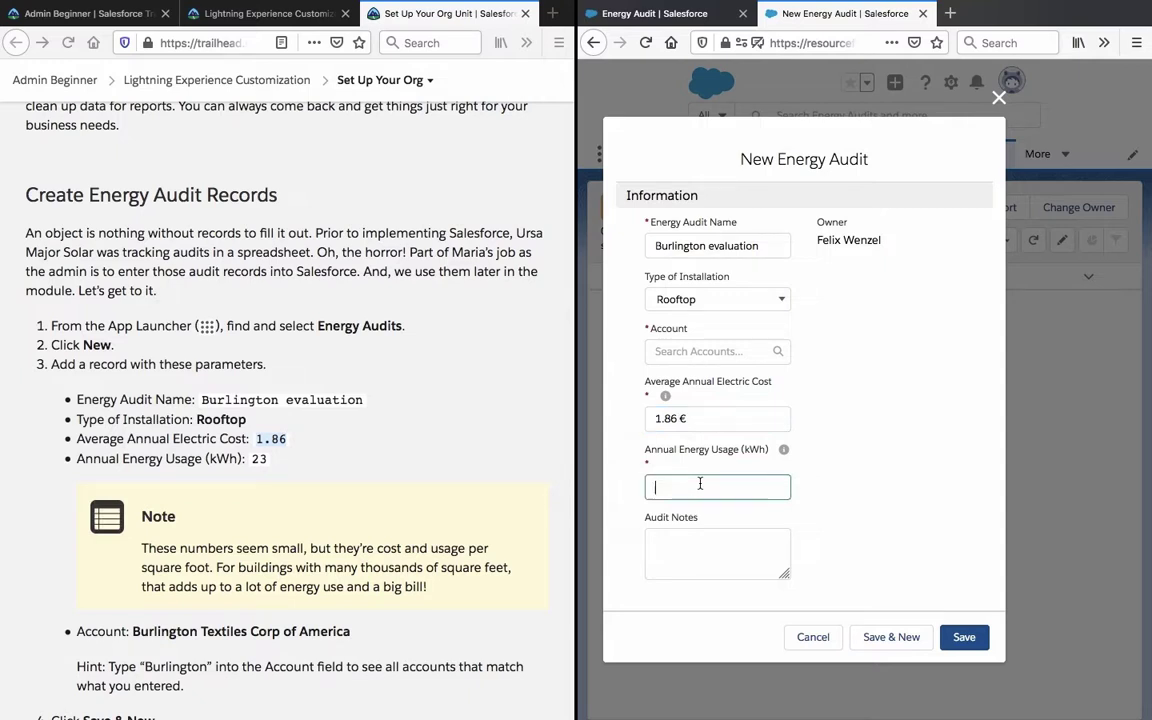
type("23")
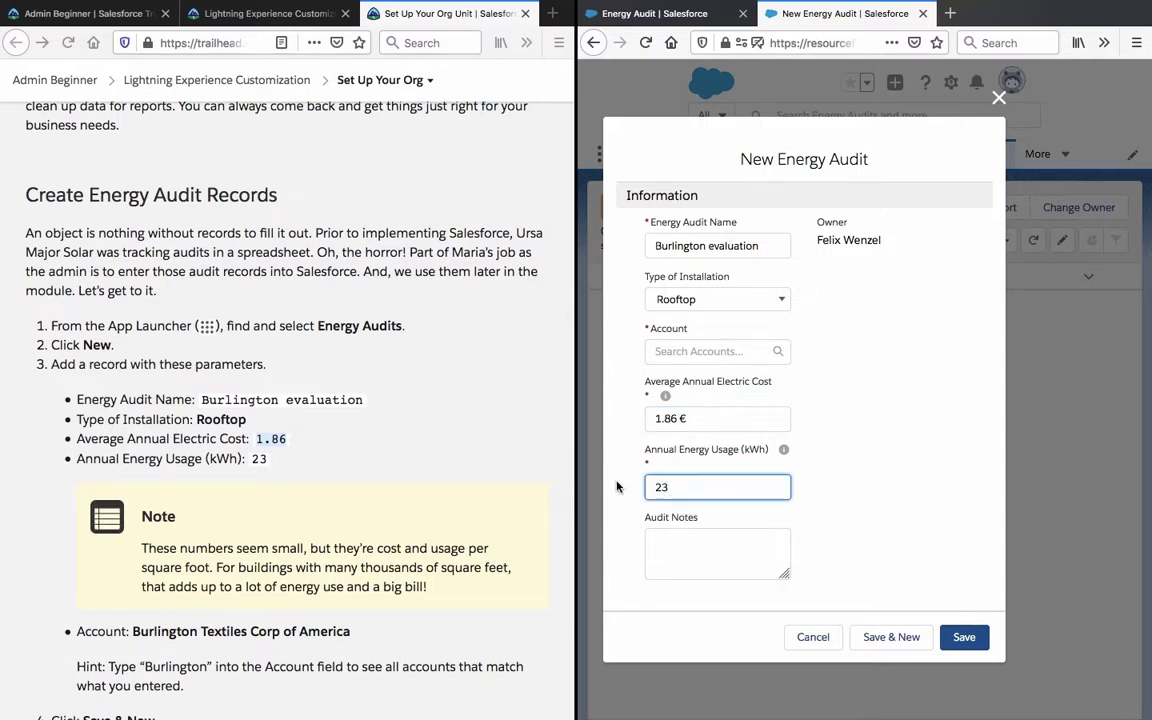
left_click(450, 430)
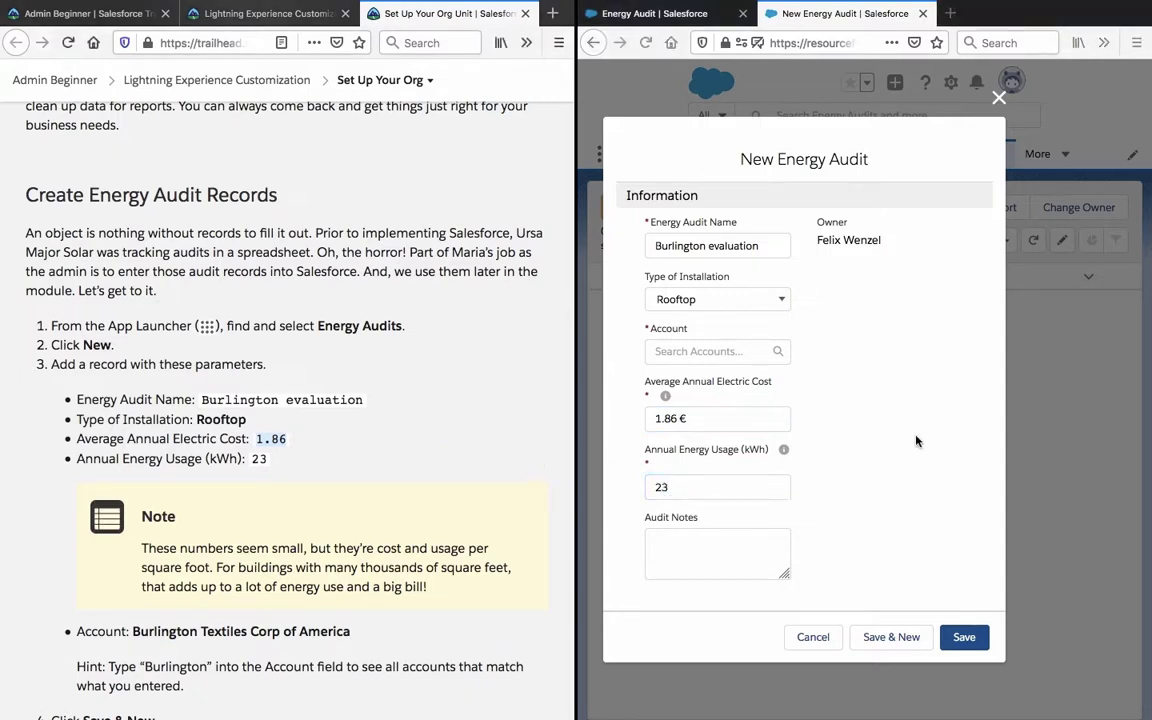
Create a new account named "Burlington Textiles Corp of America" from the record's Account lookup and save it.
scroll(375, 444, "down", 2)
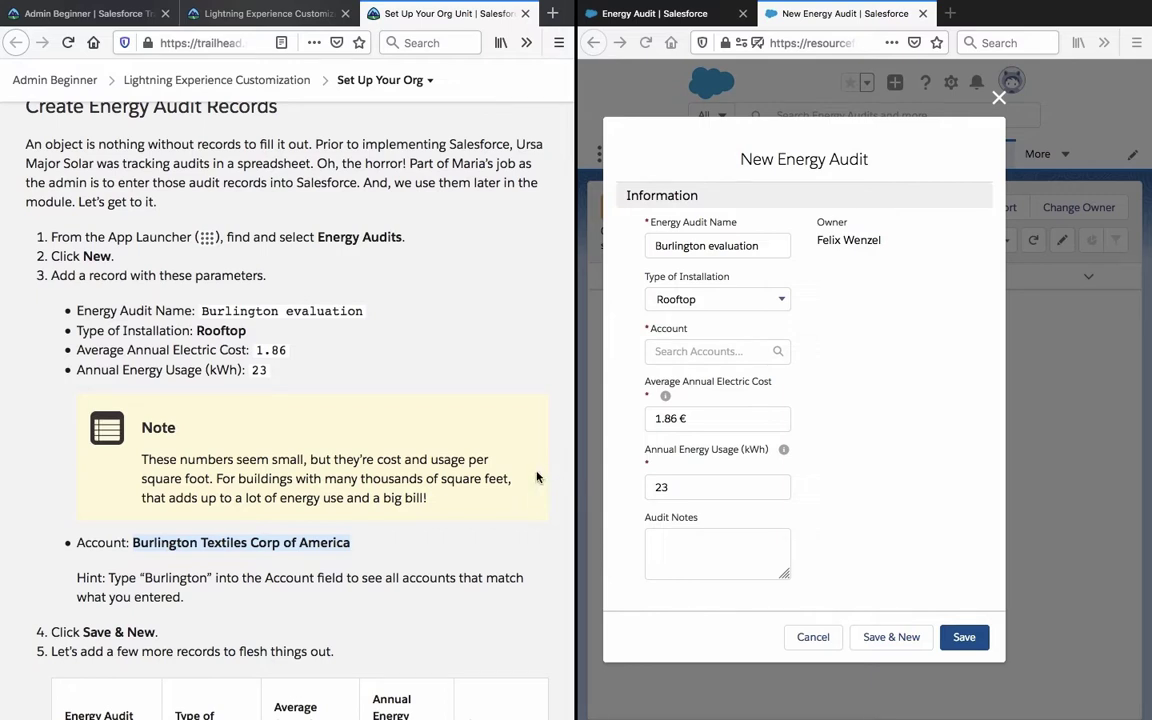
left_click(692, 352)
left_click(692, 355)
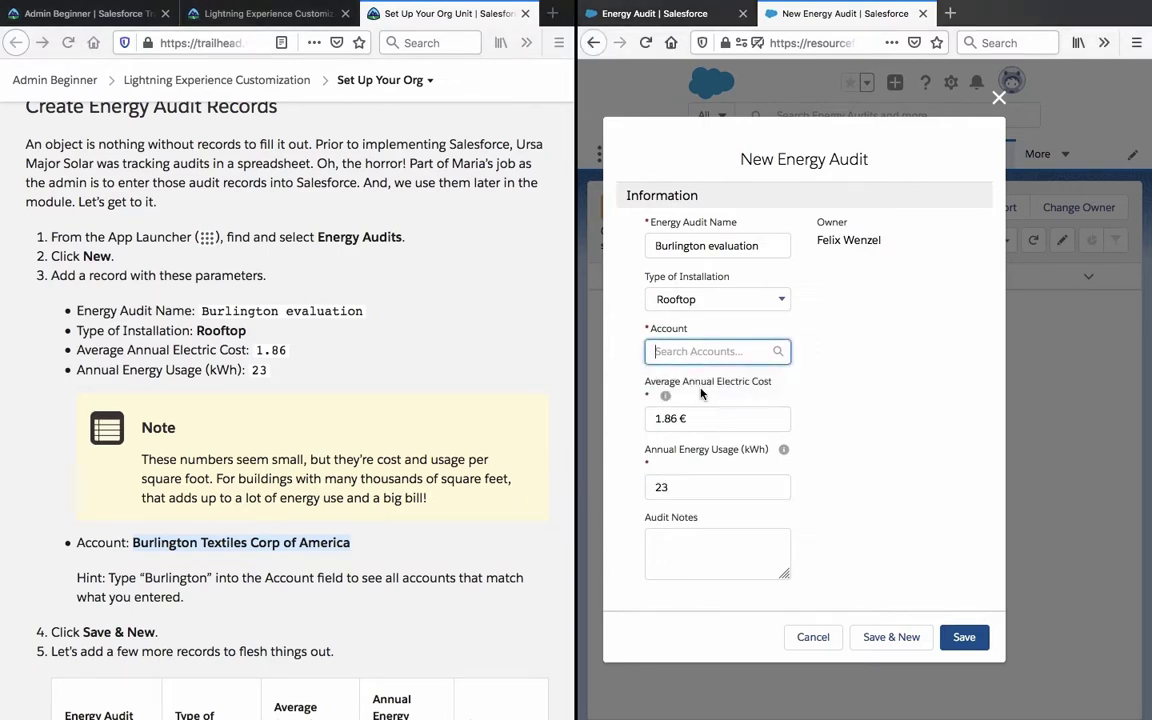
left_click(700, 392)
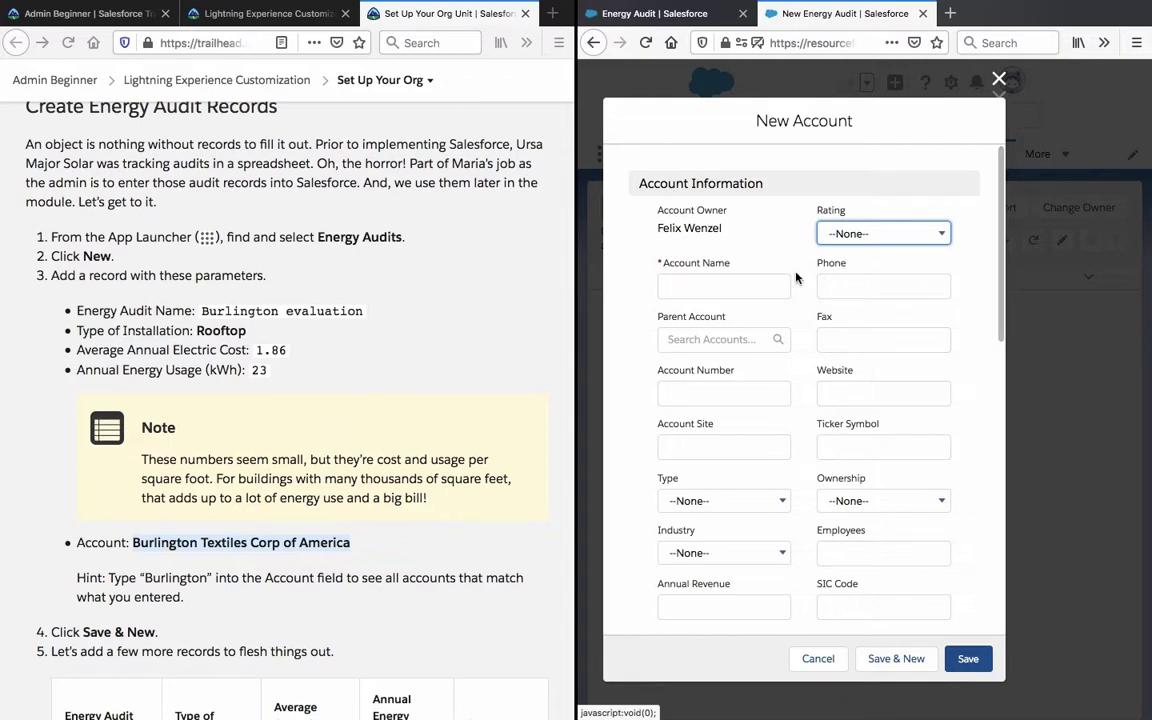
left_click(712, 288)
key("ctrl+v")
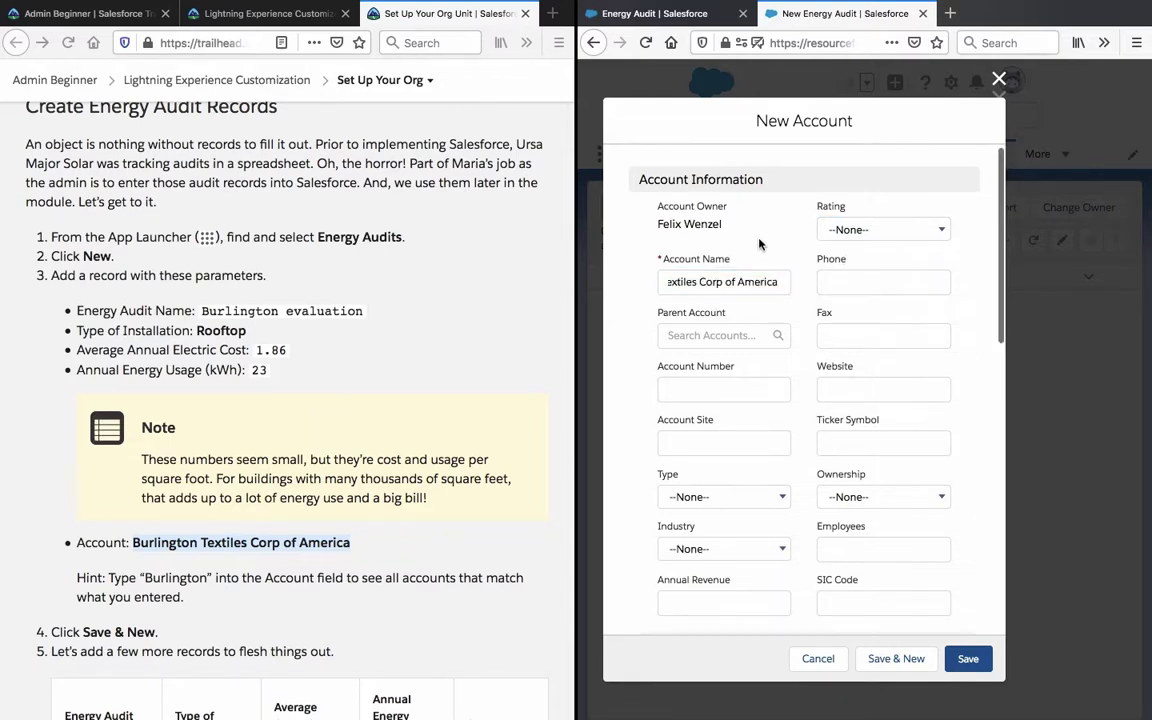
scroll(759, 240, "down", 5)
scroll(759, 240, "down", 5)
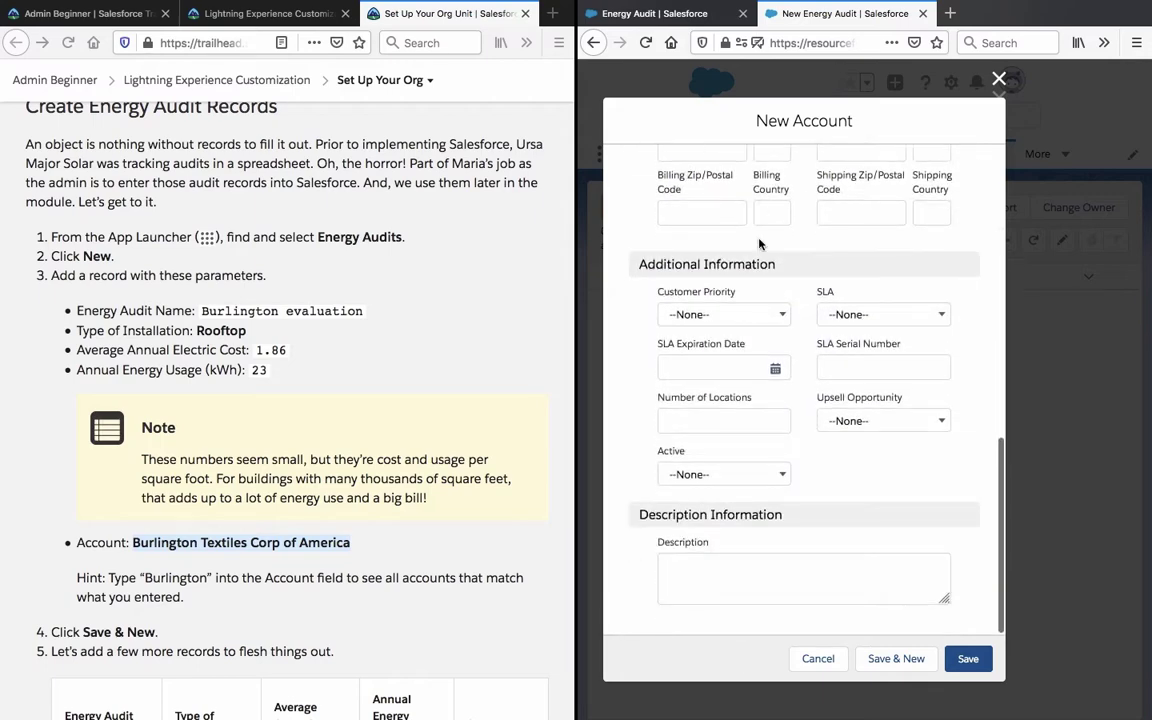
scroll(759, 243, "up", 10)
scroll(759, 243, "down", 5)
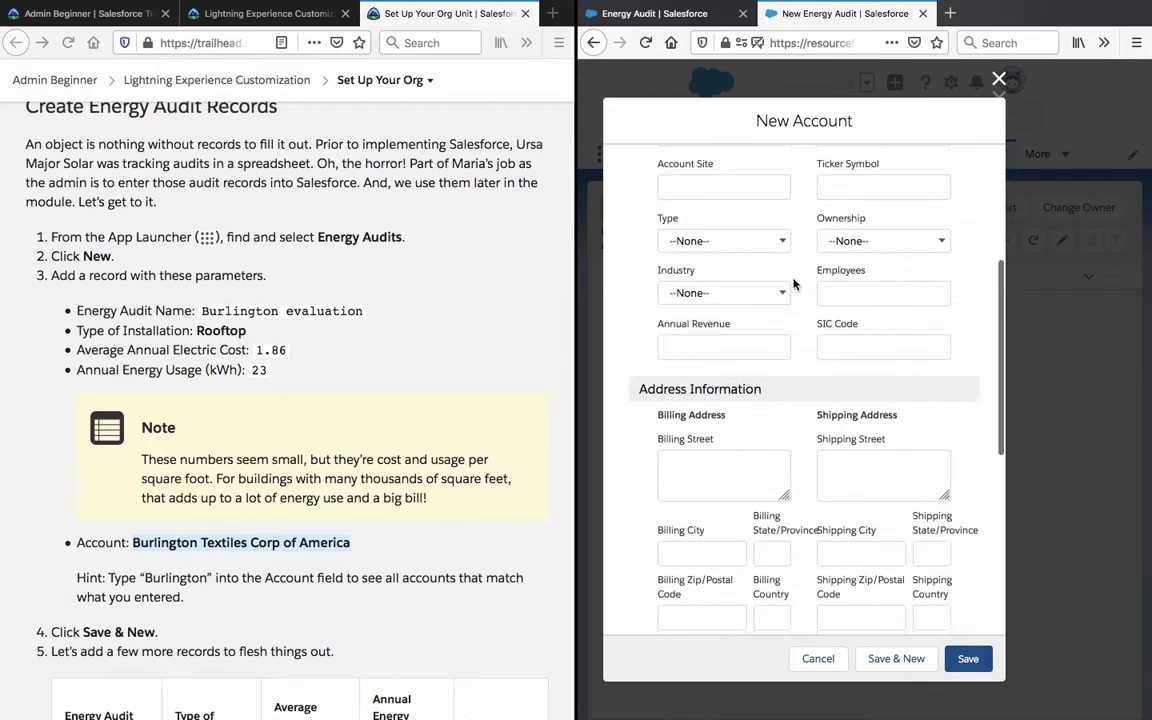
scroll(795, 285, "down", 3)
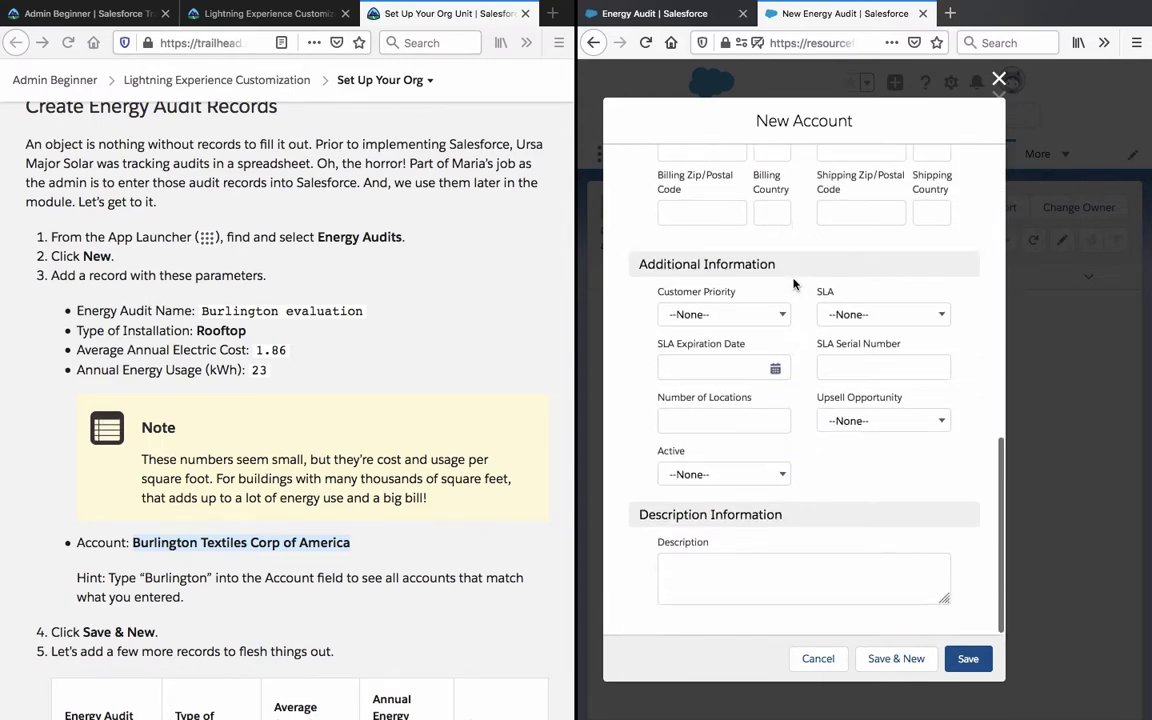
left_click(966, 659)
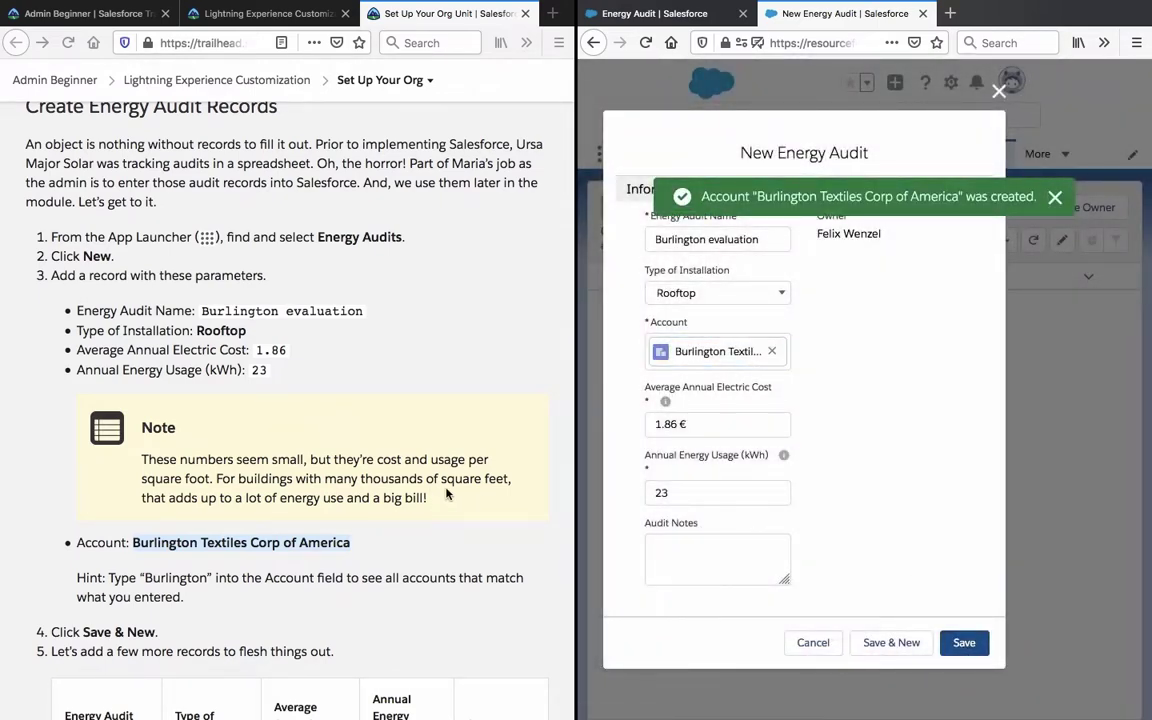
Save the Burlington evaluation record and open another blank Energy Audit form.
scroll(447, 493, "down", 3)
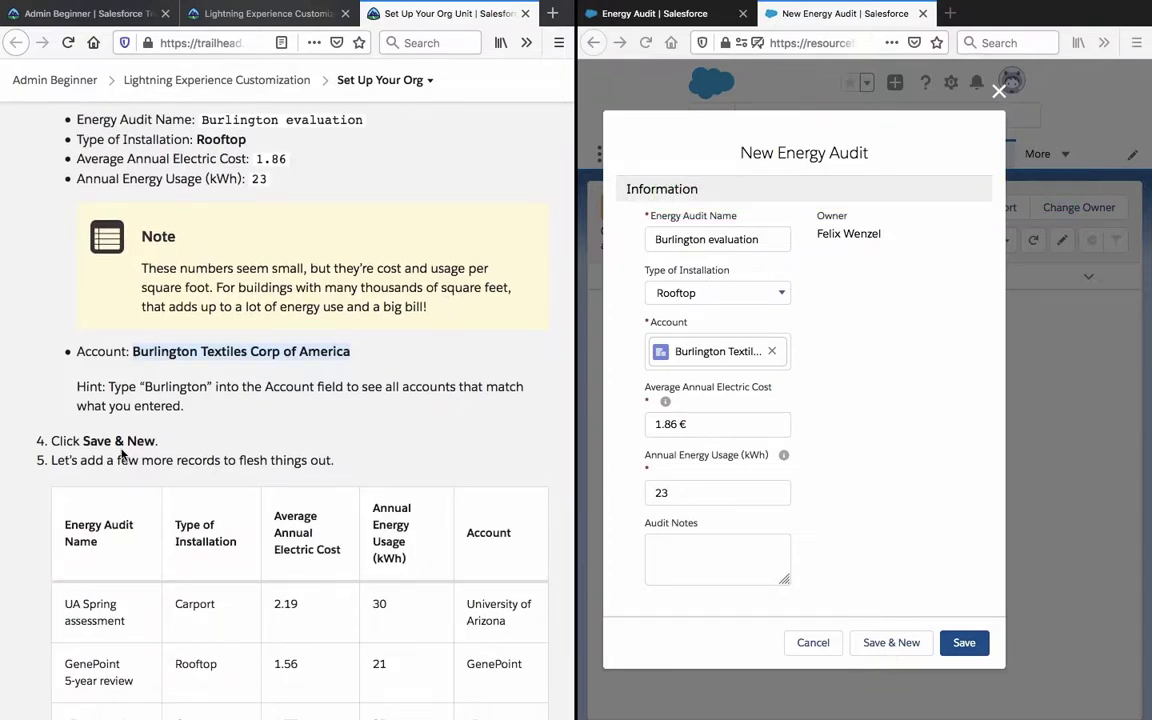
left_click(907, 654)
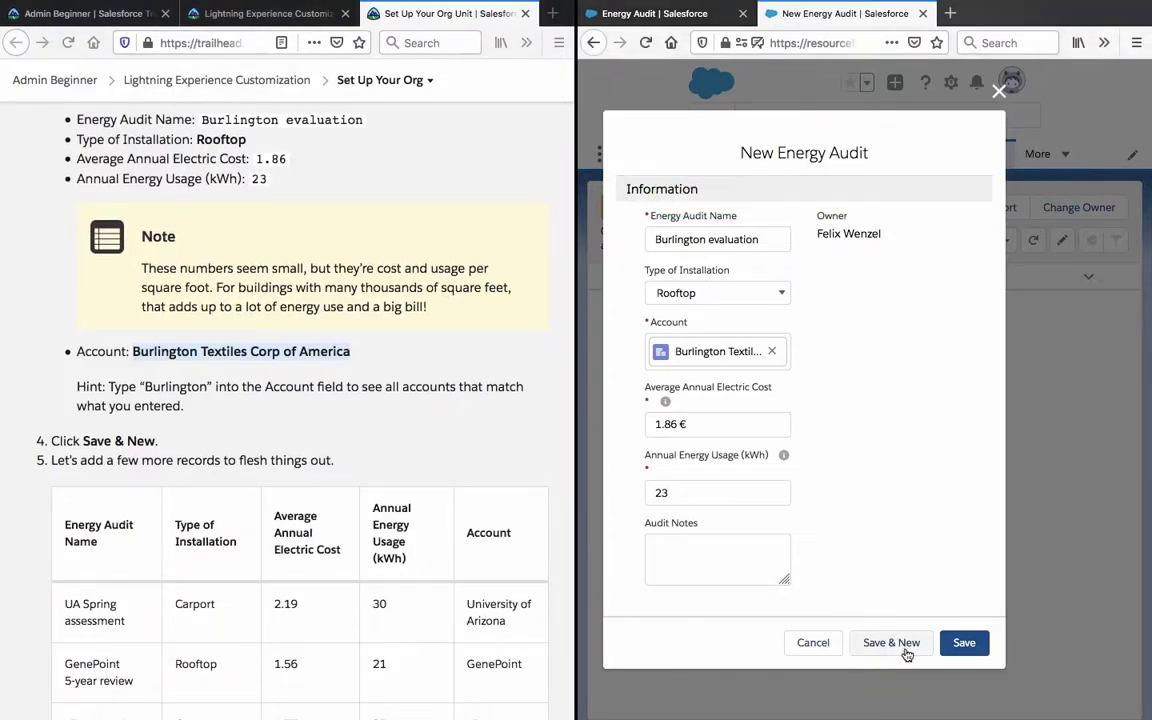
left_click(907, 654)
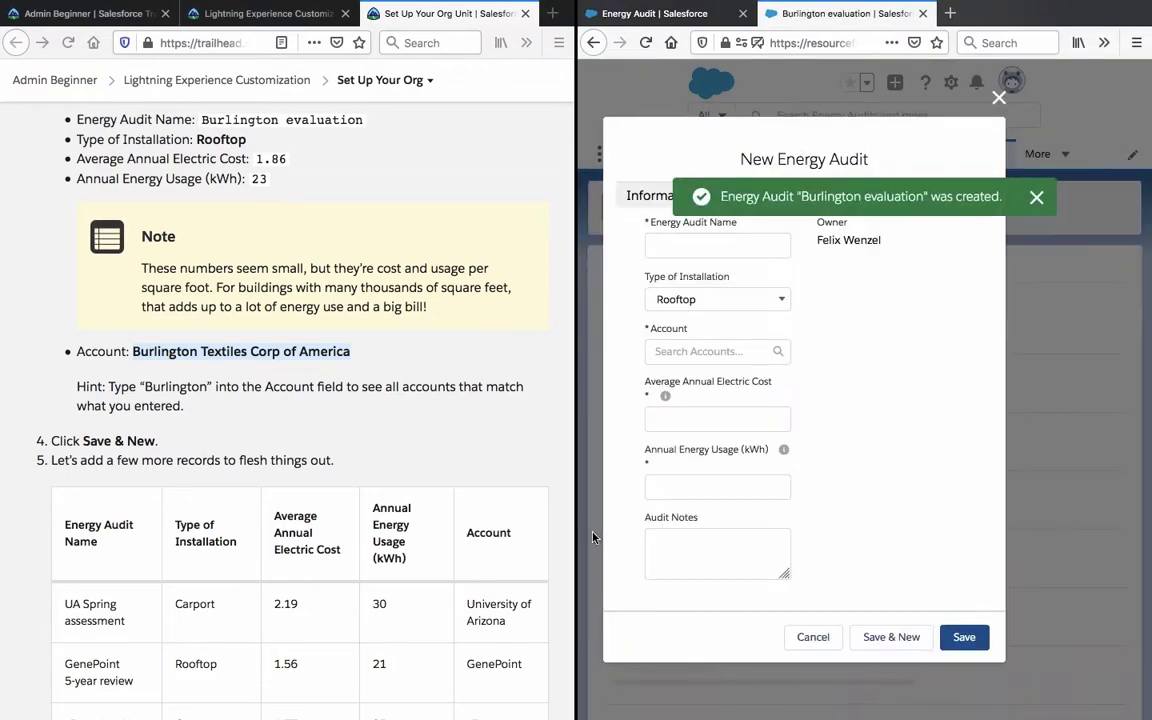
Name the new Energy Audit record "UA Spring assessment", copying the name from the first row of the instructions table.
scroll(325, 486, "down", 3)
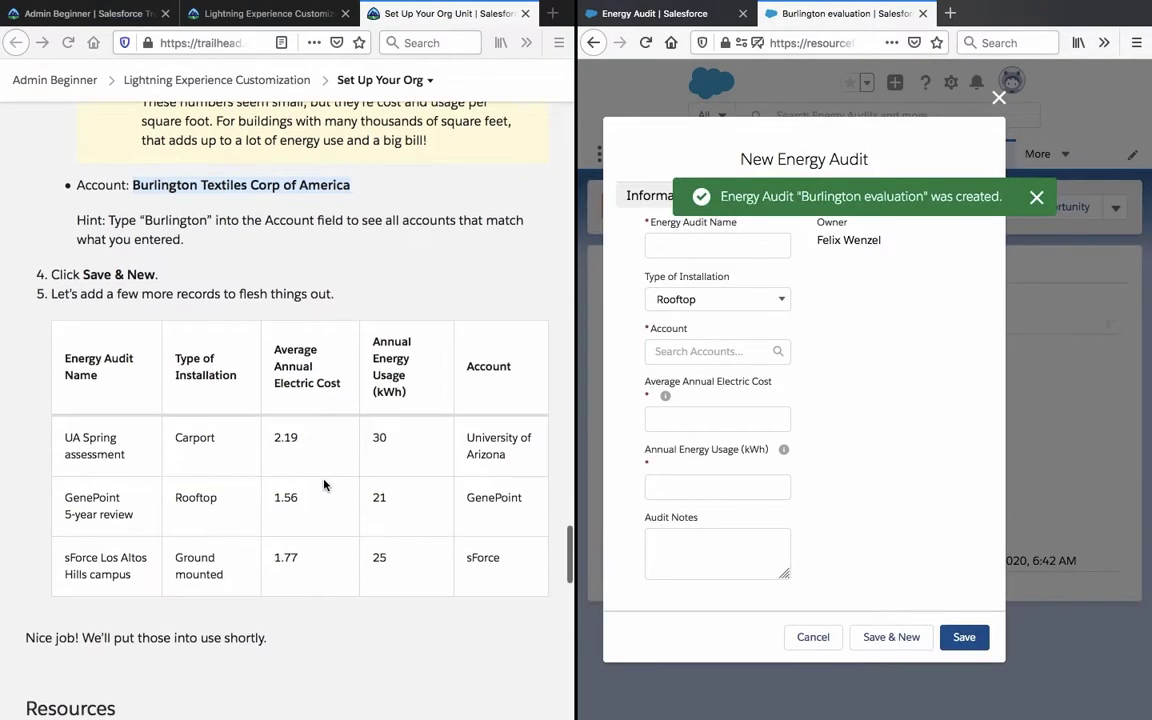
scroll(325, 486, "up", 1)
left_click(72, 437)
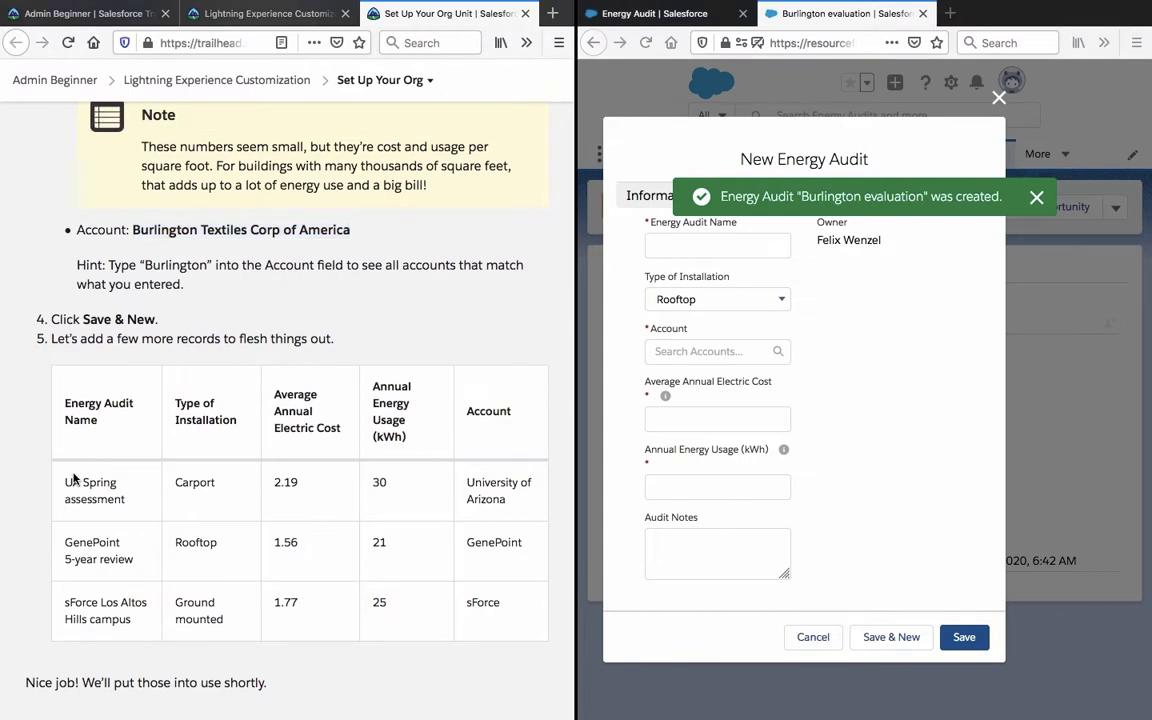
triple_click(73, 483)
key("ctrl+c")
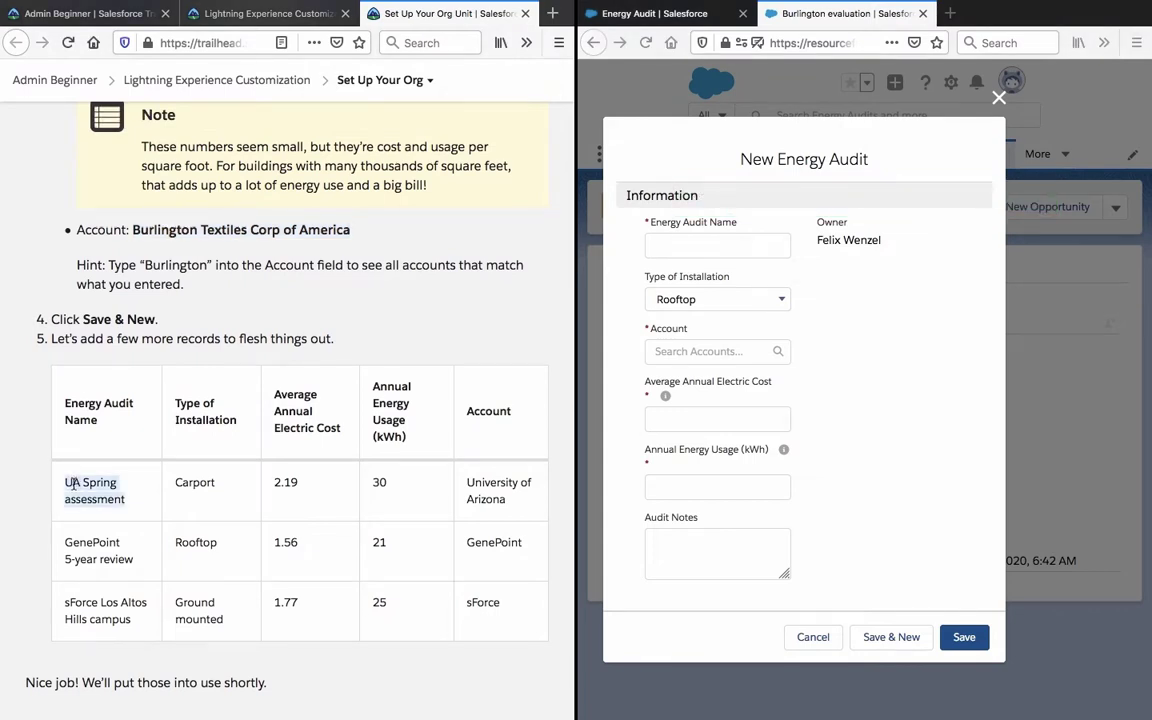
left_click(752, 256)
left_click(750, 253)
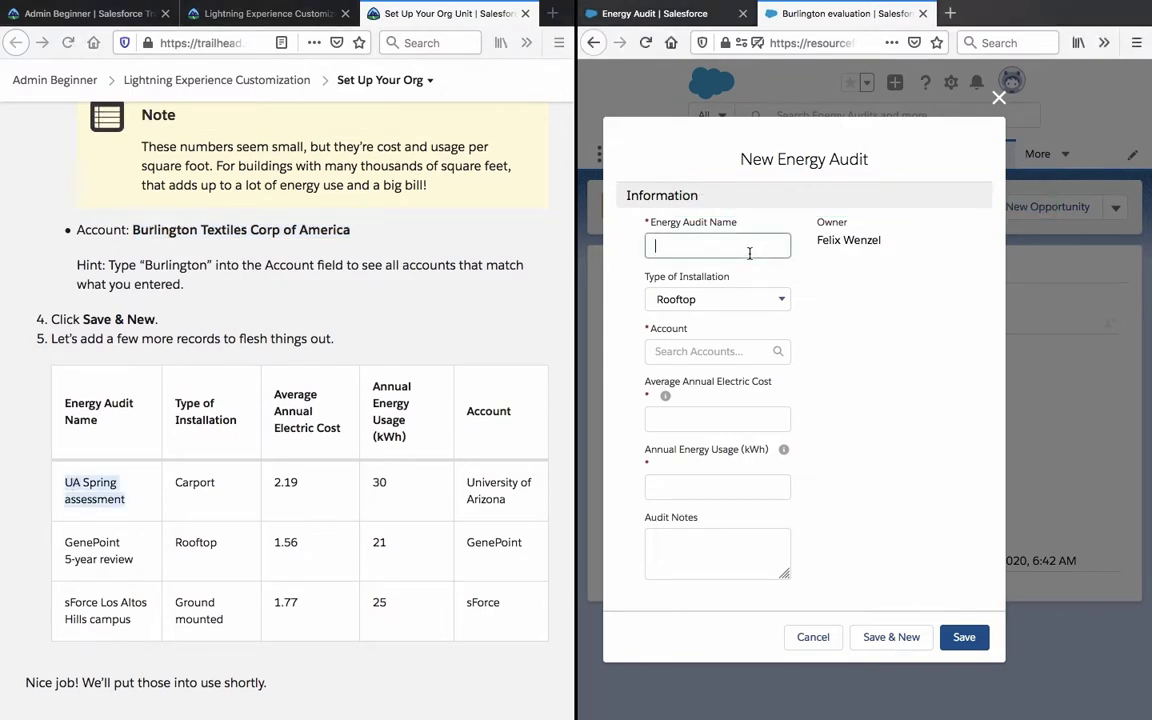
key("ctrl+v")
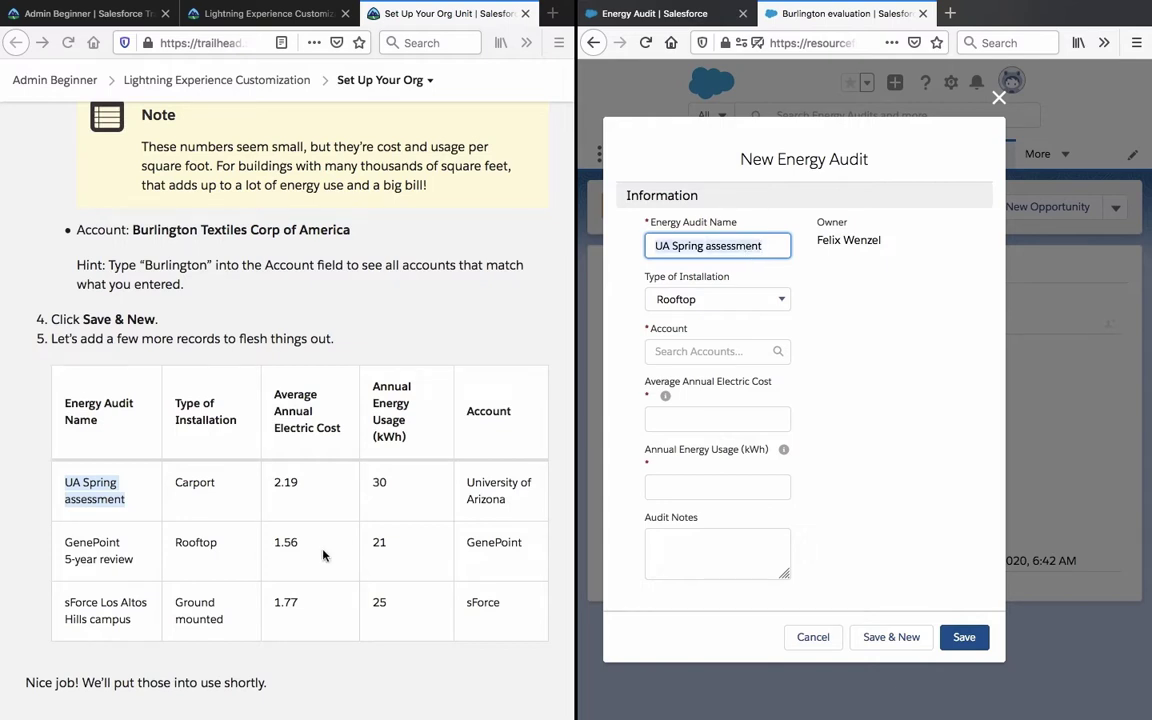
Set the UA Spring assessment record's Type of Installation to Carport.
left_click(293, 500)
double_click(198, 481)
right_click(198, 479)
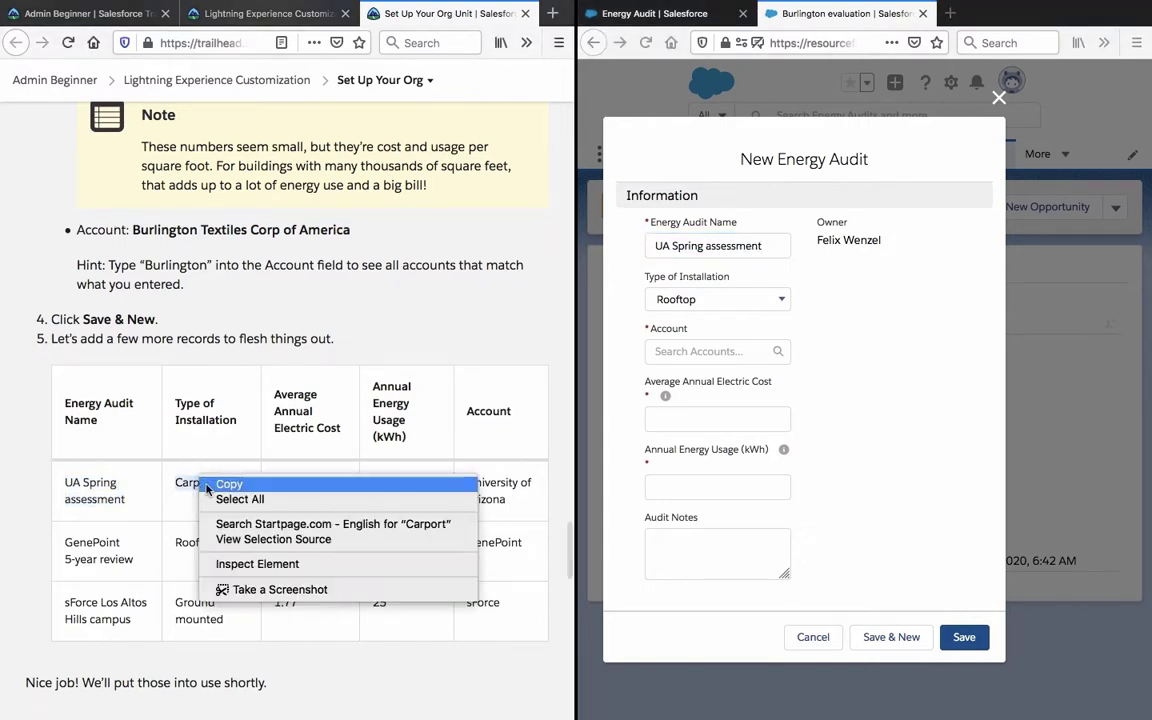
left_click(262, 494)
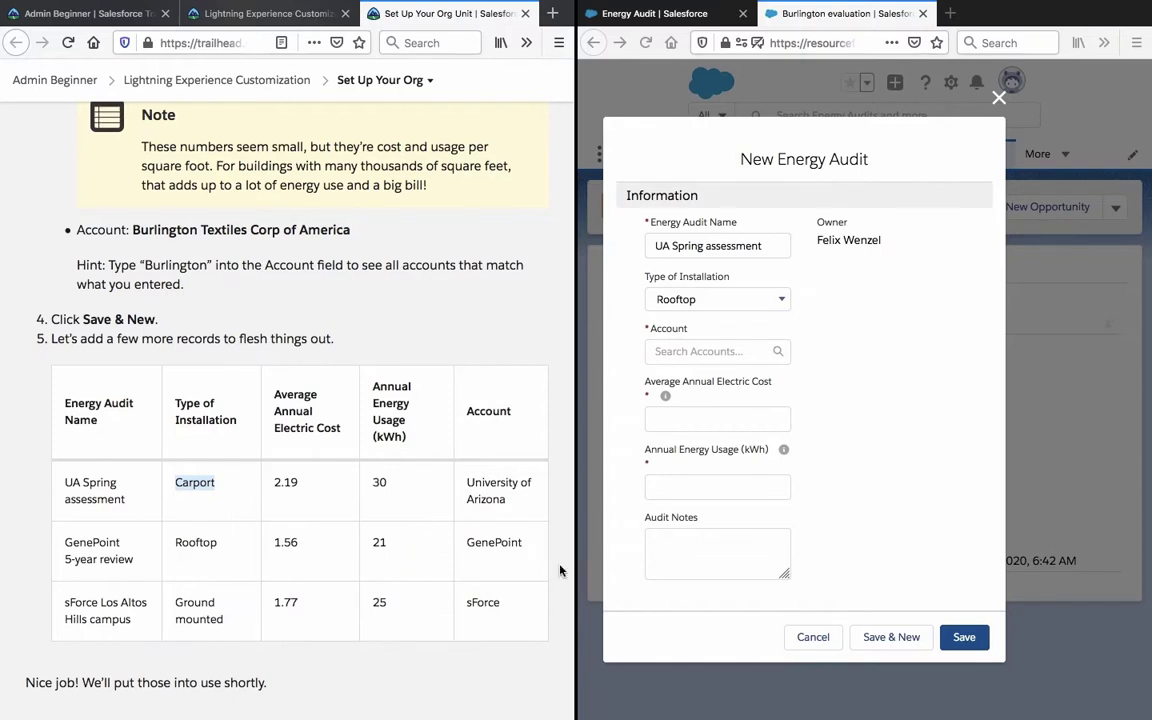
left_click(728, 300)
left_click(728, 300)
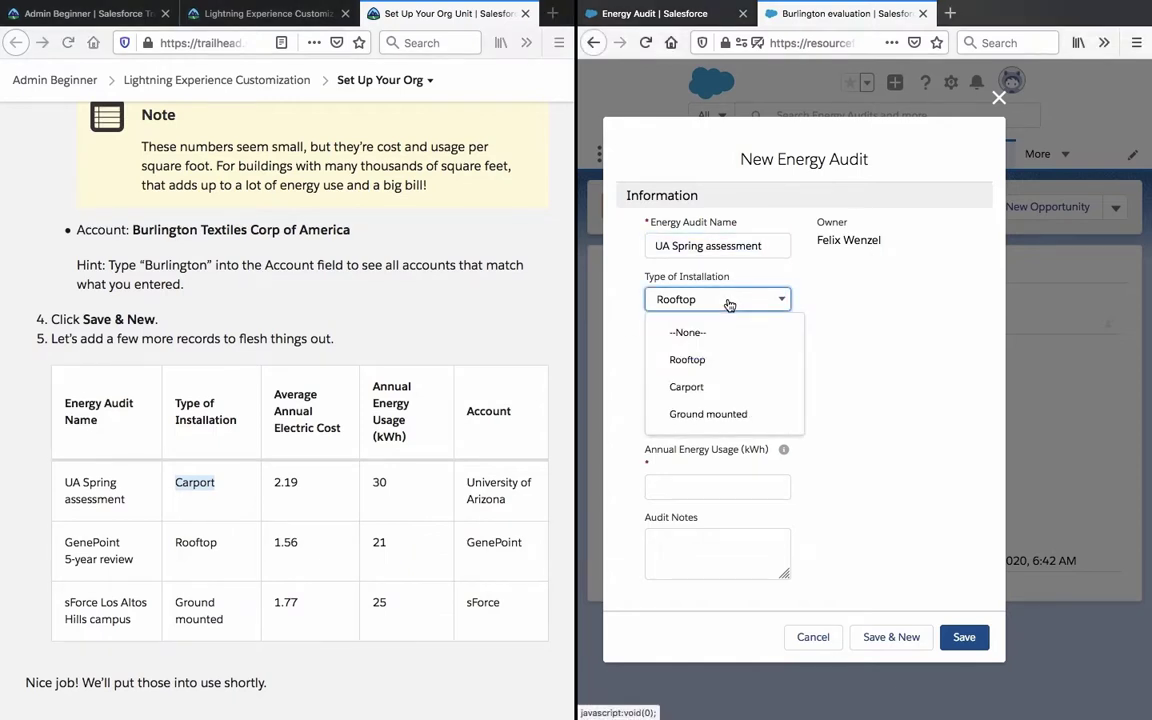
left_click(726, 386)
Set the UA Spring assessment's Average Annual Electric Cost to 2.19 and Annual Energy Usage (kWh) to 30.
left_click(398, 484)
left_click(284, 481)
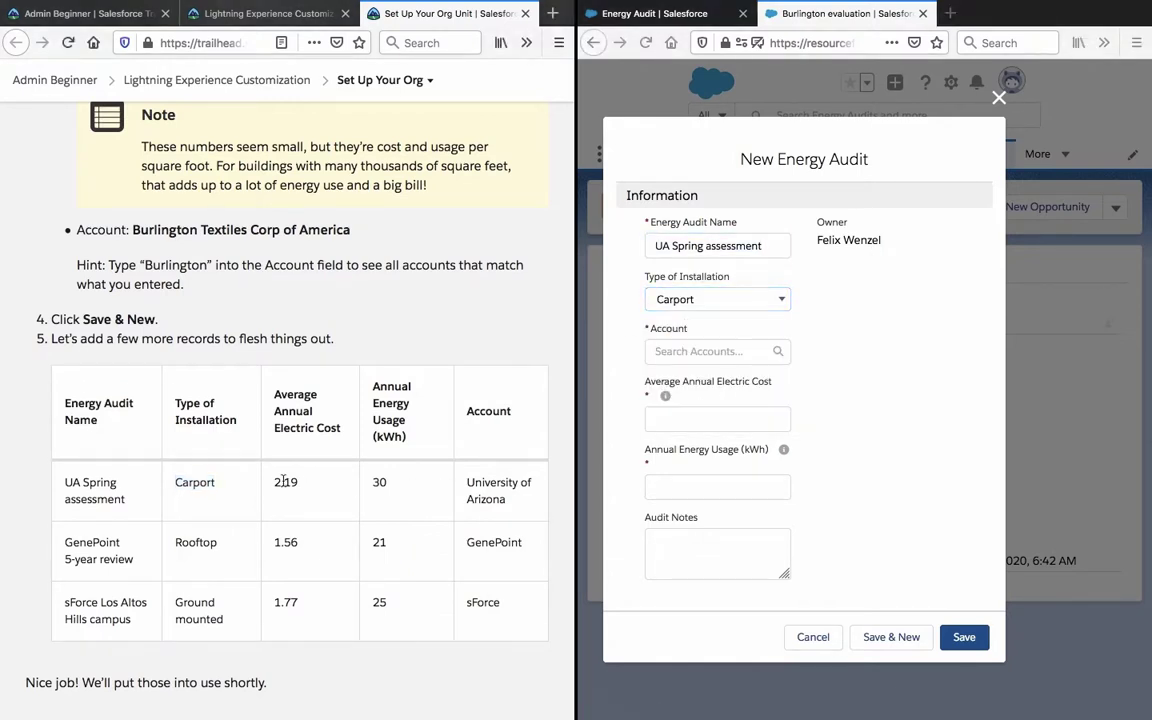
double_click(284, 481)
left_click(678, 318)
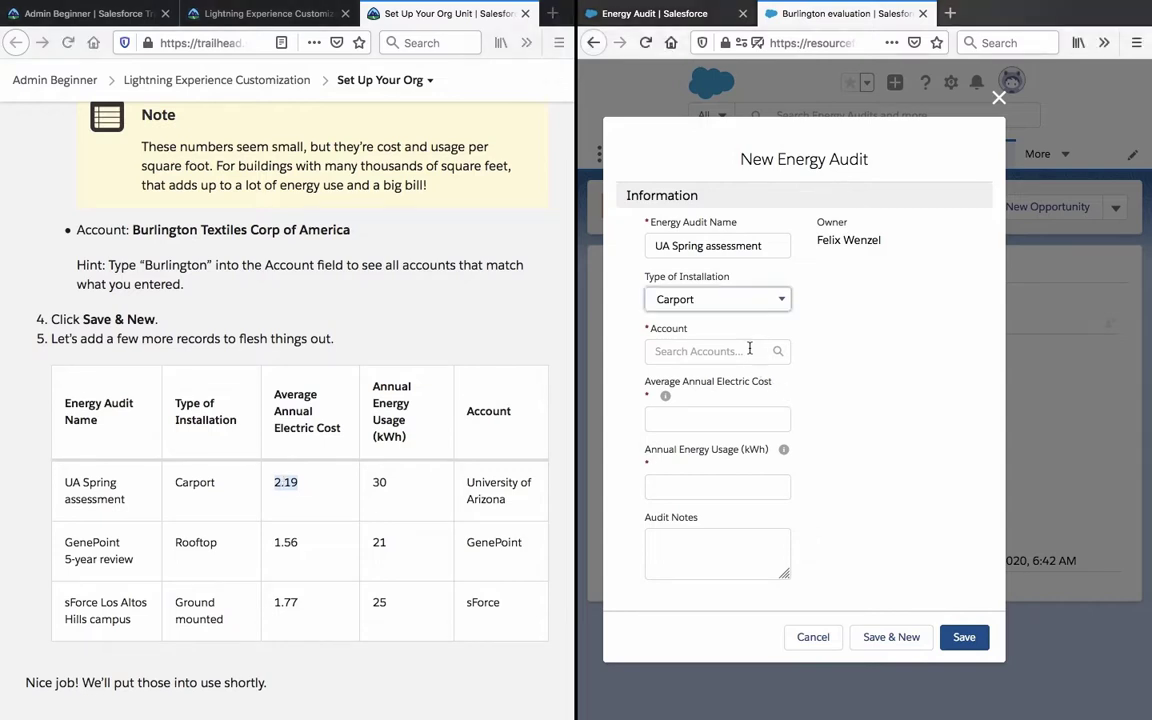
left_click(717, 416)
key("ctrl+v")
left_click(728, 486)
type("3")
Create a new account named "University of Arizona" for the record, and save the Energy Audit with another blank form opened.
triple_click(483, 499)
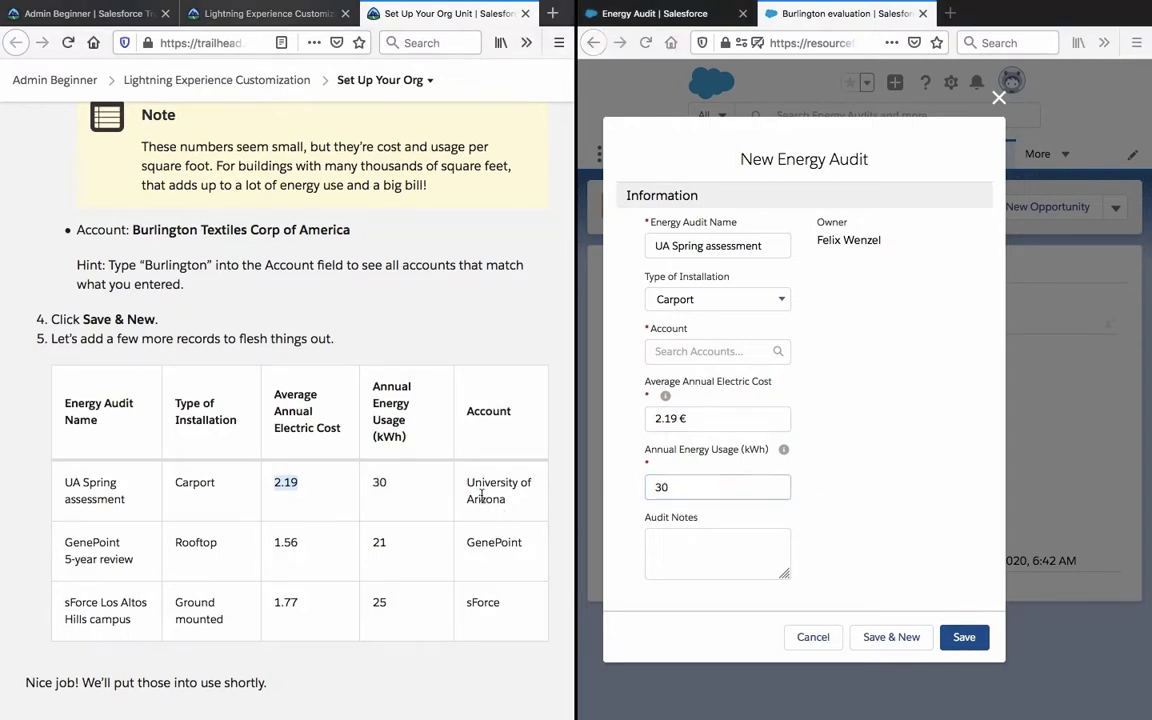
left_click(691, 350)
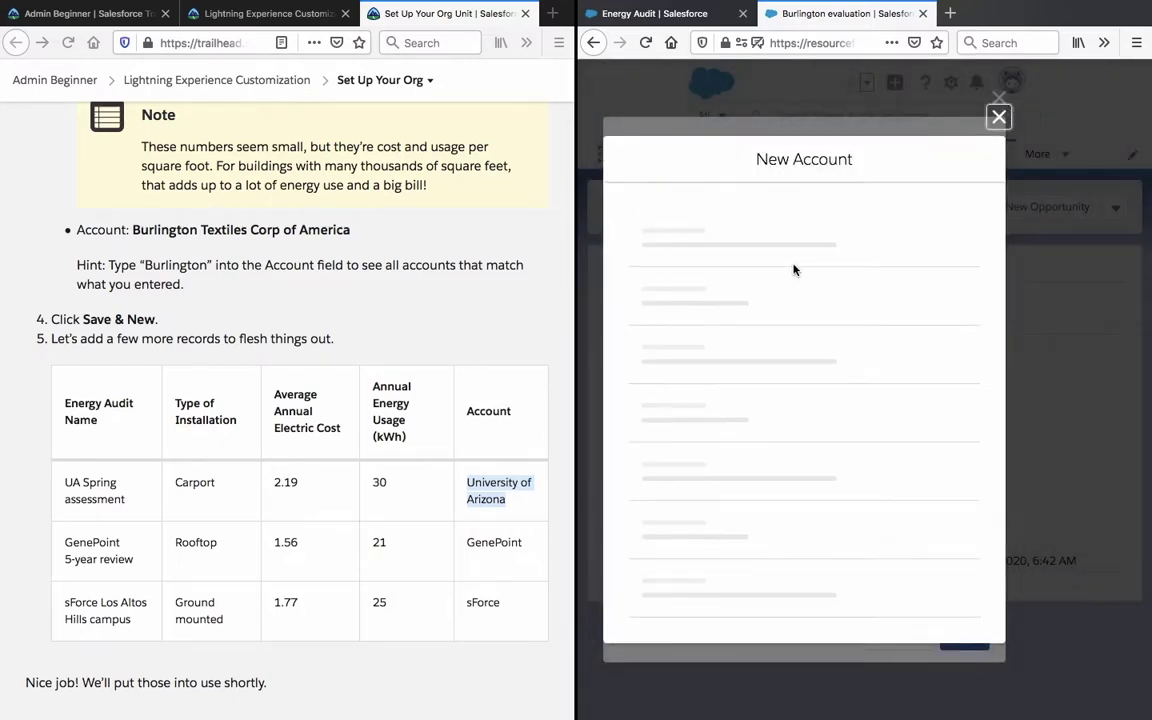
left_click(707, 286)
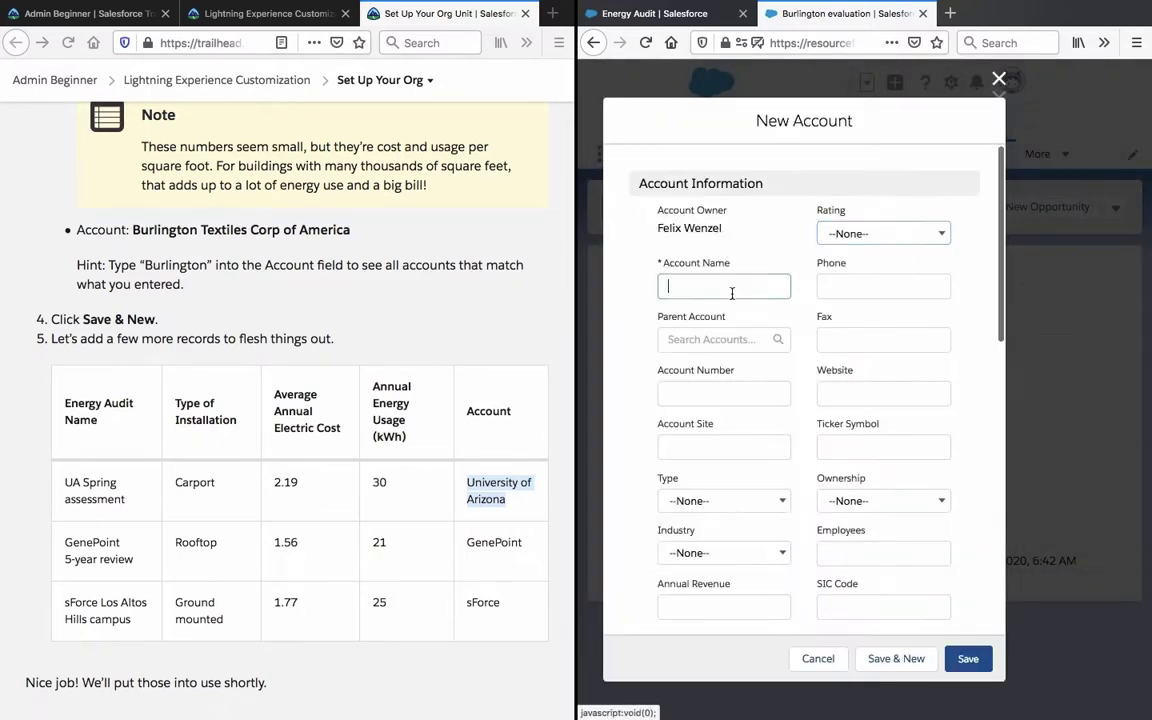
key("ctrl+v")
left_click(970, 660)
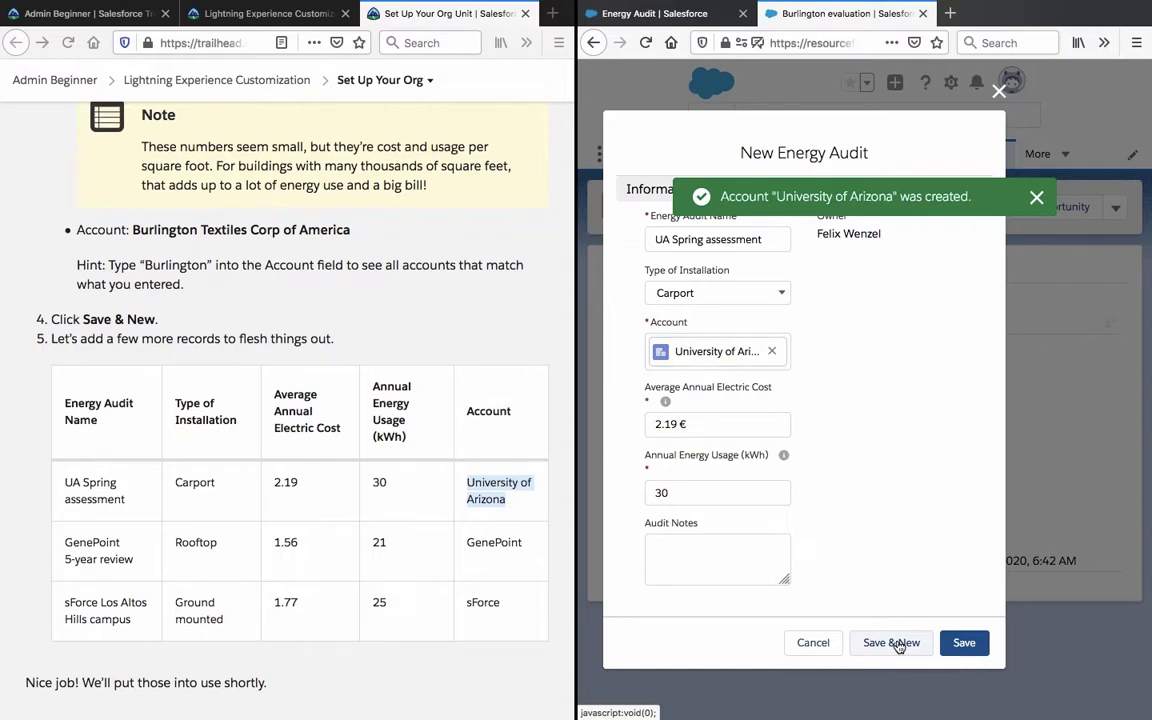
left_click(896, 644)
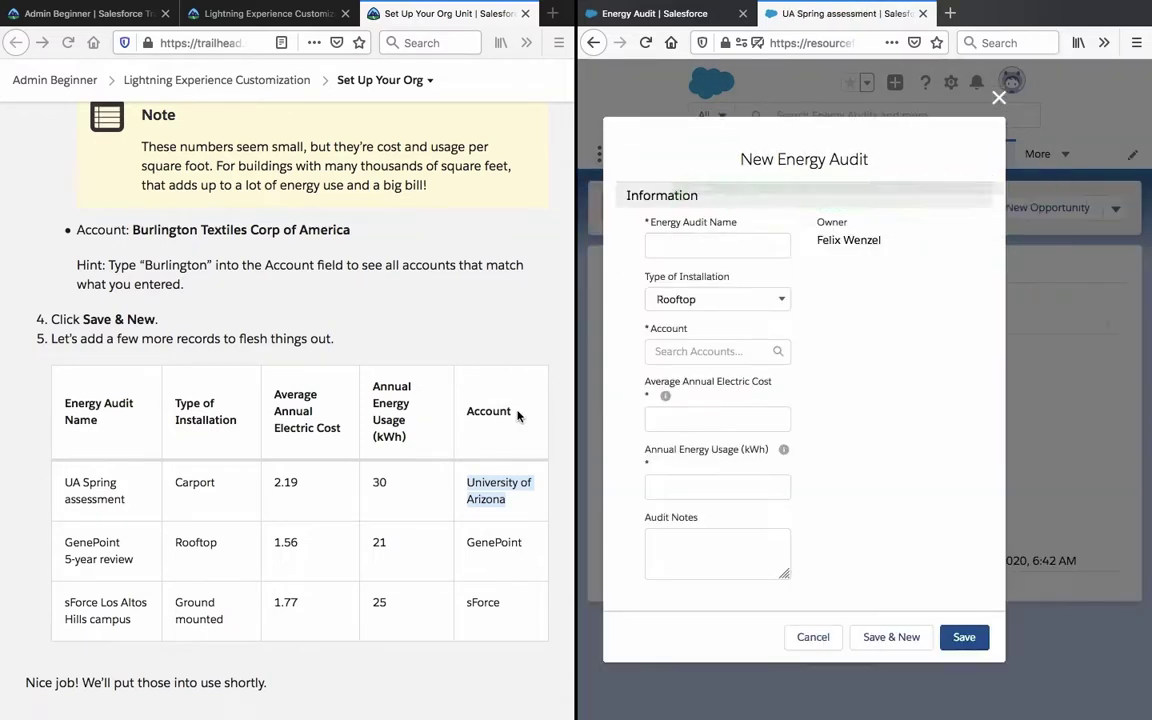
Name the blank Energy Audit record "GenePoint 5-year review", copying the name from the instructions table.
left_click(96, 545)
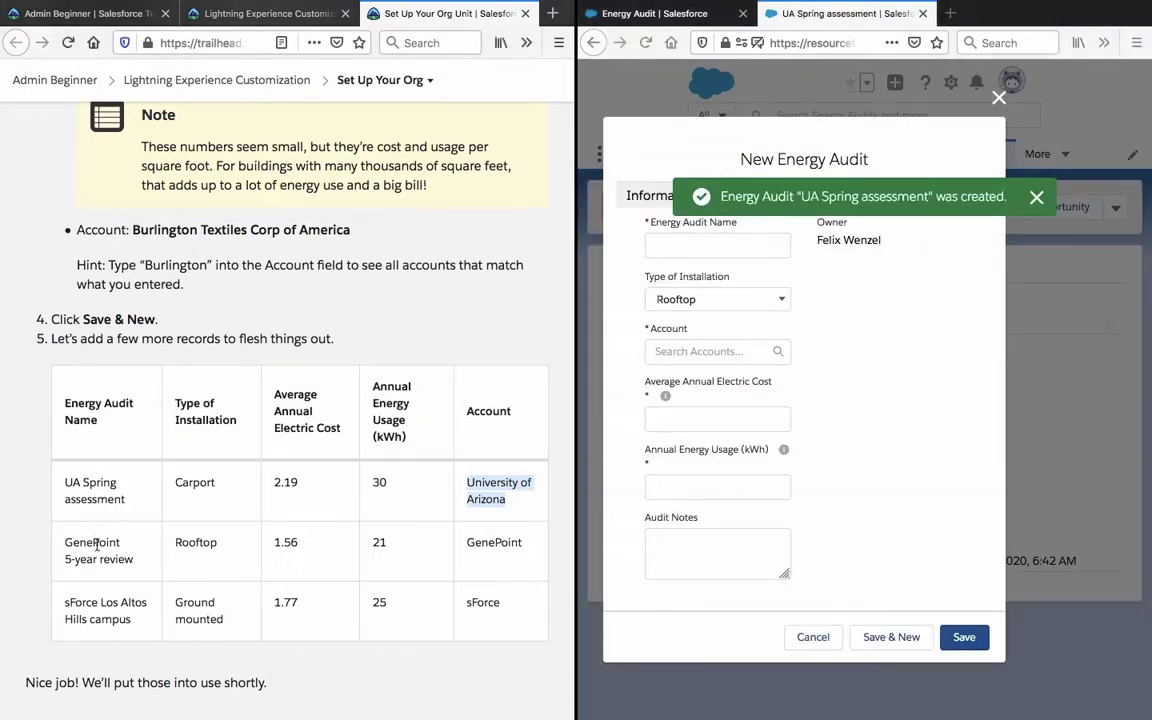
triple_click(96, 545)
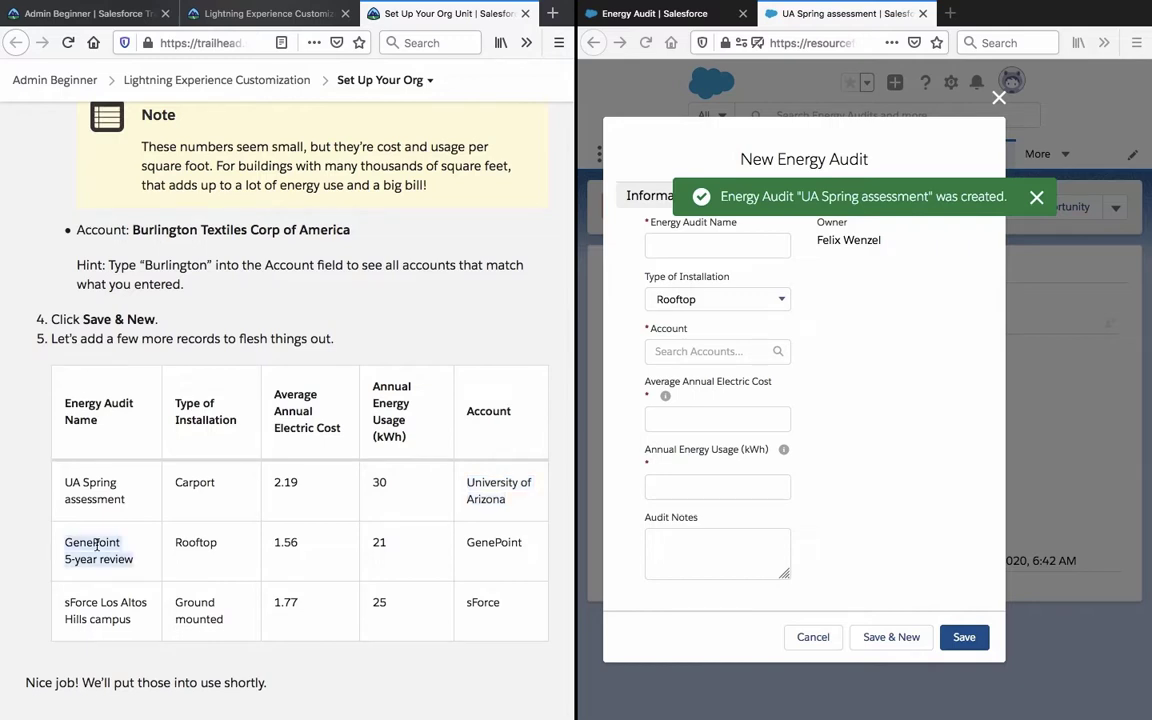
left_click(613, 239)
left_click(673, 247)
key("ctrl+v")
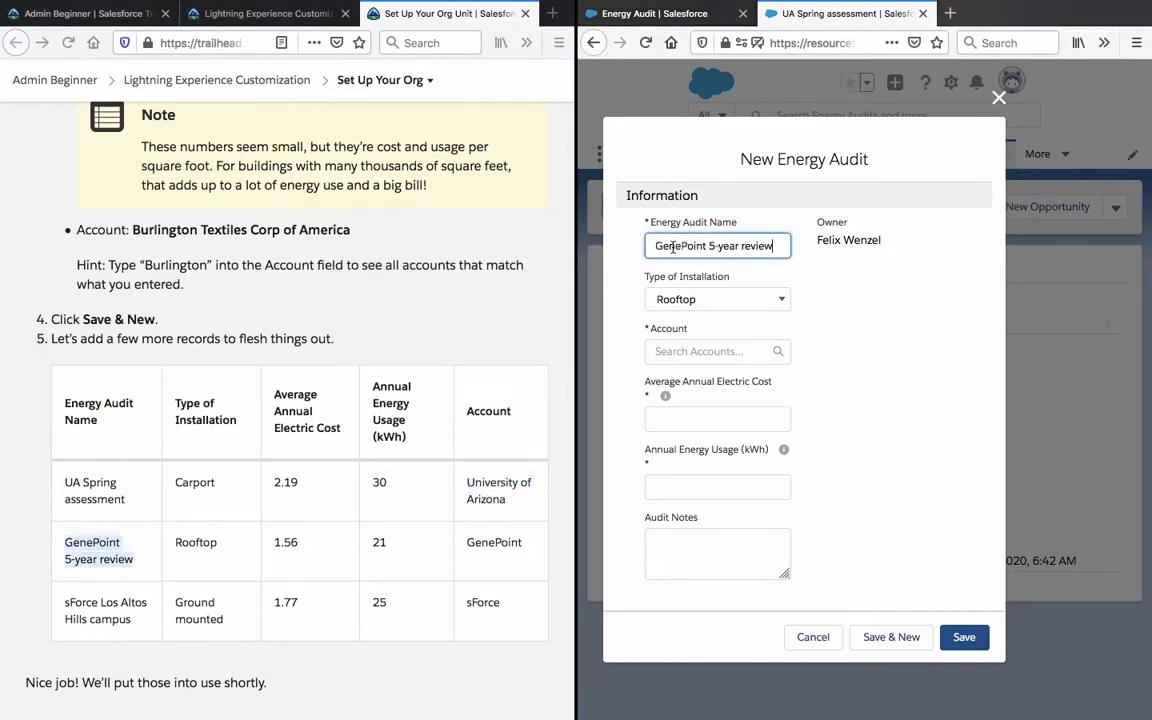
Set the GenePoint 5-year review's Average Annual Electric Cost to 1.56 and Annual Energy Usage (kWh) to 21.
left_click(201, 545)
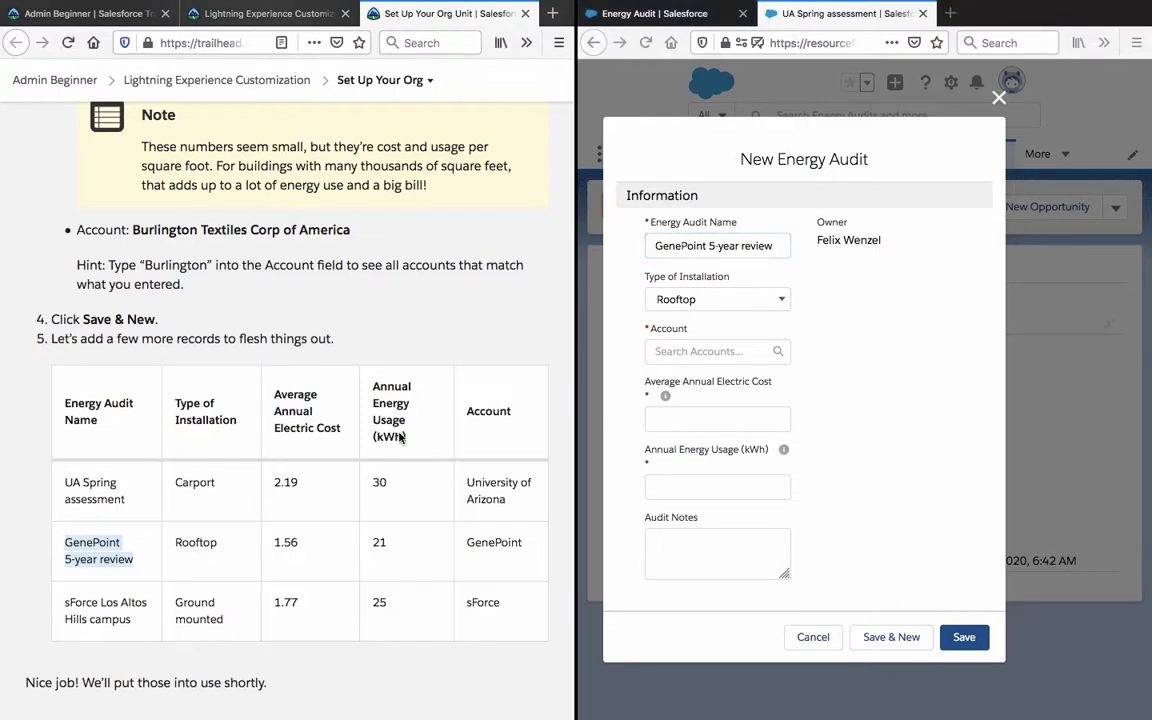
left_click(281, 546)
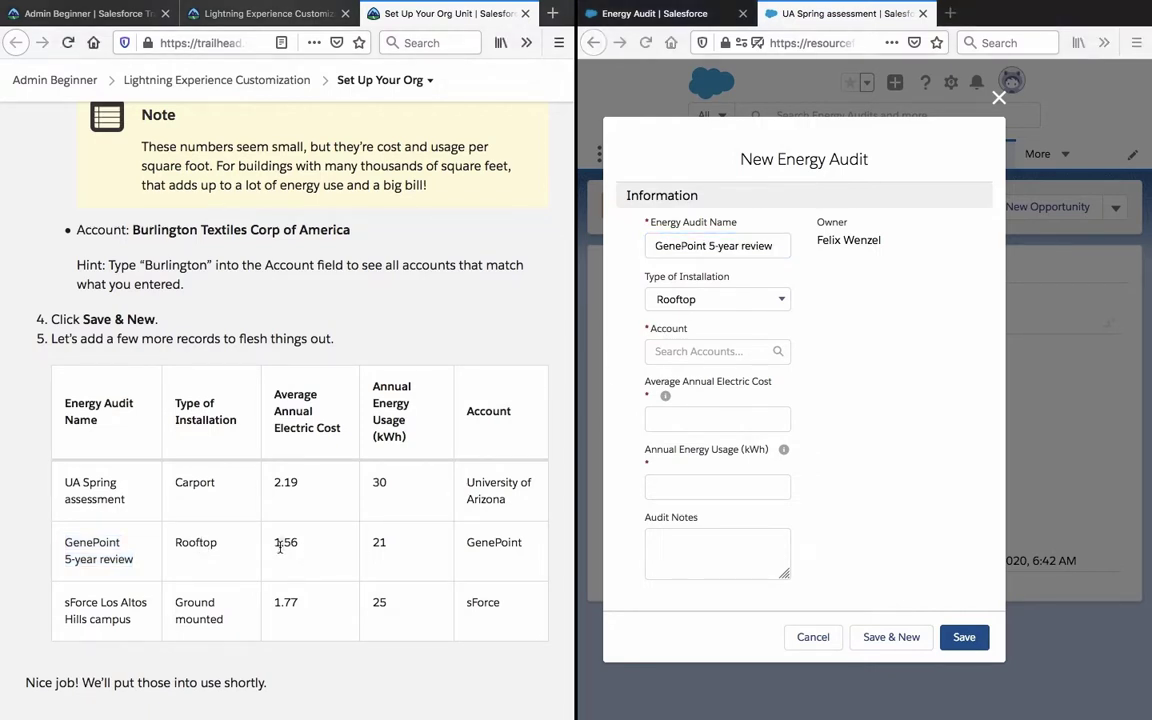
double_click(281, 546)
left_click(632, 388)
left_click(702, 421)
key("ctrl+v")
left_click(689, 478)
type("21")
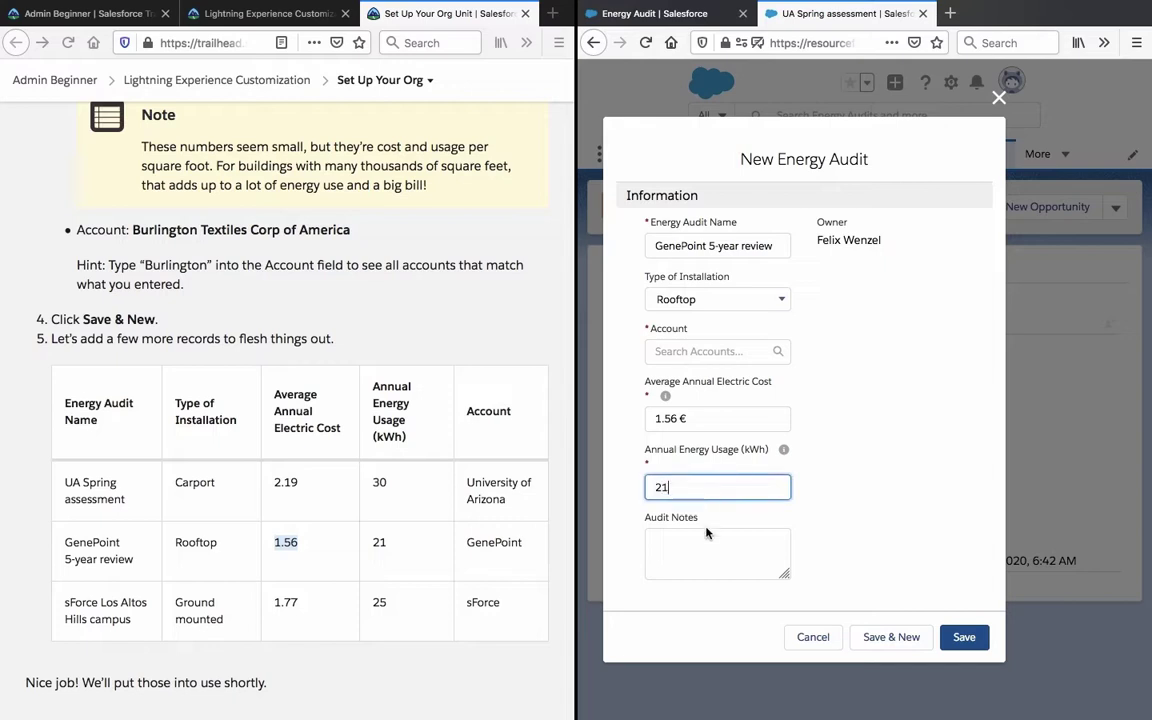
Create a new account named "GenePoint" from the Account lookup, and save the Energy Audit with another blank form opened.
left_click(712, 348)
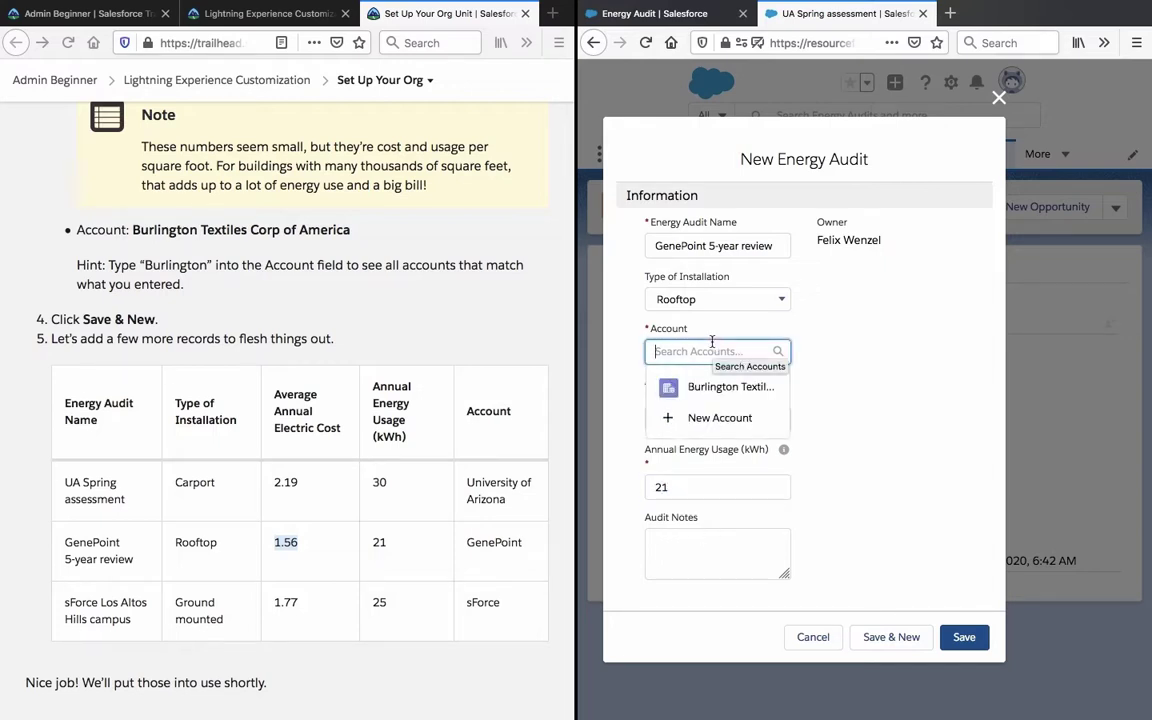
left_click(513, 545)
double_click(494, 545)
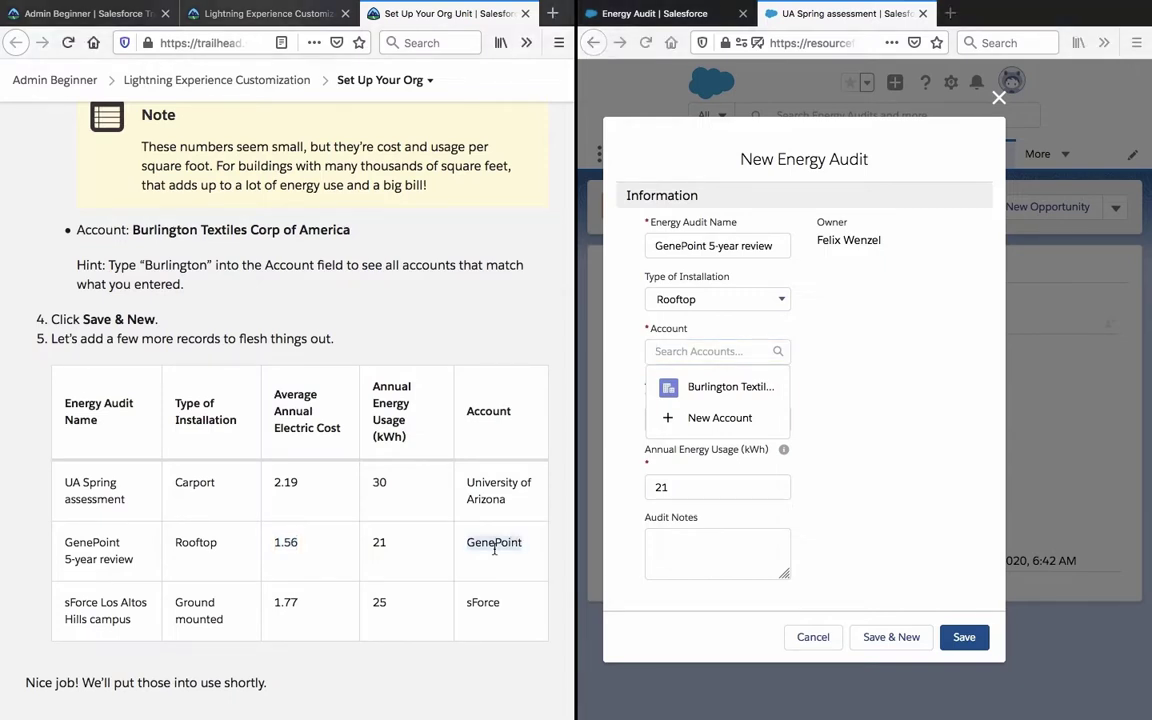
left_click(686, 348)
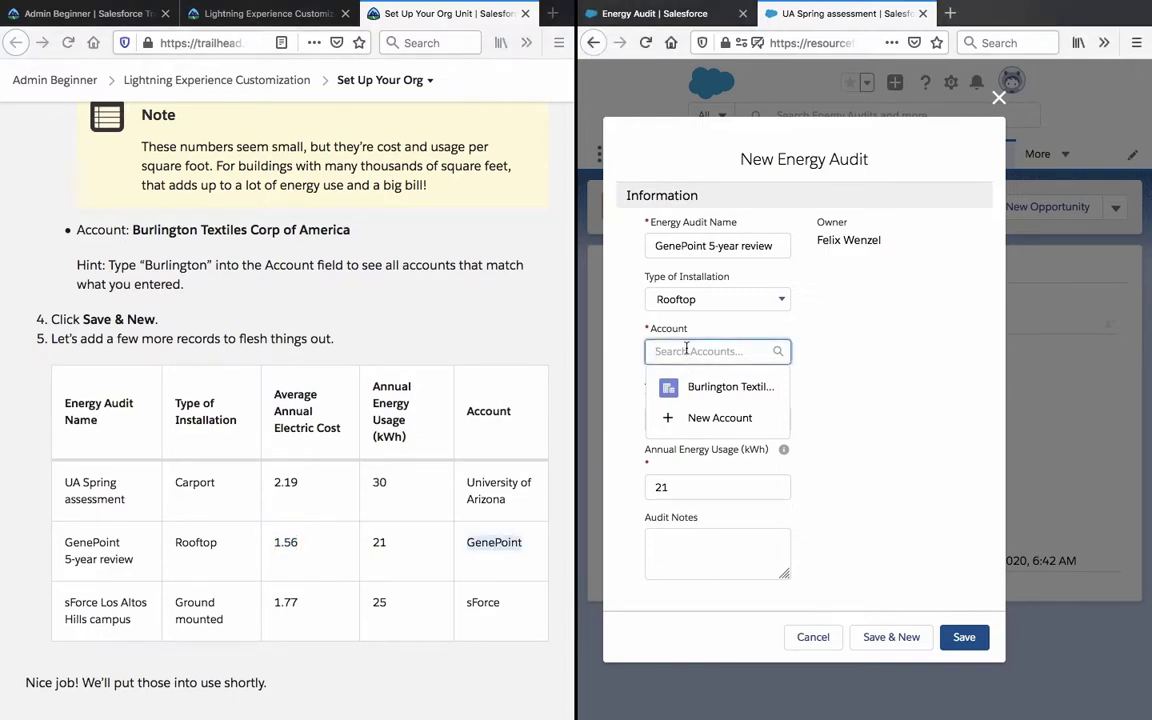
type("arizo")
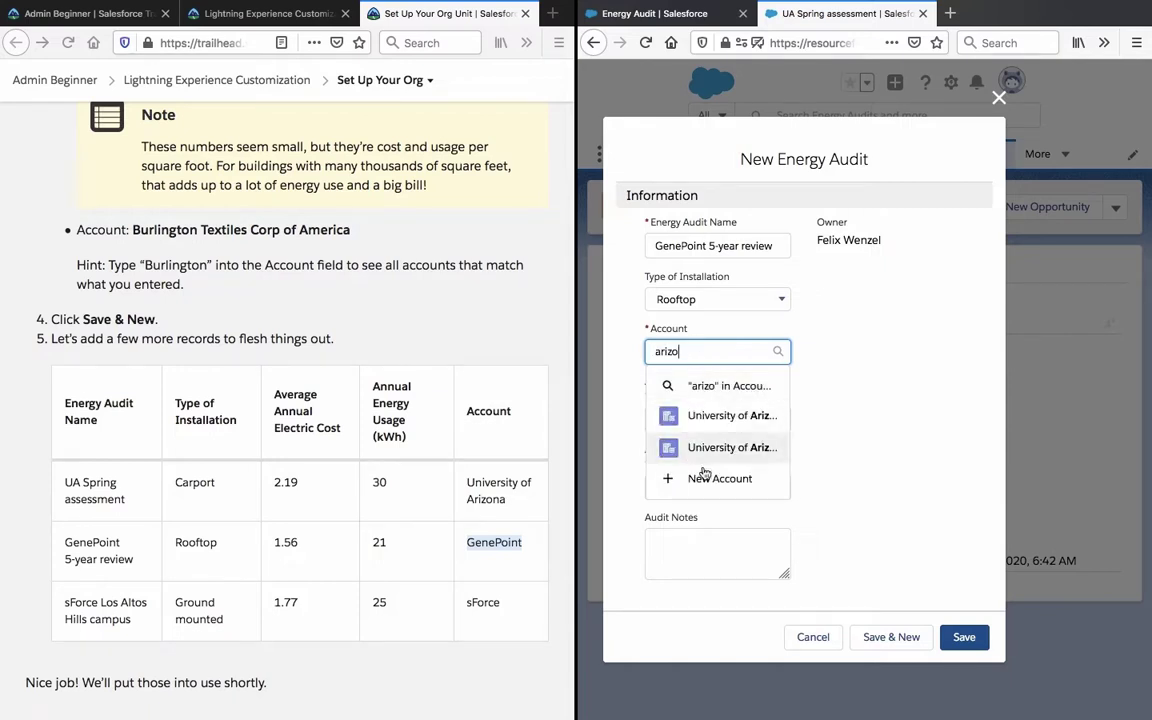
left_click(708, 478)
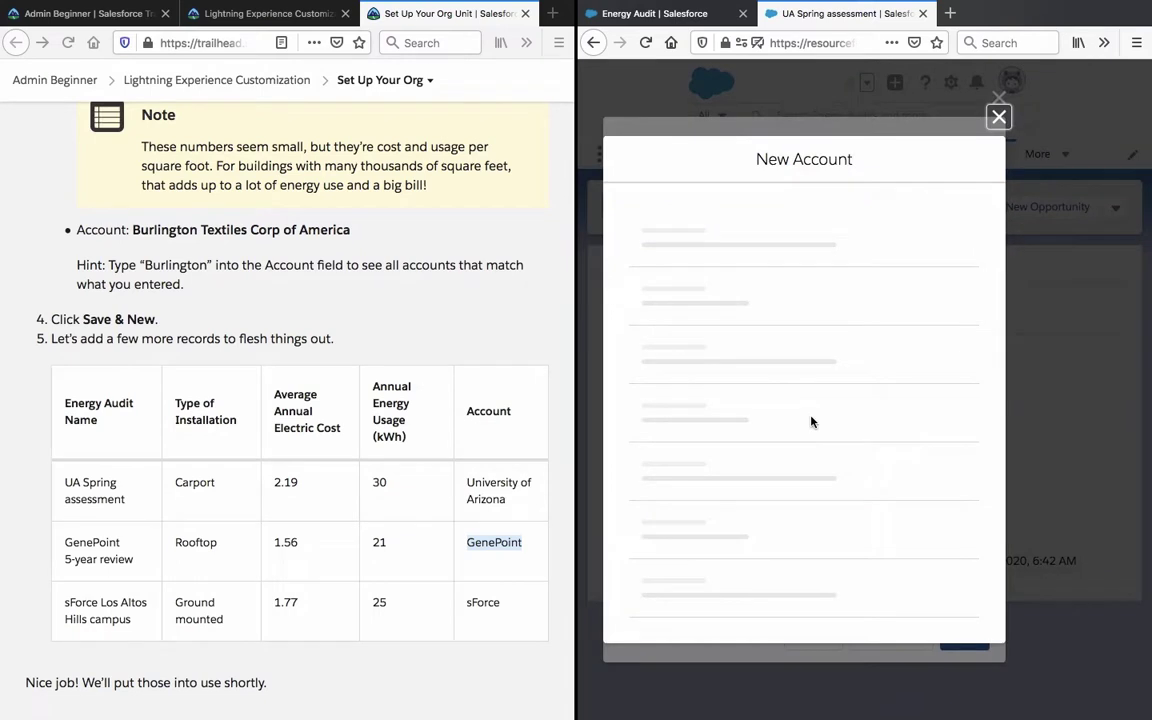
left_click(745, 280)
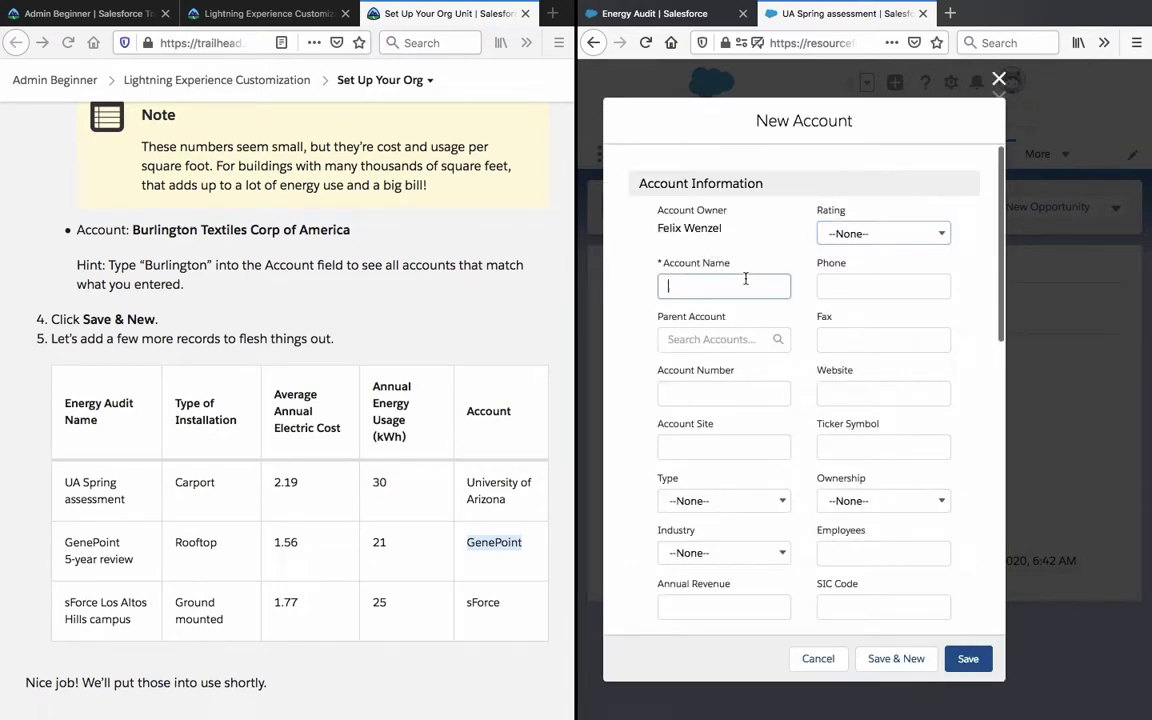
key("ctrl+v")
left_click(510, 461)
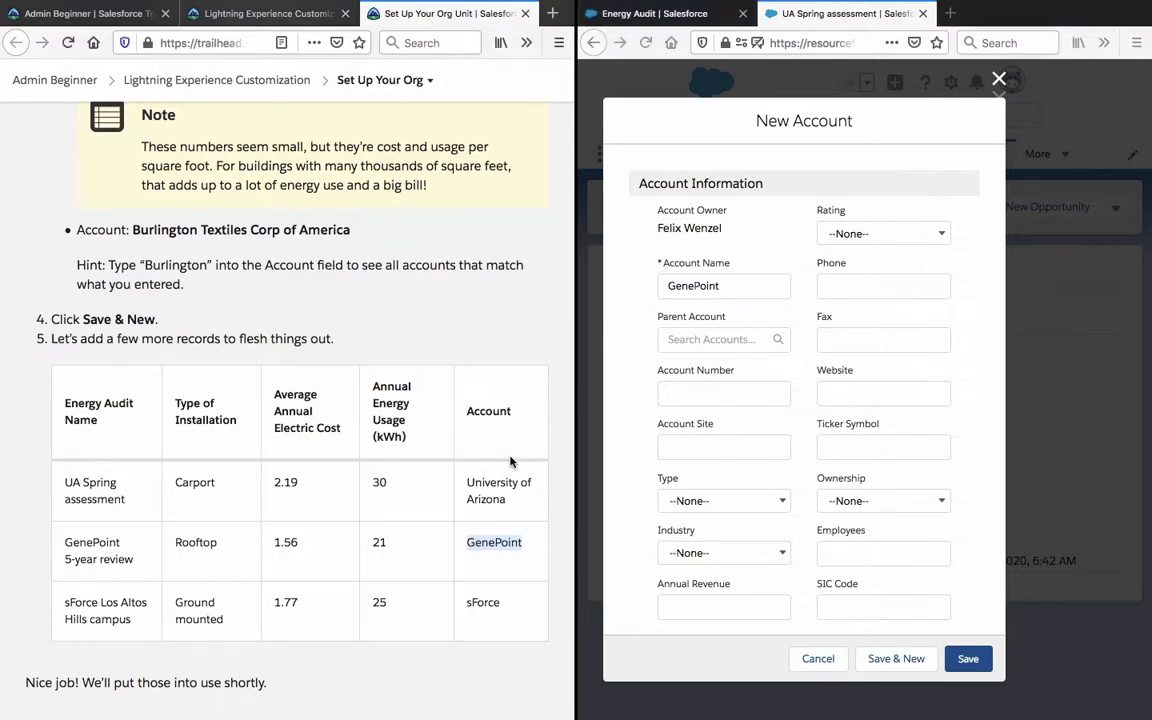
left_click(510, 461)
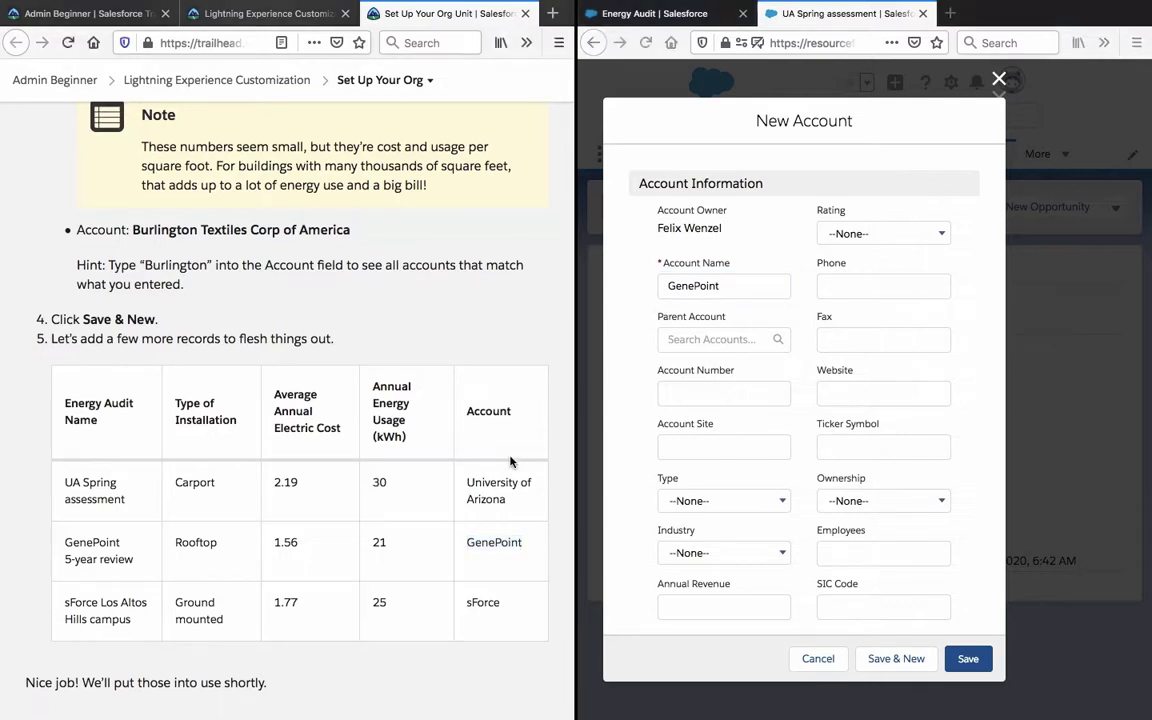
left_click(975, 651)
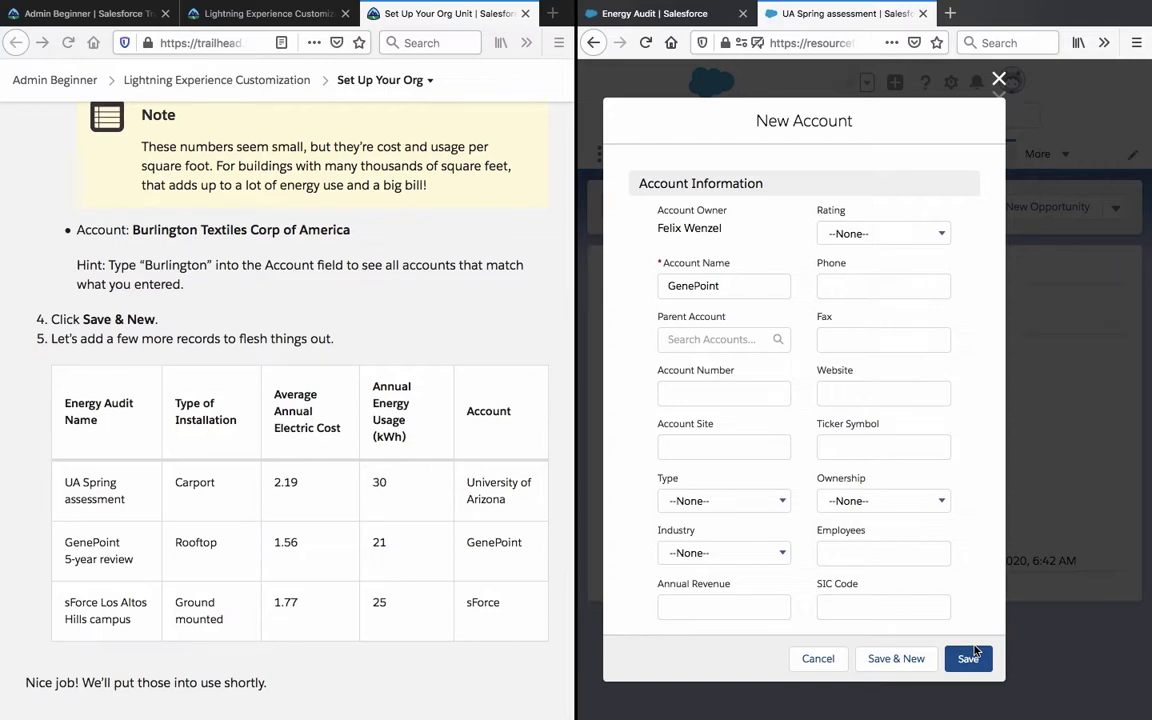
left_click(976, 665)
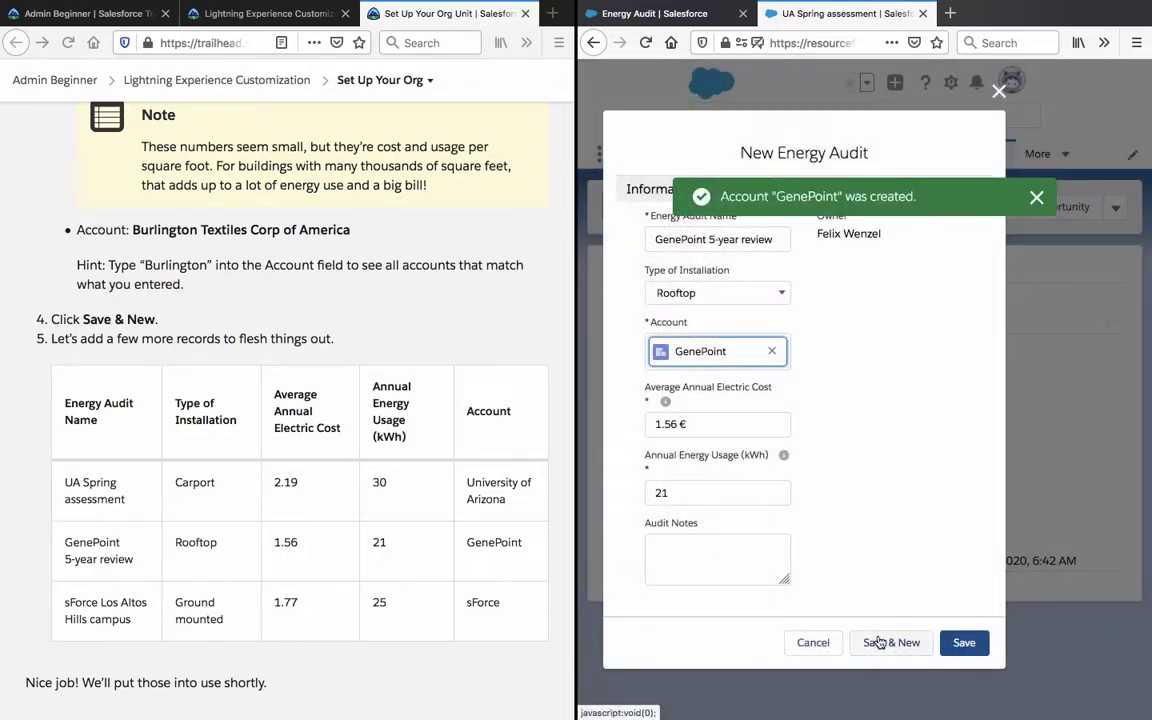
left_click(877, 642)
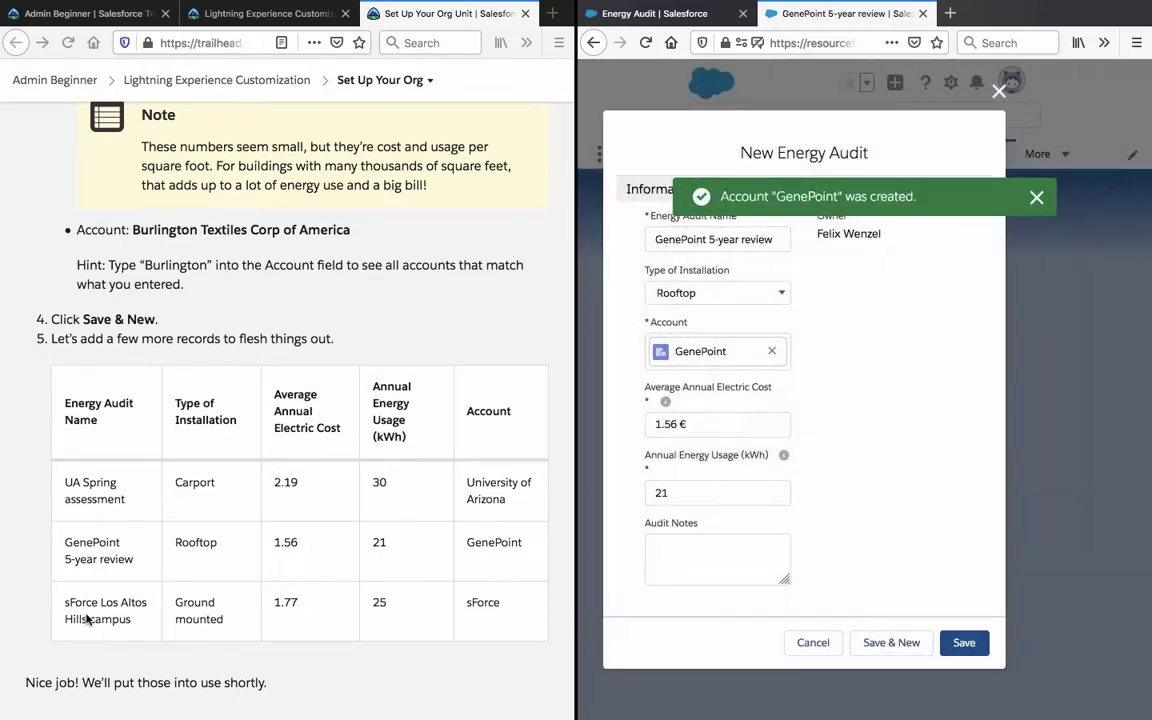
Name the blank Energy Audit record "sForce Los Altos Hills campus", copying the name from the last row of the instructions table.
triple_click(86, 618)
key("ctrl+c")
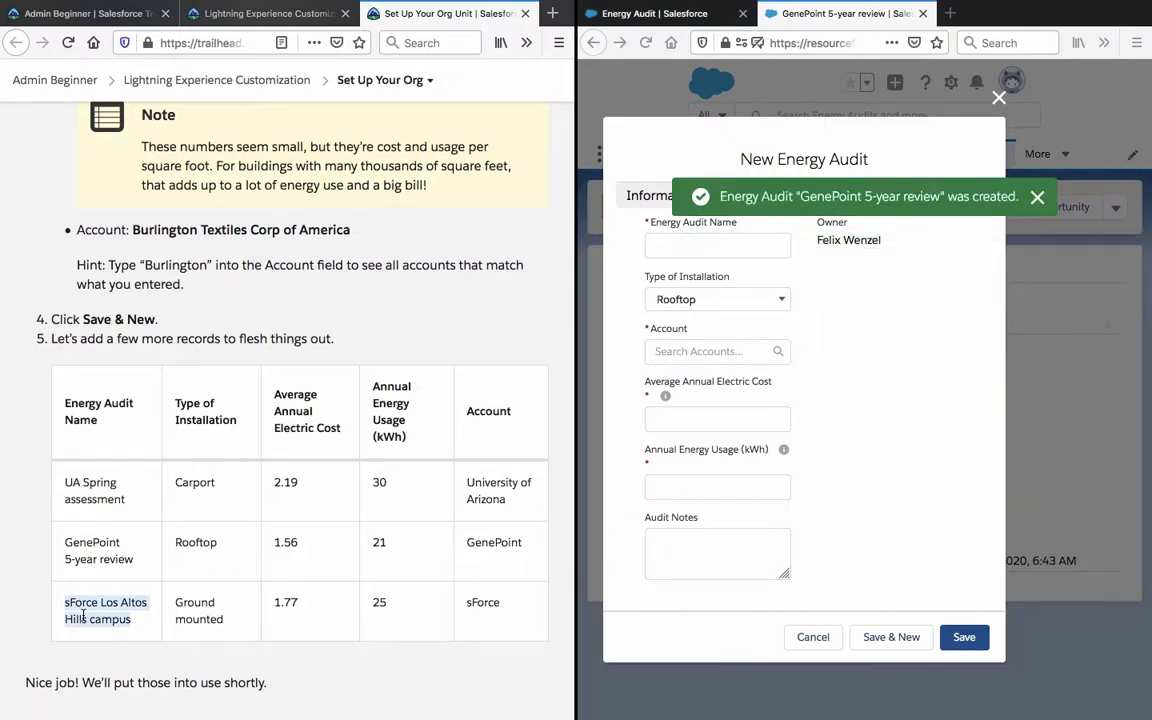
left_click(698, 236)
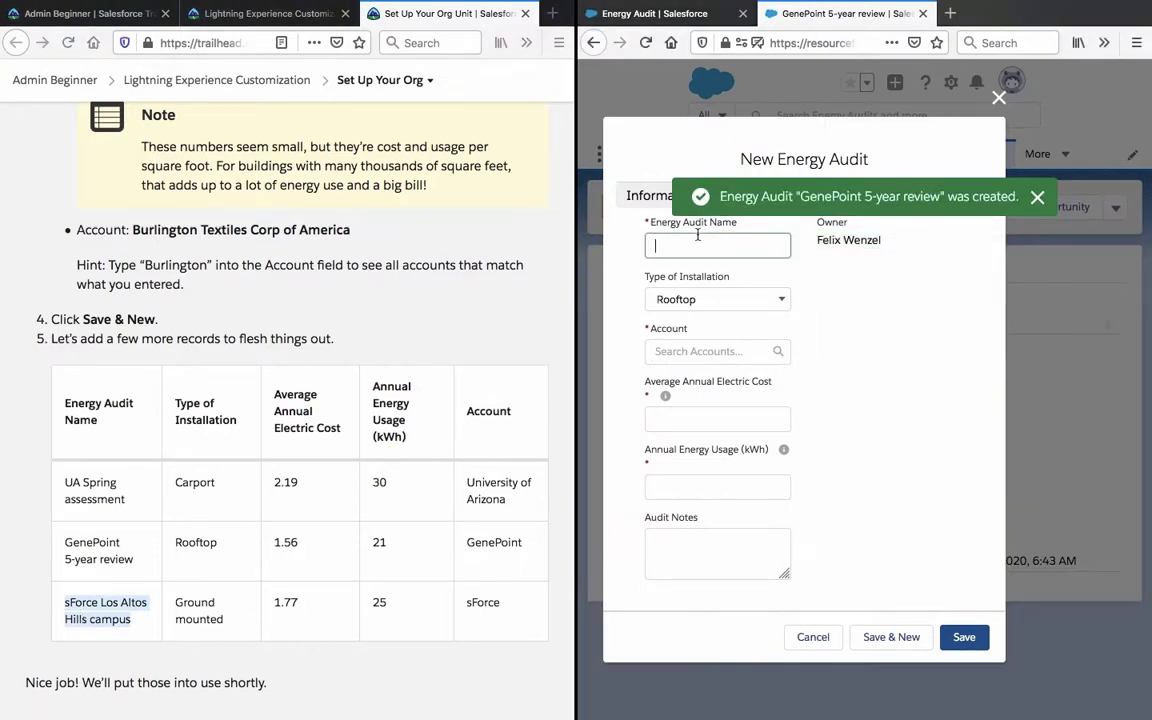
key("ctrl+v")
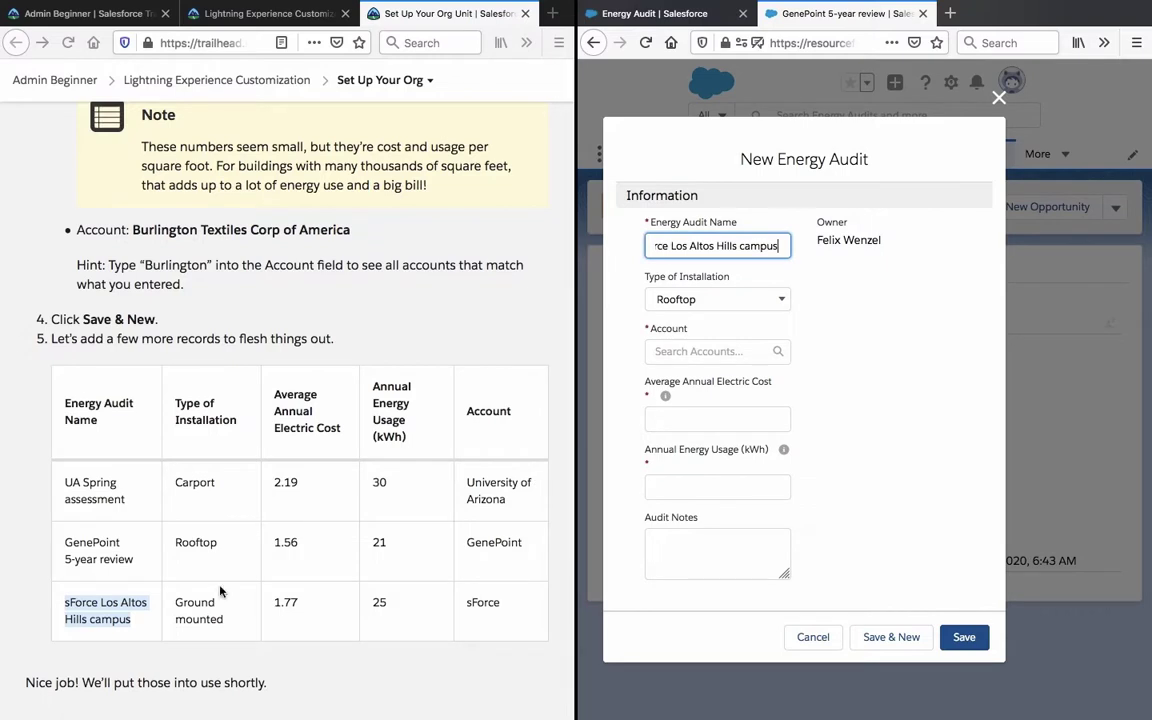
Set the sForce Los Altos Hills campus audit's Type of Installation to Ground mounted and Average Annual Electric Cost to 1.77.
left_click(694, 300)
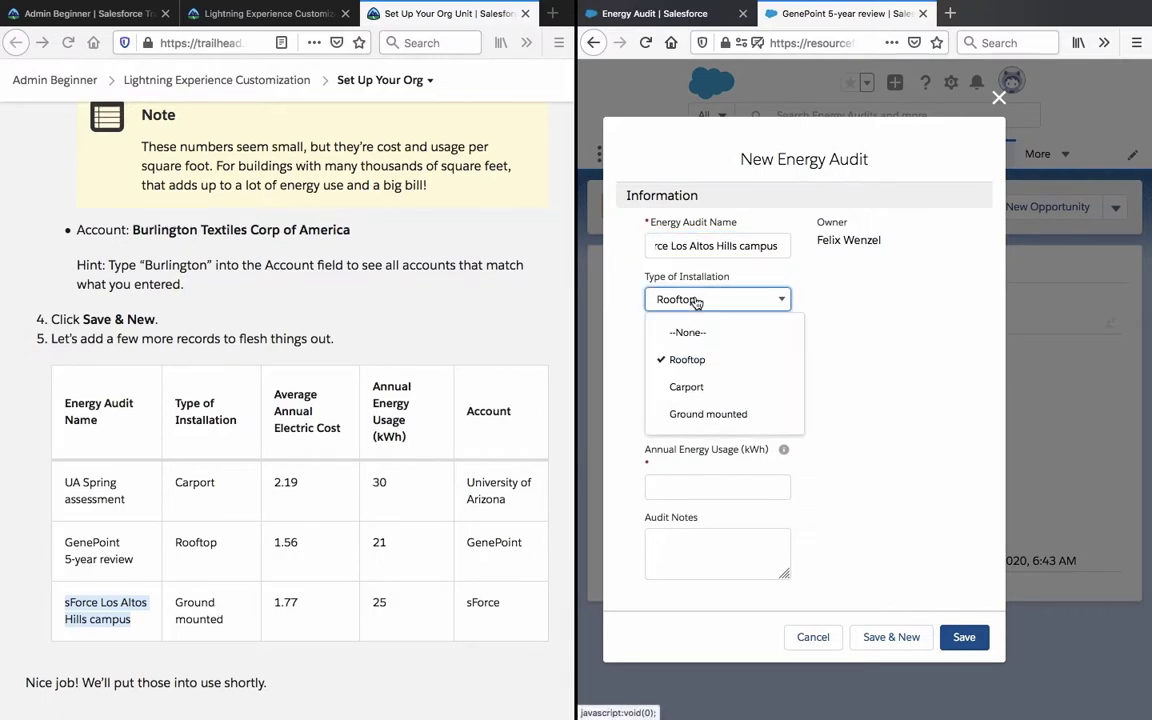
left_click(727, 415)
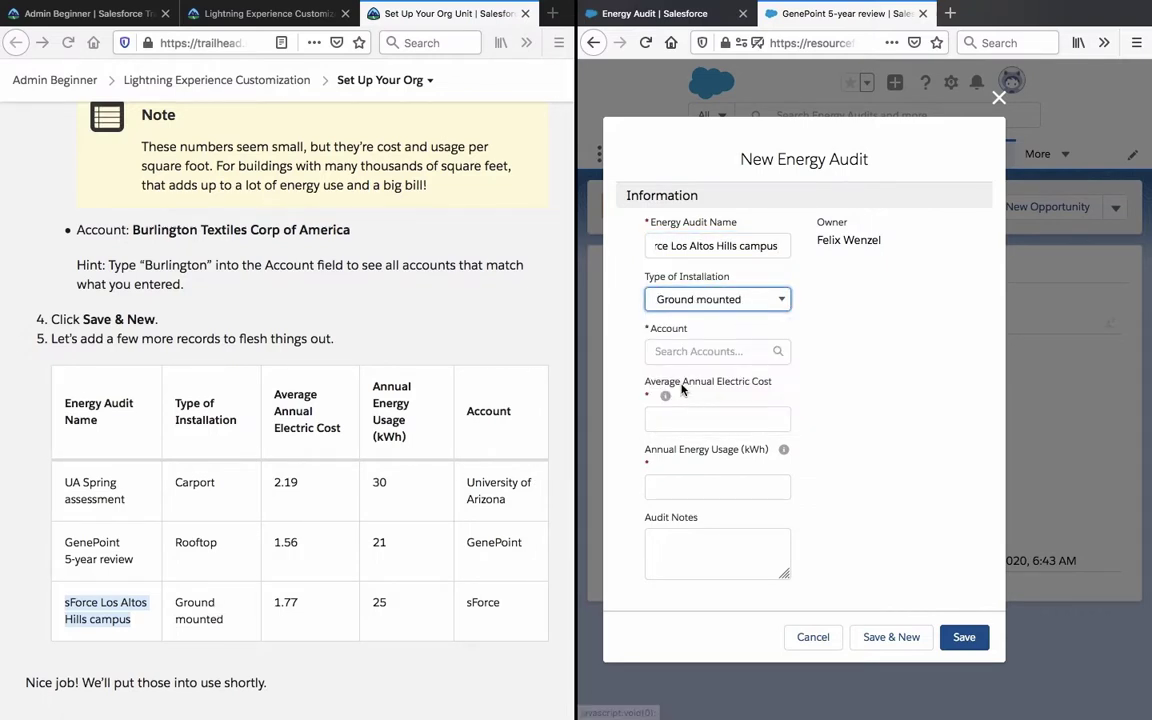
double_click(306, 590)
key("ctrl+c")
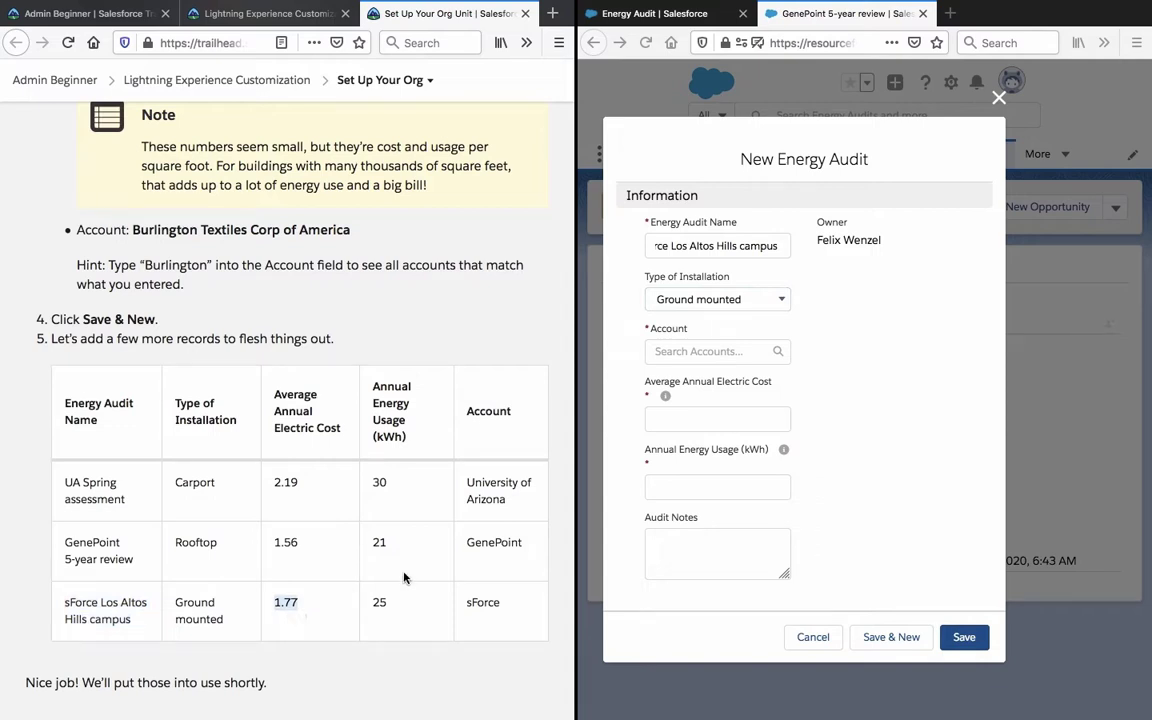
left_click(669, 368)
left_click(725, 418)
key("ctrl+v")
Set the audit's Annual Energy Usage (kWh) to 25, copying the value from the instructions table.
left_click(379, 600)
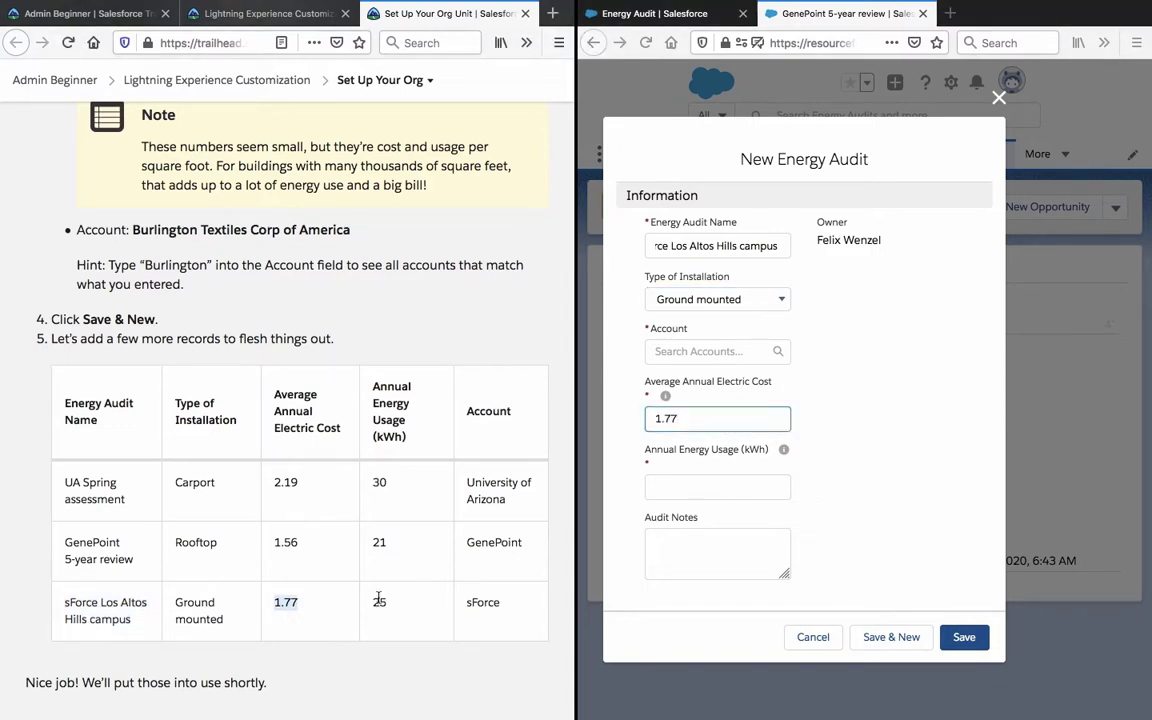
double_click(379, 600)
key("ctrl+c")
left_click(697, 486)
key("ctrl+v")
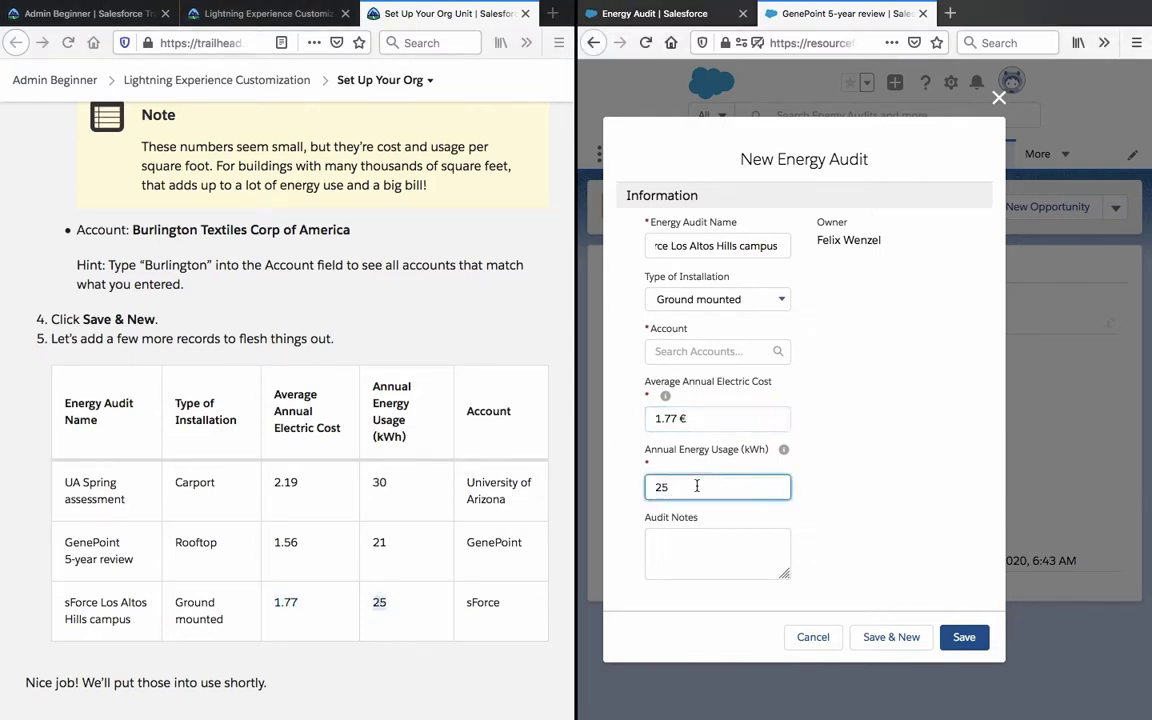
Create a new account named "sForce" from the Account lookup, and save the Energy Audit record.
double_click(474, 592)
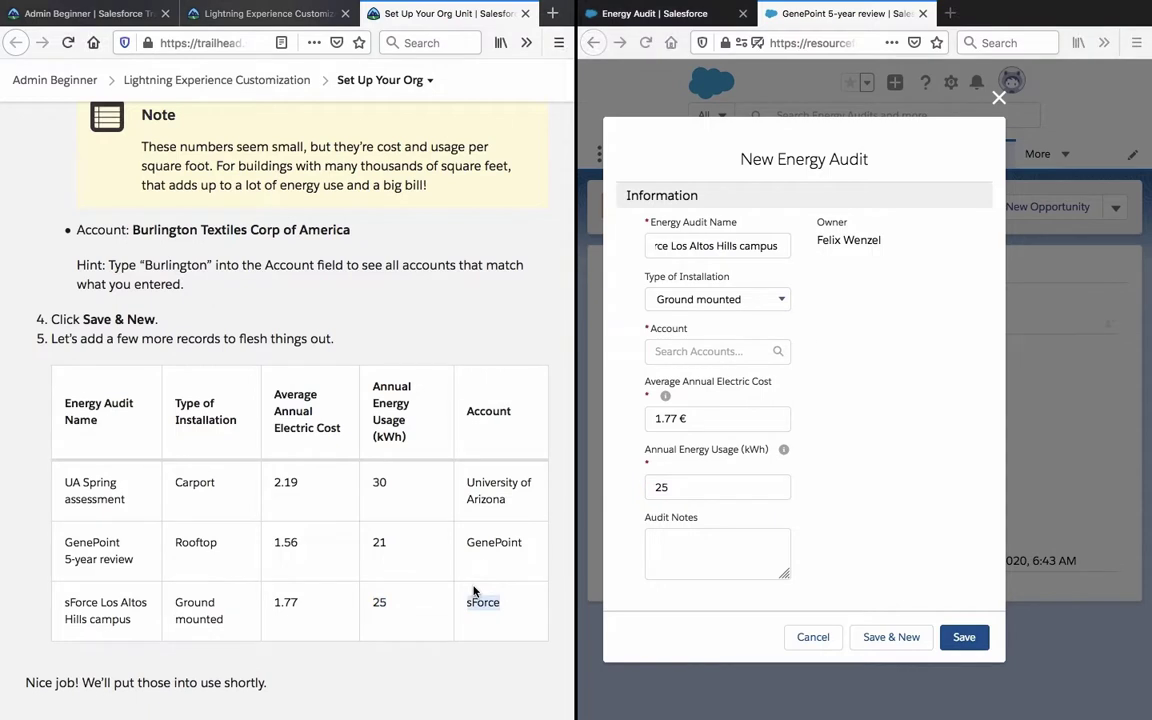
left_click(690, 352)
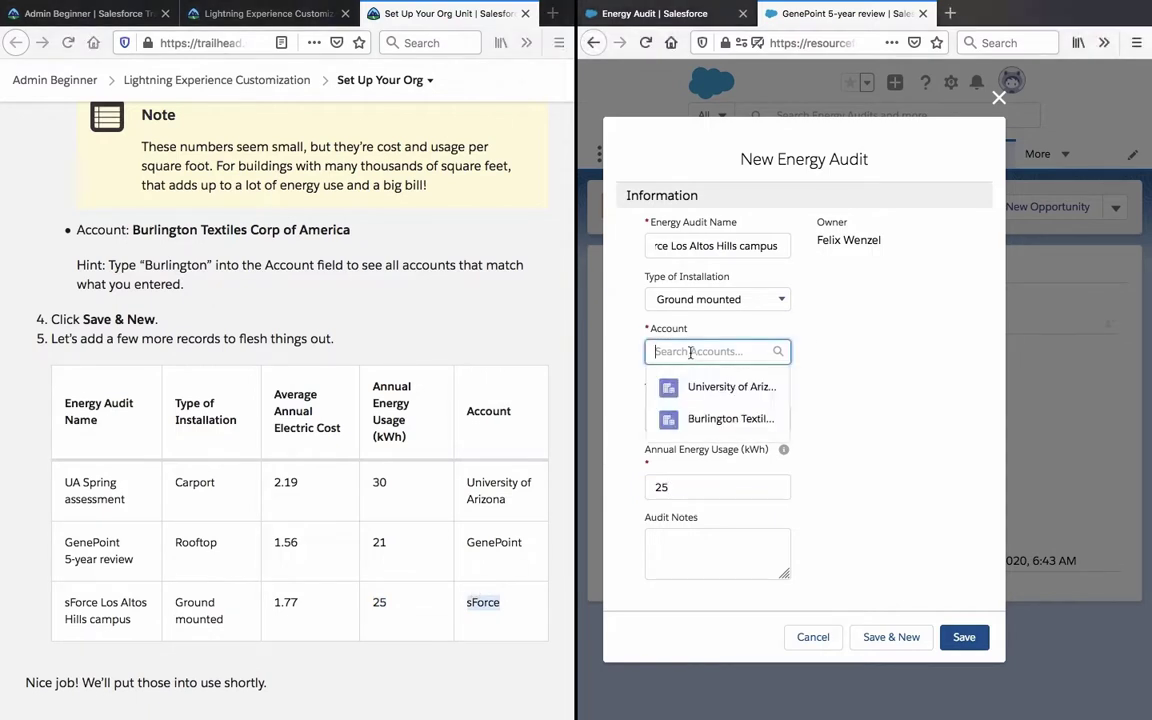
left_click(725, 462)
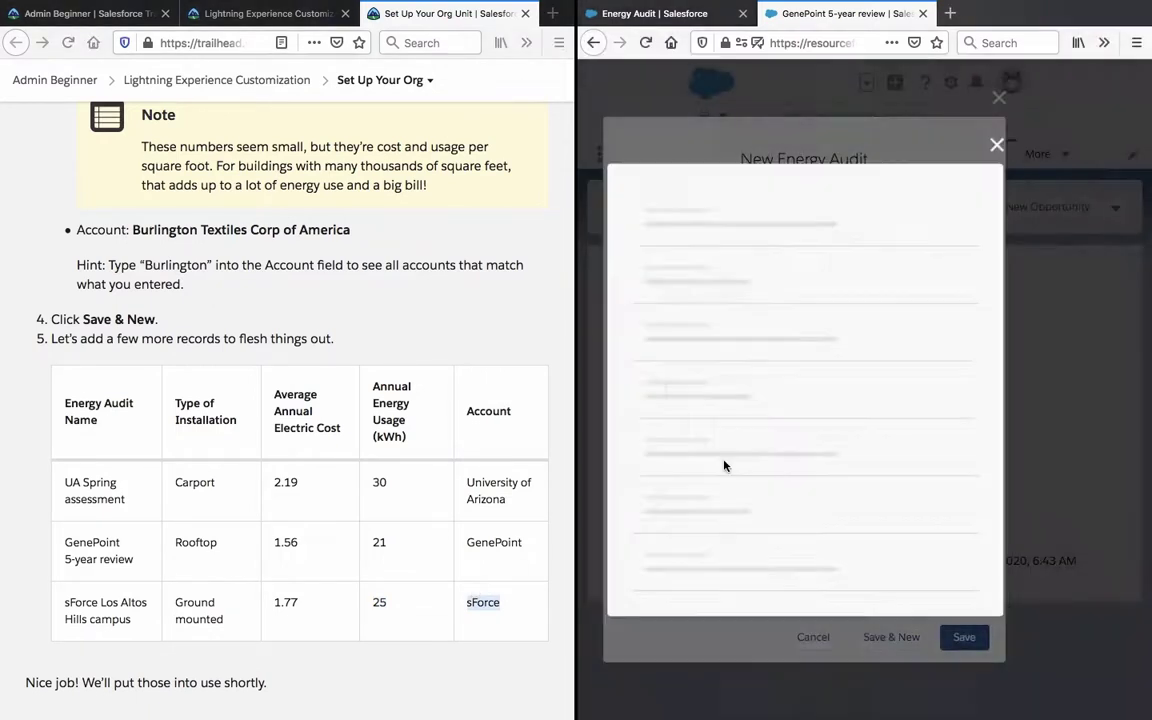
left_click(733, 266)
key("ctrl+v")
left_click(968, 659)
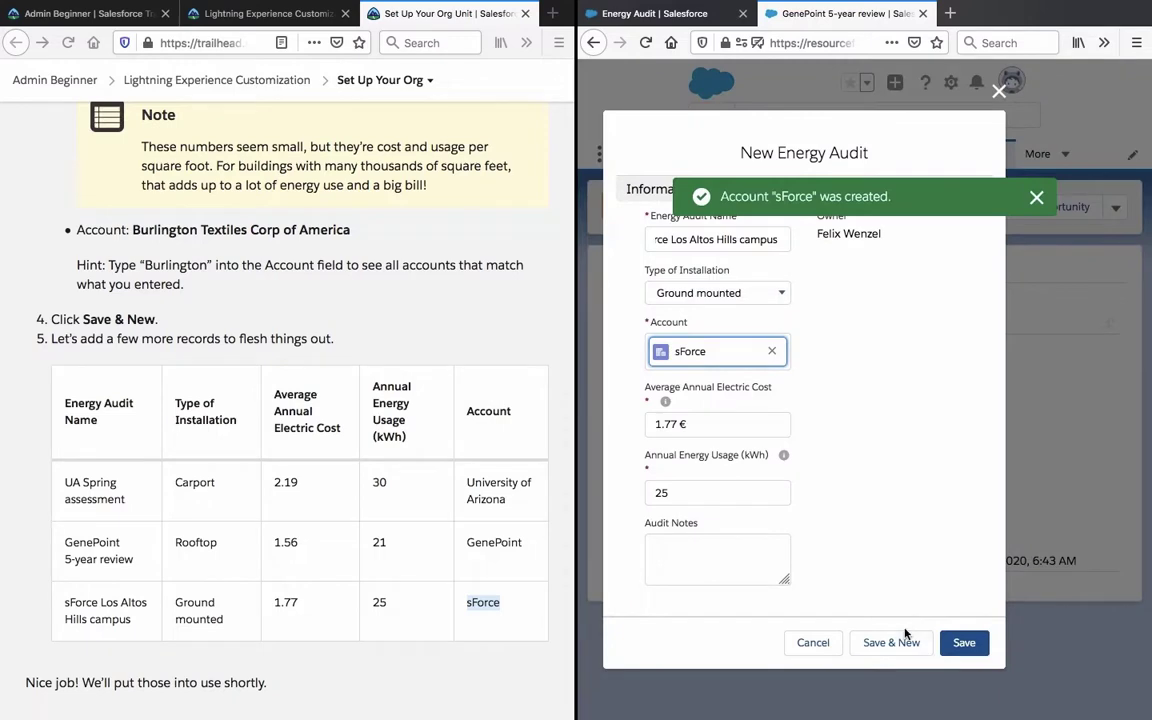
left_click(967, 645)
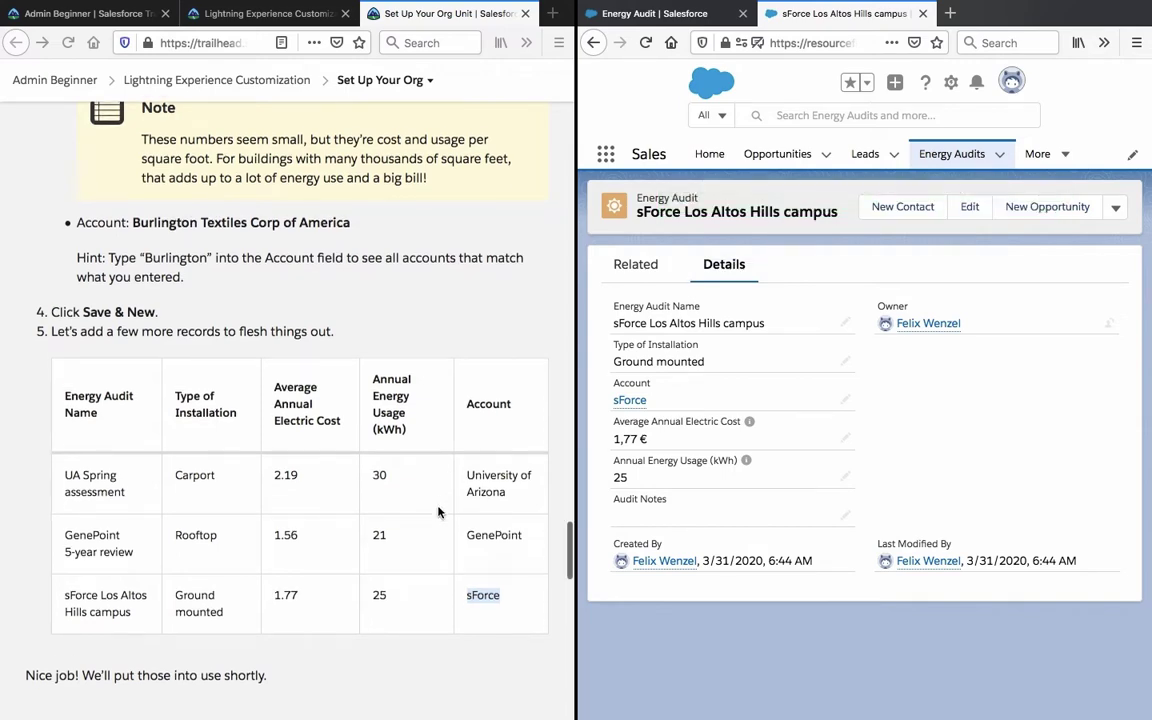
Review the end of the unit and read the Hands-on Challenge requirements for the custom object and custom fields.
scroll(438, 512, "down", 4)
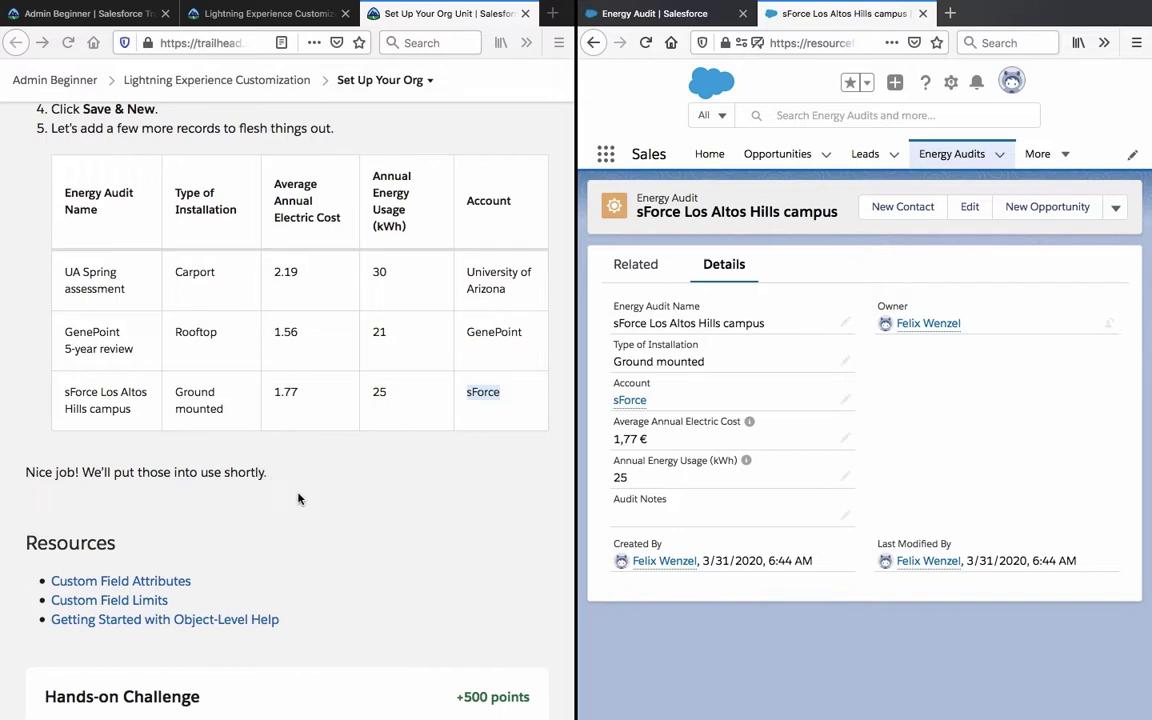
left_click(512, 541)
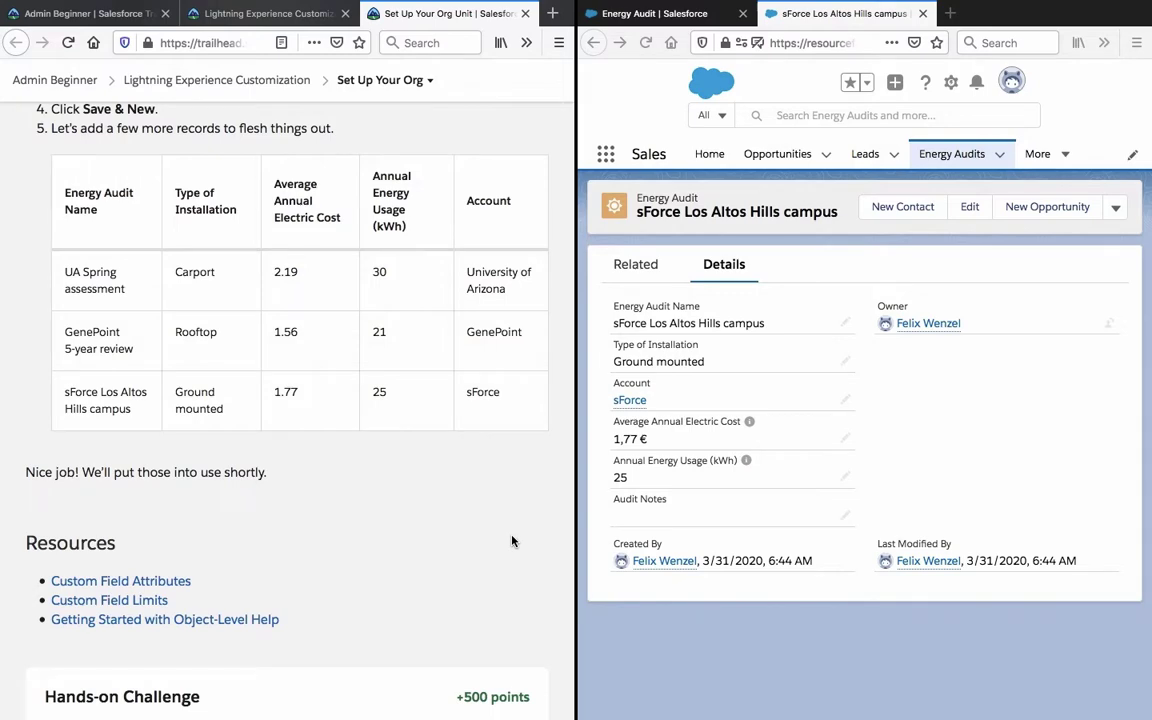
scroll(512, 541, "down", 1)
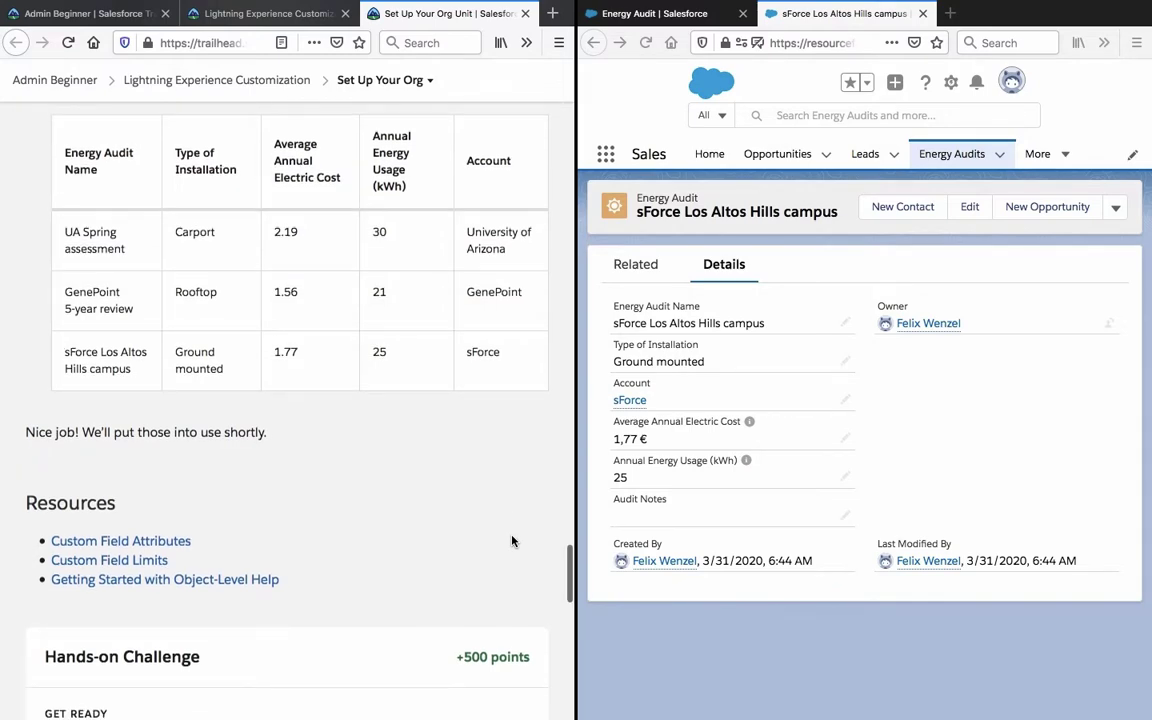
scroll(512, 541, "down", 2)
scroll(512, 541, "up", 2)
scroll(512, 541, "up", 4)
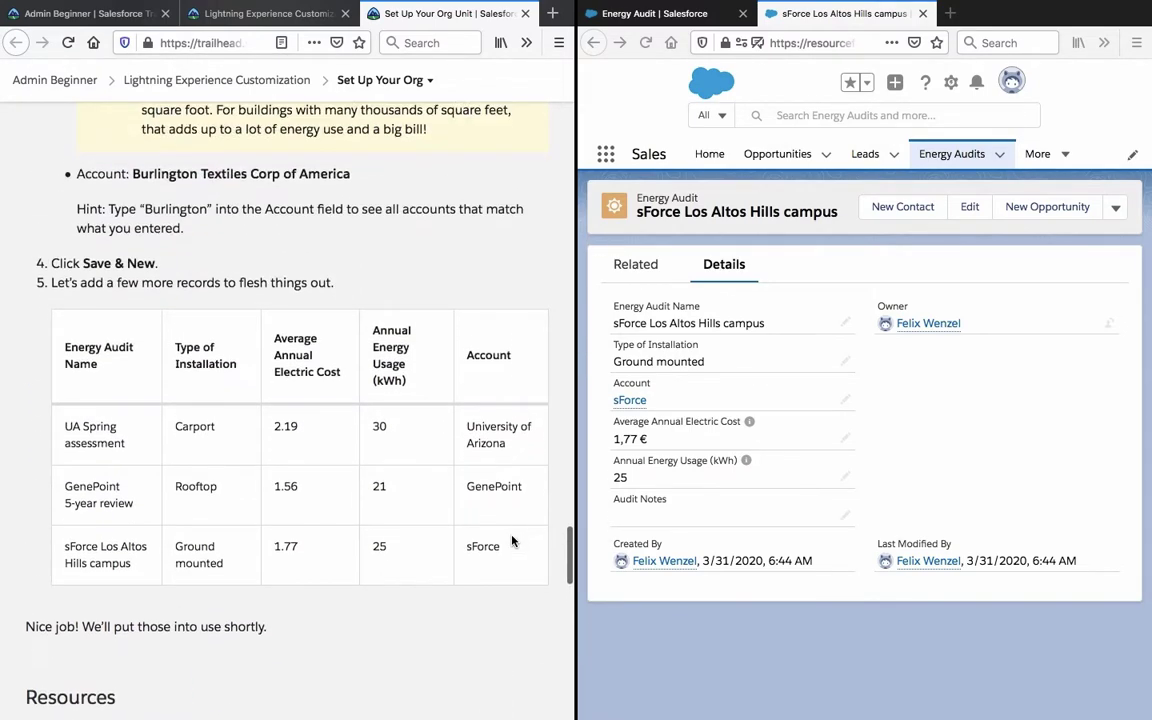
scroll(512, 541, "down", 5)
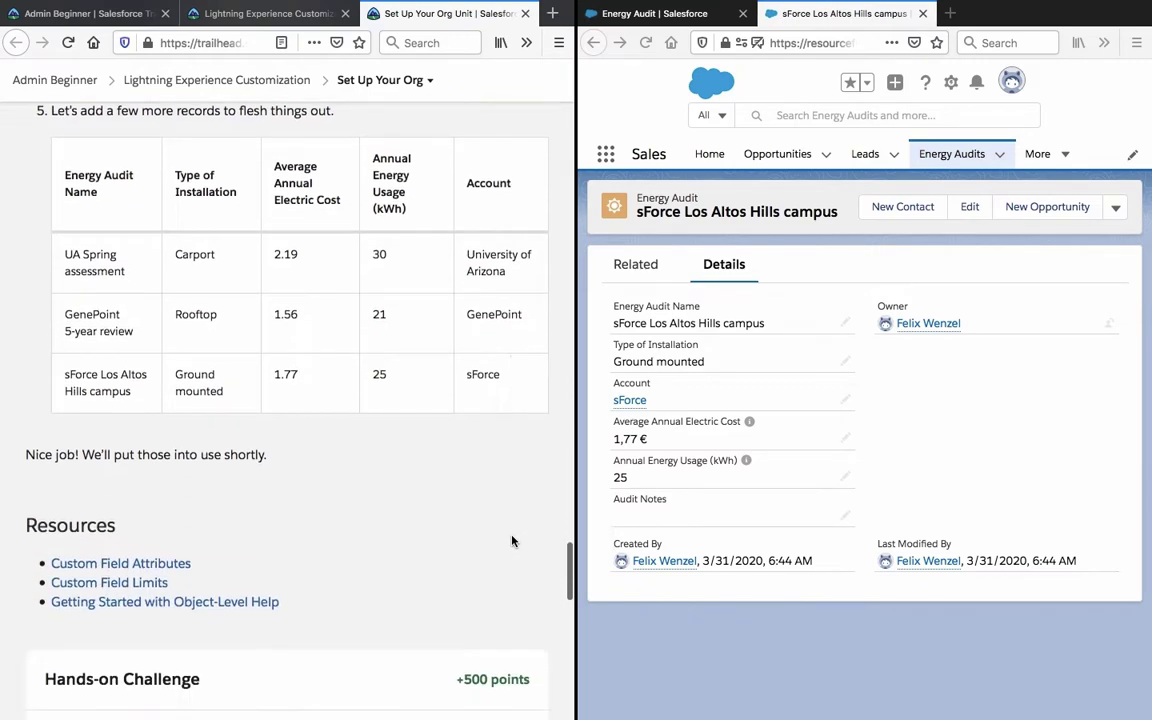
scroll(512, 541, "down", 5)
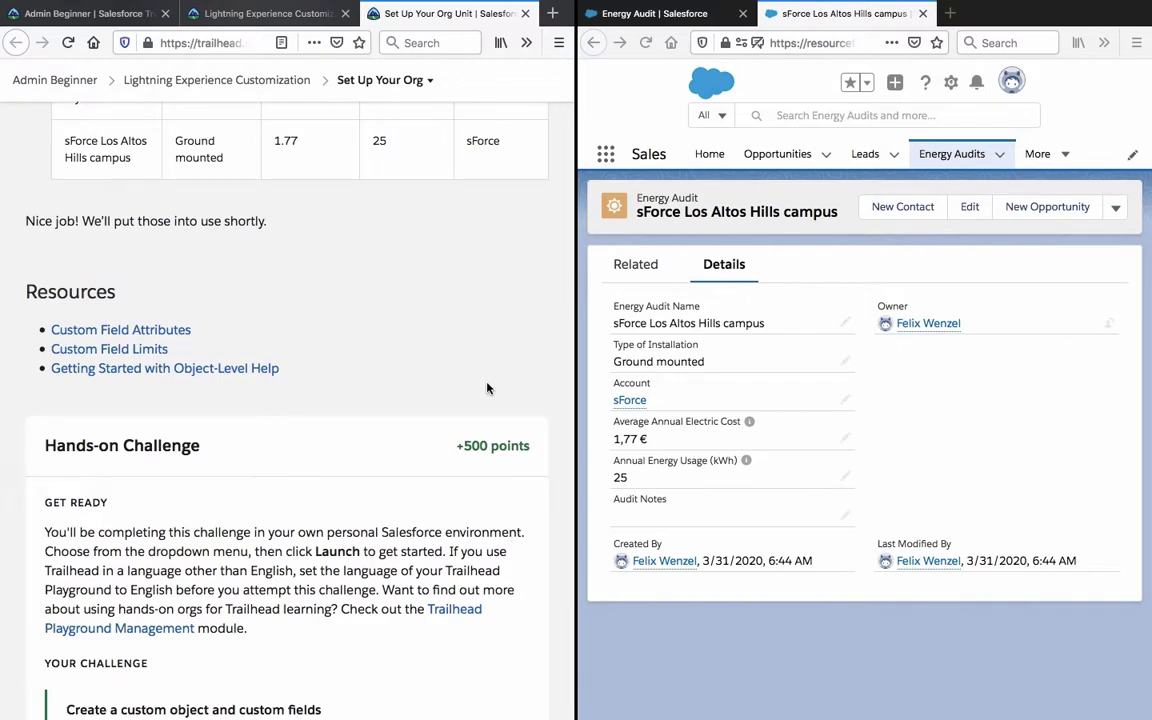
scroll(487, 388, "down", 2)
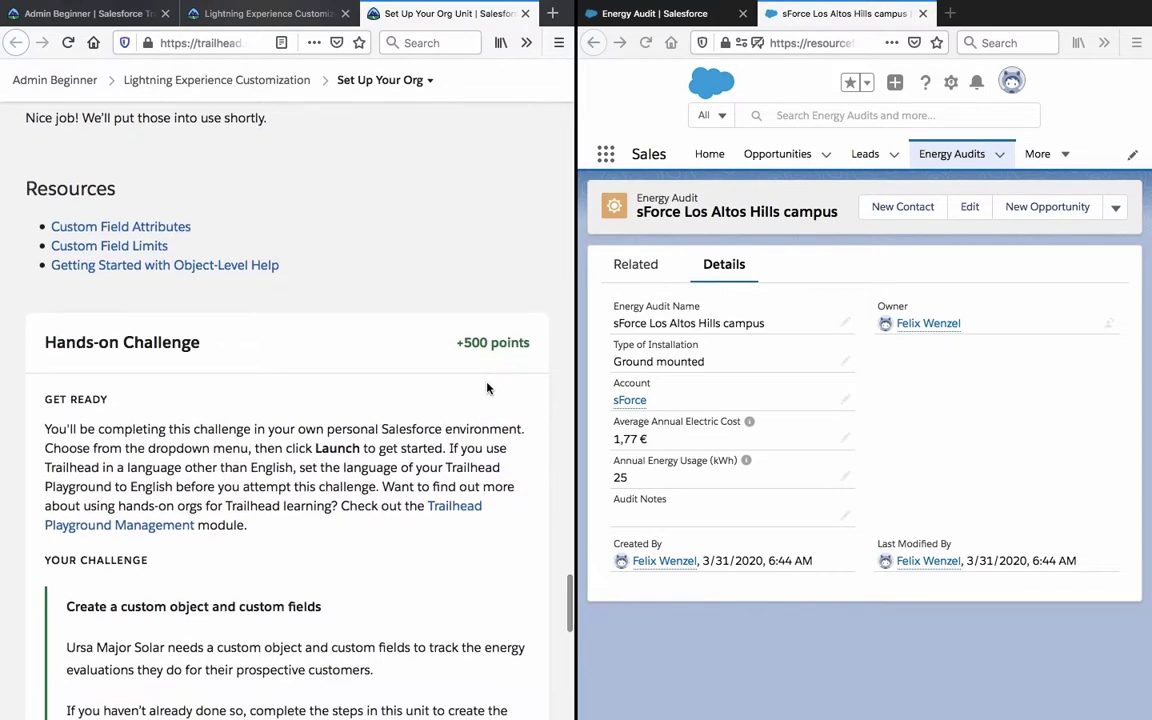
scroll(487, 388, "down", 3)
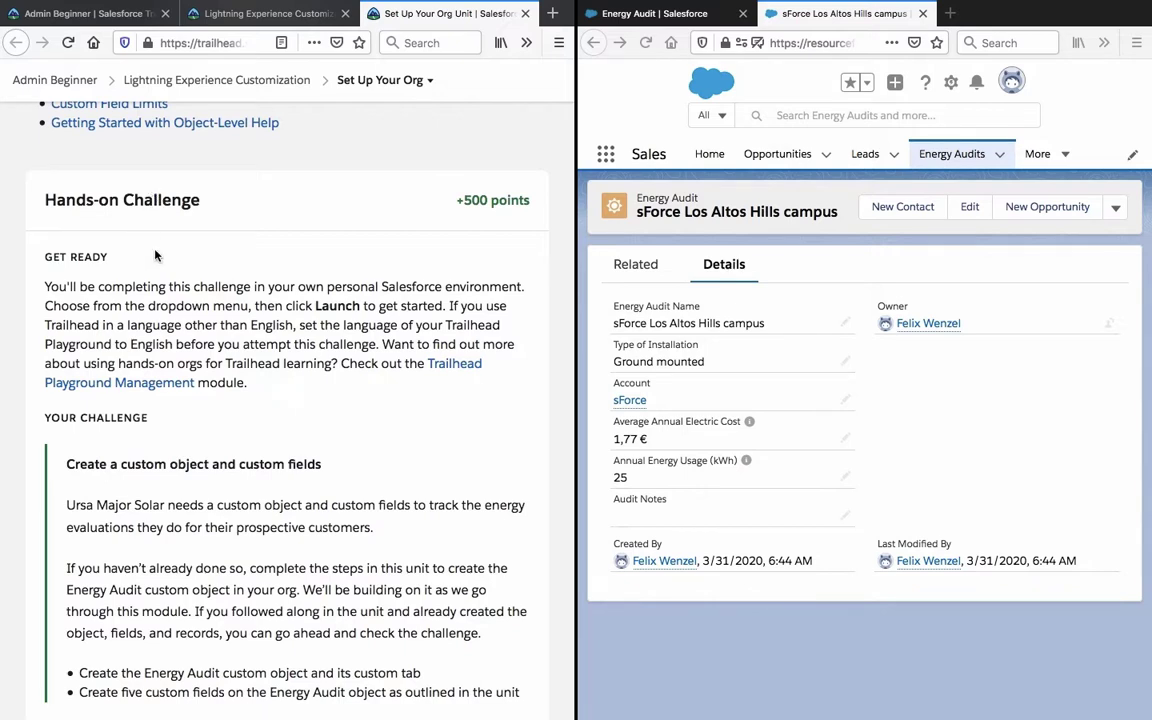
scroll(160, 349, "down", 2)
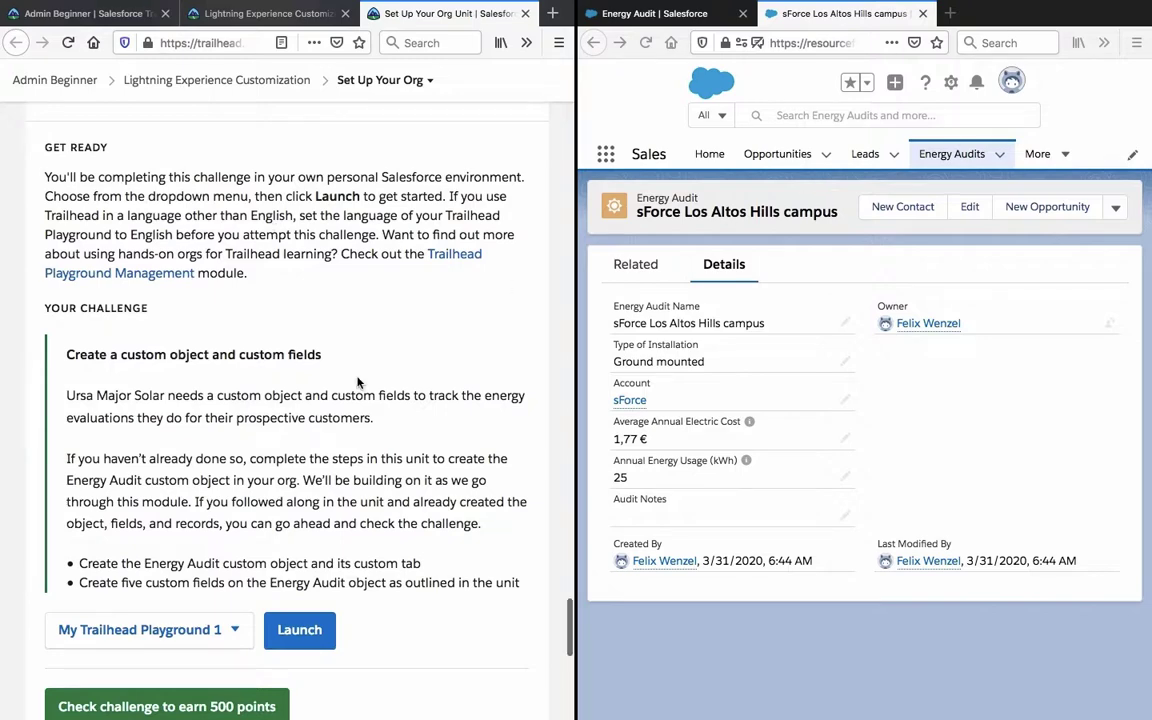
scroll(358, 383, "down", 1)
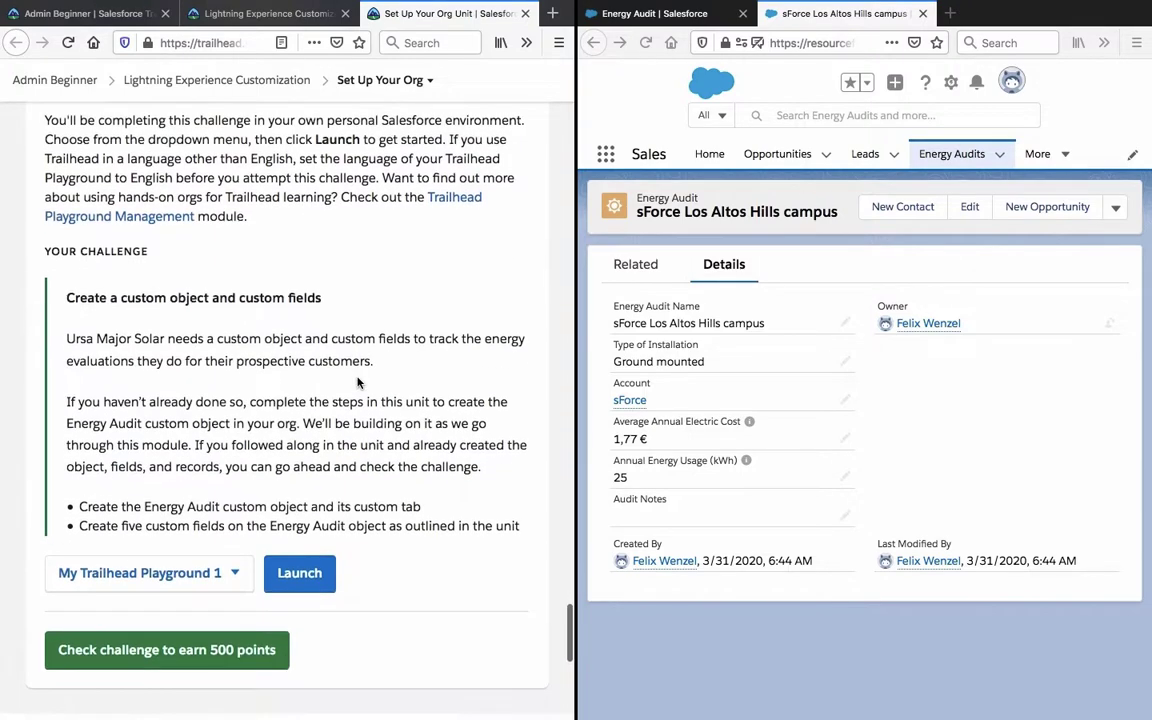
triple_click(218, 297)
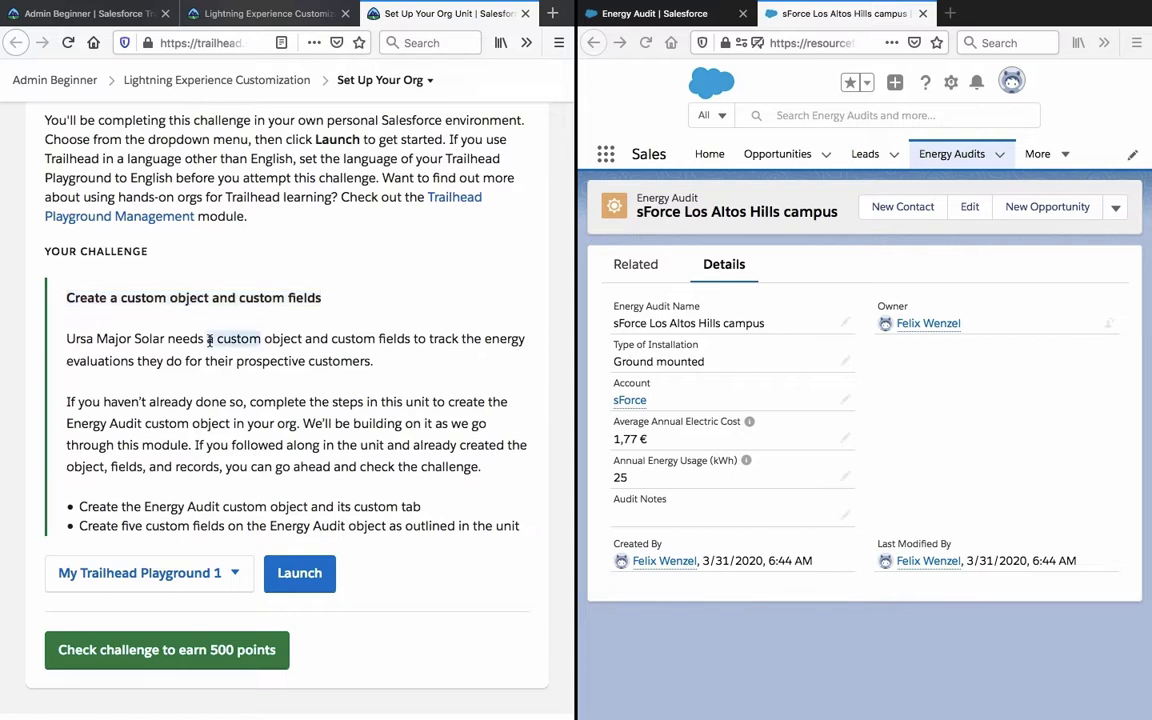
triple_click(209, 340)
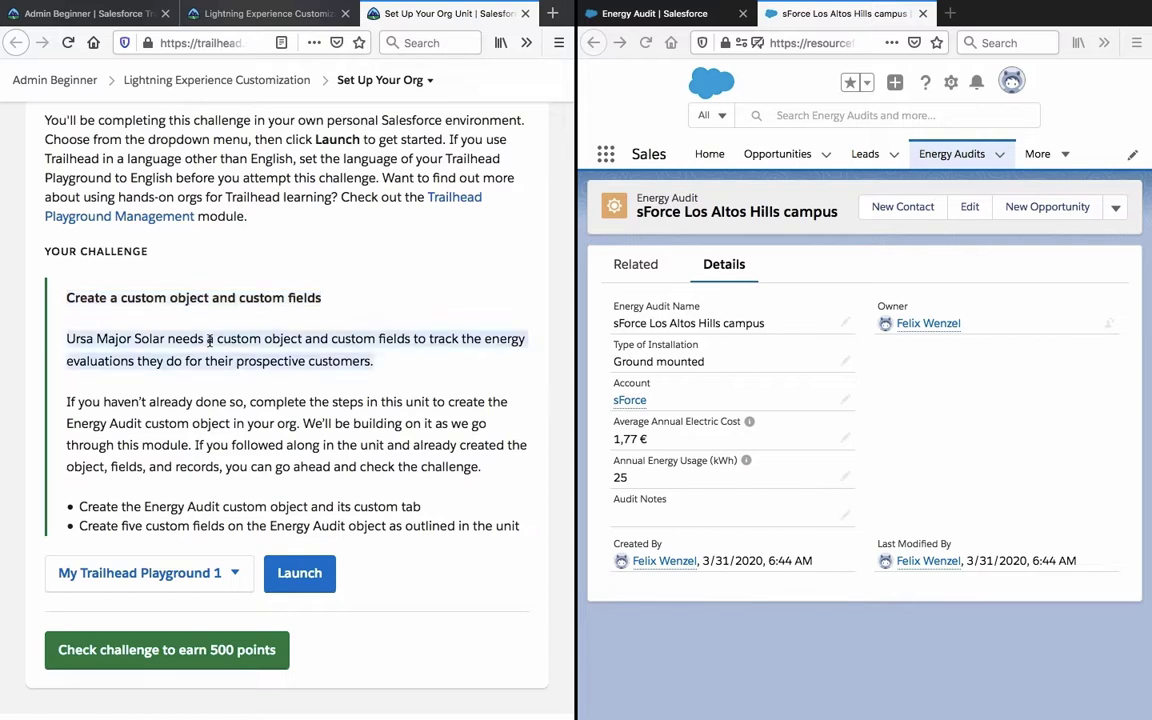
triple_click(224, 425)
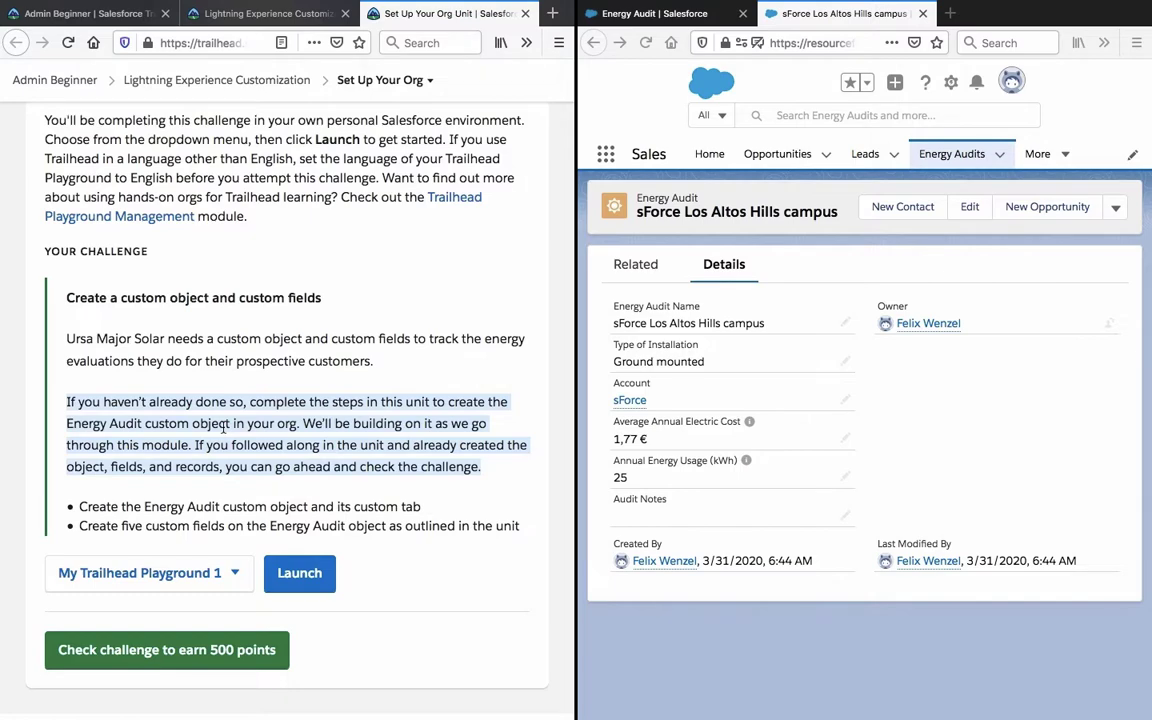
left_click(224, 425)
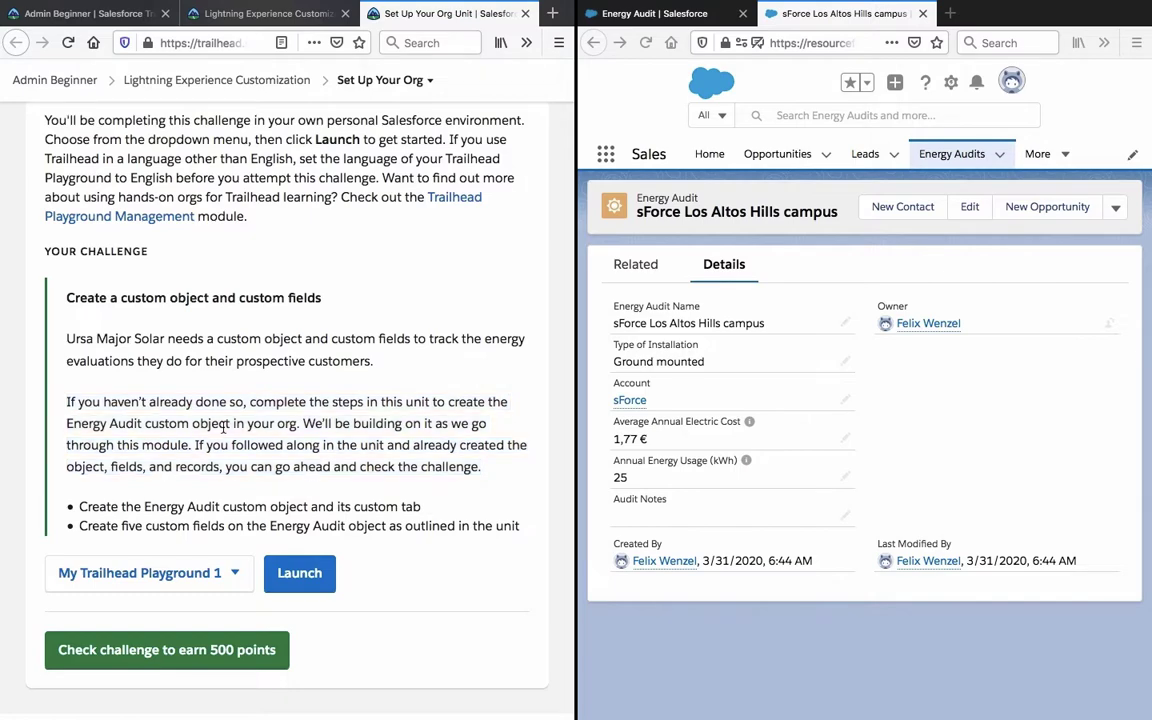
Submit the Hands-on Challenge for checking, and continue to the next unit of Lightning Experience Customization.
scroll(224, 424, "down", 1)
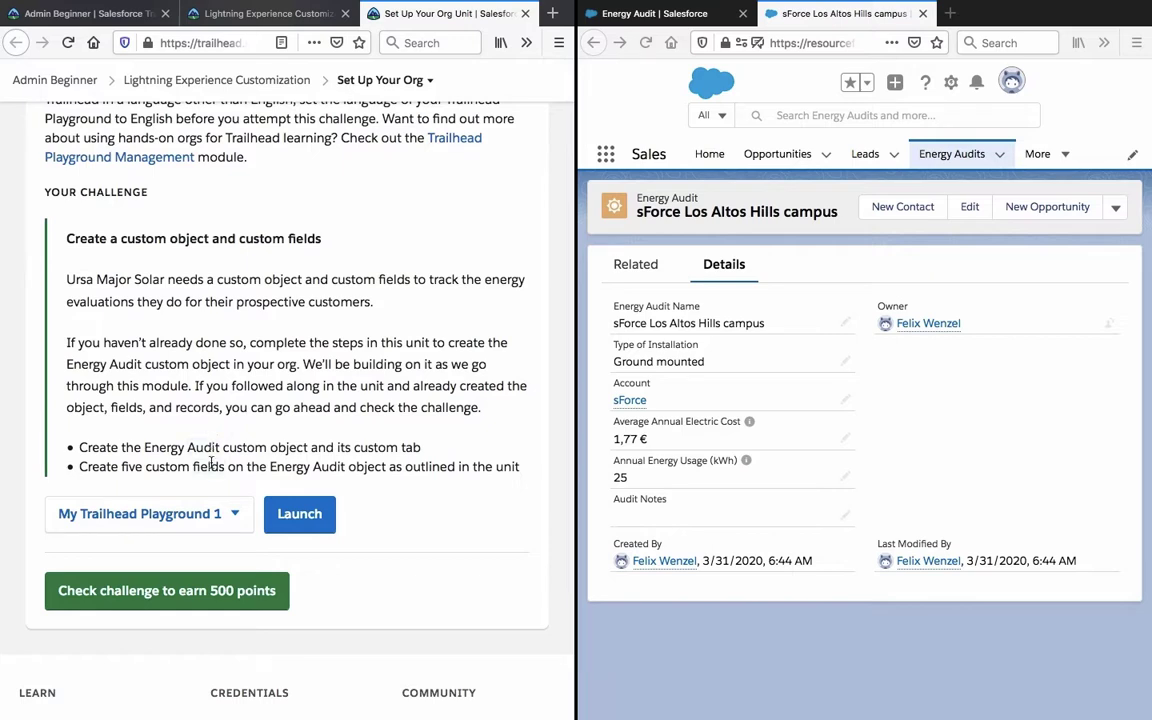
left_click(202, 592)
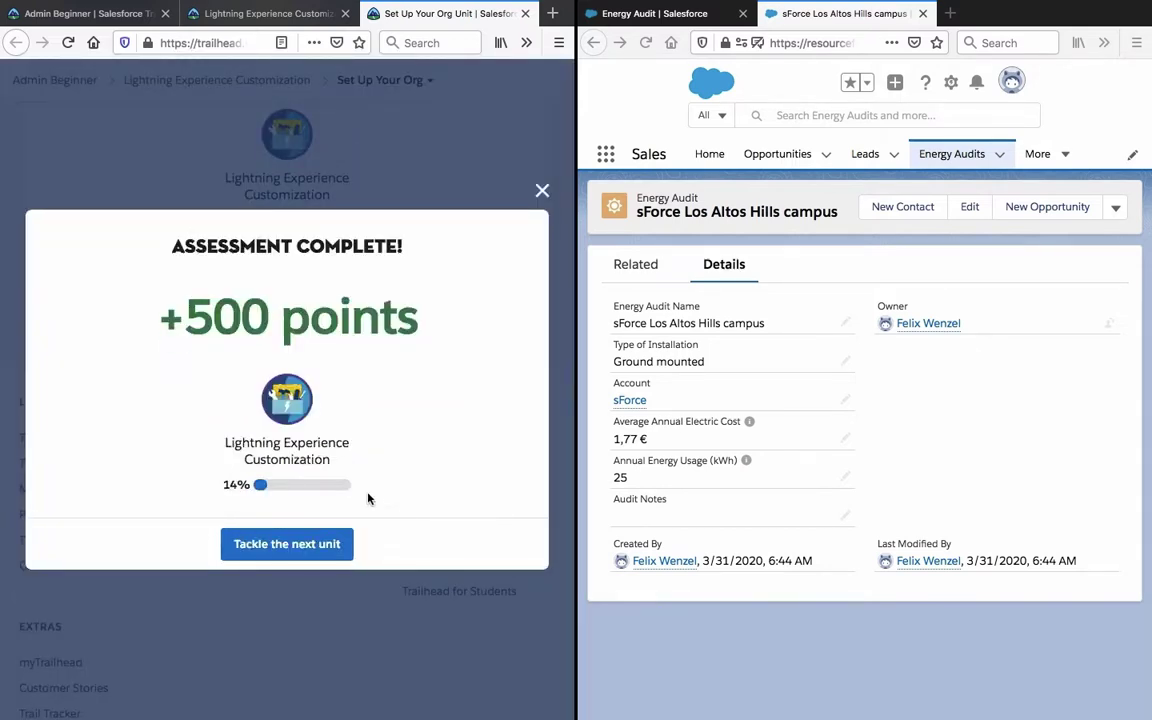
left_click(301, 546)
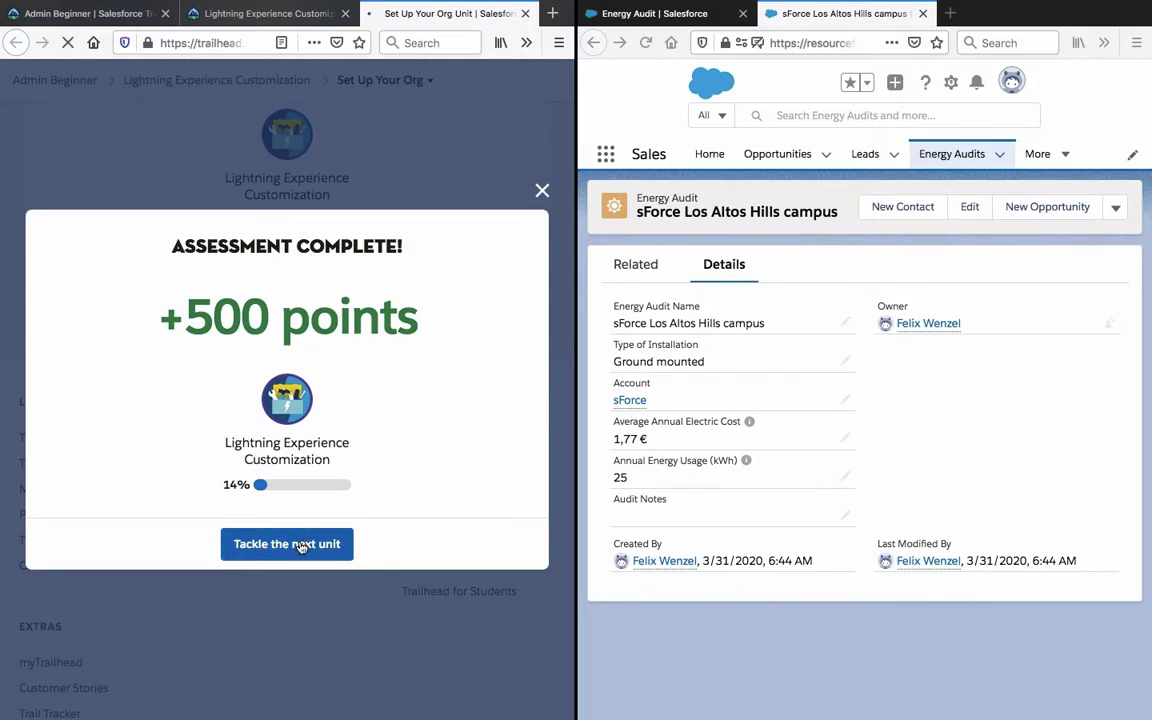